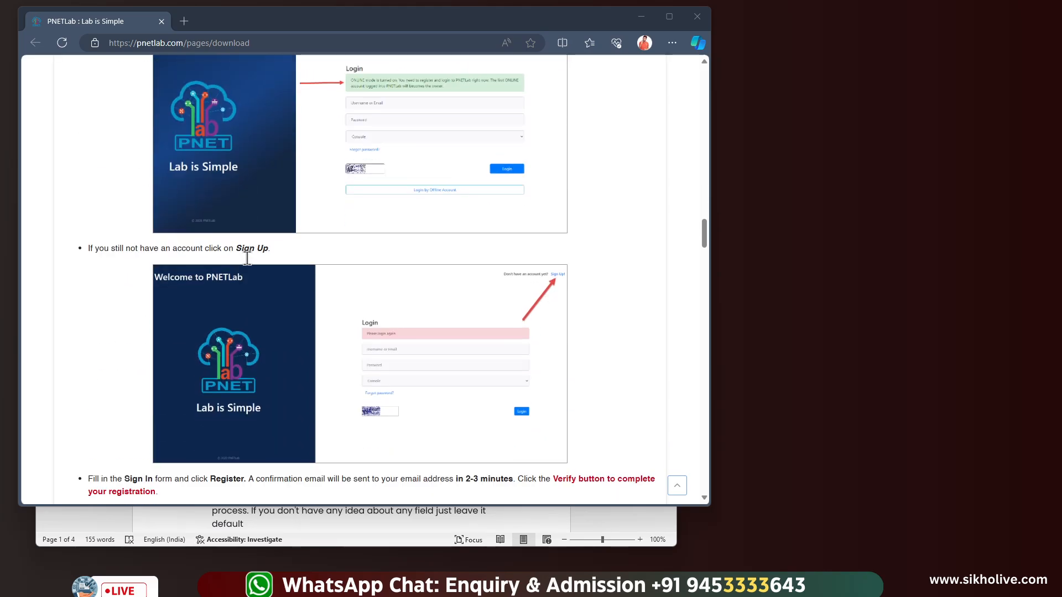
# Place the pnet lab software folder beside the browser and select the PNET_4.2.10 OVA file
pyautogui.scroll(20, 248, 264)
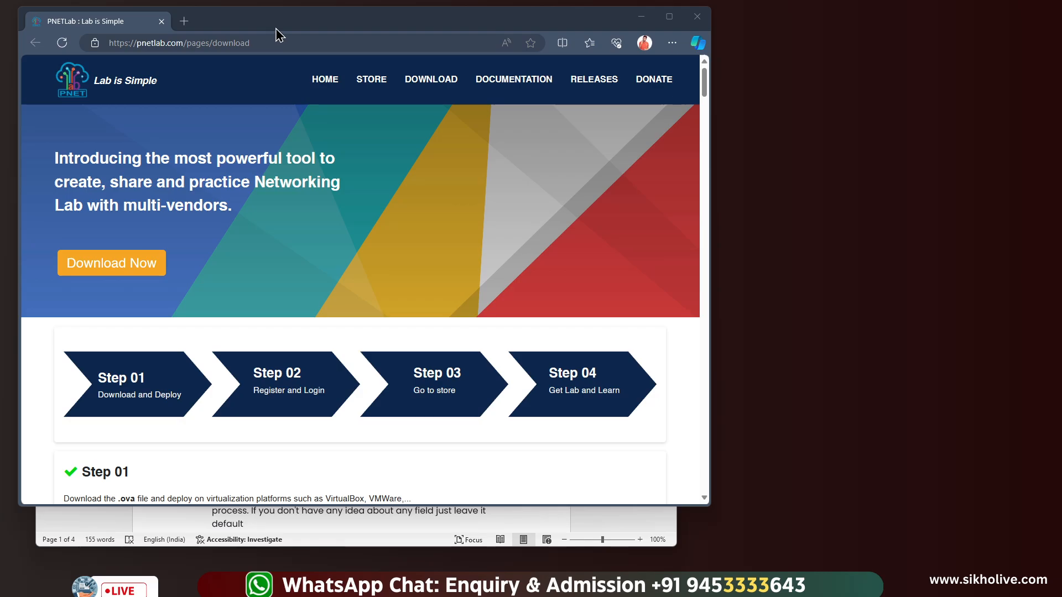
pyautogui.moveTo(276, 32)
pyautogui.mouseDown()
pyautogui.moveTo(293, 34)
pyautogui.moveTo(280, 36)
pyautogui.mouseUp()
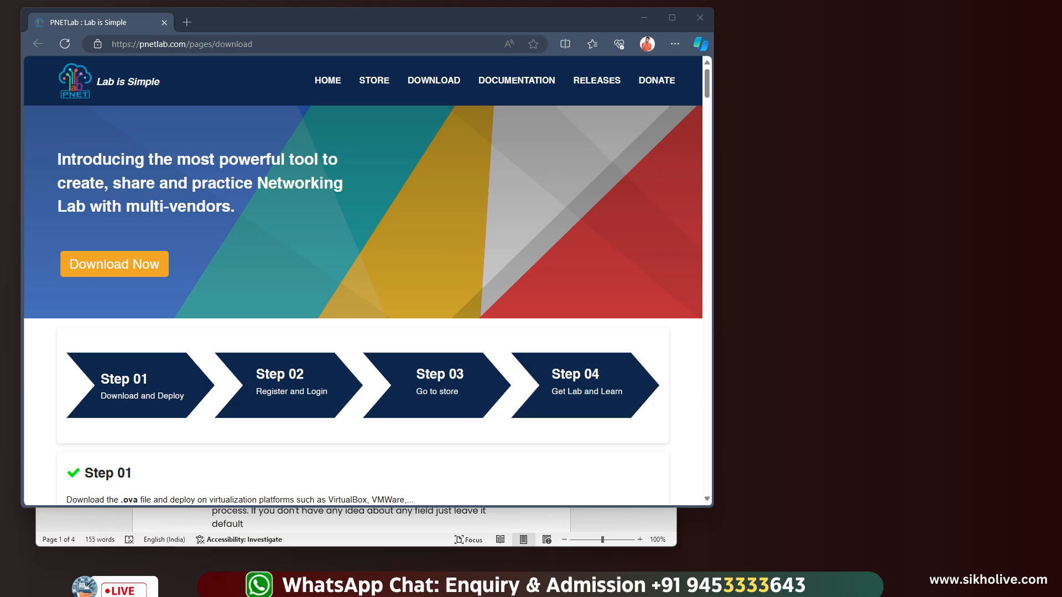
pyautogui.moveTo(1061, 85); pyautogui.dragTo(446, 81)
pyautogui.click(342, 191)
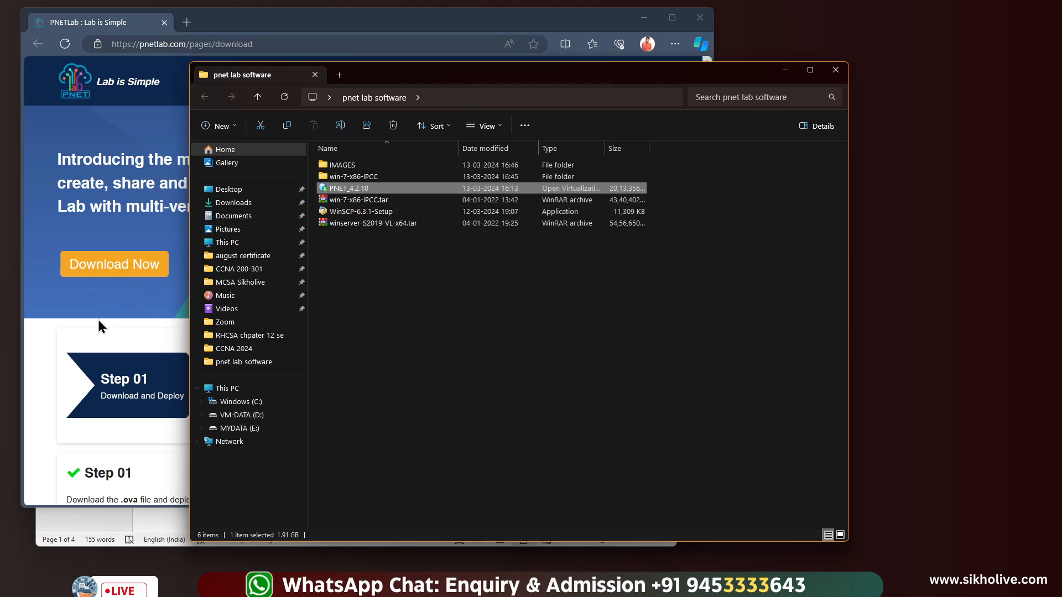
# Scroll through the PNET 4.2.10 download and setup steps on pnetlab.com, then minimize the browser
pyautogui.click(84, 339)
pyautogui.scroll(-5, 152, 346)
pyautogui.scroll(-5, 150, 334)
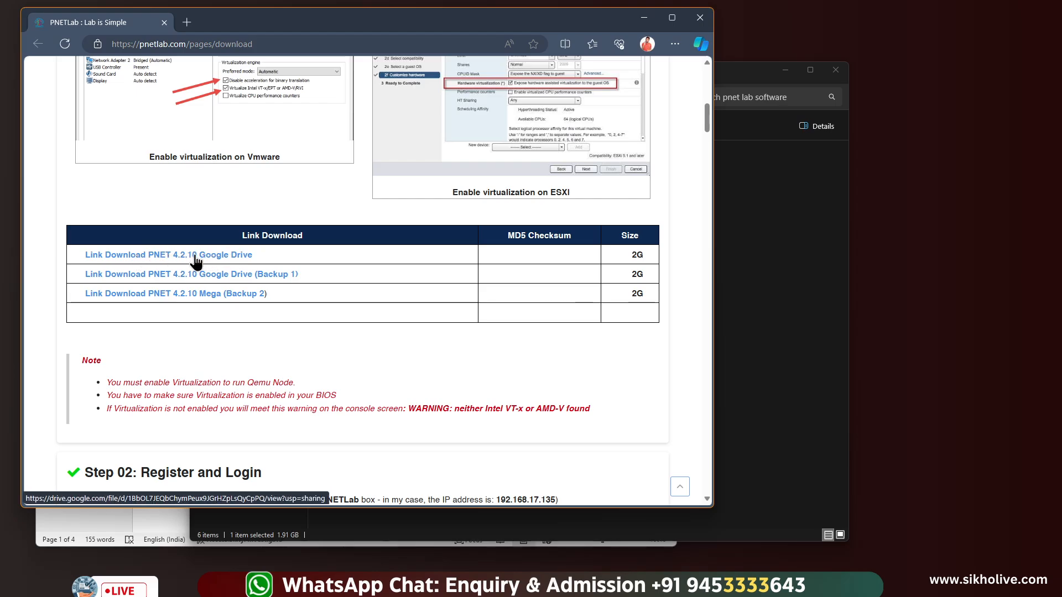
pyautogui.scroll(10, 404, 261)
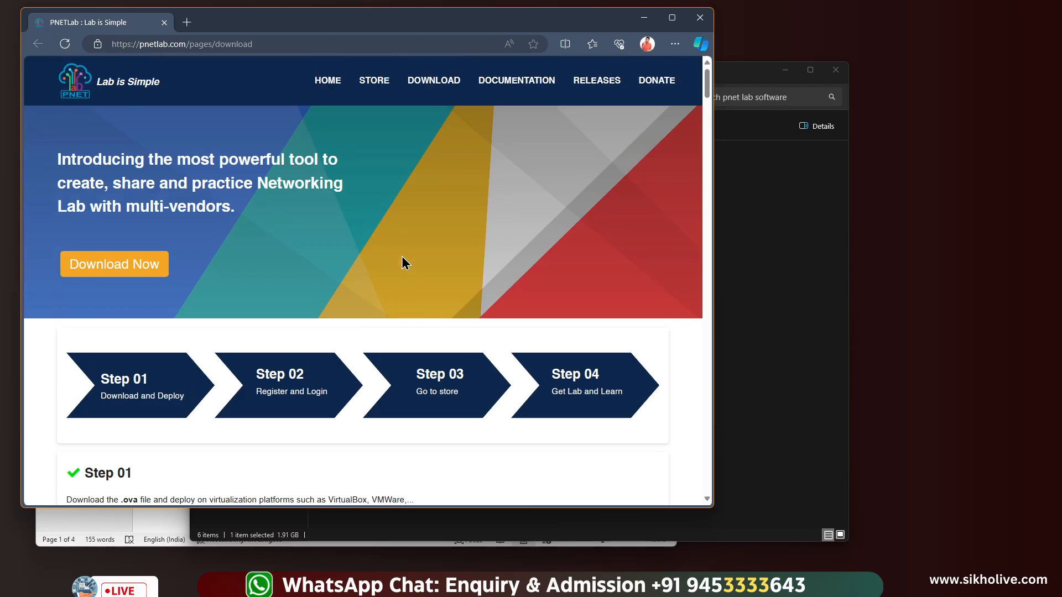
pyautogui.scroll(-10, 387, 225)
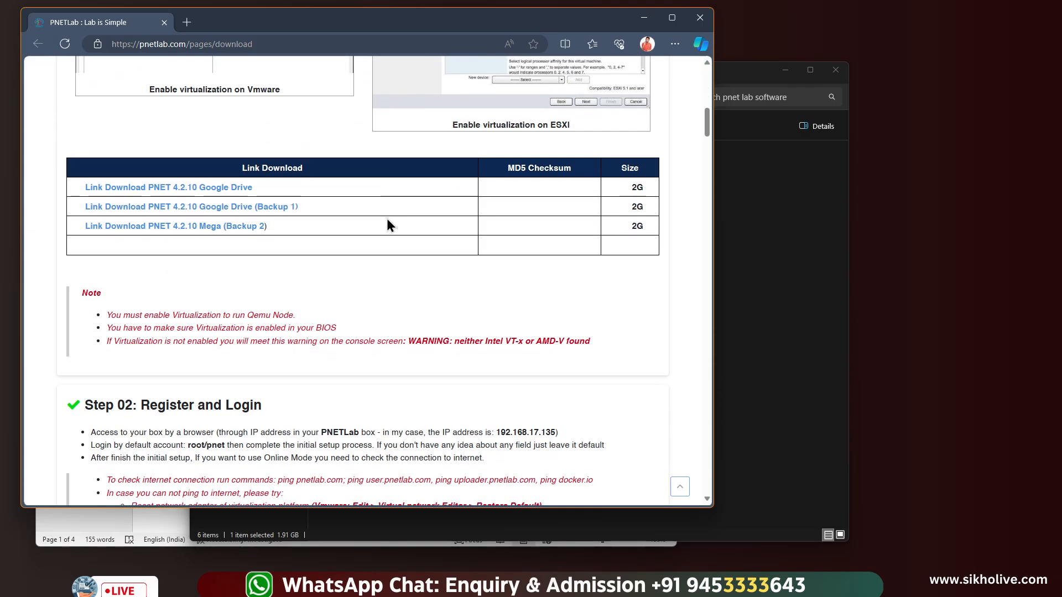
pyautogui.scroll(-15, 387, 222)
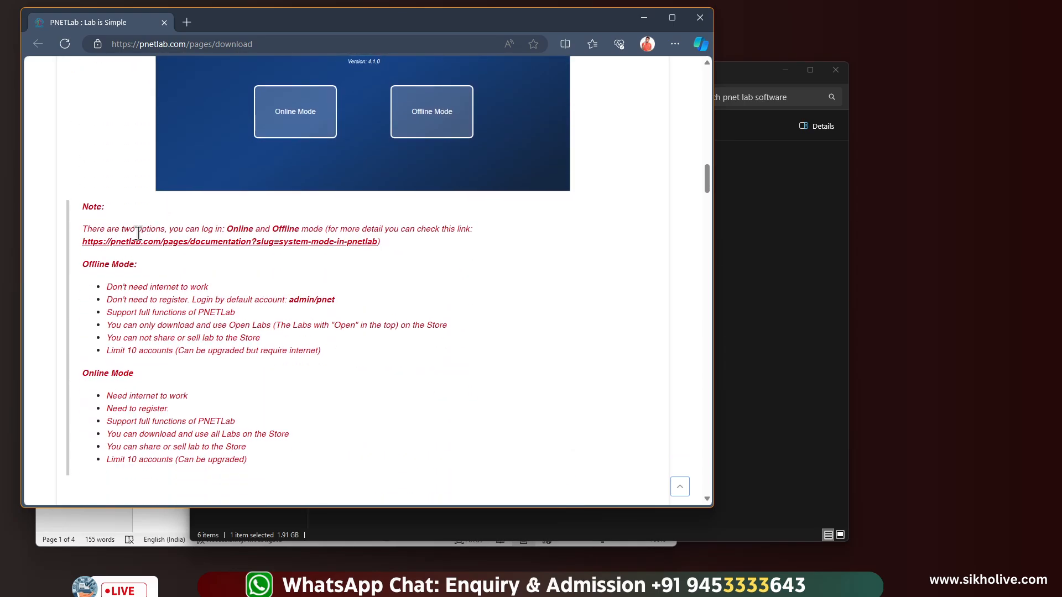
pyautogui.scroll(-3, 145, 365)
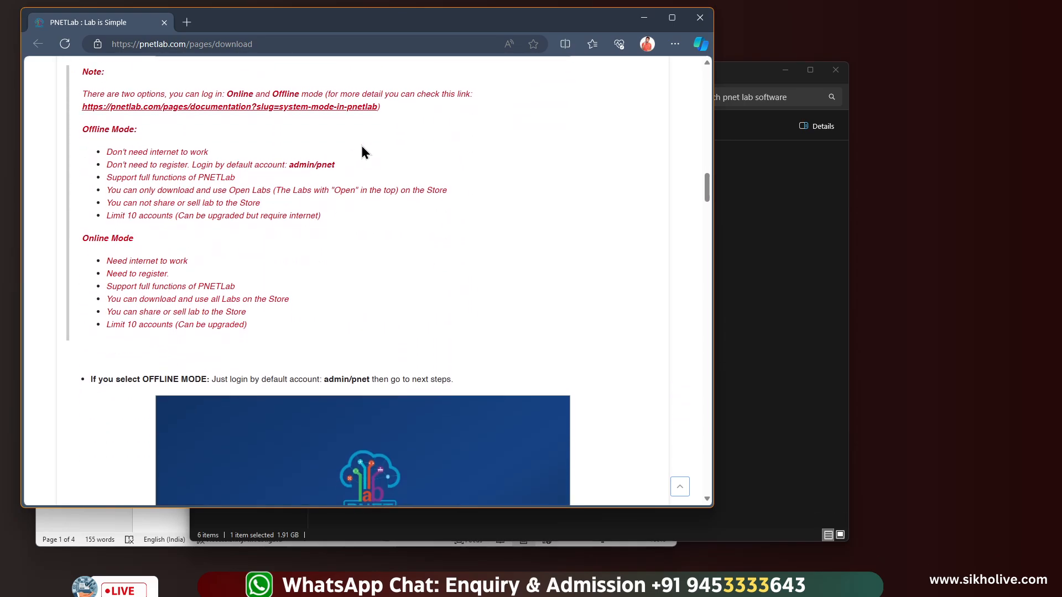
pyautogui.scroll(20, 445, 159)
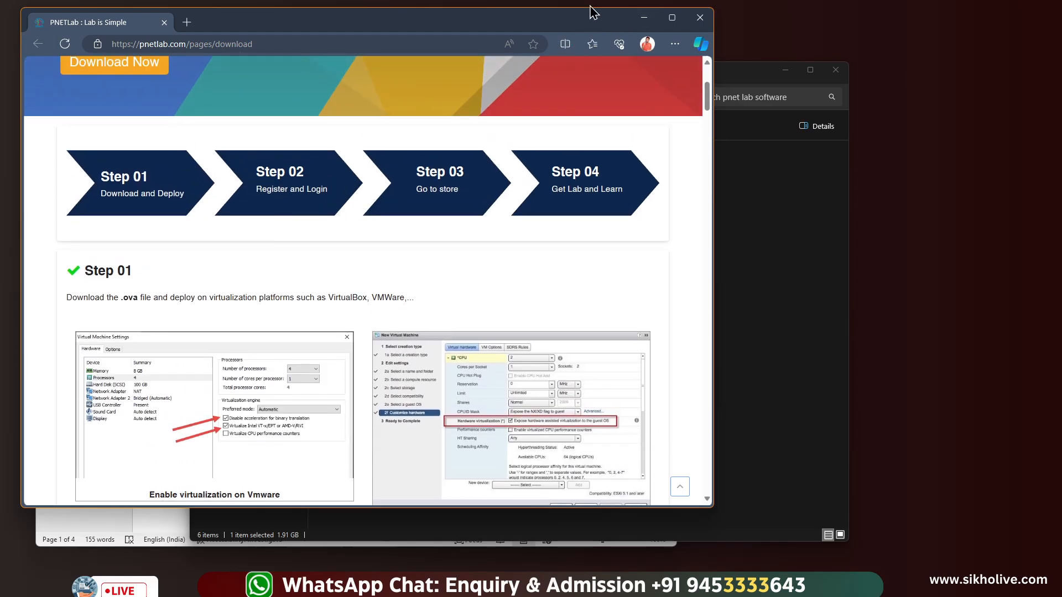
pyautogui.click(644, 18)
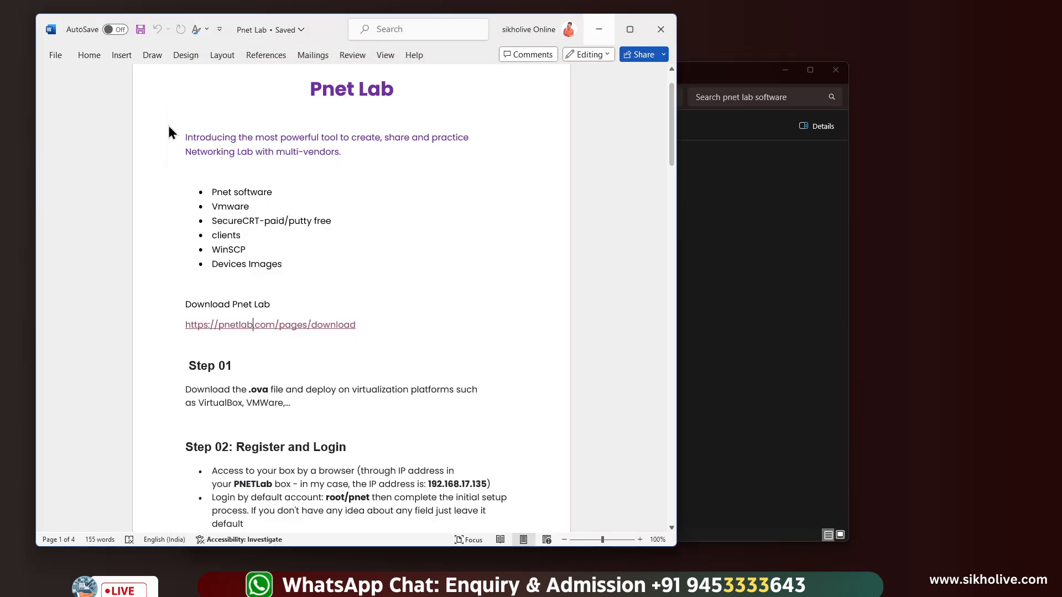
# In the Pnet Lab notes, mark the .ova file type in Step 01 and 'Register and Login' in Step 02
pyautogui.click(182, 127)
pyautogui.scroll(-1, 231, 201)
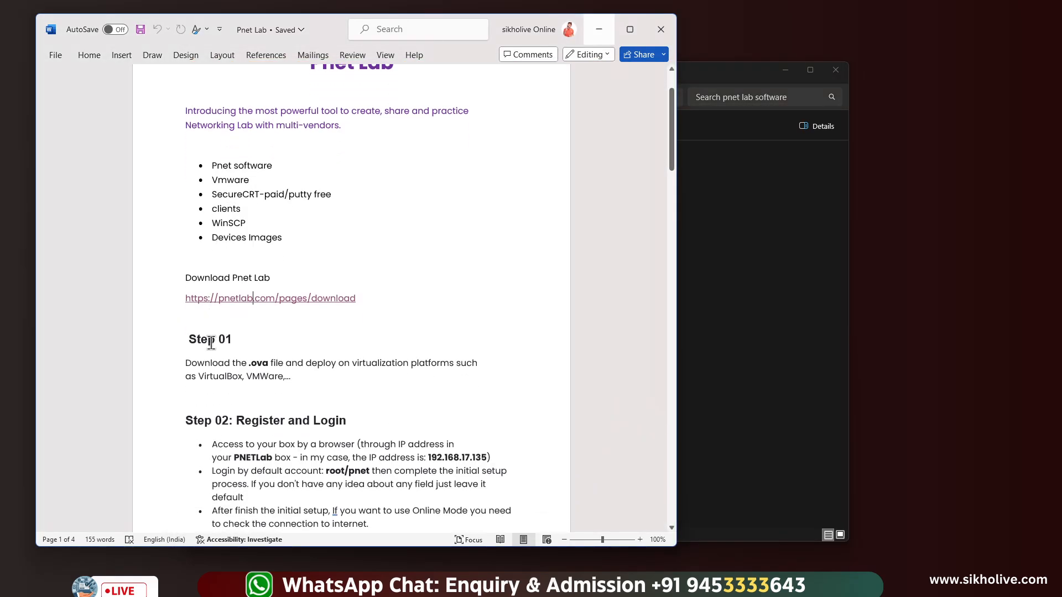
pyautogui.moveTo(188, 339); pyautogui.dragTo(249, 364)
pyautogui.click(248, 362)
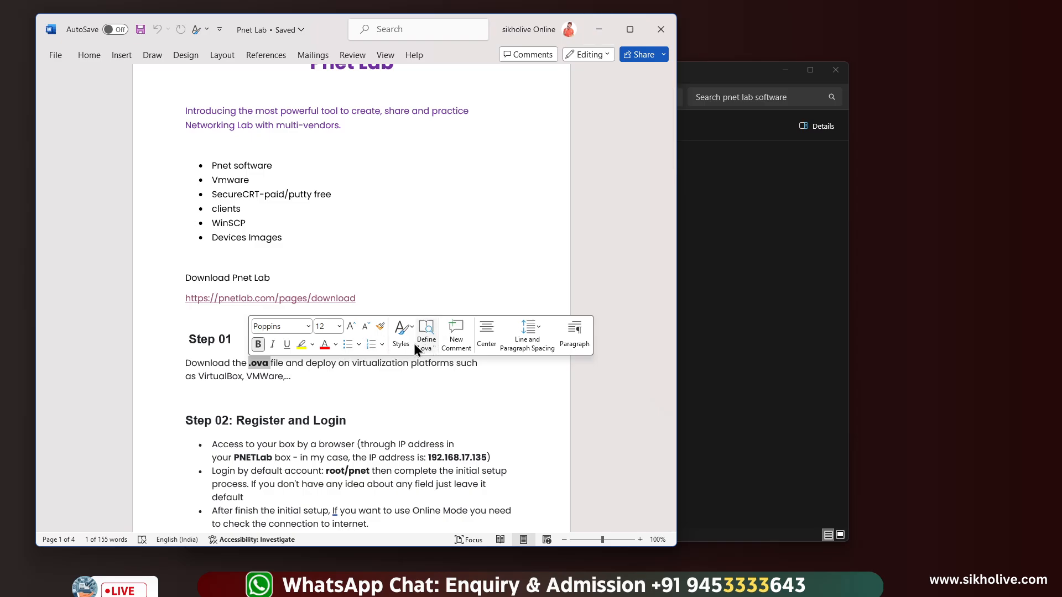
pyautogui.click(315, 379)
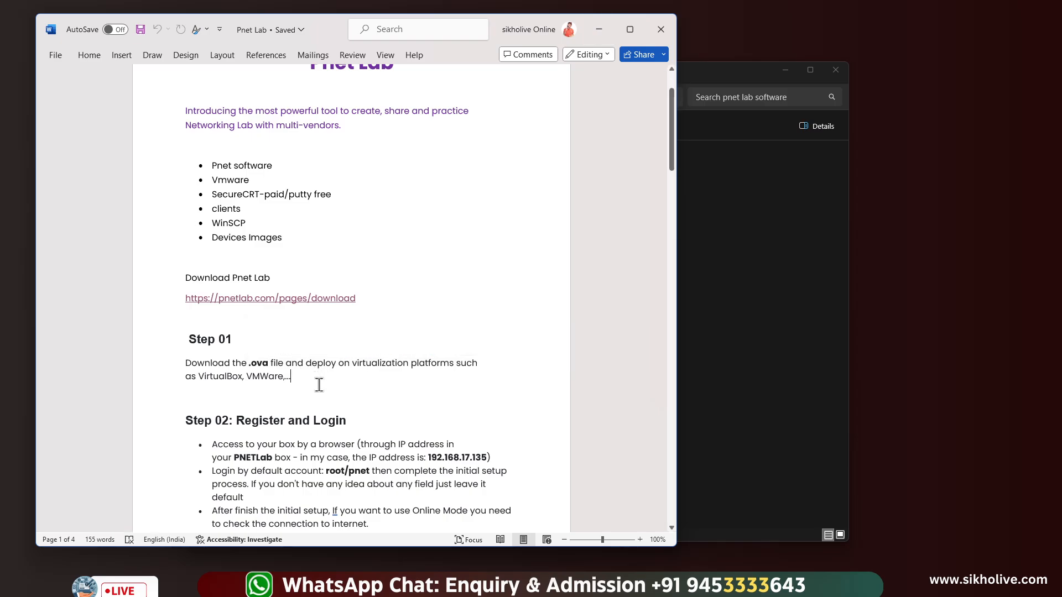
pyautogui.scroll(-3, 319, 385)
pyautogui.scroll(-3, 319, 386)
pyautogui.click(238, 234)
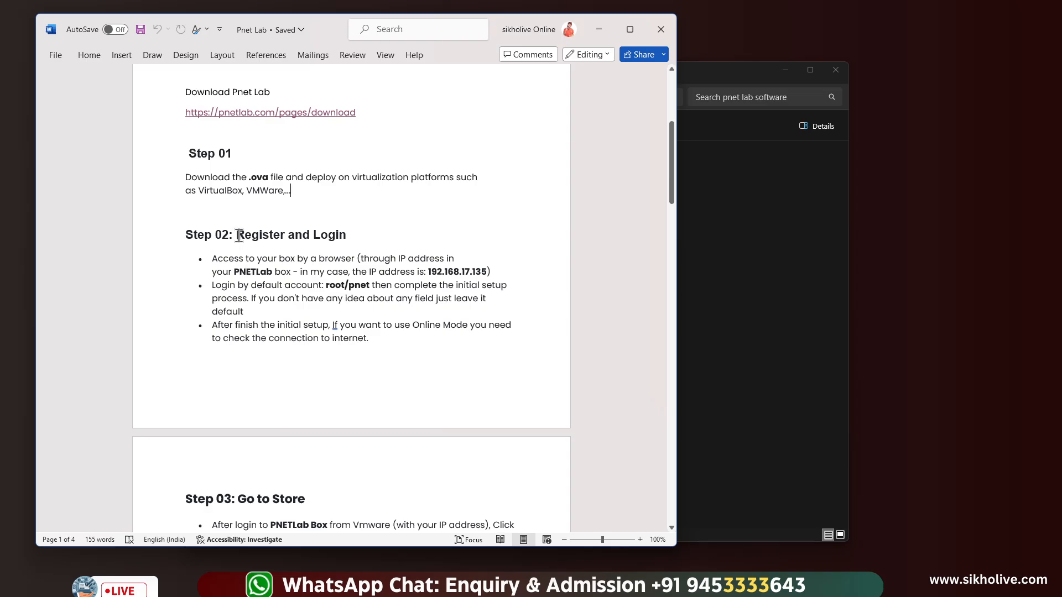
pyautogui.moveTo(244, 235); pyautogui.dragTo(345, 236)
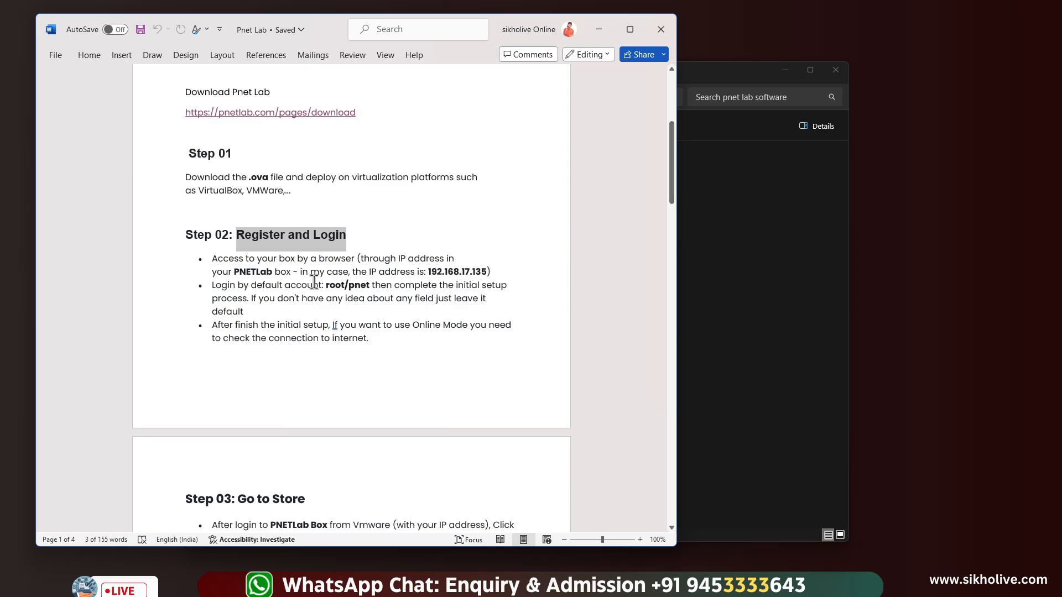
# Scroll through the Step 03–05 notes, then minimize the Word document
pyautogui.scroll(-5, 314, 282)
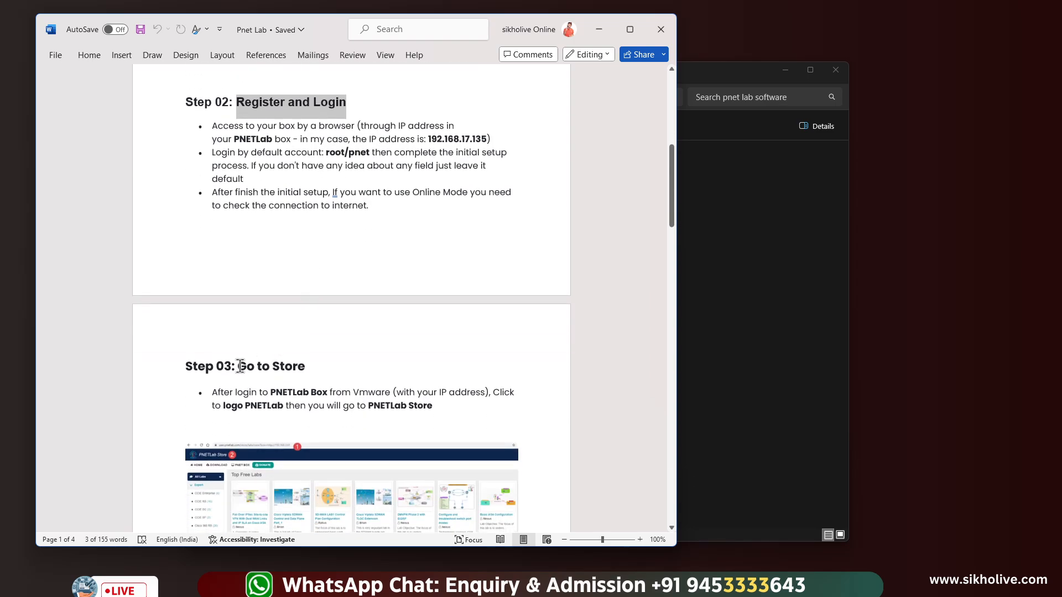
pyautogui.scroll(-1, 257, 370)
pyautogui.scroll(-1, 258, 370)
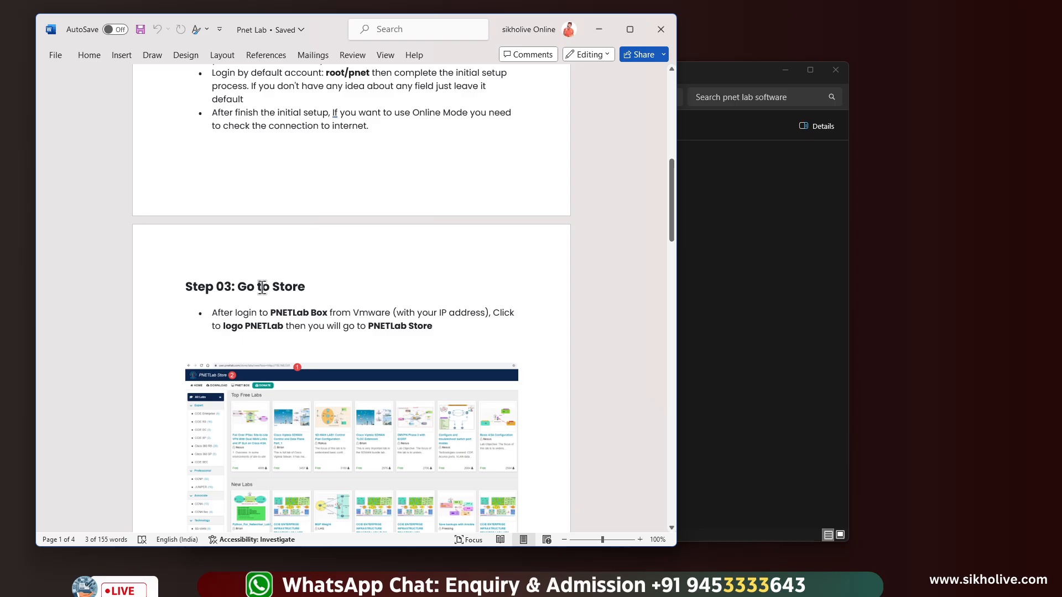
pyautogui.scroll(-10, 266, 279)
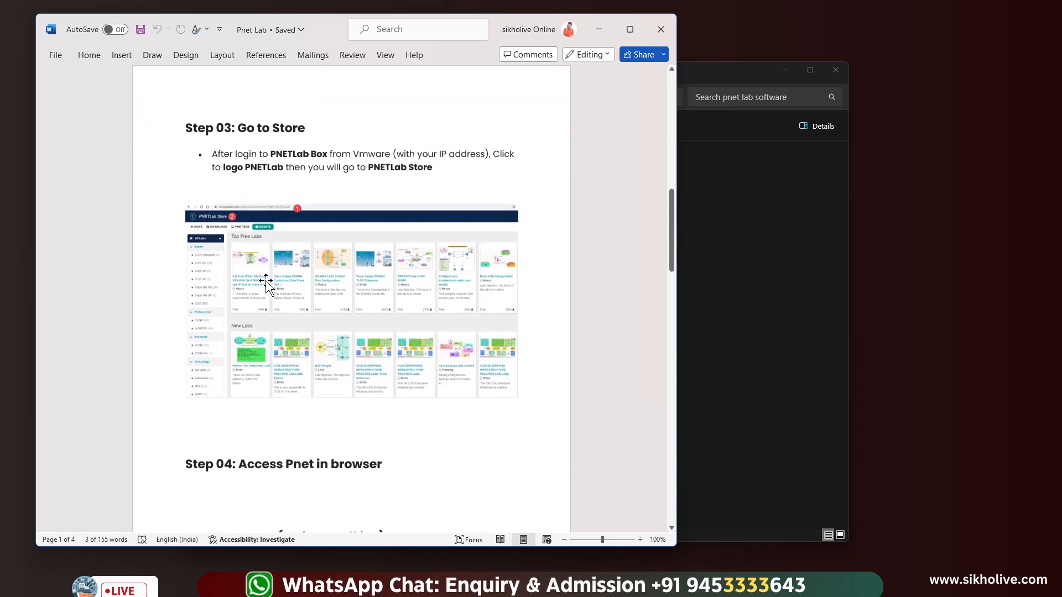
pyautogui.click(380, 225)
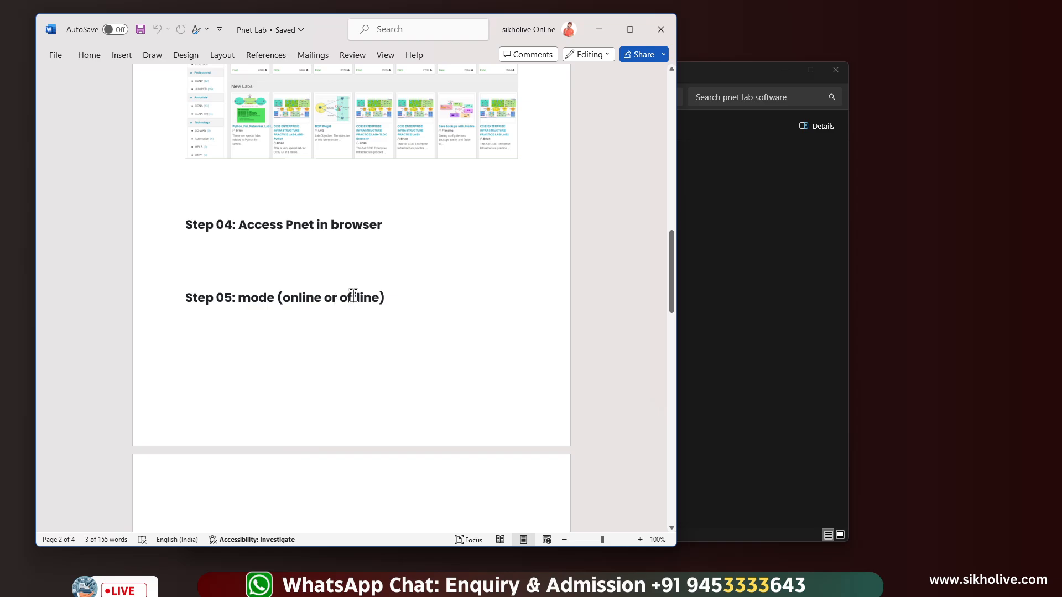
pyautogui.scroll(-2, 354, 296)
pyautogui.scroll(10, 351, 298)
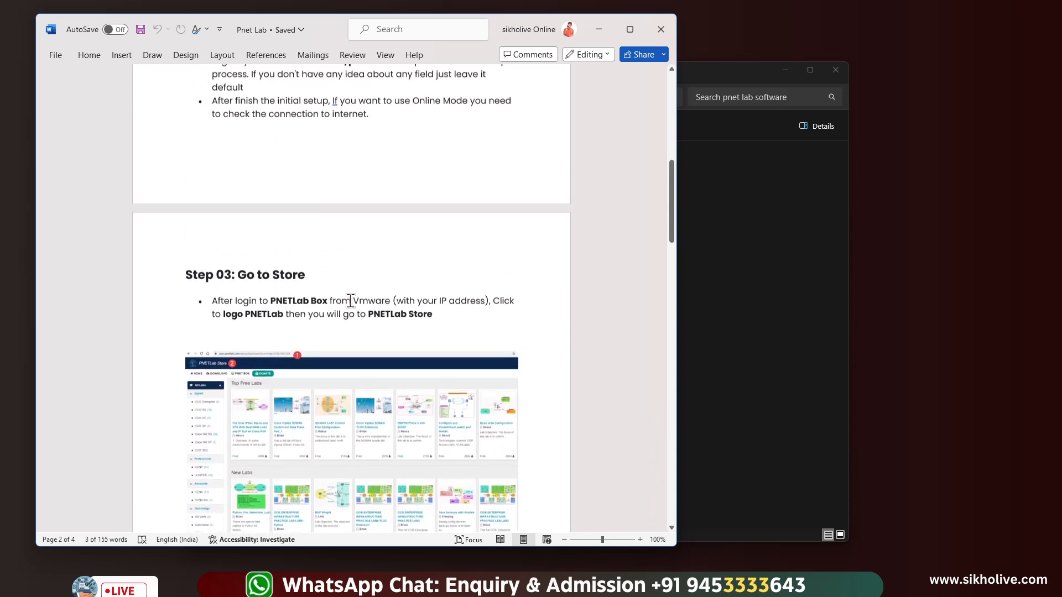
pyautogui.scroll(5, 351, 300)
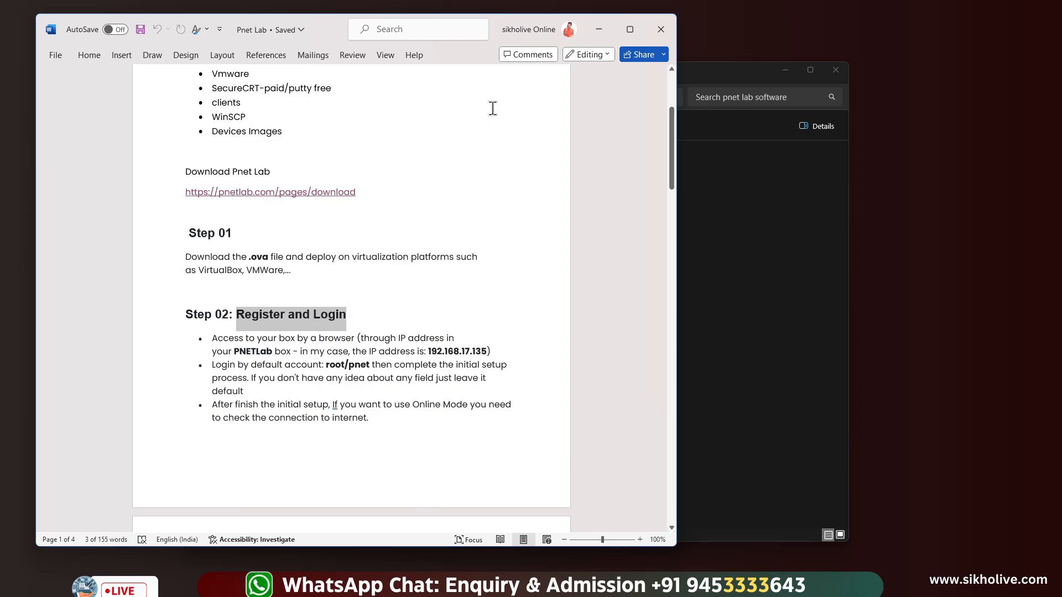
pyautogui.click(599, 32)
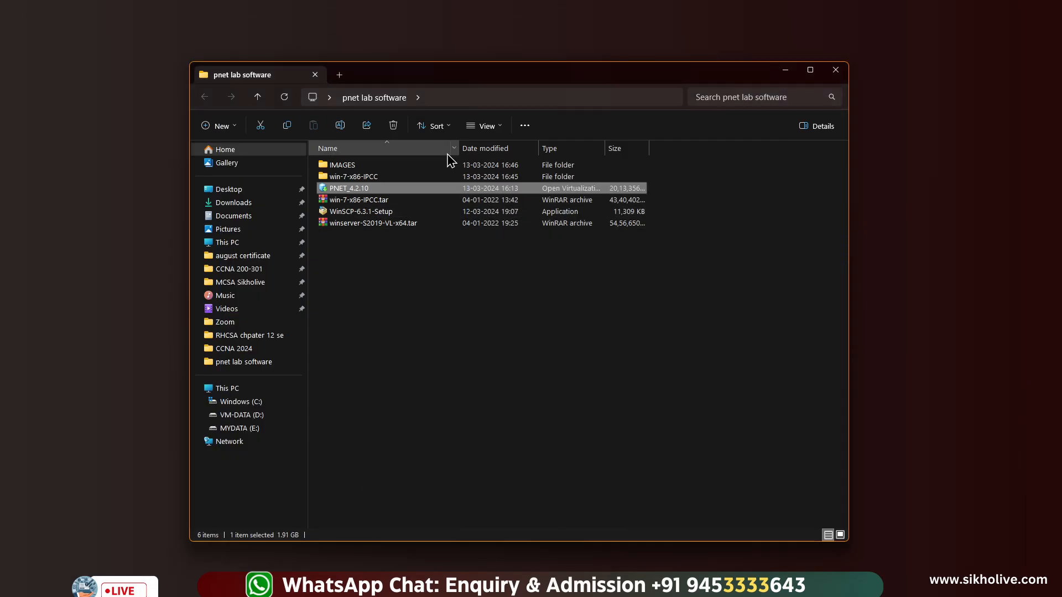
# Import the PNET_4.2.10 OVA into VMware and name the new machine PnetLabs
pyautogui.moveTo(426, 83); pyautogui.dragTo(279, 83)
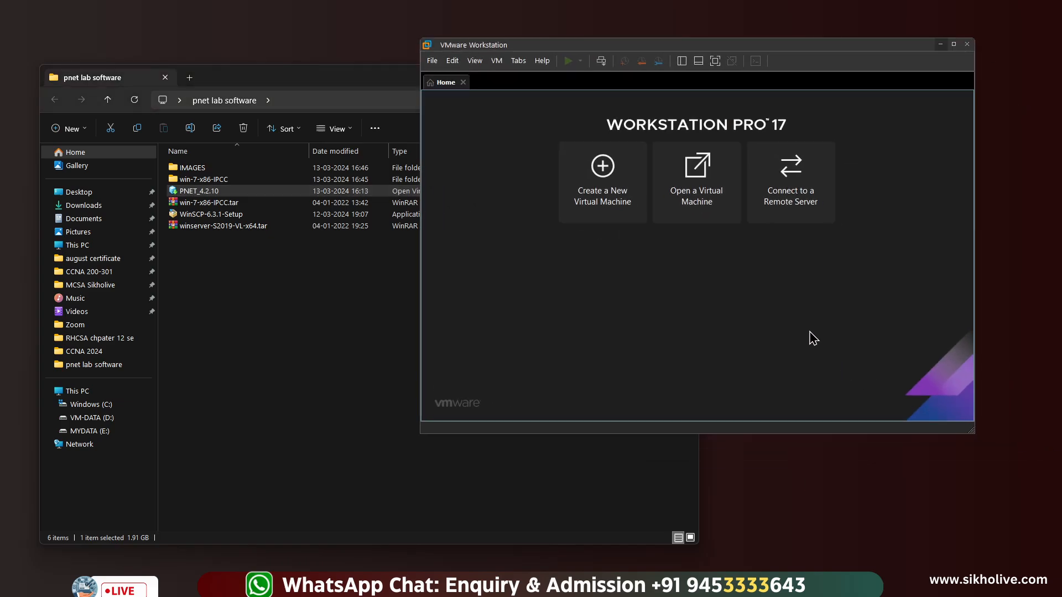
pyautogui.moveTo(594, 65); pyautogui.dragTo(597, 117)
pyautogui.click(218, 226)
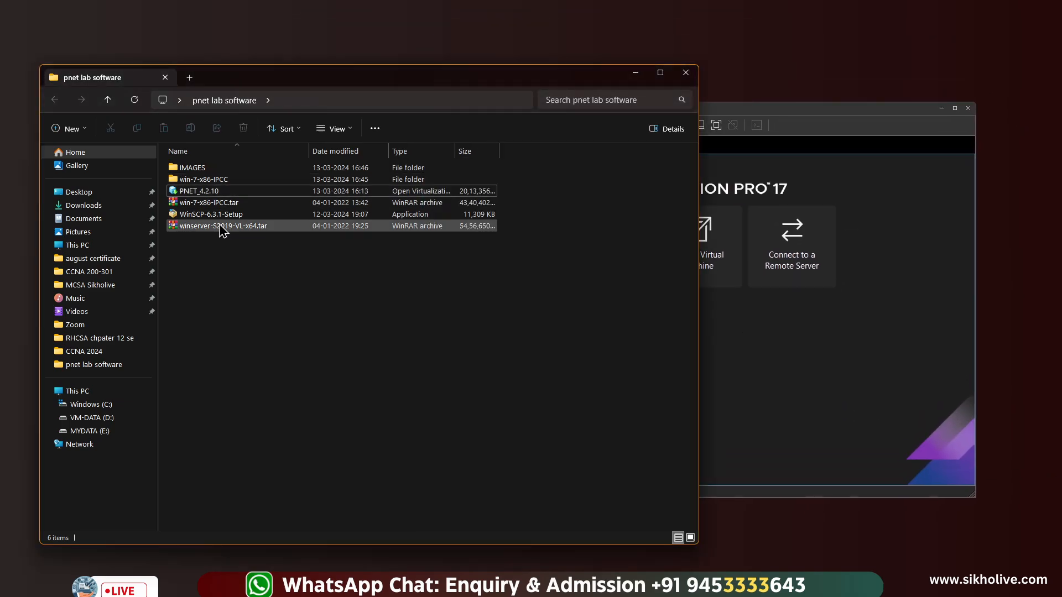
pyautogui.click(194, 194)
pyautogui.doubleClick(195, 194)
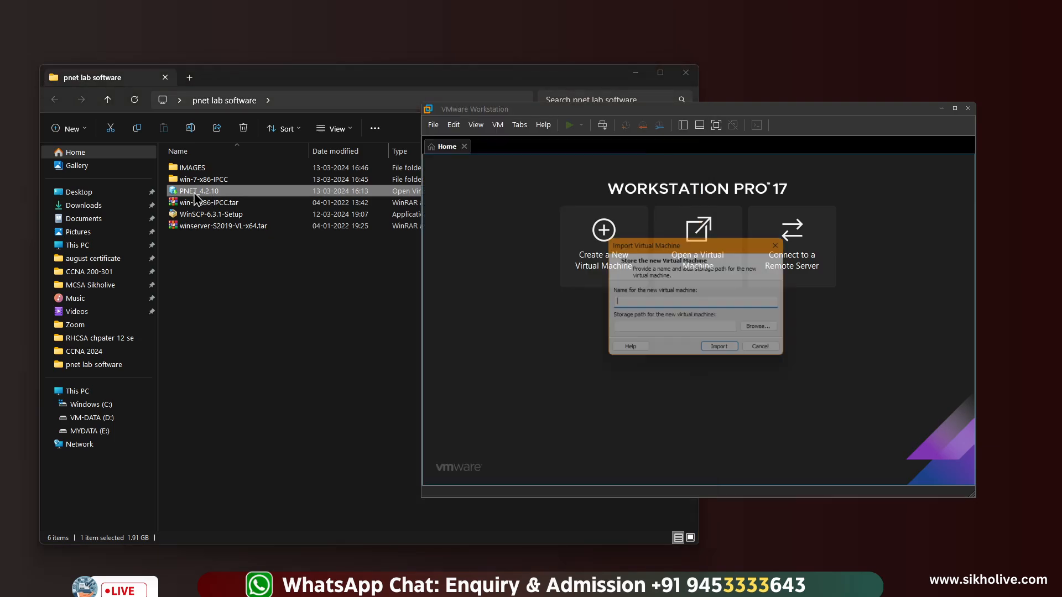
pyautogui.moveTo(631, 250); pyautogui.dragTo(441, 271)
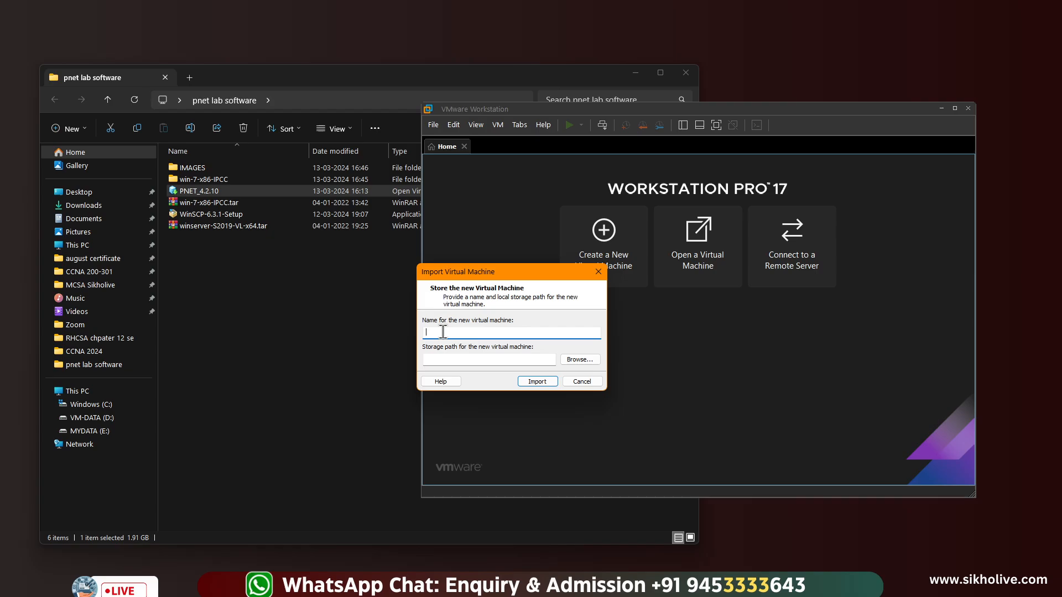
pyautogui.write('PnetLabs')
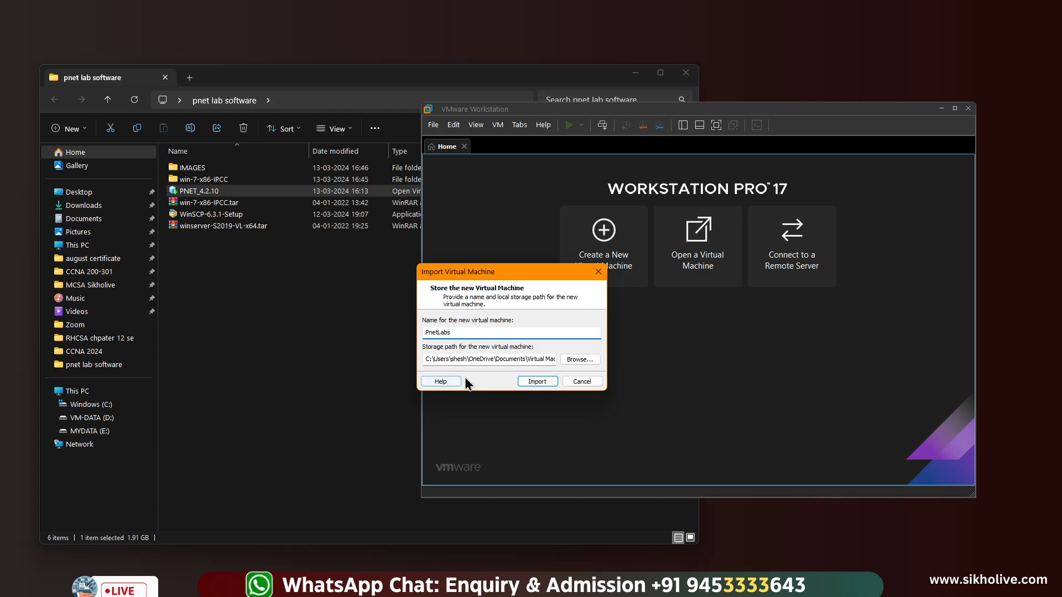
# Choose D:\pnet as the storage folder after deleting the leftover PnetLabs.vmrest.lck folder
pyautogui.click(575, 361)
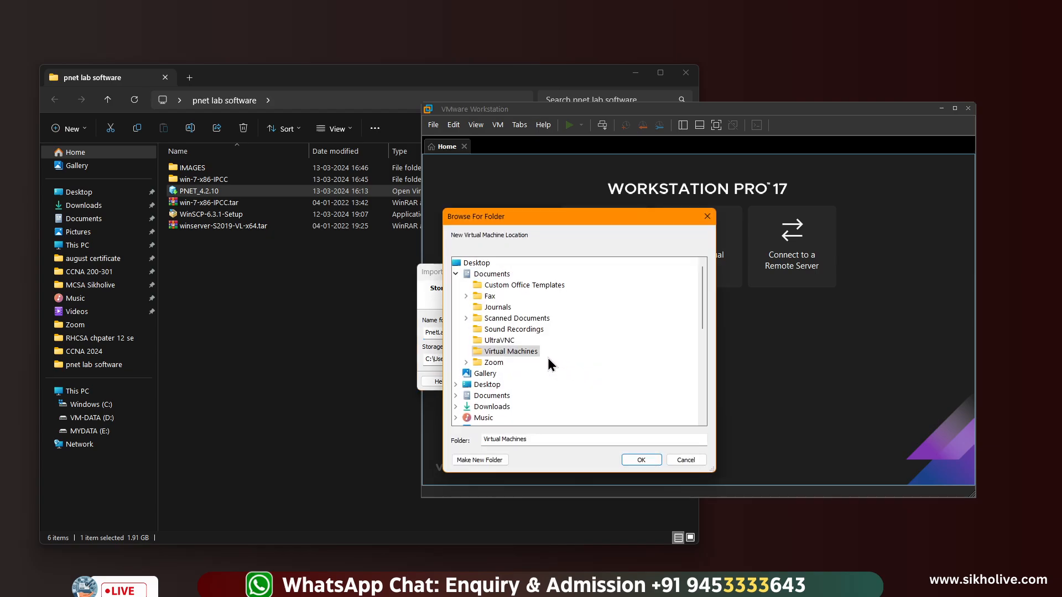
pyautogui.scroll(-3, 498, 379)
pyautogui.doubleClick(487, 363)
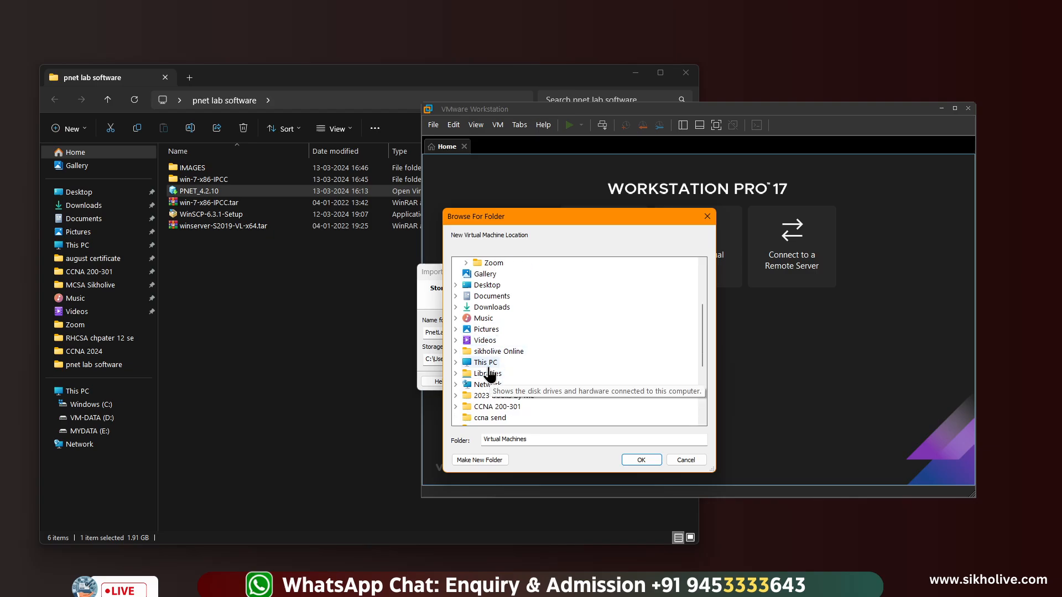
pyautogui.doubleClick(504, 385)
pyautogui.scroll(-2, 531, 381)
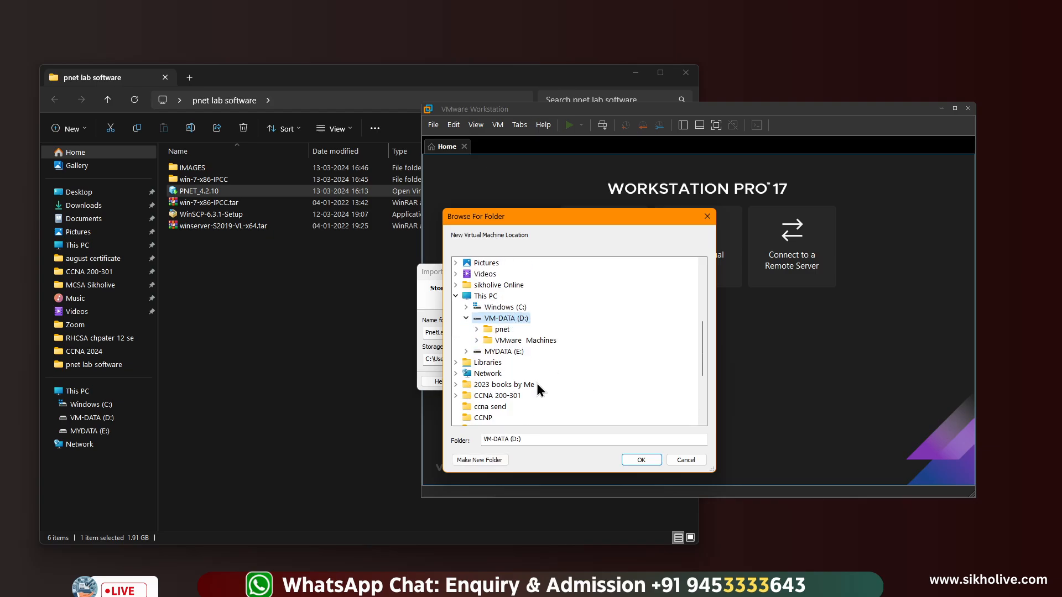
pyautogui.scroll(3, 502, 343)
pyautogui.scroll(-2, 502, 355)
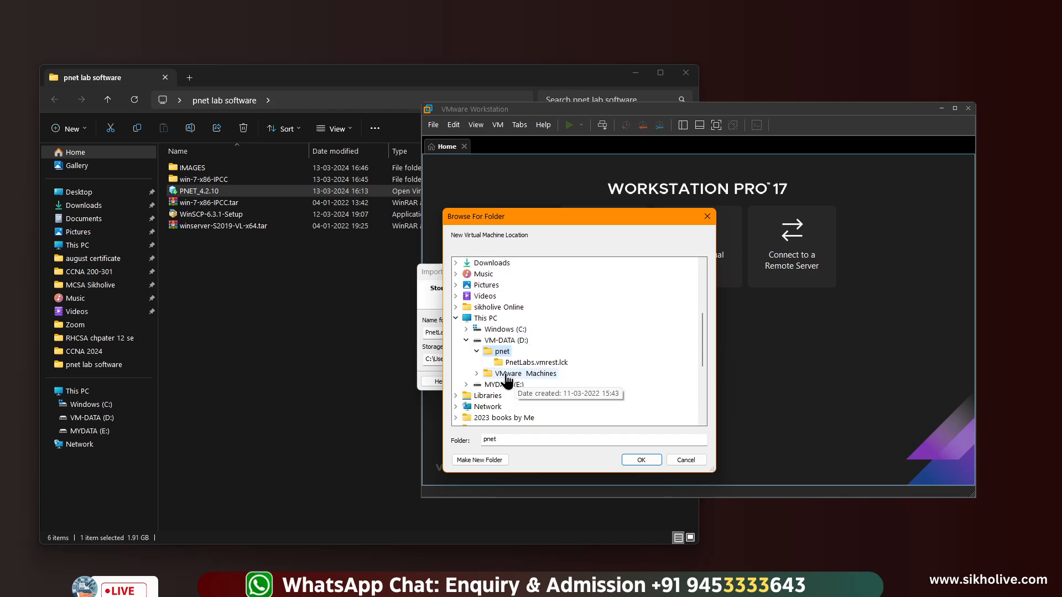
pyautogui.doubleClick(502, 352)
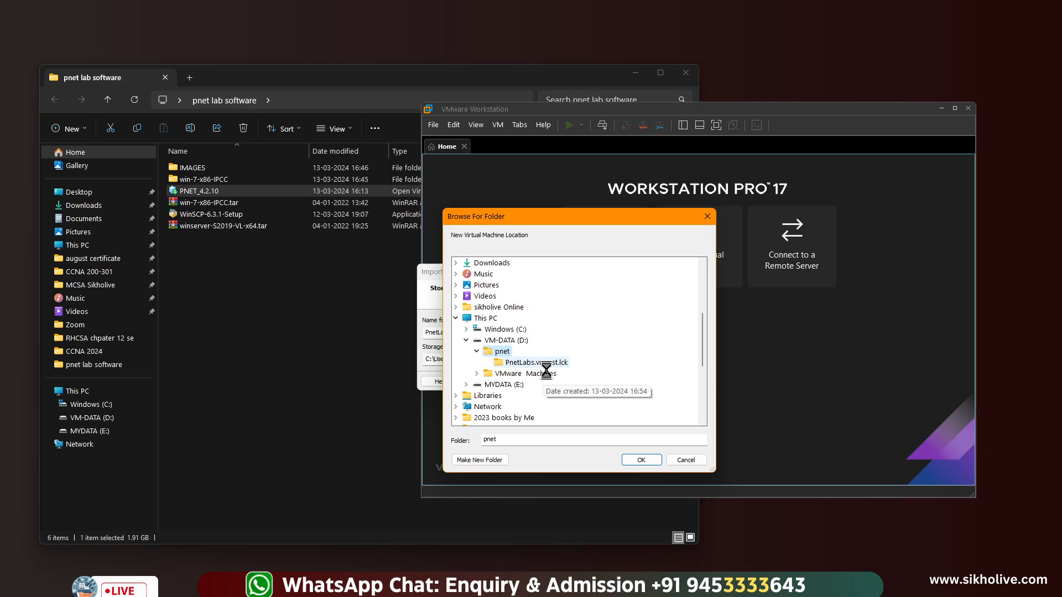
pyautogui.rightClick(538, 363)
pyautogui.click(560, 308)
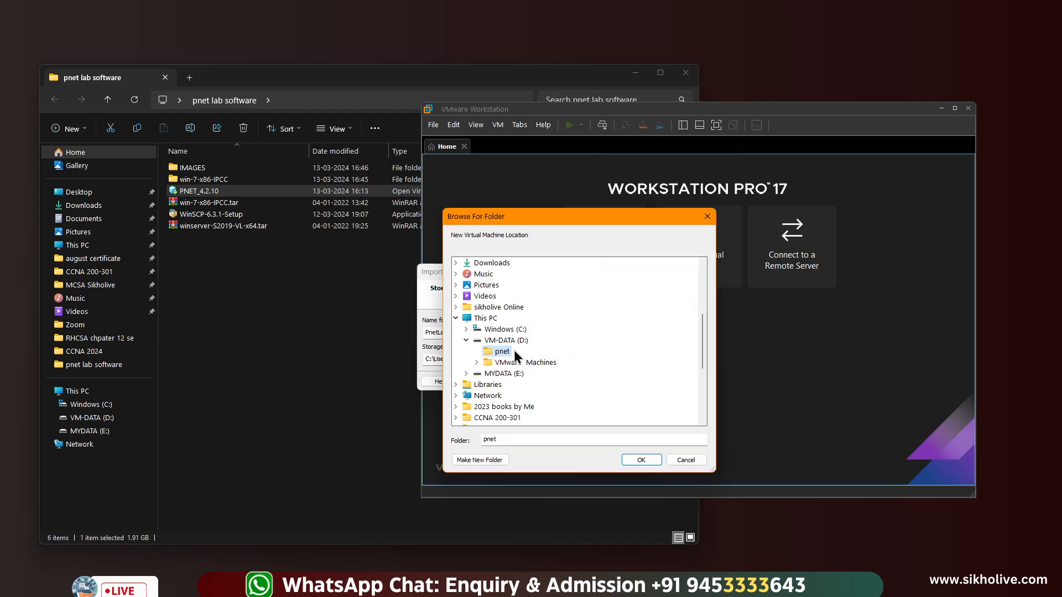
pyautogui.click(636, 460)
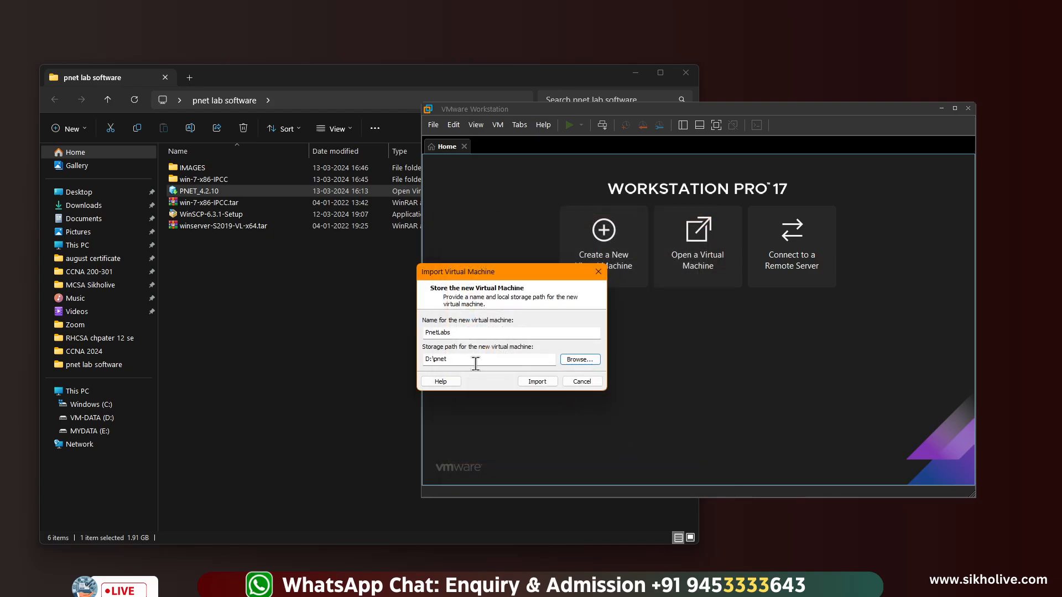
# Start the PnetLabs import, then select the WinSCP-6.3.1-Setup installer in the folder
pyautogui.click(537, 383)
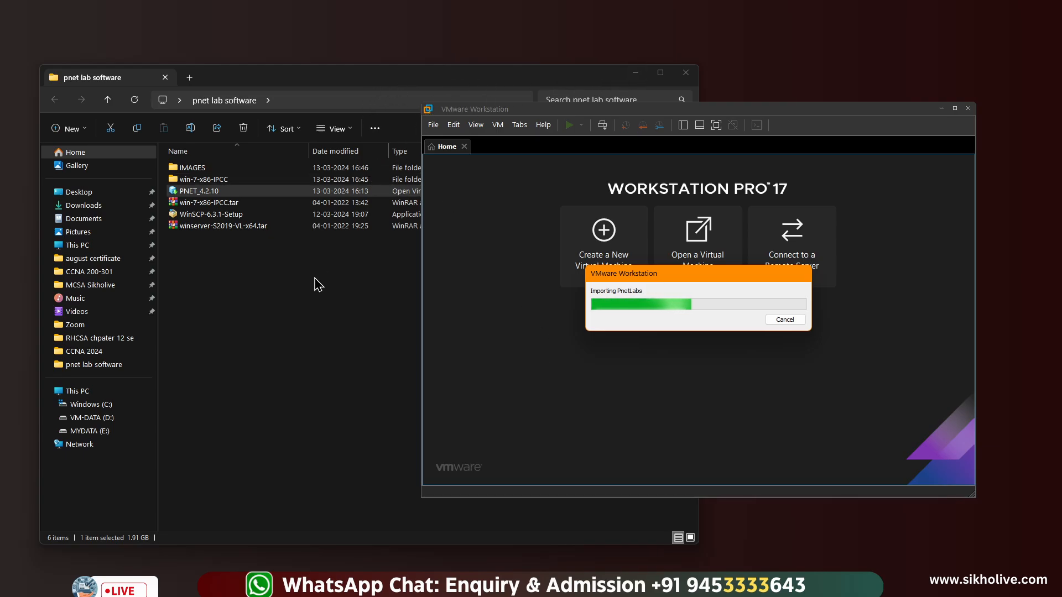
pyautogui.click(247, 279)
pyautogui.click(195, 216)
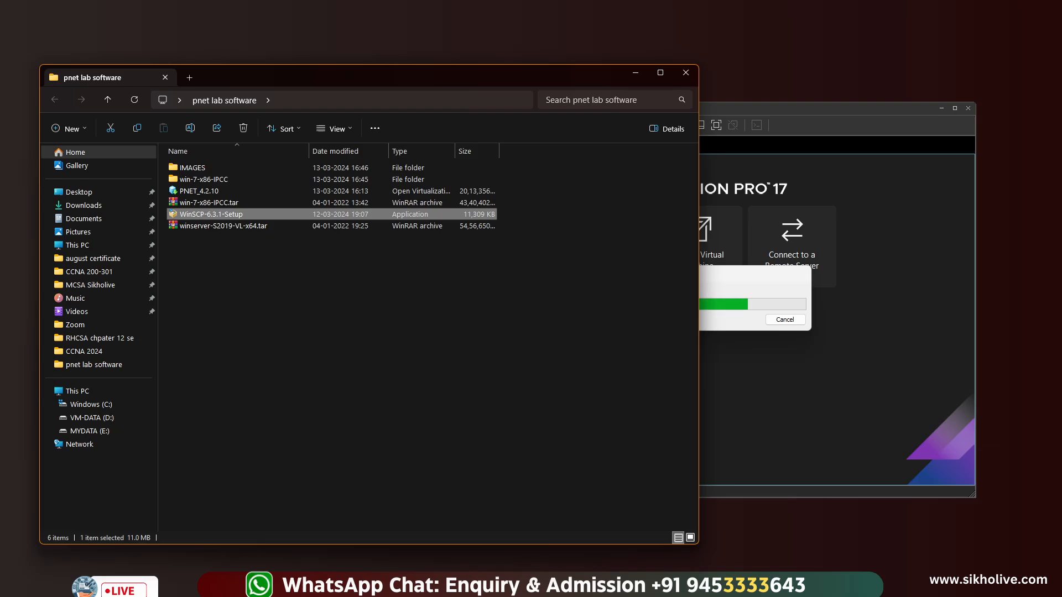
# Search for winscp in Brave and download the latest installer from winscp.net's Download page
pyautogui.click(586, 586)
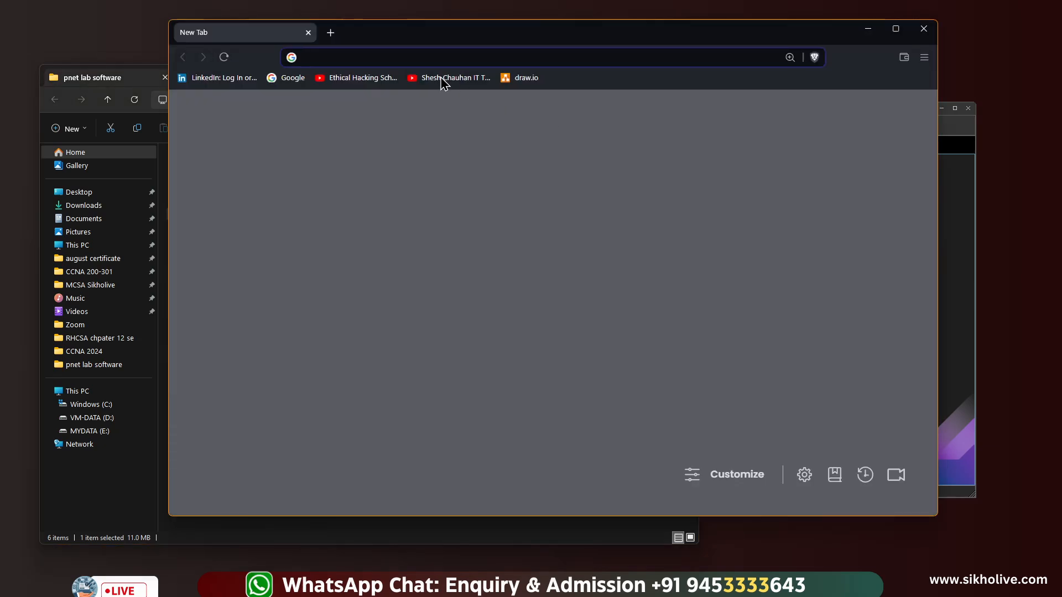
pyautogui.write('winscp')
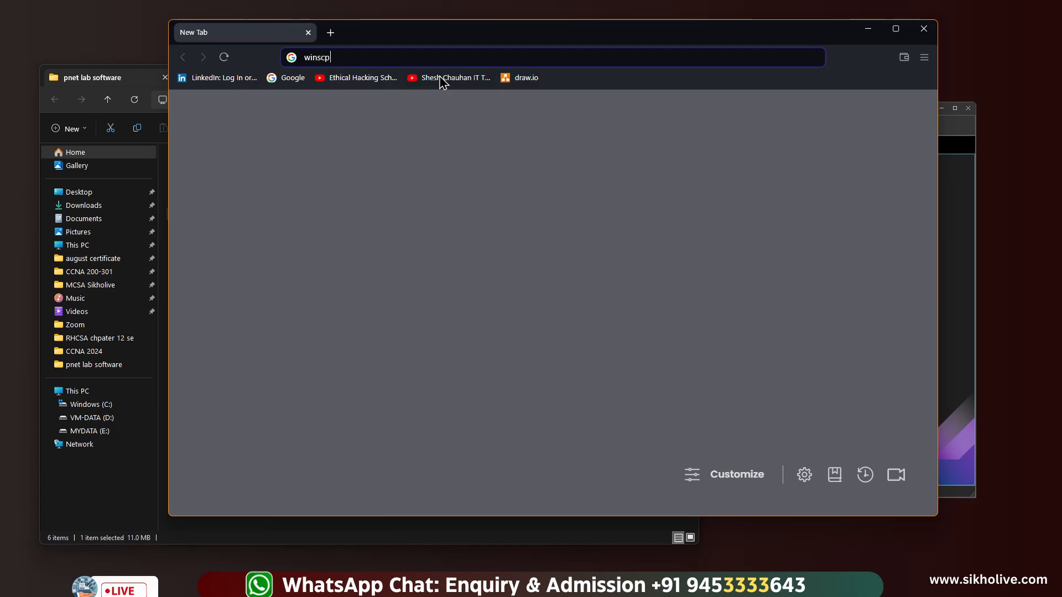
pyautogui.press('Return')
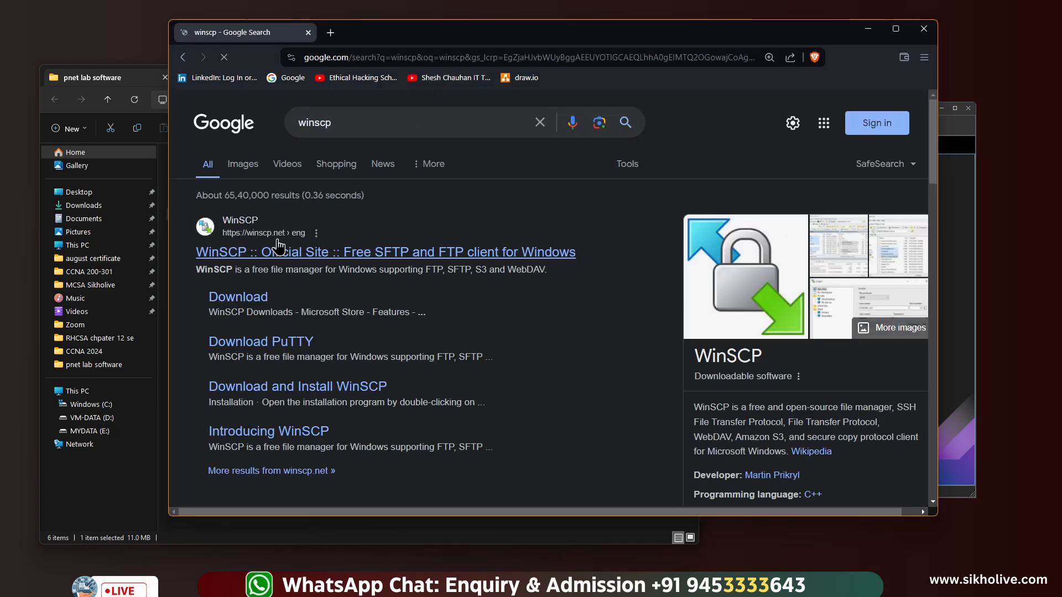
pyautogui.click(278, 249)
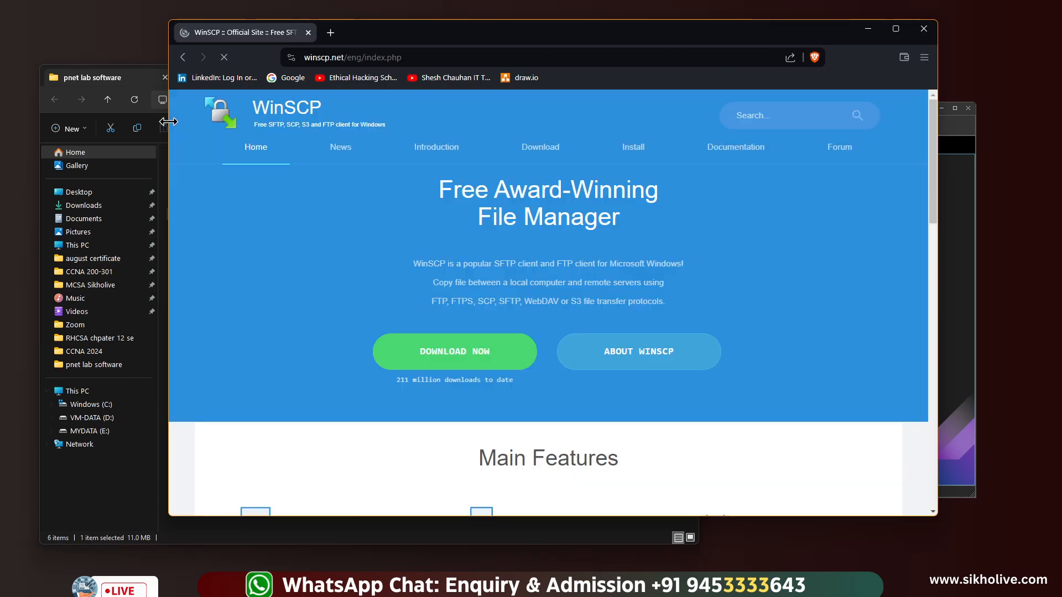
pyautogui.moveTo(169, 135); pyautogui.dragTo(73, 135)
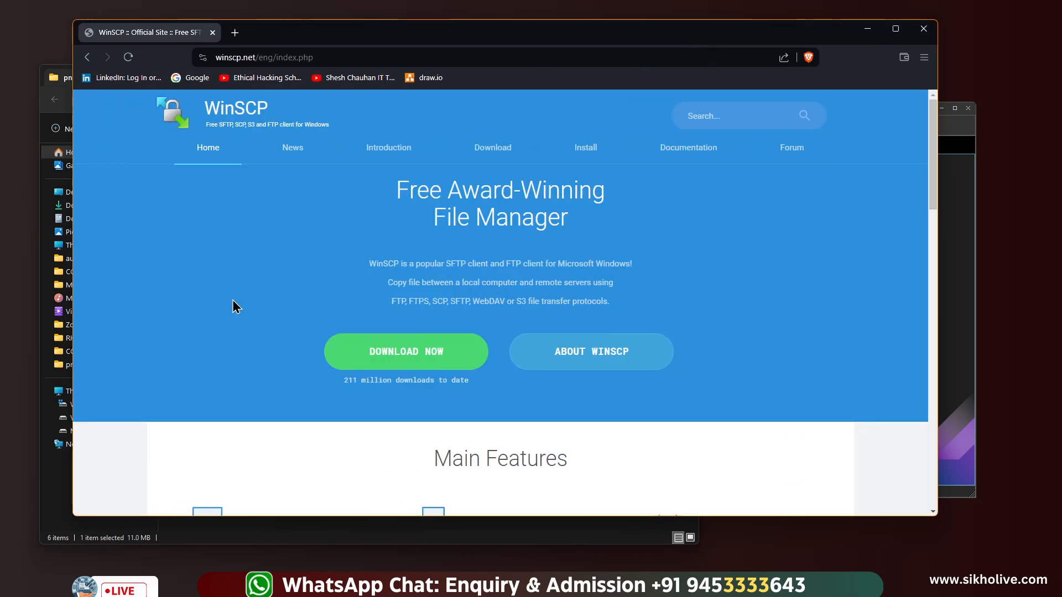
pyautogui.click(396, 359)
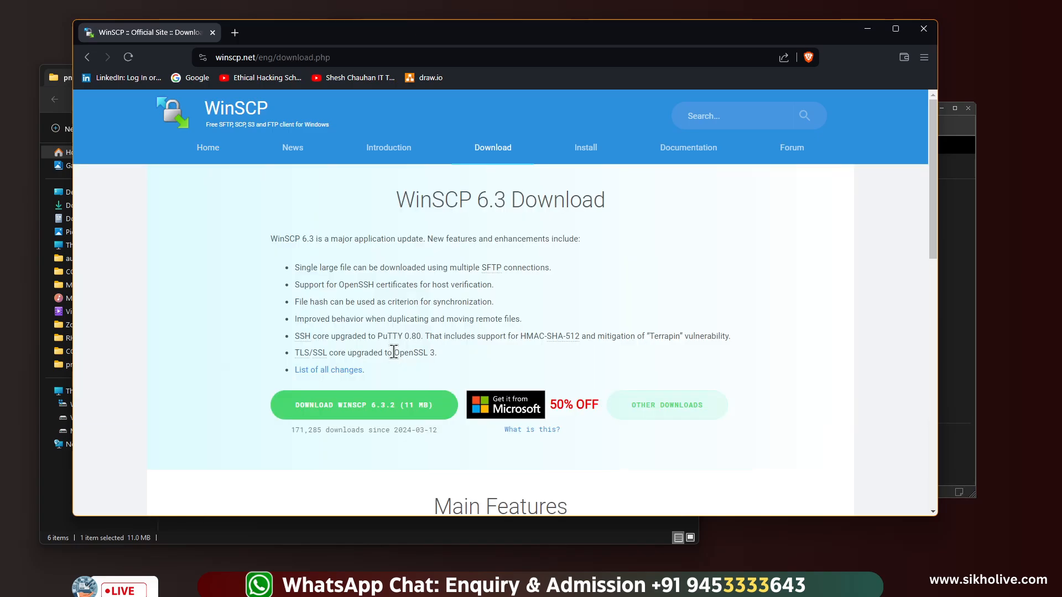
pyautogui.click(380, 403)
pyautogui.scroll(-2, 377, 404)
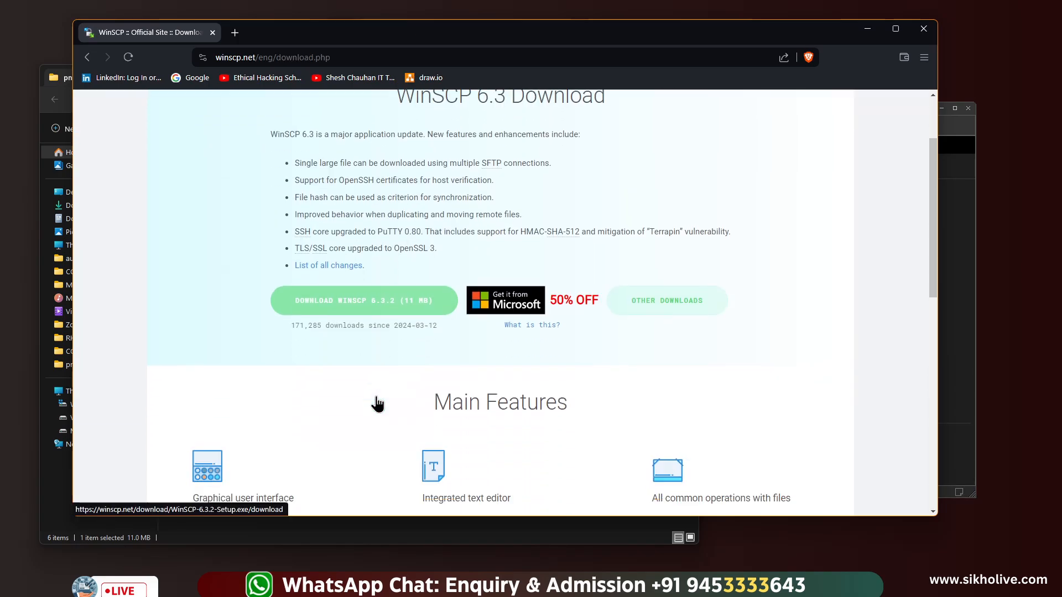
pyautogui.scroll(3, 374, 386)
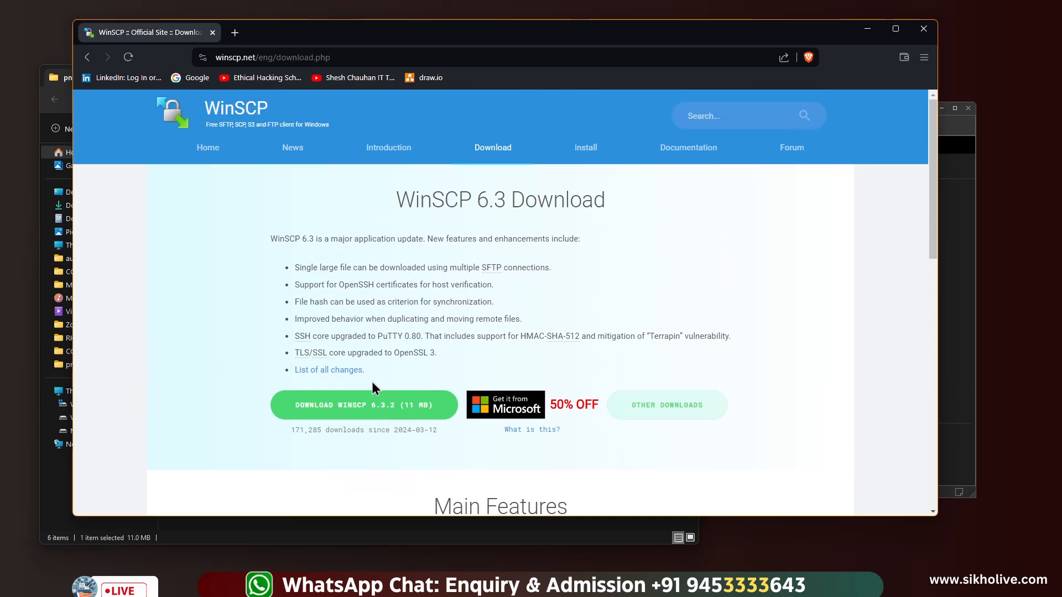
# Search for putty software, look over the putty.org download site, then close the browser
pyautogui.click(283, 57)
pyautogui.write('putt')
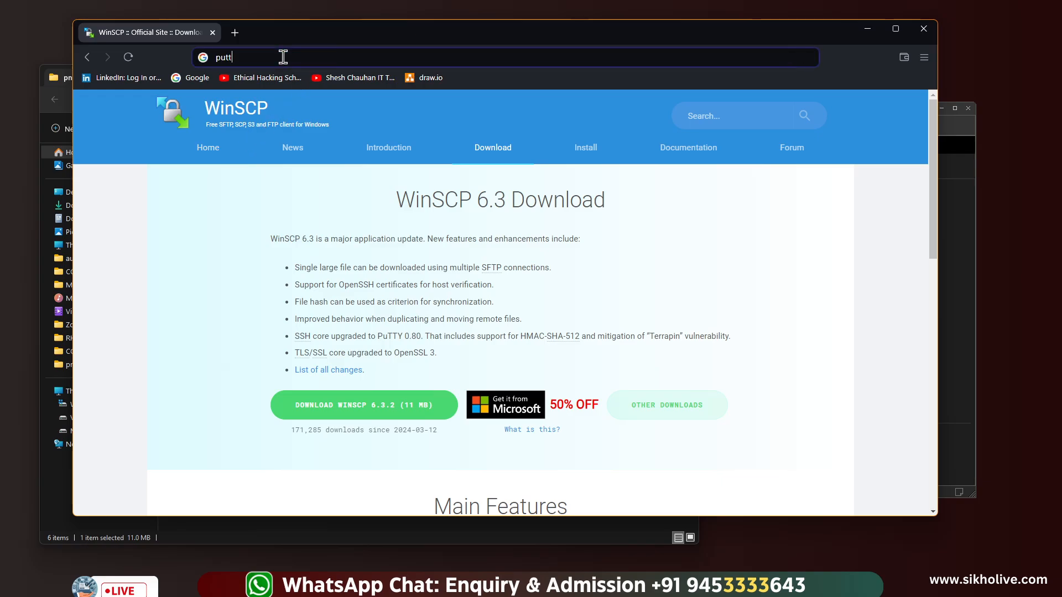
pyautogui.write('ftawre')
pyautogui.press('Return')
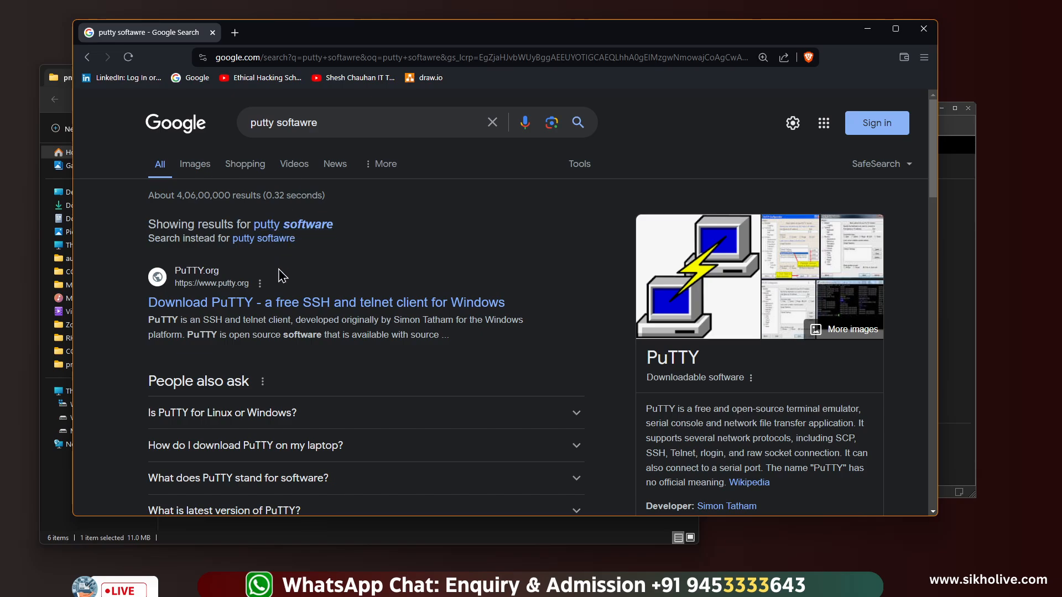
pyautogui.click(303, 309)
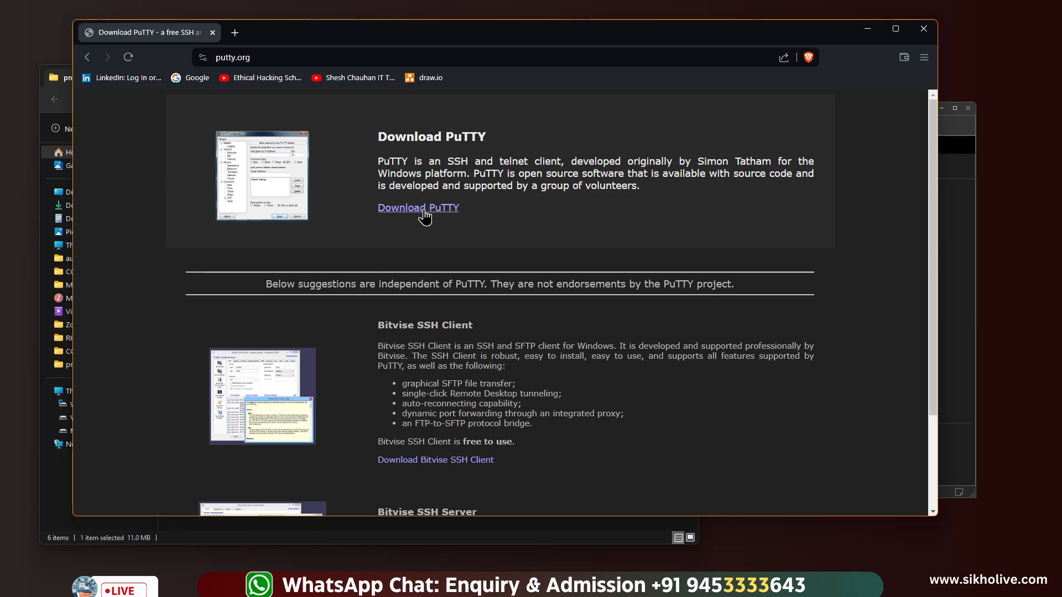
pyautogui.scroll(-2, 424, 221)
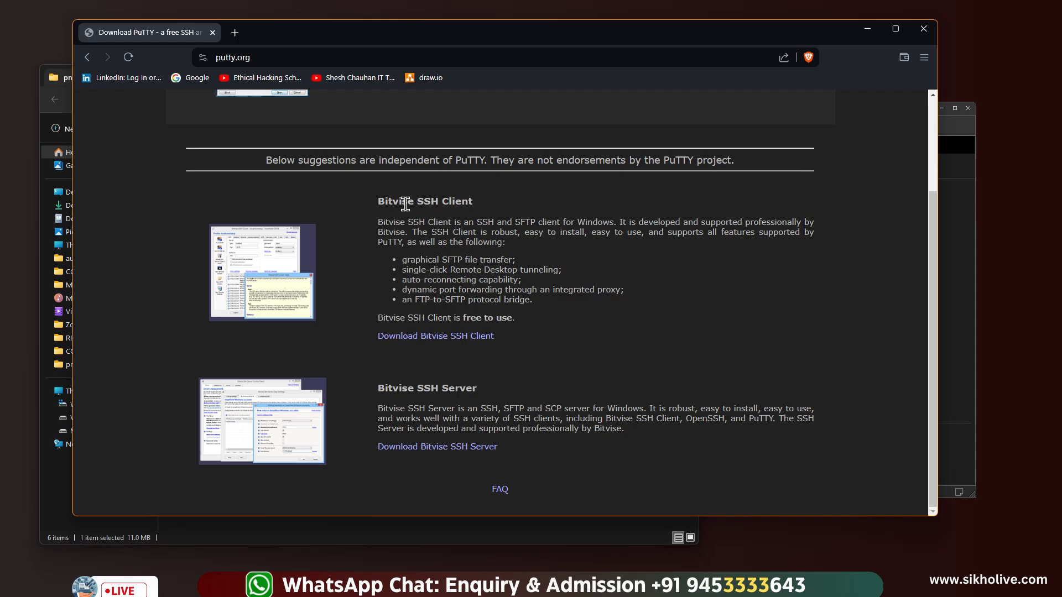
pyautogui.scroll(2, 409, 213)
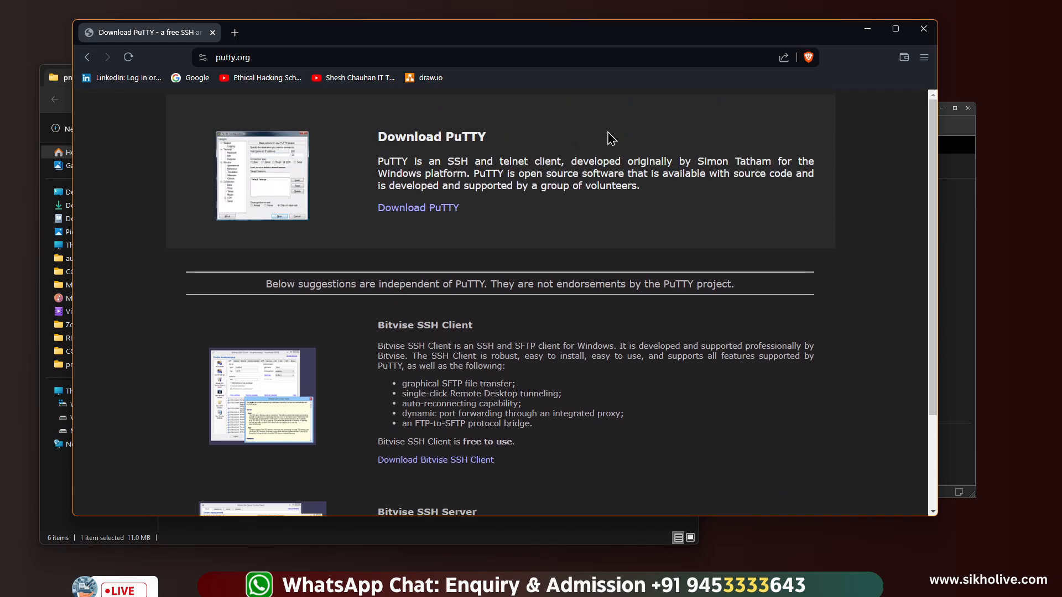
pyautogui.click(923, 35)
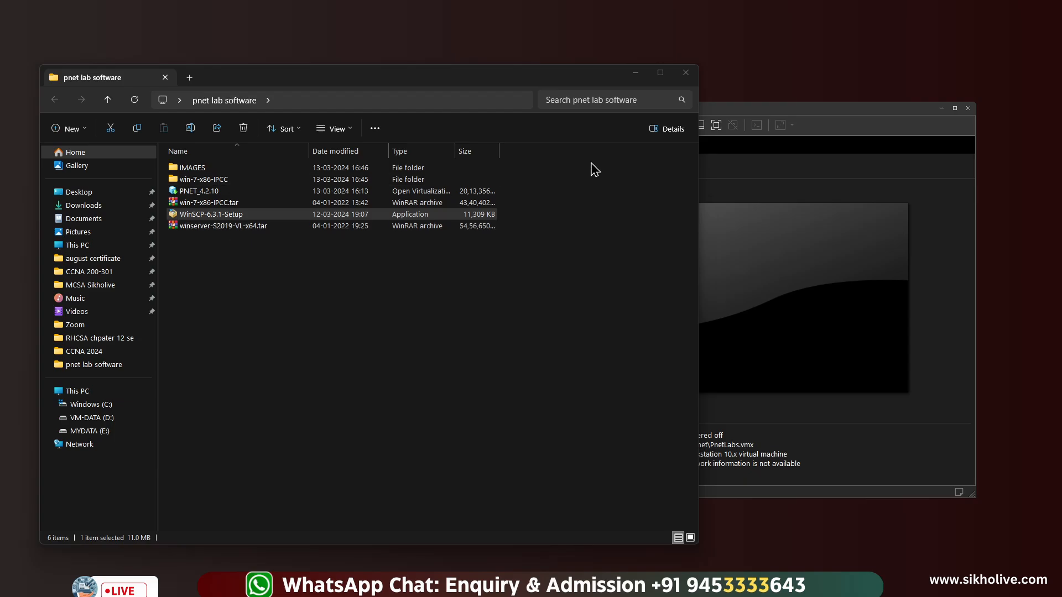
# Tick Virtualize Intel VT-x/EPT or AMD-V/RVI and Virtualize CPU performance counters in PnetLabs' Processors settings
pyautogui.click(768, 114)
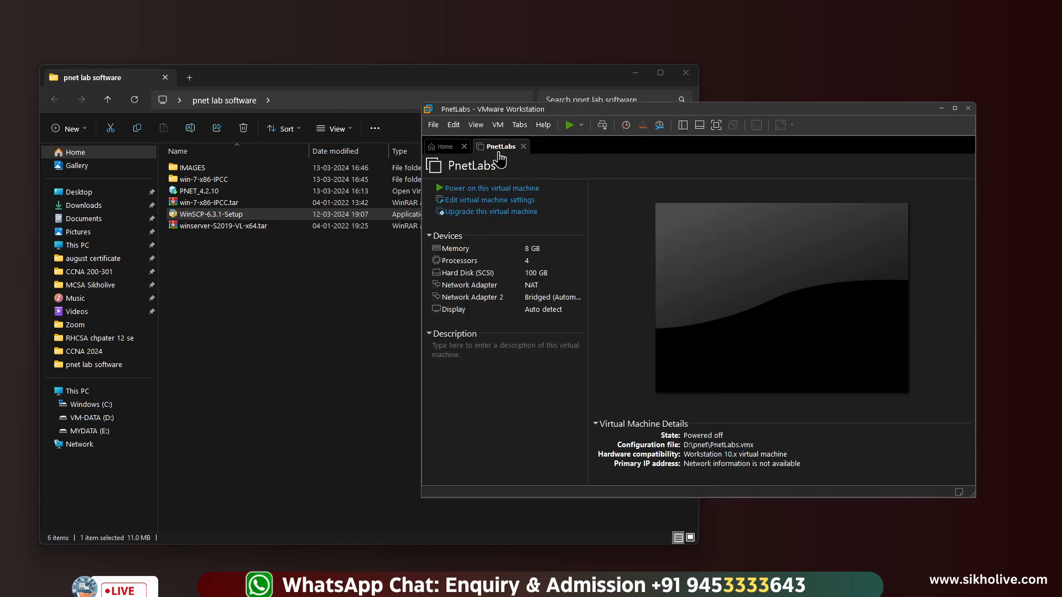
pyautogui.moveTo(540, 109); pyautogui.dragTo(372, 116)
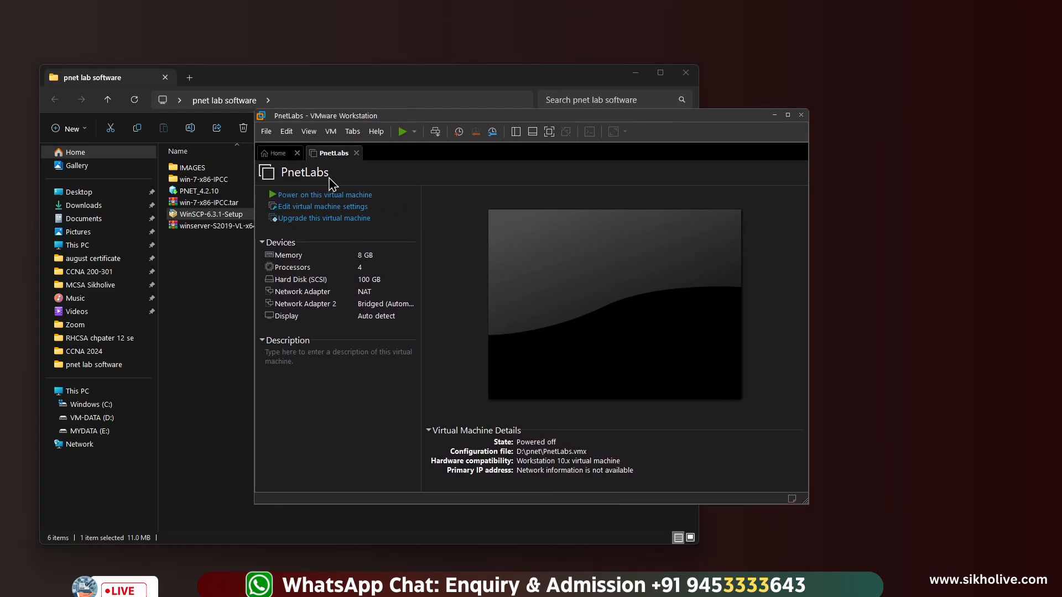
pyautogui.click(310, 208)
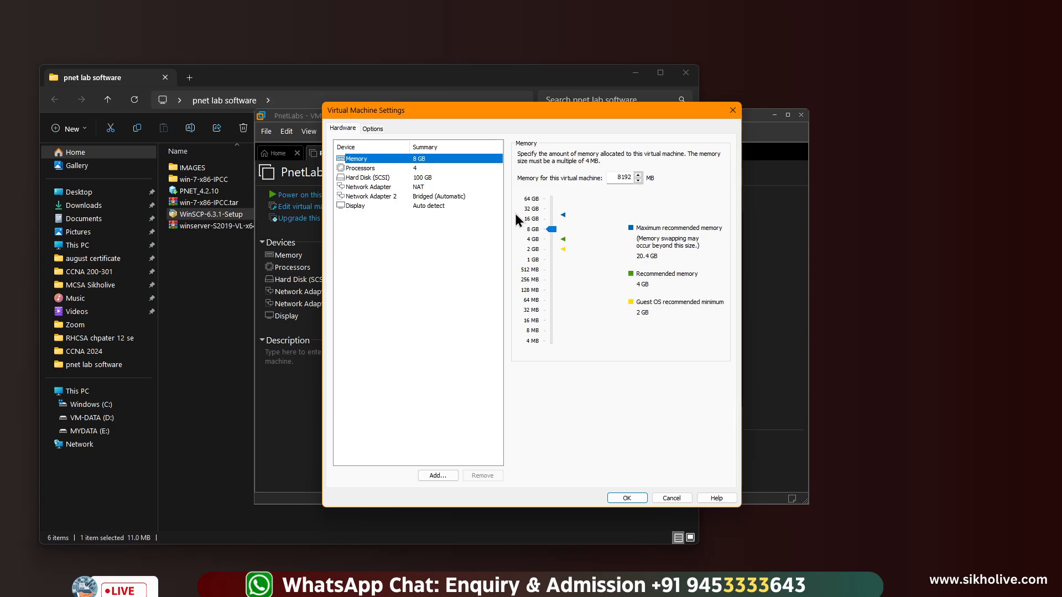
pyautogui.click(406, 168)
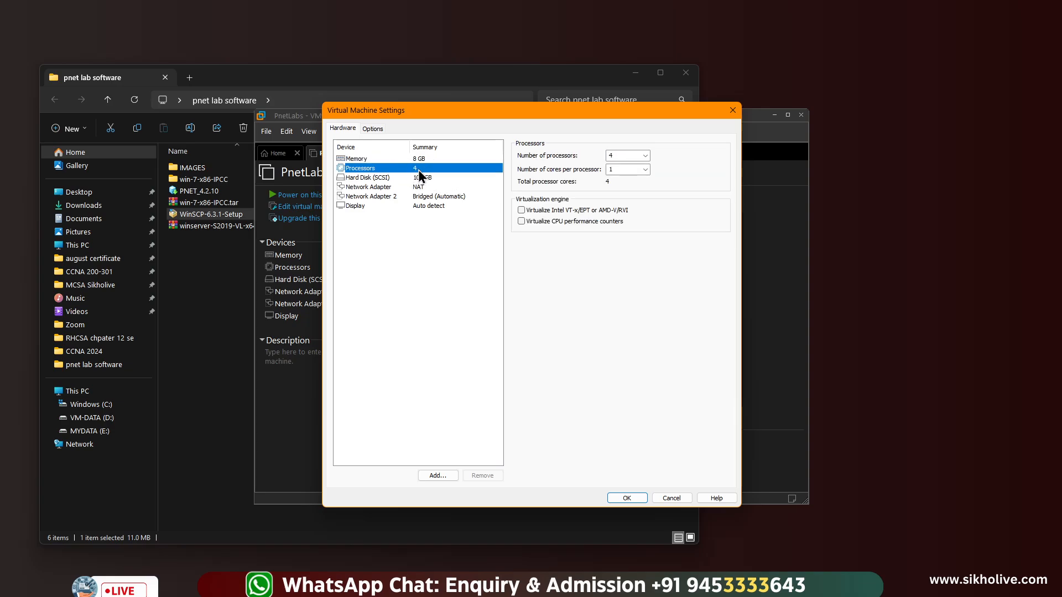
pyautogui.click(521, 209)
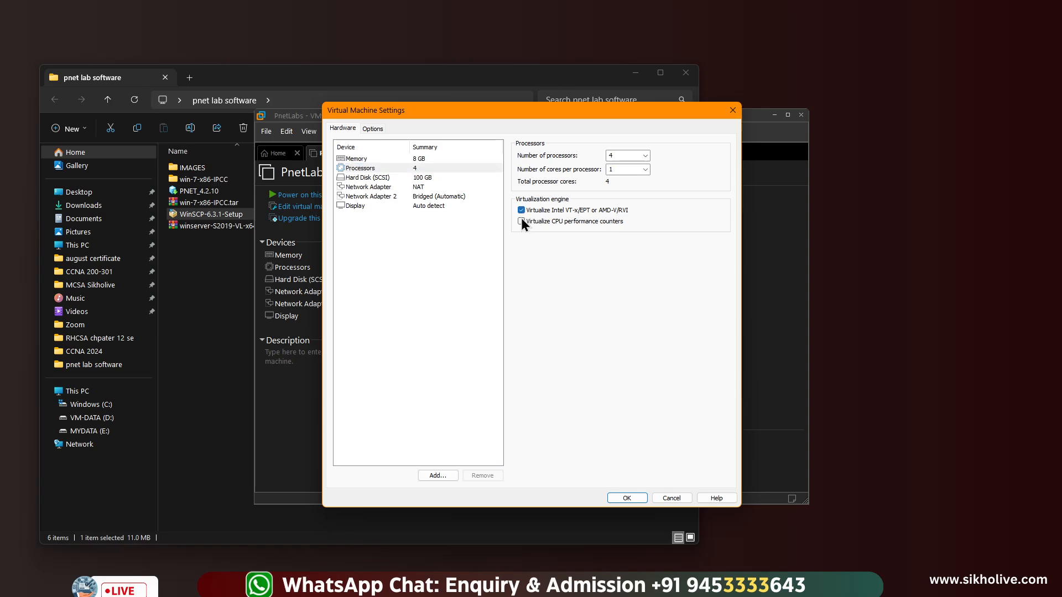
pyautogui.click(522, 221)
pyautogui.click(373, 129)
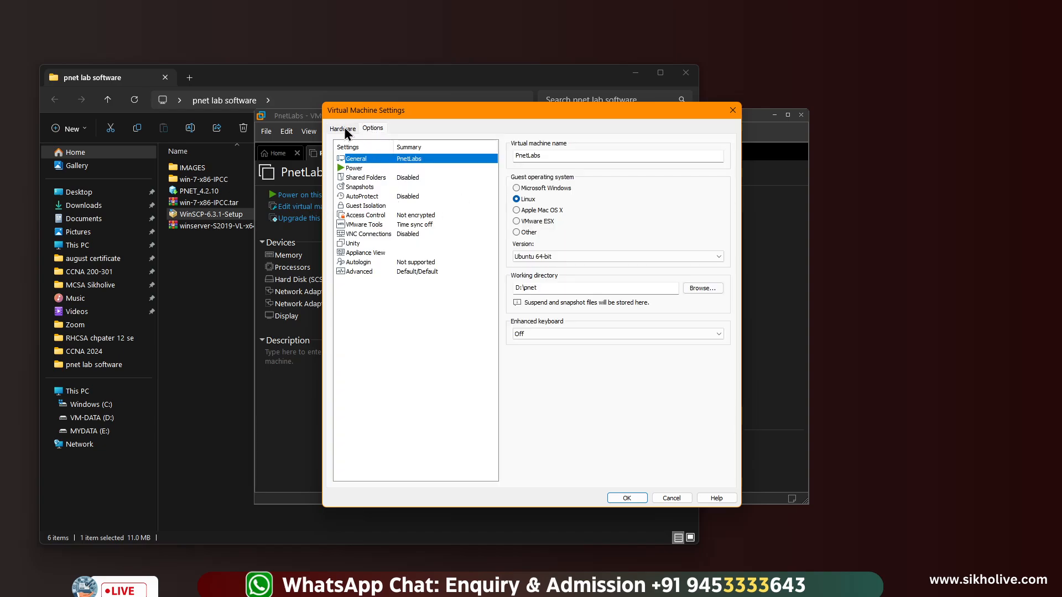
pyautogui.click(344, 127)
pyautogui.click(632, 498)
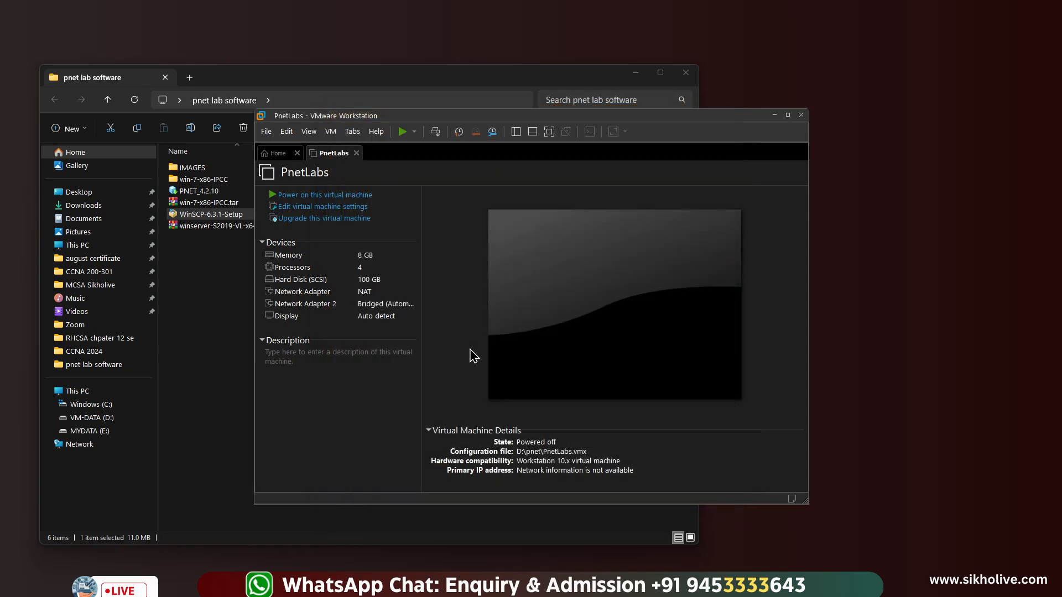
# Start a hardware upgrade to Workstation 17.x compatibility, then cancel it, keeping Workstation 10.x
pyautogui.click(322, 220)
pyautogui.click(578, 399)
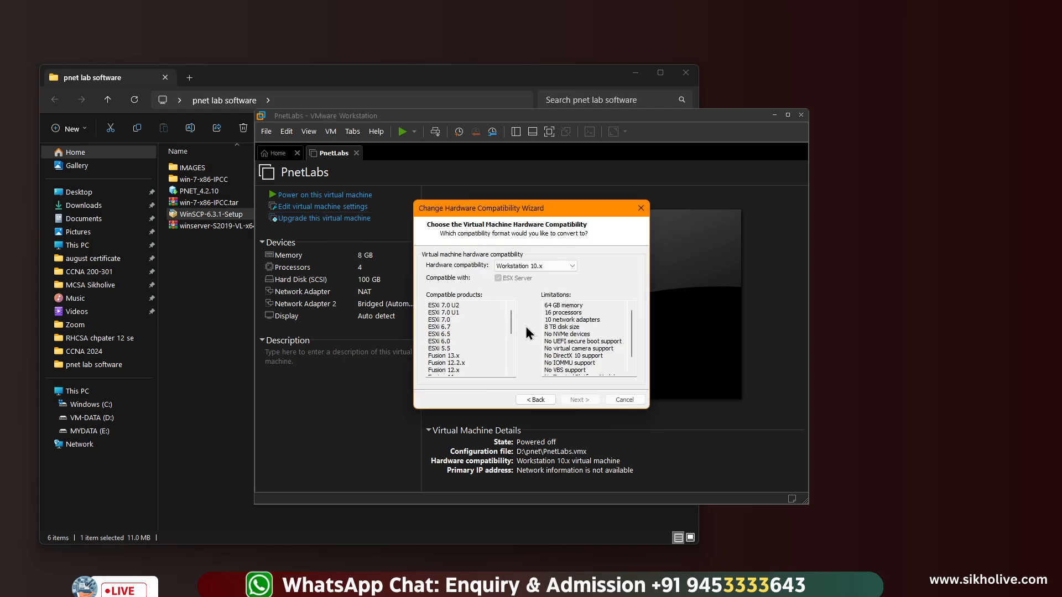
pyautogui.click(526, 270)
pyautogui.click(534, 273)
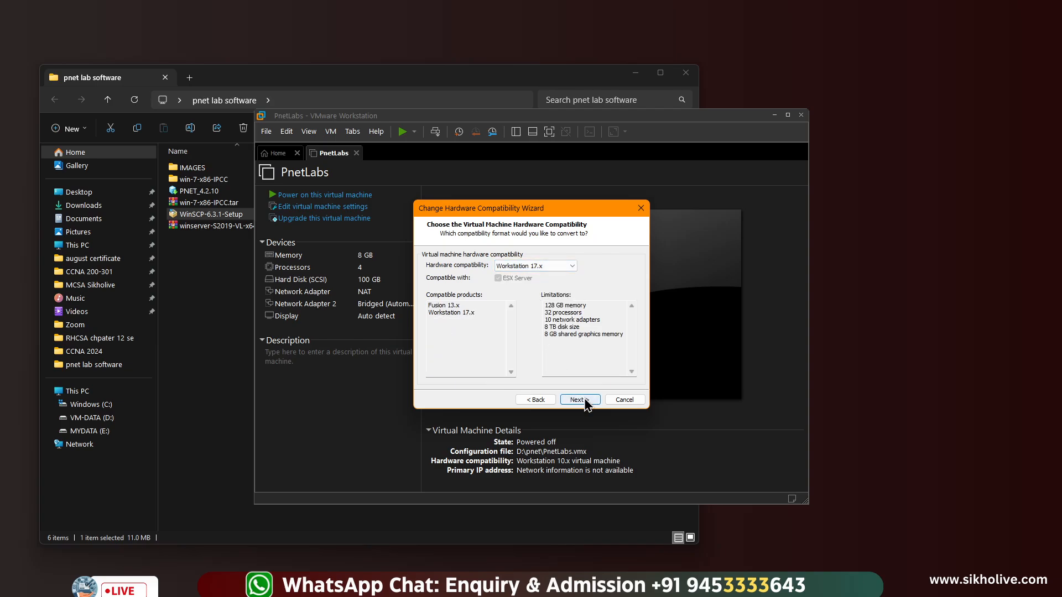
pyautogui.click(631, 401)
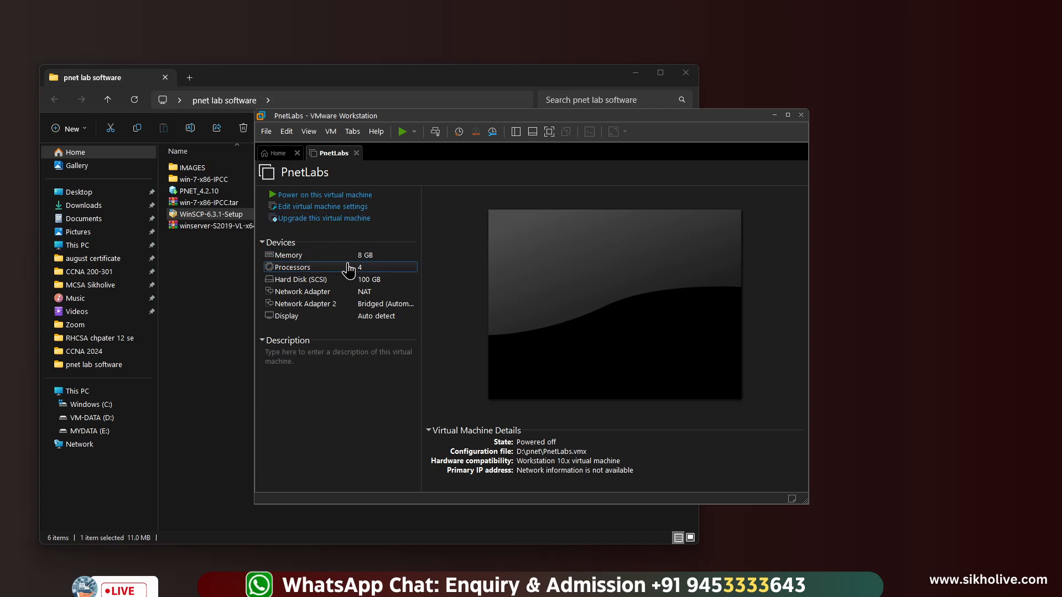
# Power on PnetLabs, minimize the file explorer, and enlarge and reposition the VMware window
pyautogui.click(314, 195)
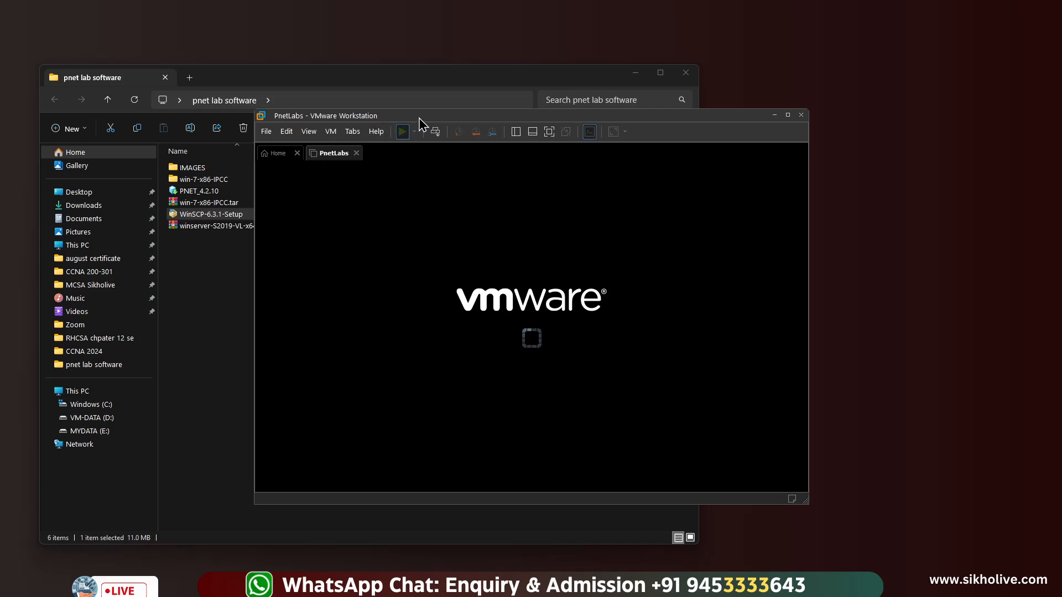
pyautogui.click(635, 74)
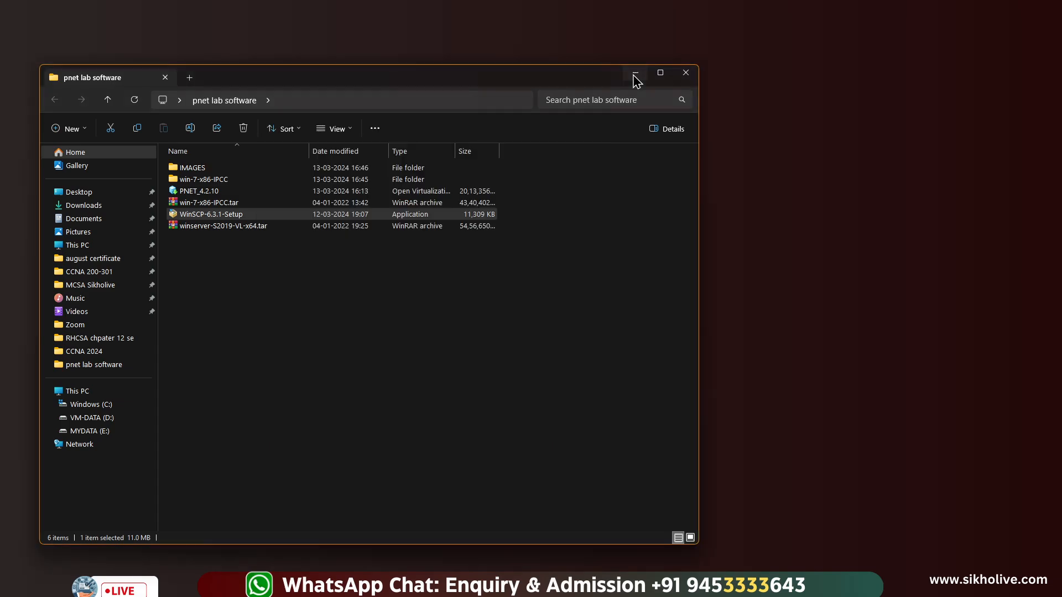
pyautogui.click(635, 75)
pyautogui.moveTo(495, 116); pyautogui.dragTo(356, 56)
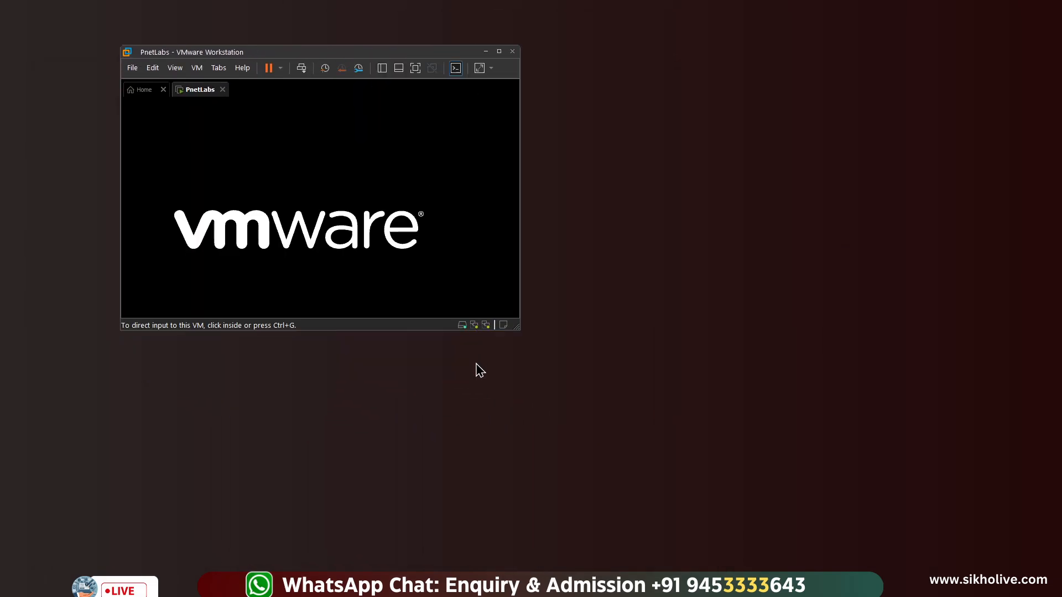
pyautogui.click(476, 368)
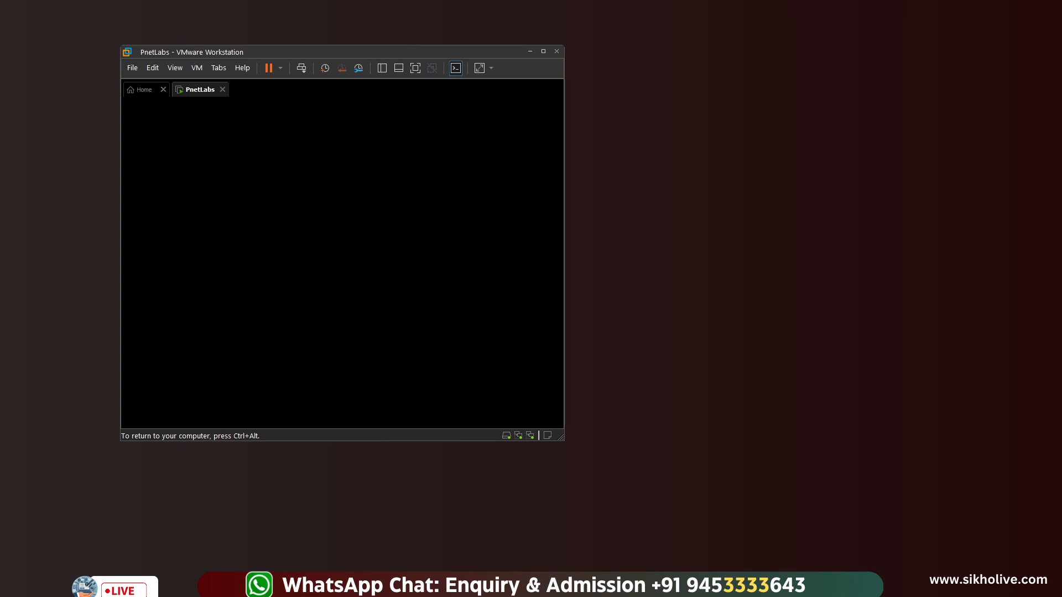
pyautogui.hotkey('ctrl', 'alt')
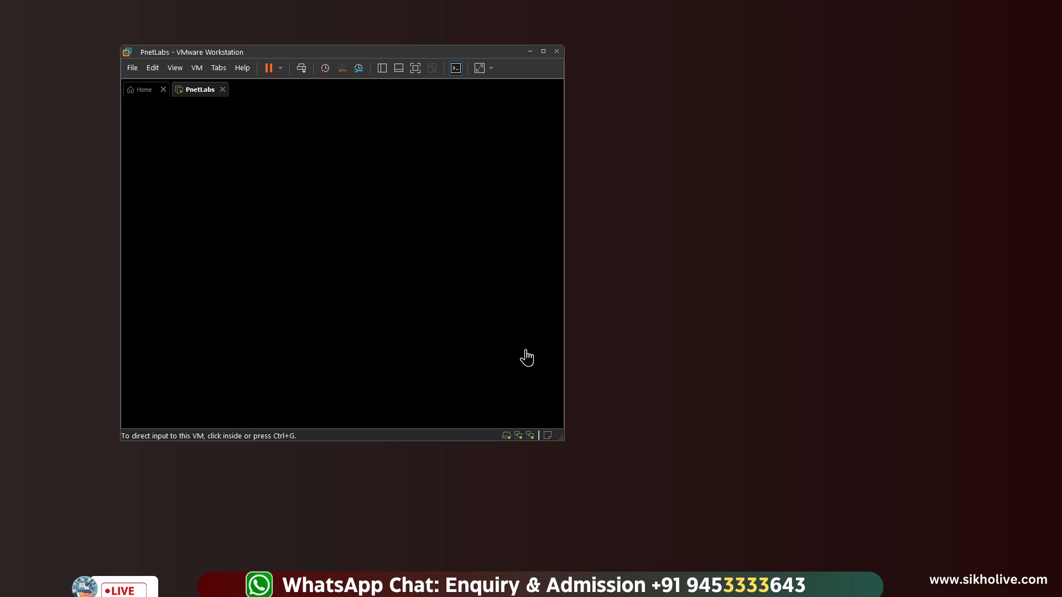
pyautogui.moveTo(560, 438); pyautogui.dragTo(688, 524)
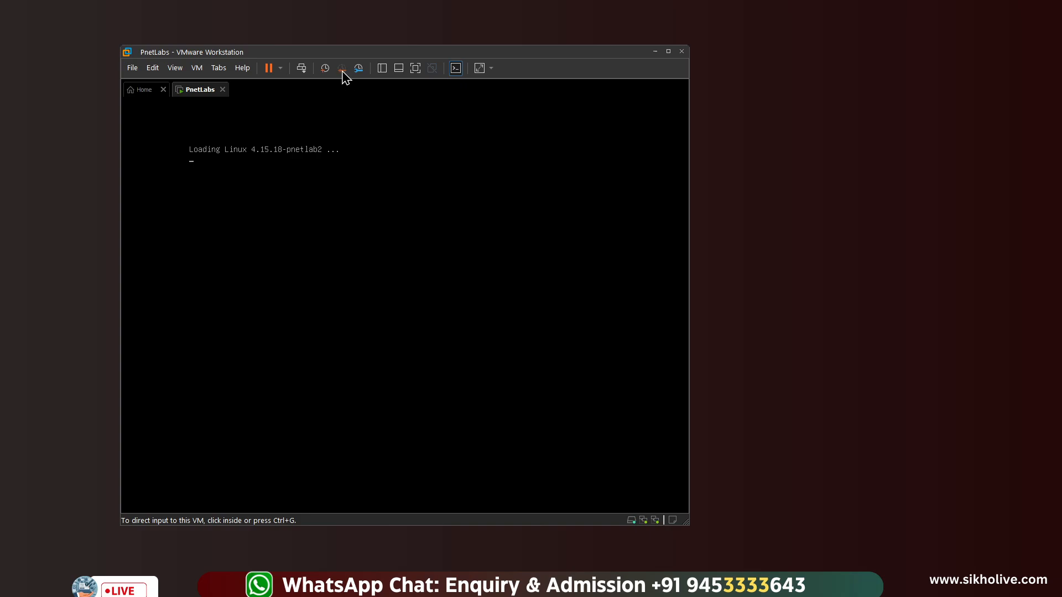
pyautogui.moveTo(326, 54); pyautogui.dragTo(301, 45)
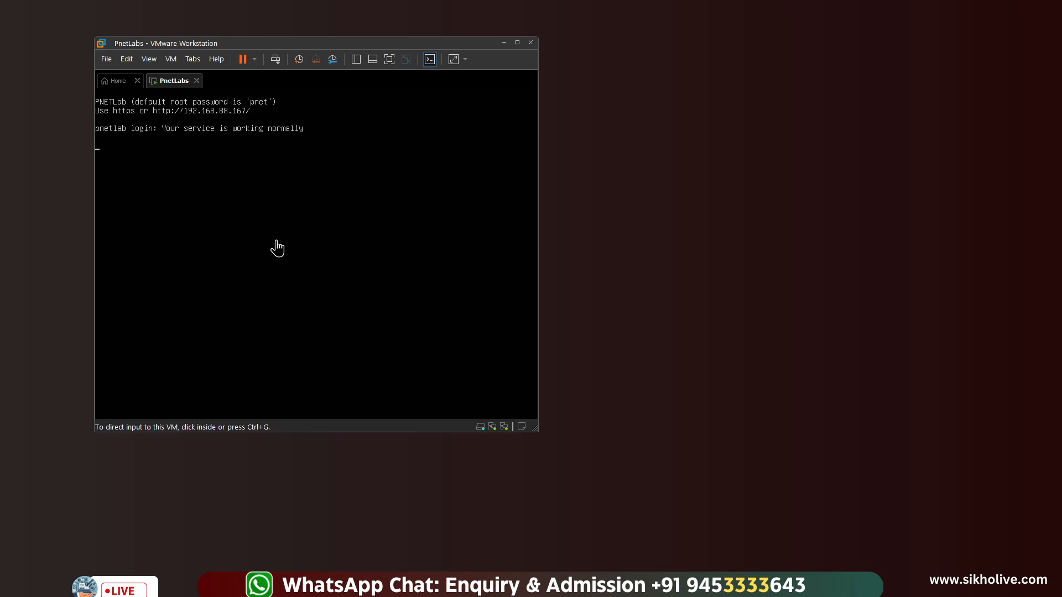
# Press Enter in the VM console to bring up the PNETLab login prompt
pyautogui.click(245, 211)
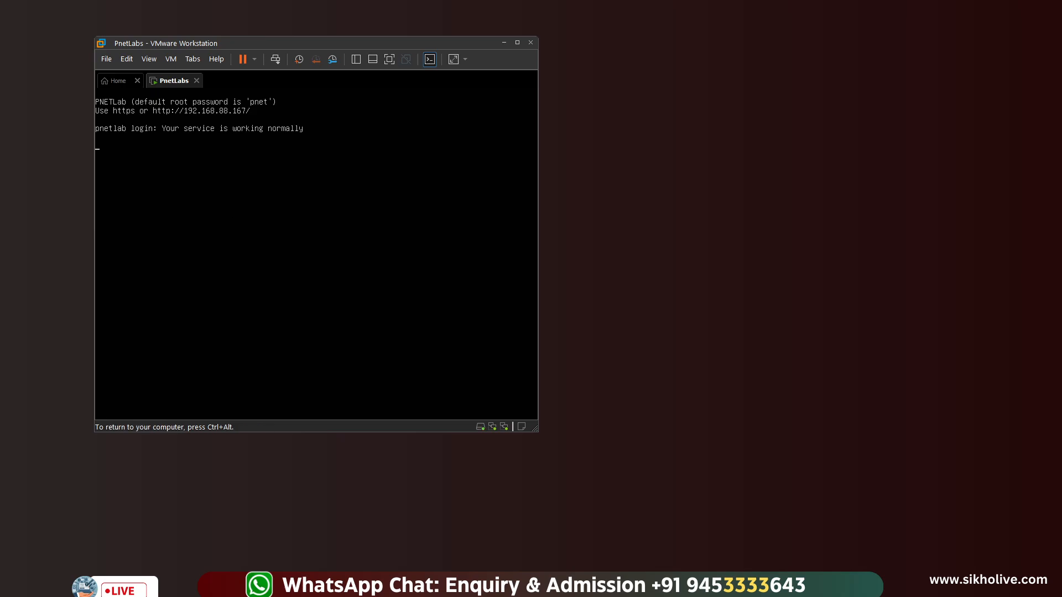
pyautogui.press('Return')
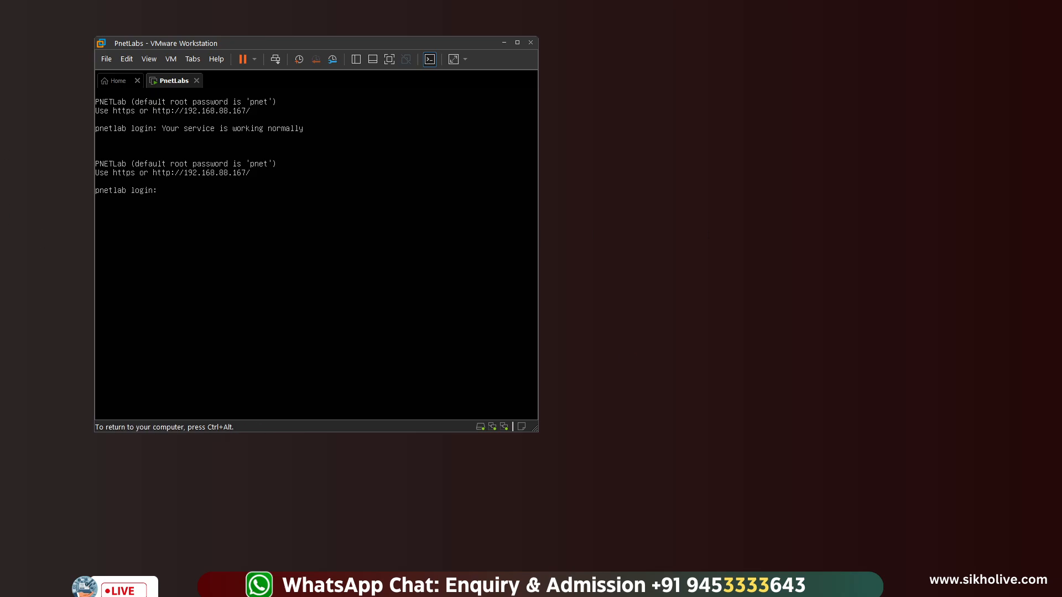
pyautogui.hotkey('ctrl', 'alt')
pyautogui.click(269, 93)
# Log in to the PnetLabs console as root with the default password
pyautogui.hotkey('ctrl', 'alt')
pyautogui.click(272, 94)
pyautogui.write('root')
pyautogui.press('Return')
pyautogui.write('pnet')
pyautogui.press('Return')
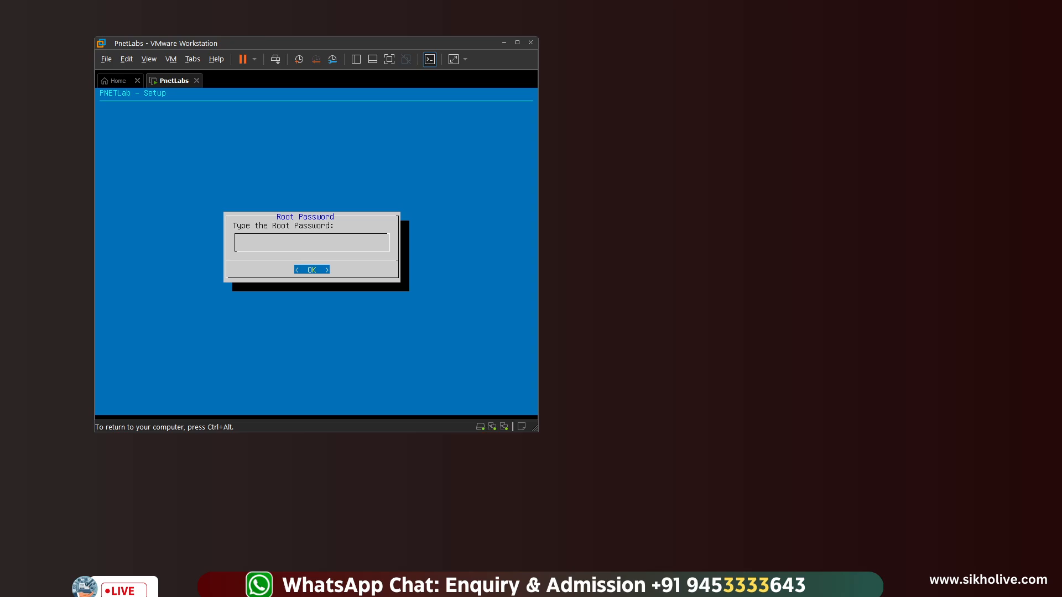
# Set and confirm the root password, keep DHCP, leave NTP empty and choose direct connection
pyautogui.press('Return')
pyautogui.press('Return')
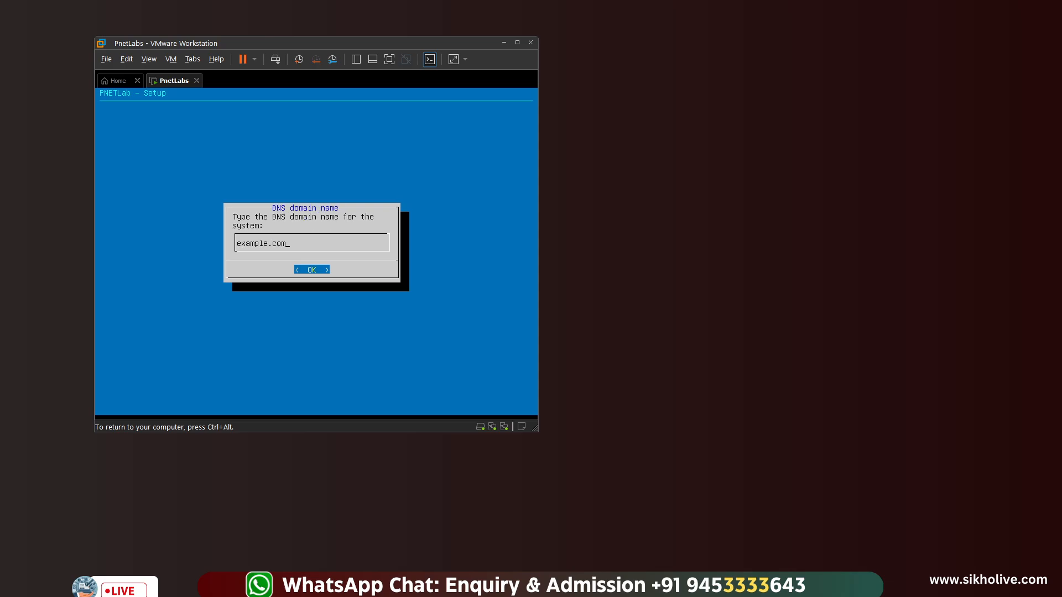
pyautogui.press('Return')
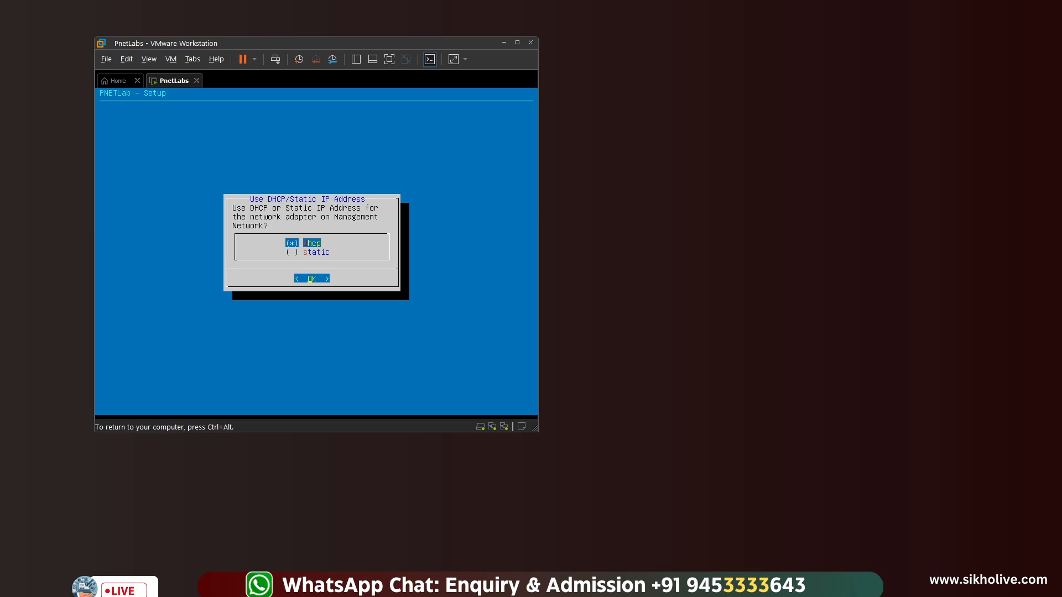
pyautogui.press('Return')
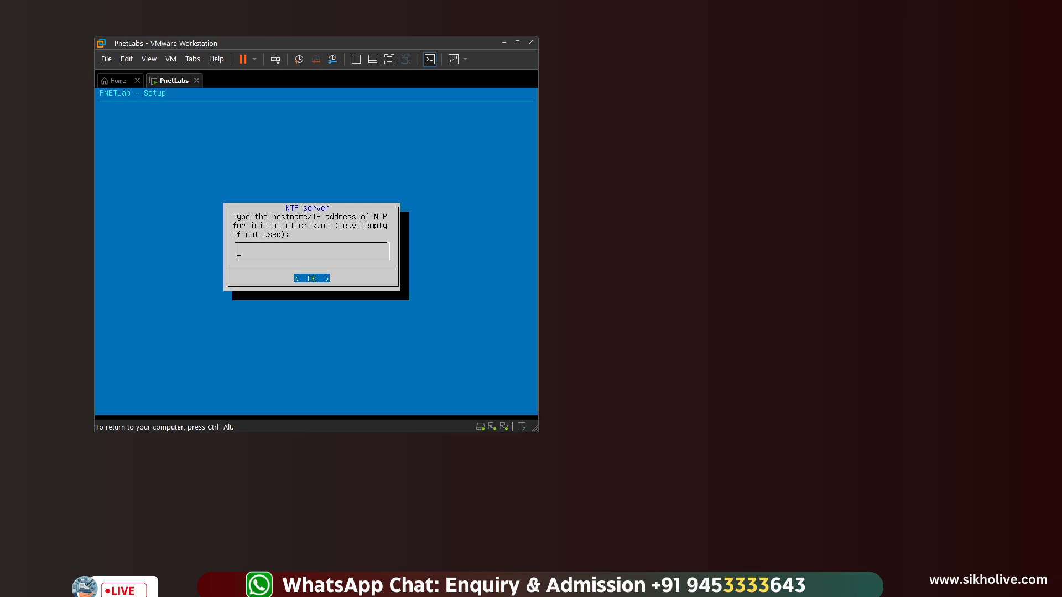
pyautogui.press('Return')
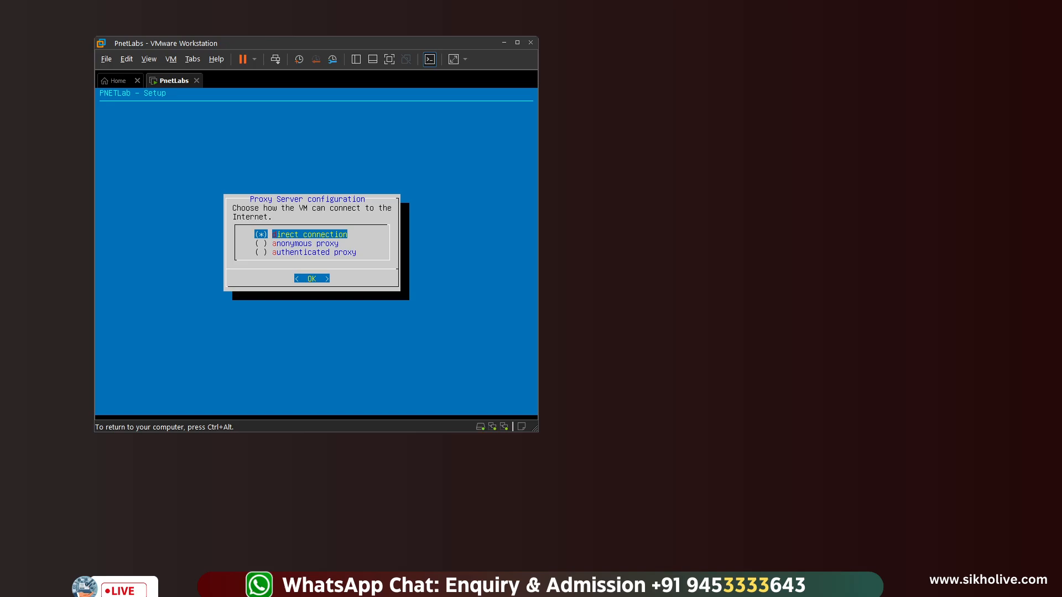
pyautogui.press('Return')
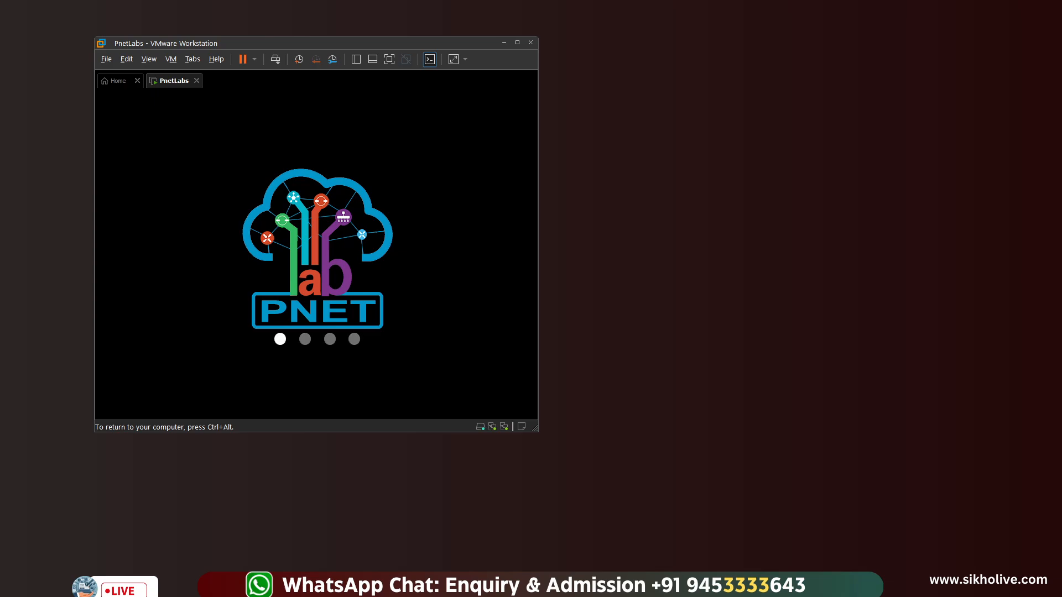
# Enlarge the VMware window and log in as root to read the server IP 192.168.88.167
pyautogui.hotkey('ctrl', 'alt')
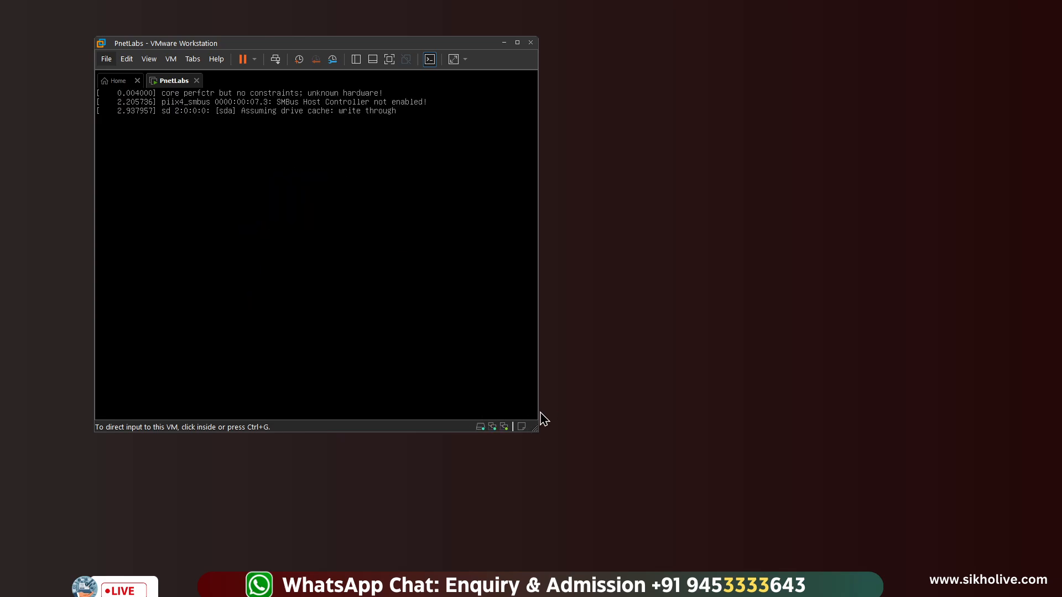
pyautogui.moveTo(535, 429); pyautogui.dragTo(670, 499)
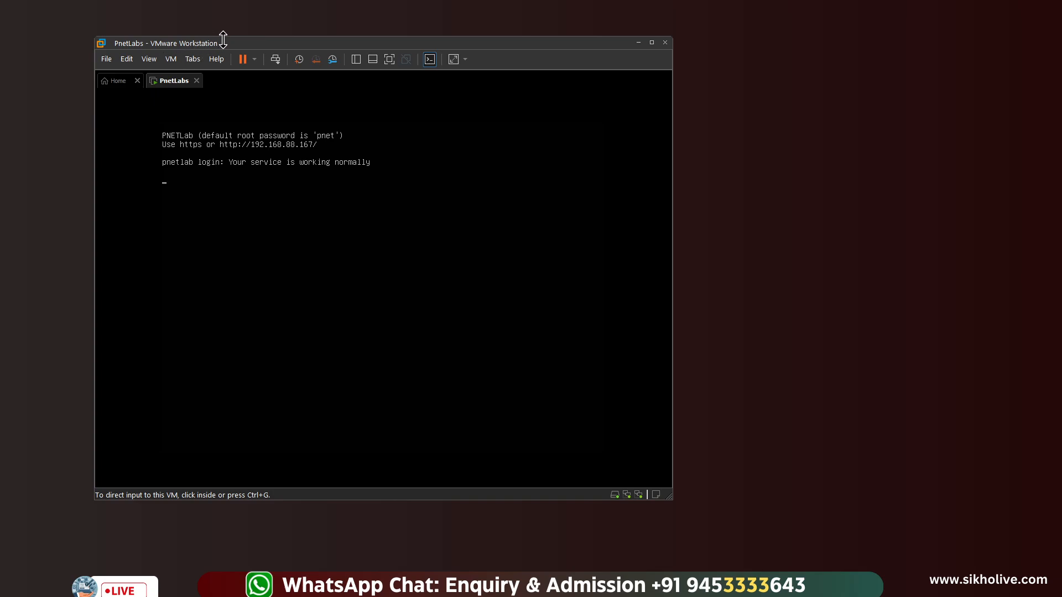
pyautogui.moveTo(228, 50); pyautogui.dragTo(268, 64)
pyautogui.click(230, 191)
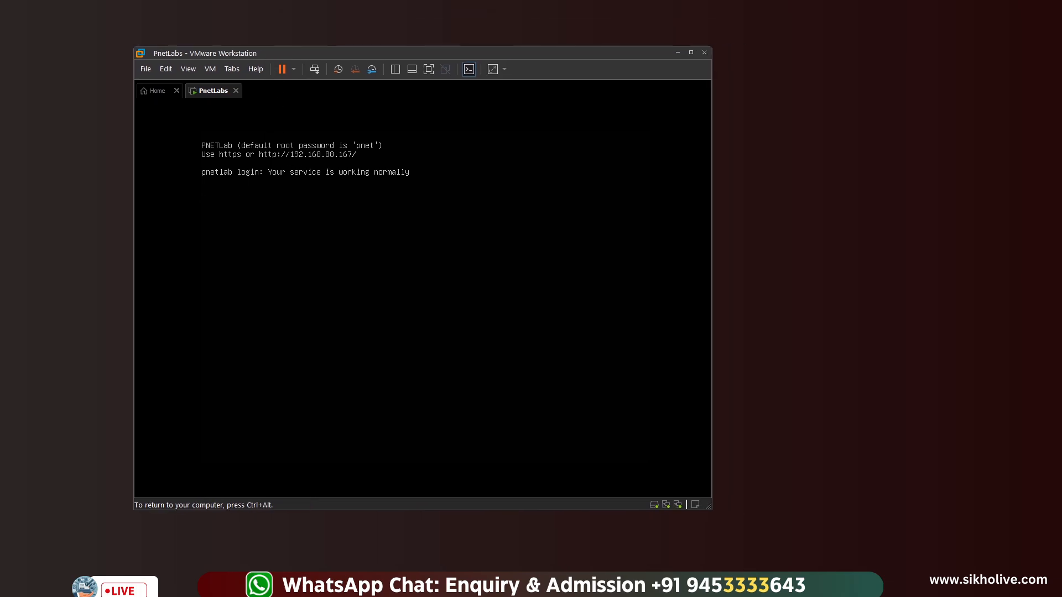
pyautogui.press('Return')
pyautogui.write('ro')
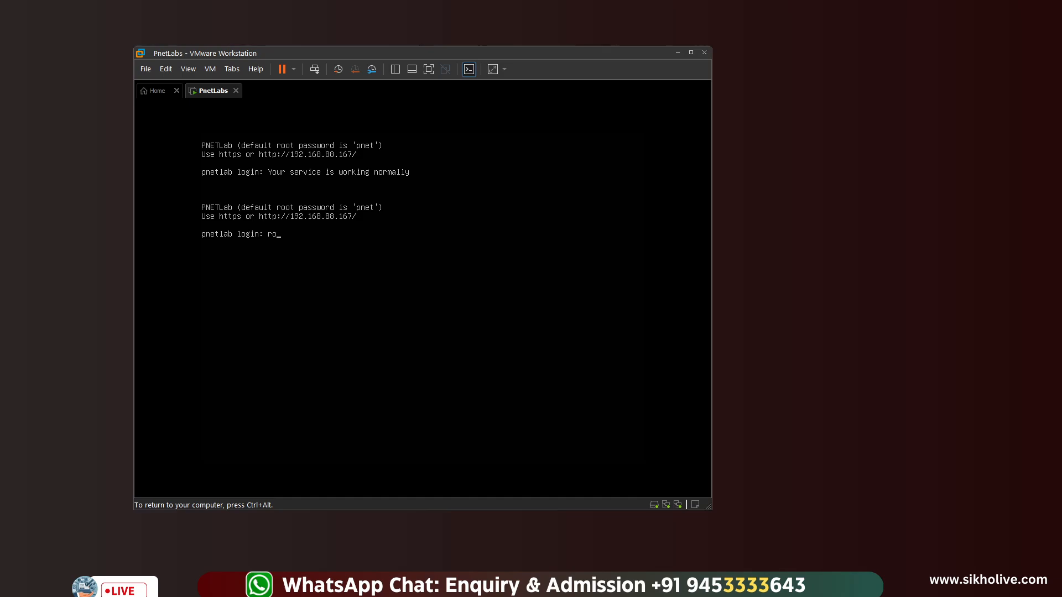
pyautogui.write('ot')
pyautogui.press('Return')
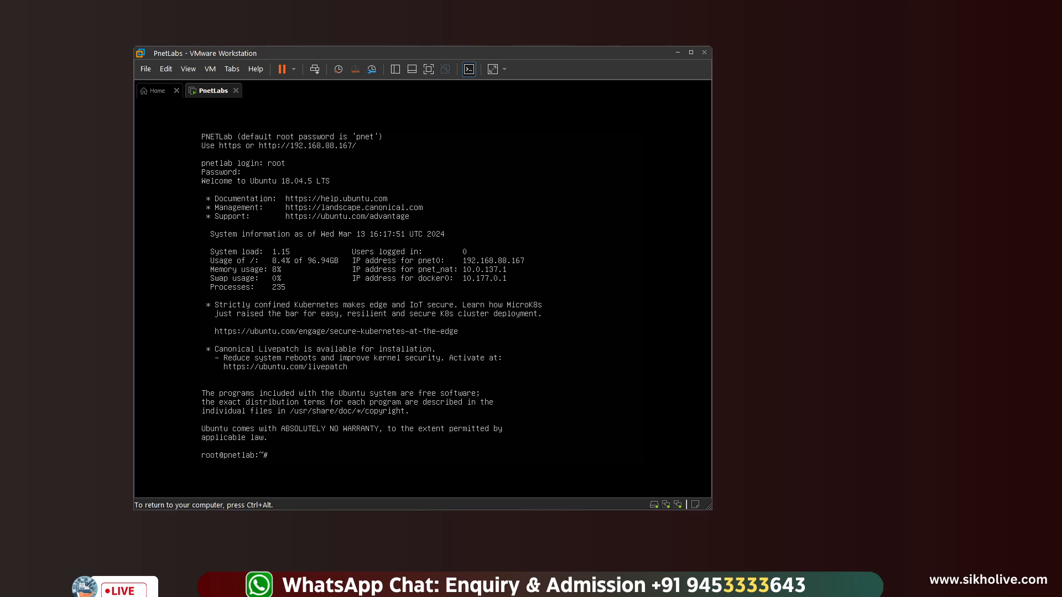
# Switch to the browser and start entering the server address 192.168.88.167 in a new tab
pyautogui.hotkey('ctrl', 'alt')
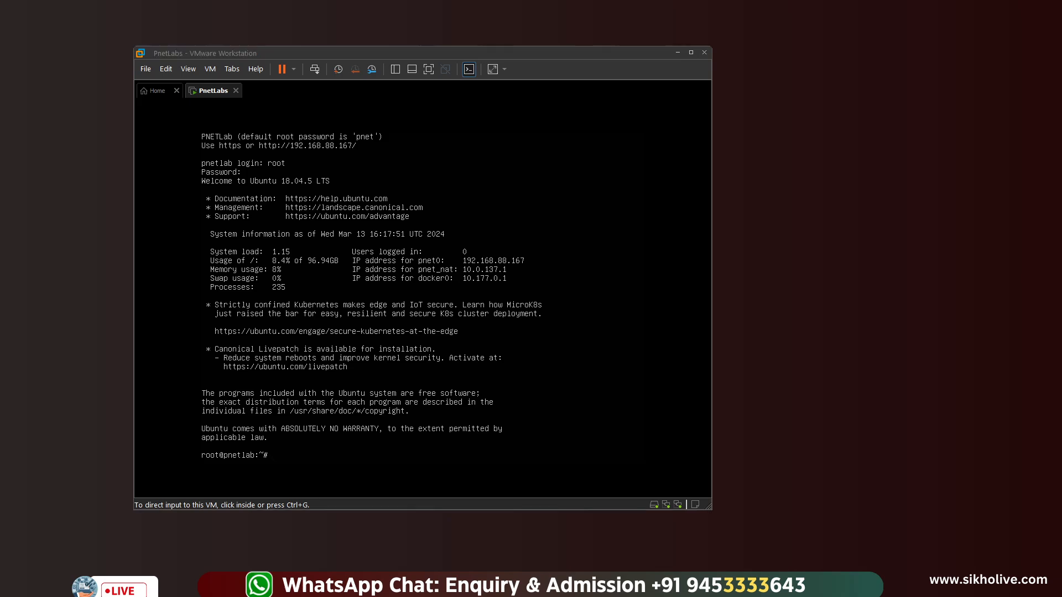
pyautogui.hotkey('alt', 'Tab')
pyautogui.write('192.1')
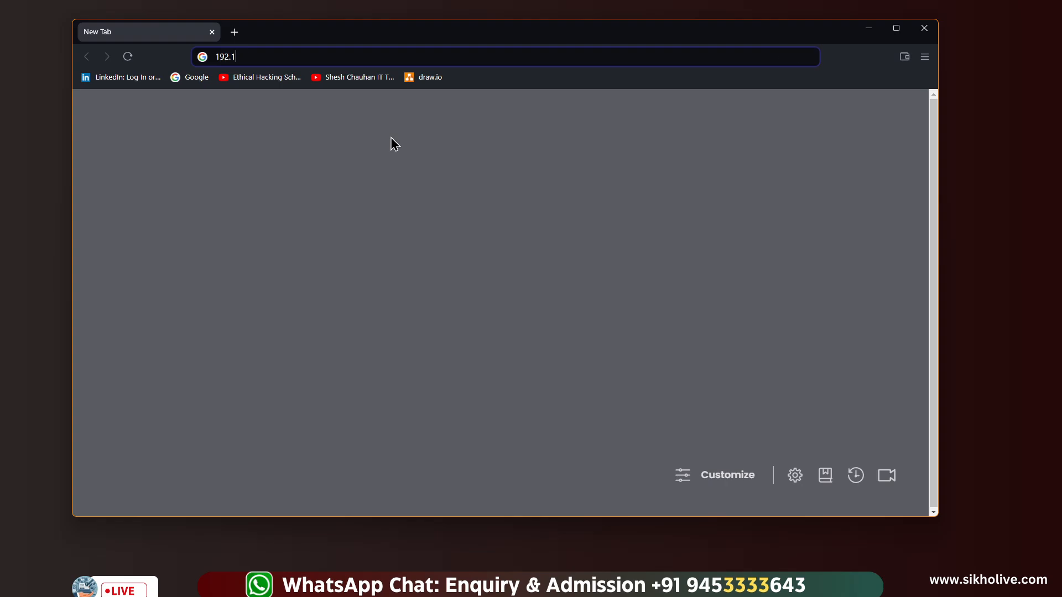
pyautogui.write('868.88.167')
# Load 192.168.88.167 in Brave, resize the window, and choose PNETLab's Offline Mode
pyautogui.press('Return')
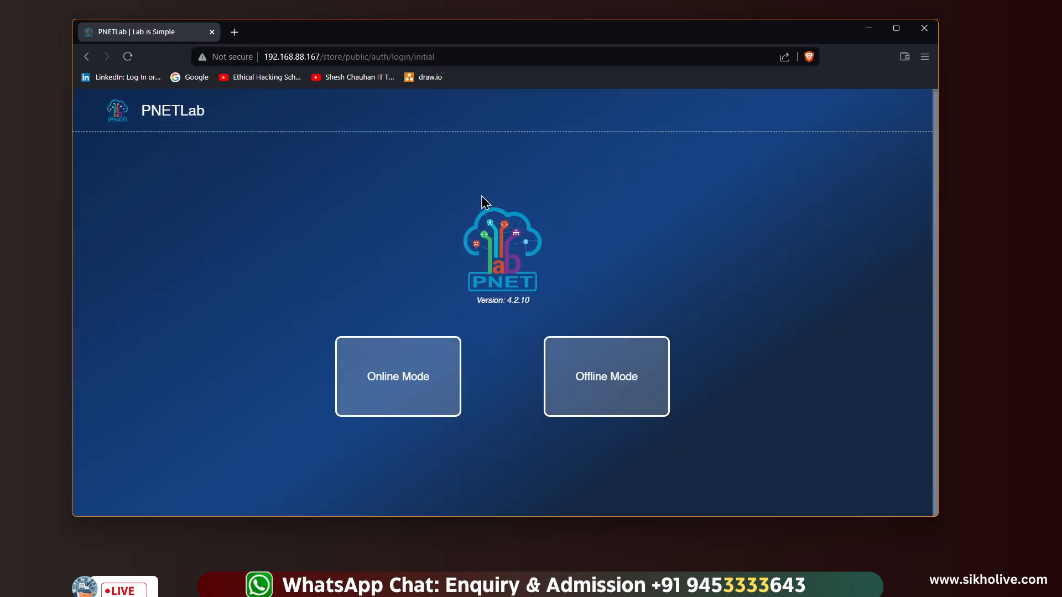
pyautogui.moveTo(361, 46); pyautogui.dragTo(318, 36)
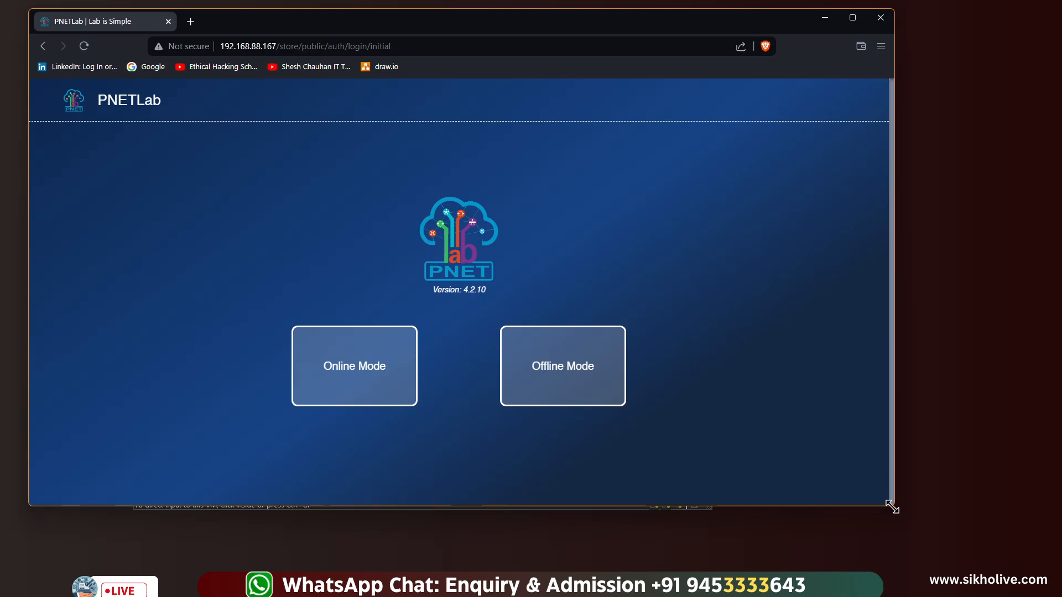
pyautogui.moveTo(894, 505); pyautogui.dragTo(911, 546)
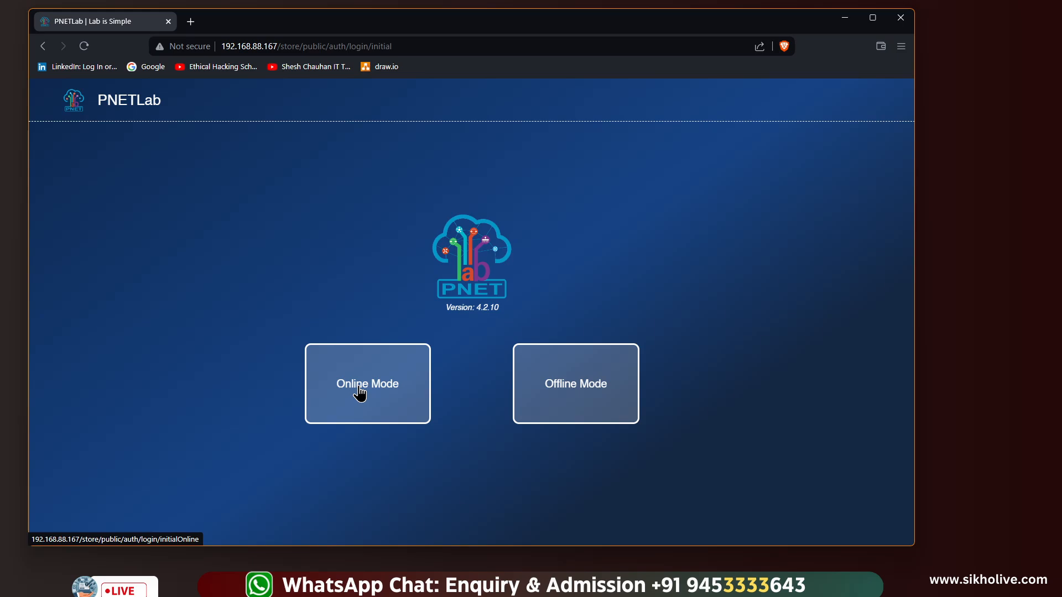
pyautogui.click(575, 383)
# Enter the default admin username and password from the login notice
pyautogui.click(366, 361)
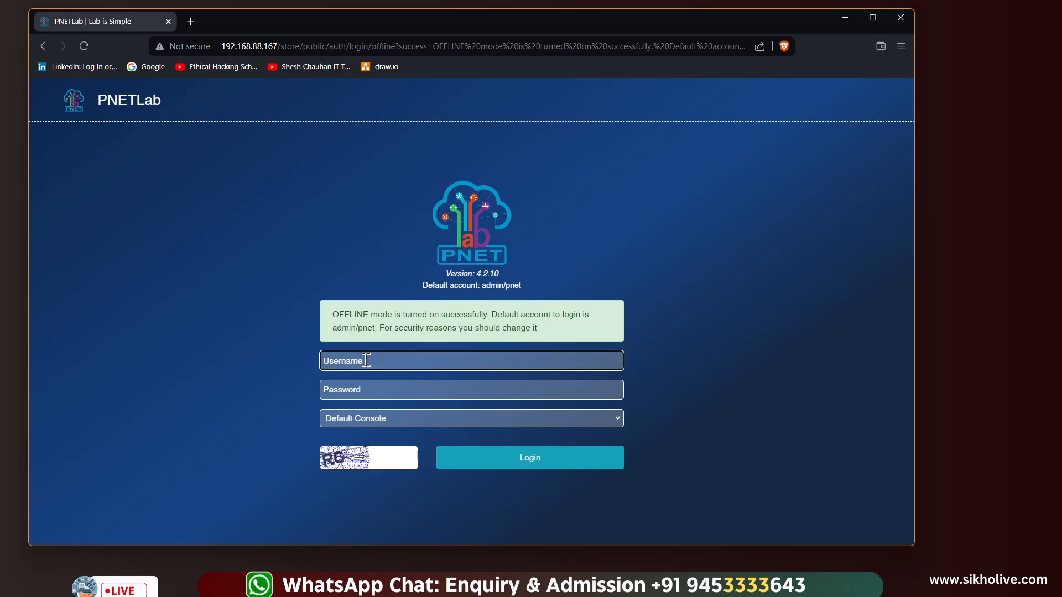
pyautogui.click(354, 387)
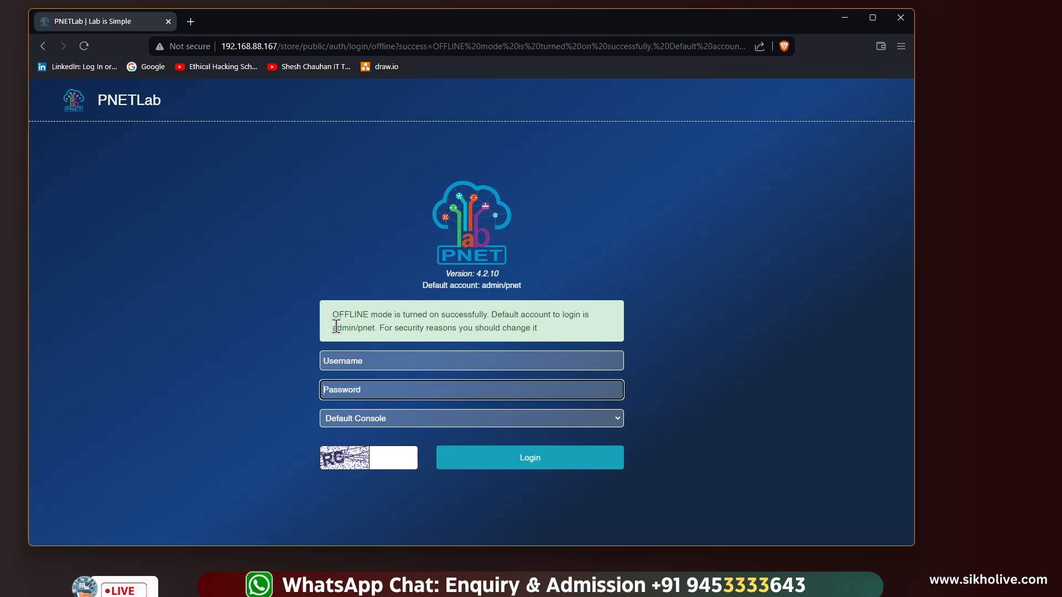
pyautogui.moveTo(336, 326); pyautogui.dragTo(376, 328)
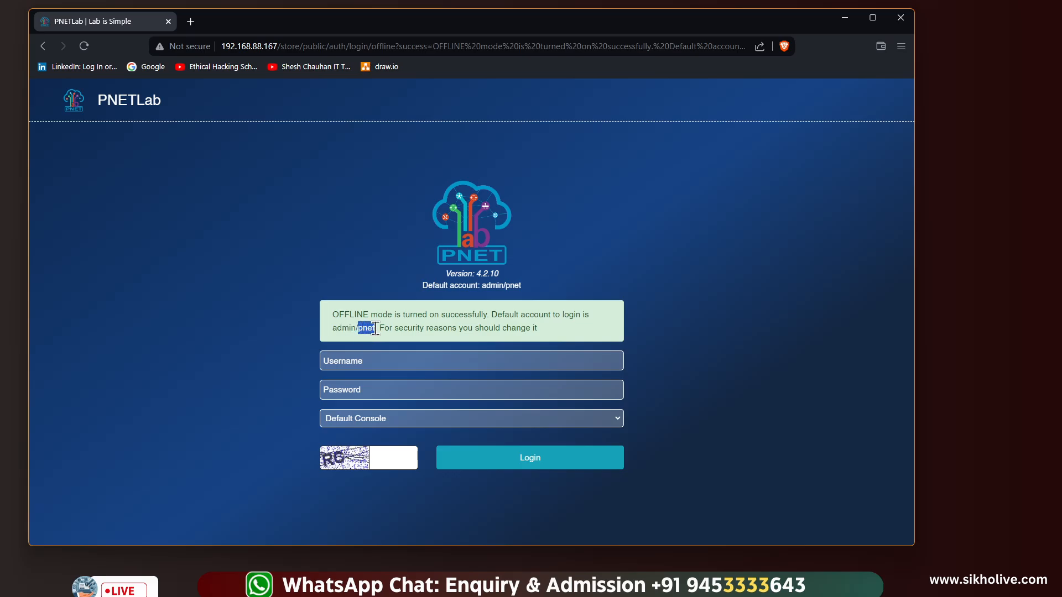
pyautogui.click(374, 360)
pyautogui.write('admin')
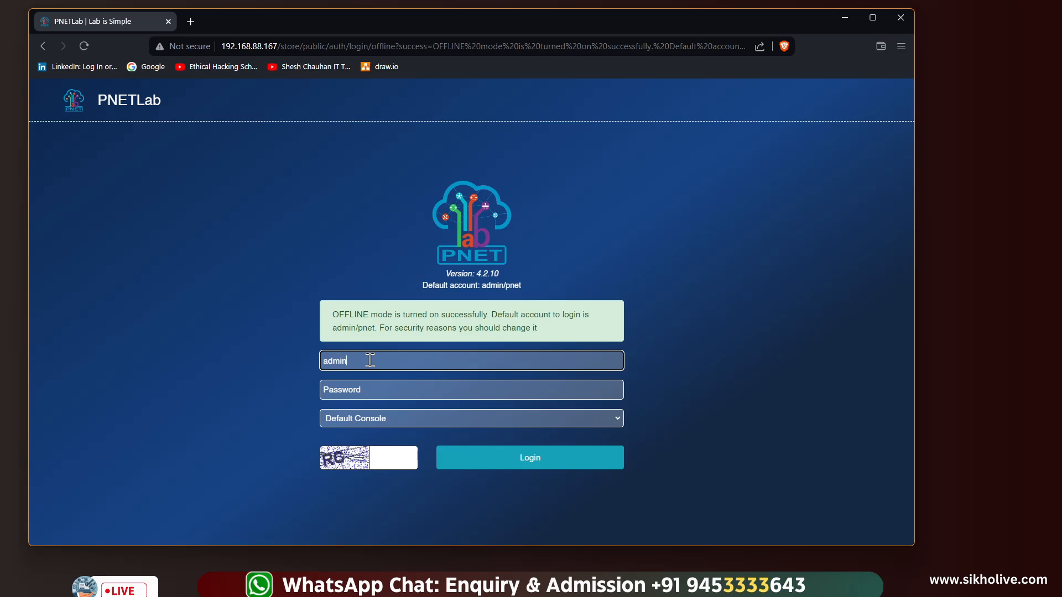
pyautogui.press('Tab')
pyautogui.write('pnet')
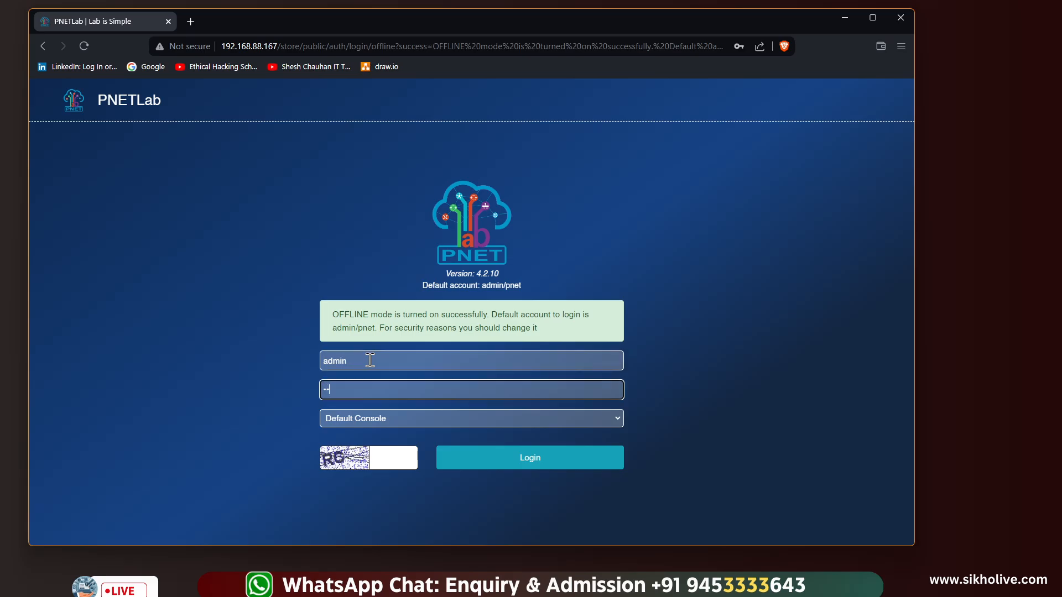
# Keep Default Console, enter the captcha code, and log in
pyautogui.click(378, 420)
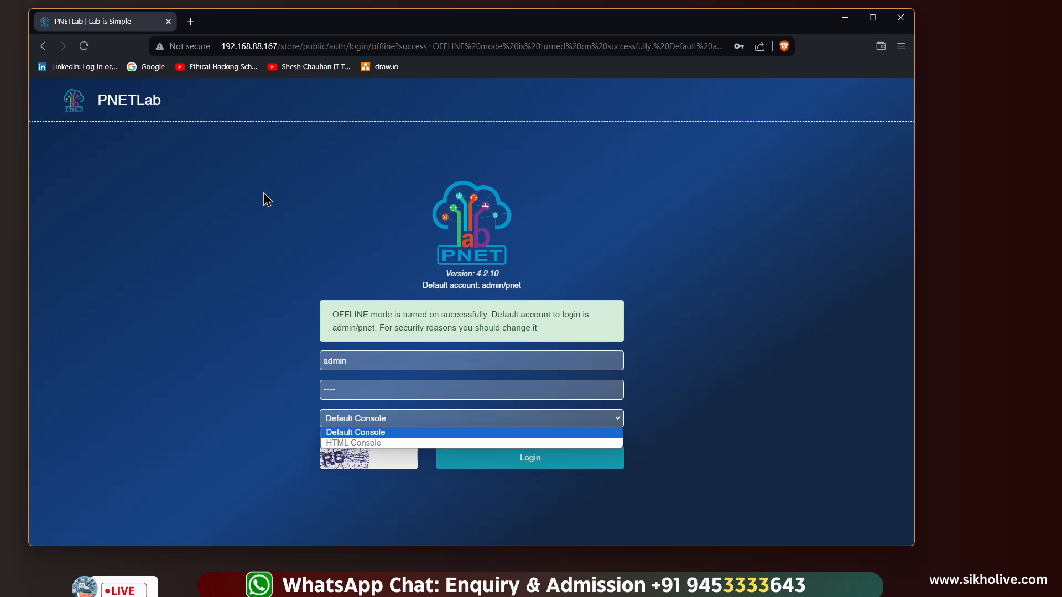
pyautogui.click(261, 403)
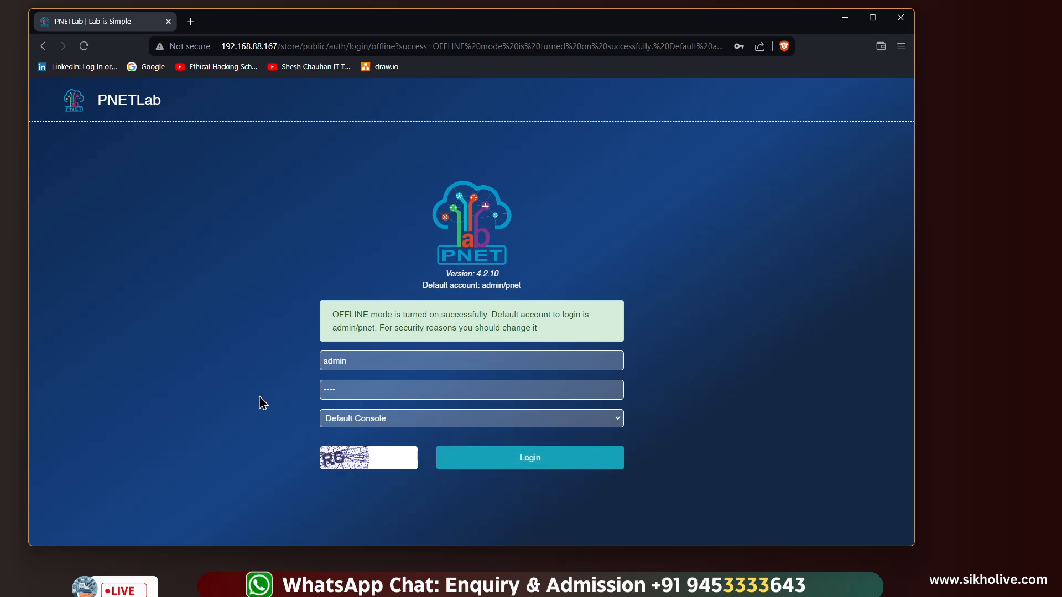
pyautogui.click(386, 458)
pyautogui.write('RC')
pyautogui.click(508, 464)
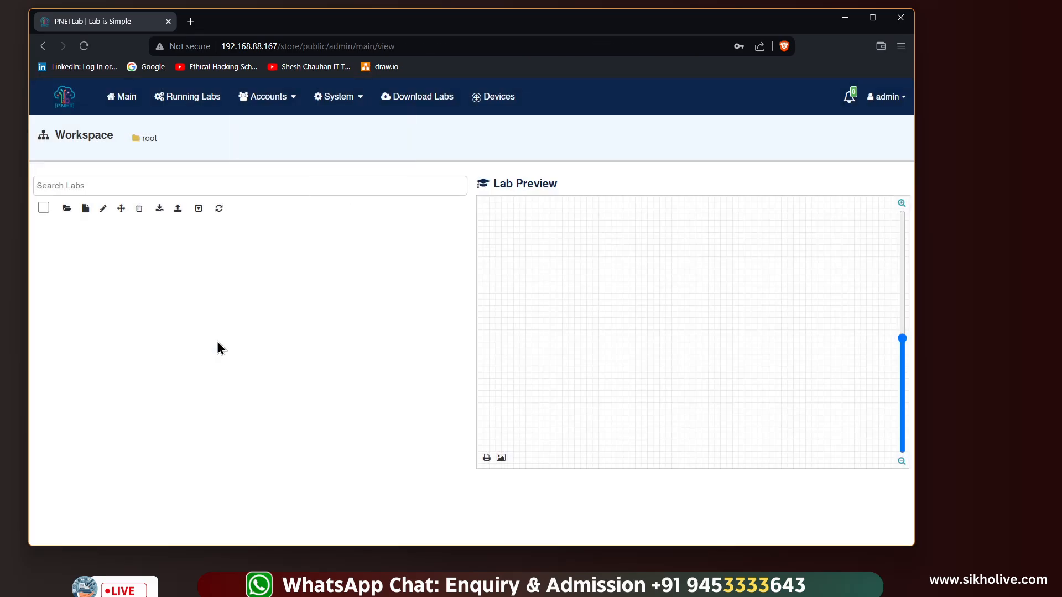
# Maximize the Brave window so the empty root workspace fills the screen
pyautogui.click(873, 18)
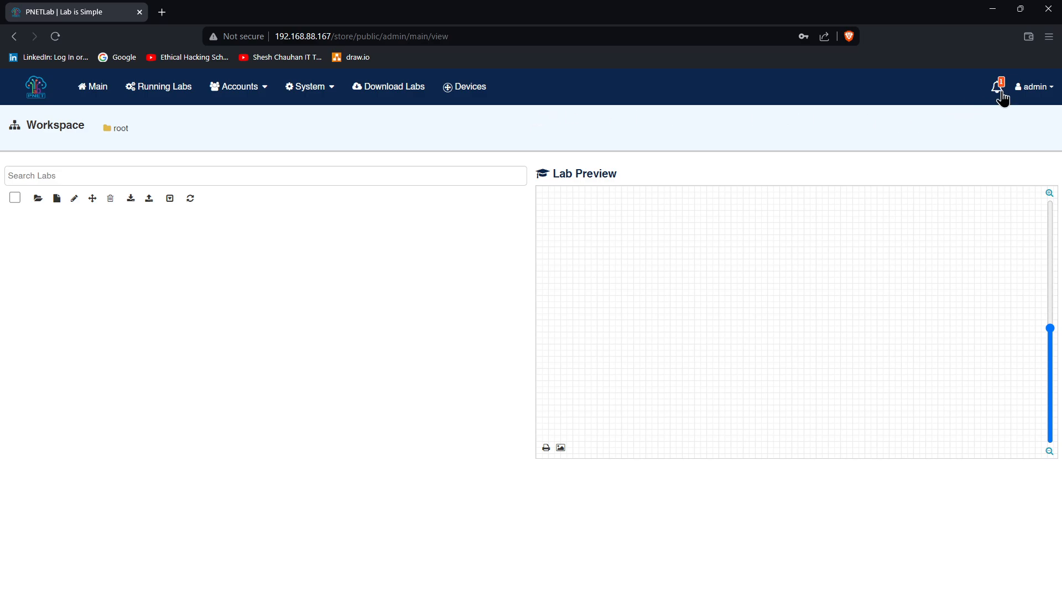
# Open the PNETLab Store labs page, visiting the DOWNLOAD page and coming back
pyautogui.click(36, 94)
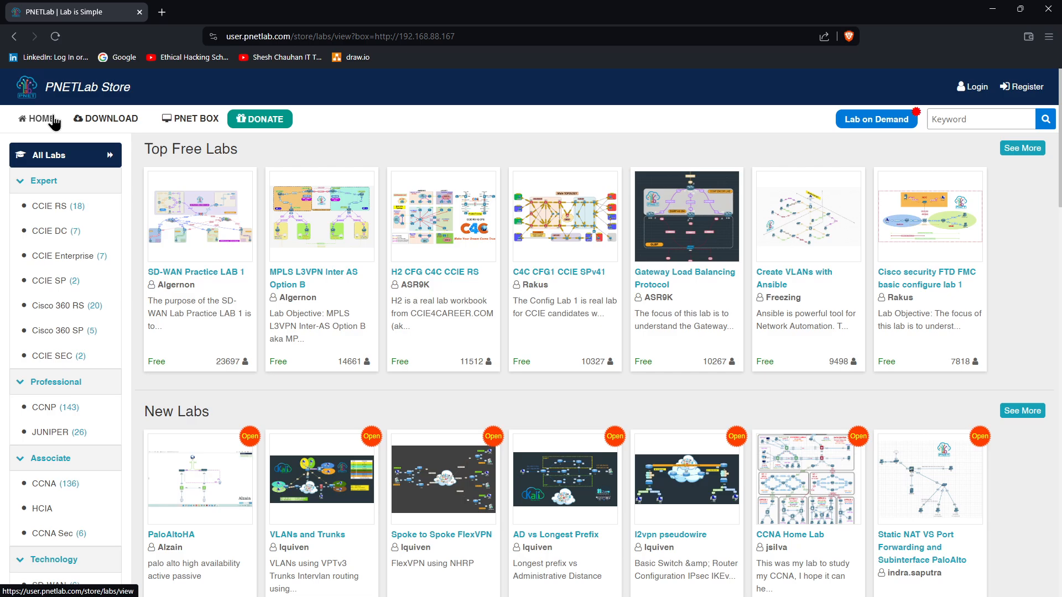
pyautogui.click(103, 120)
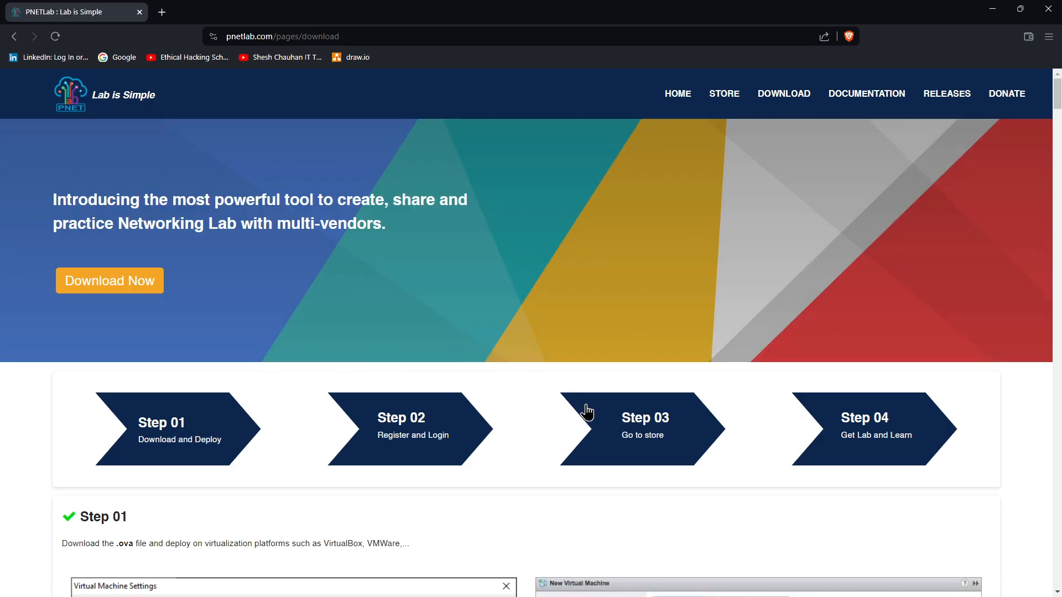
pyautogui.click(14, 37)
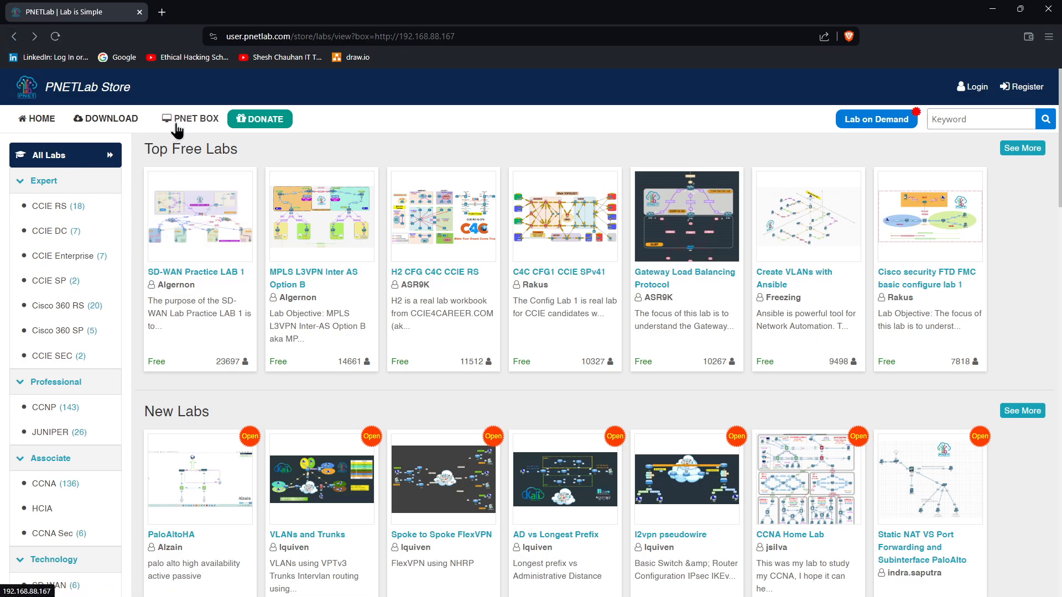
# Browse the Top Free Labs and New Labs cards, such as SD-WAN Practice LAB 1
pyautogui.scroll(-5, 410, 322)
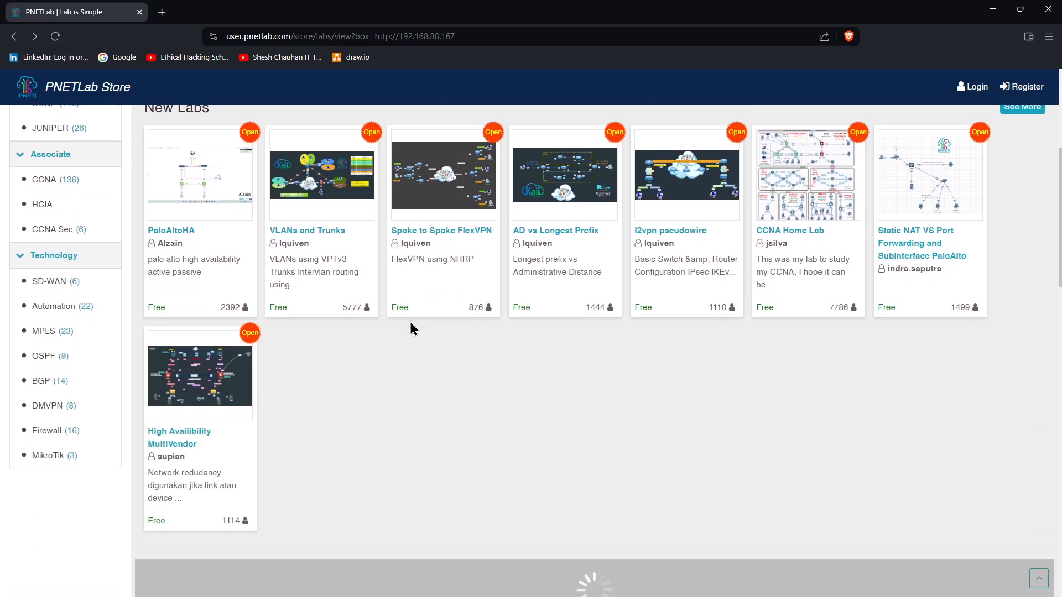
pyautogui.scroll(5, 410, 324)
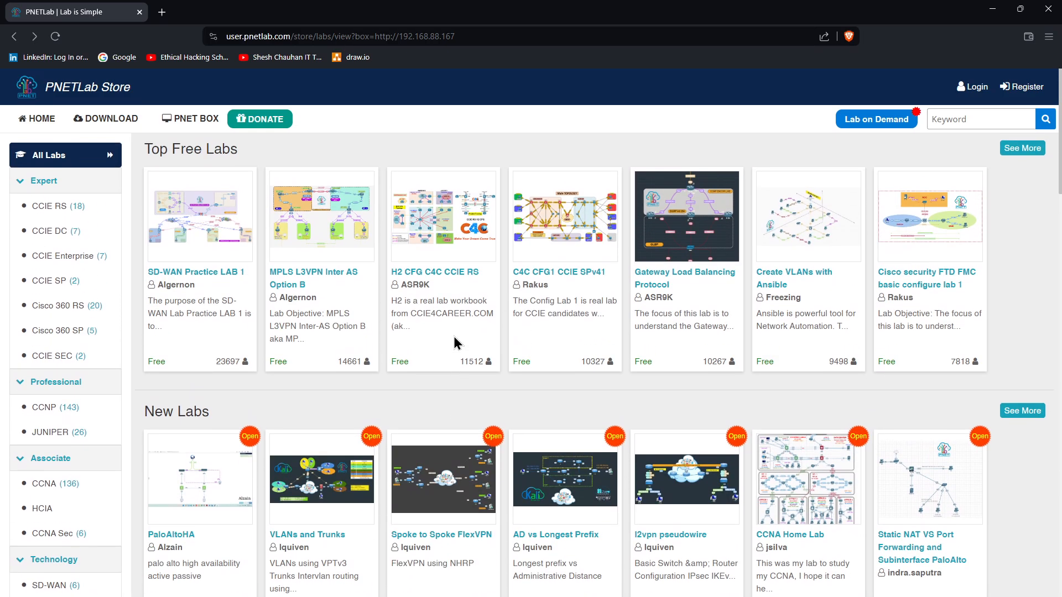
pyautogui.scroll(-5, 57, 242)
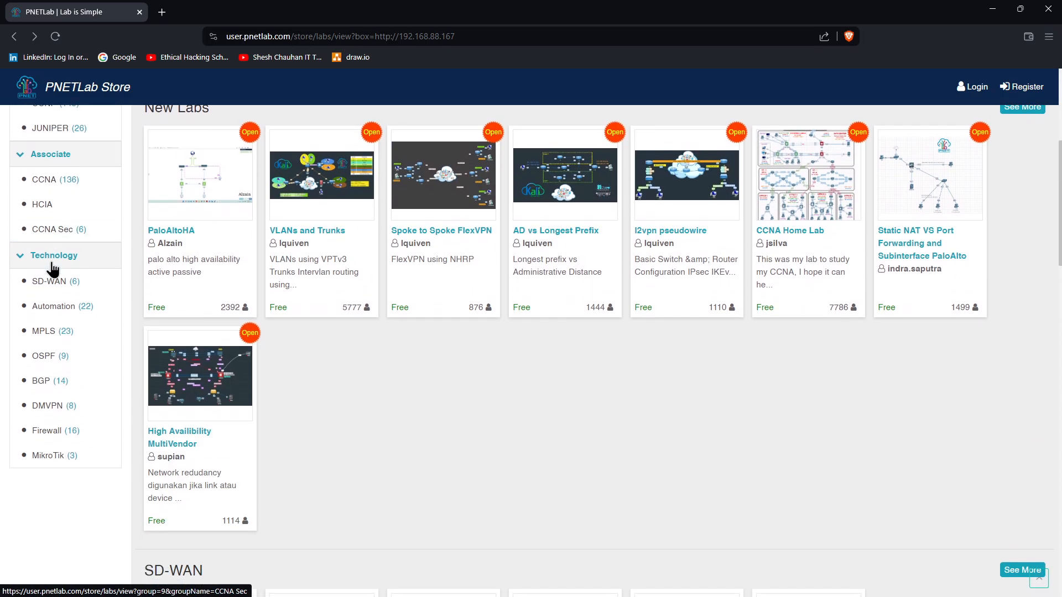
pyautogui.scroll(5, 65, 344)
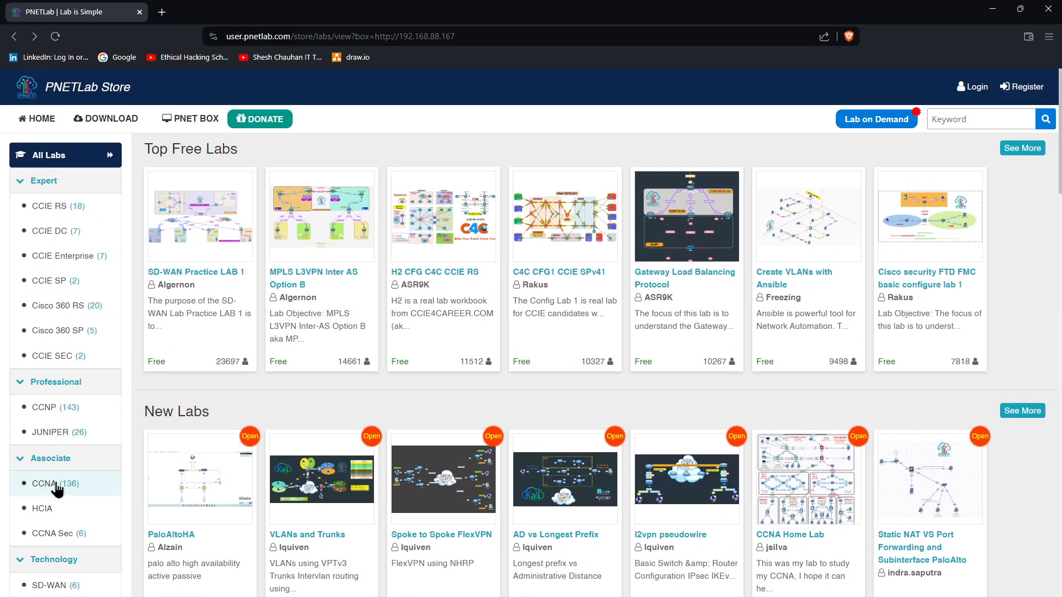
pyautogui.scroll(-2, 58, 470)
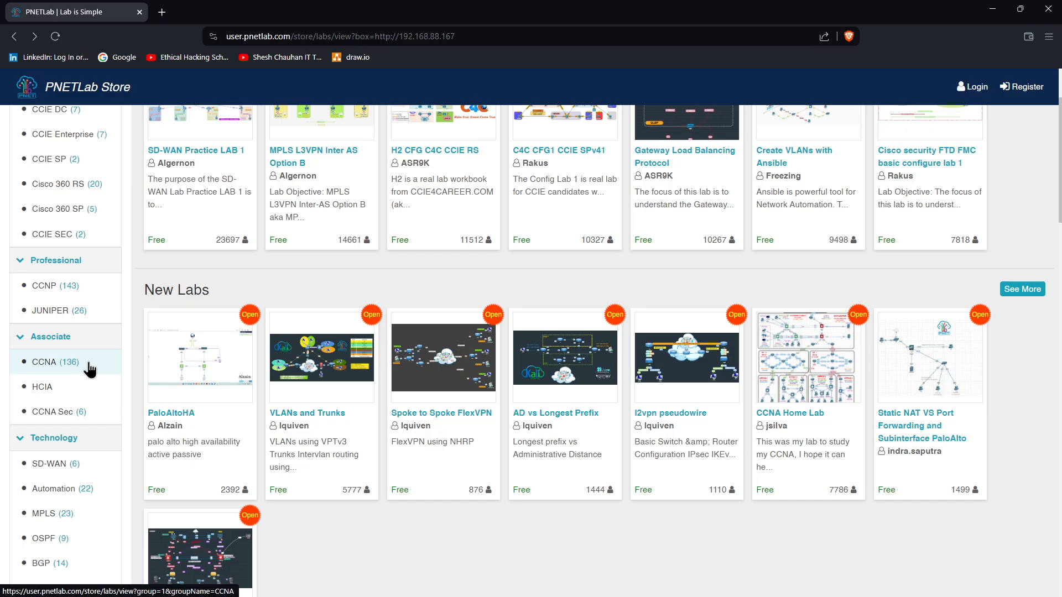
pyautogui.scroll(1, 256, 416)
pyautogui.scroll(3, 256, 415)
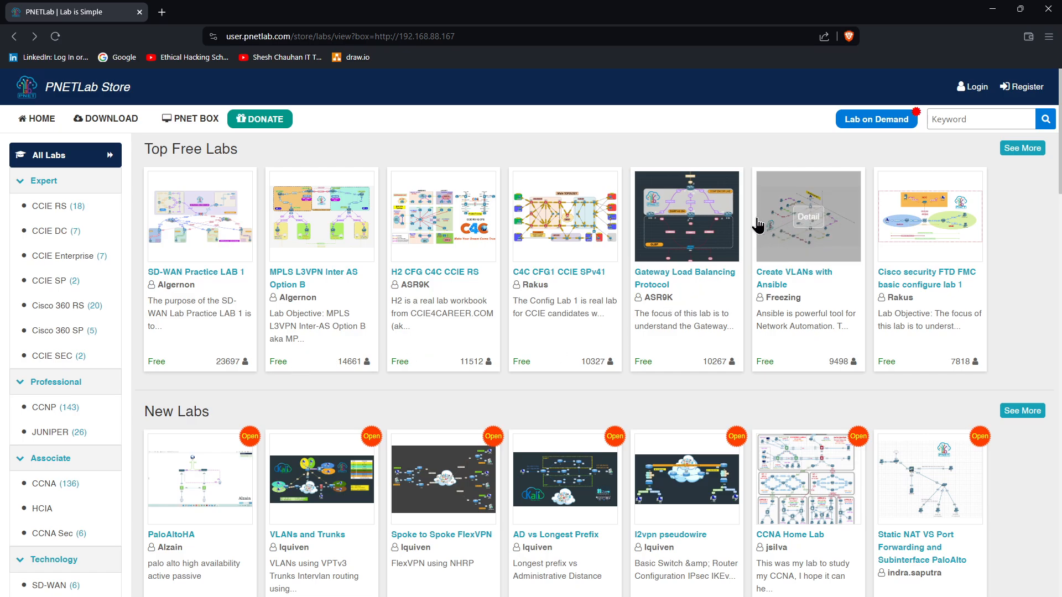
pyautogui.moveTo(923, 239)
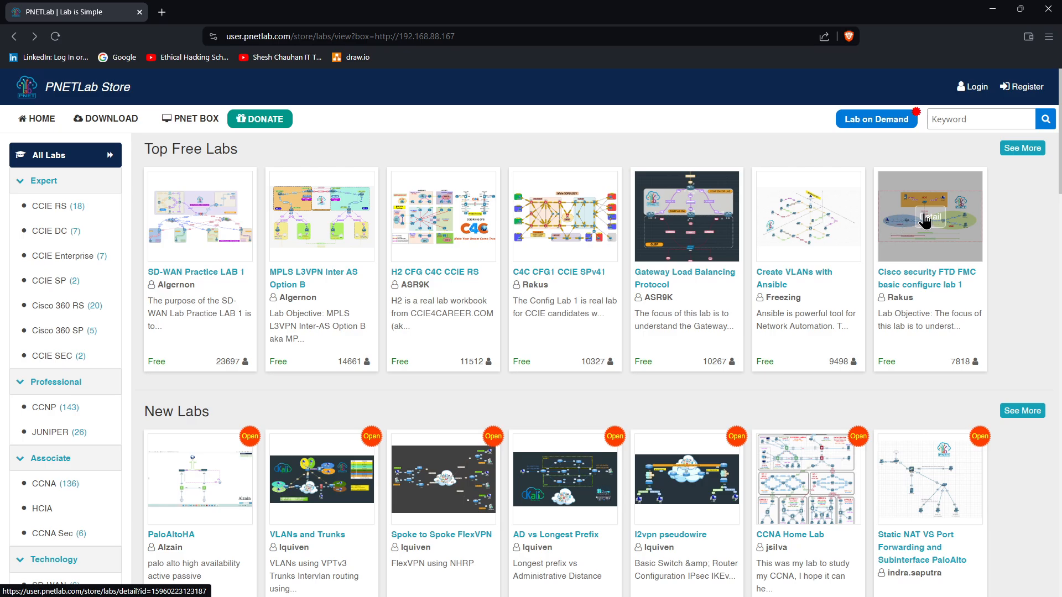
pyautogui.moveTo(803, 239)
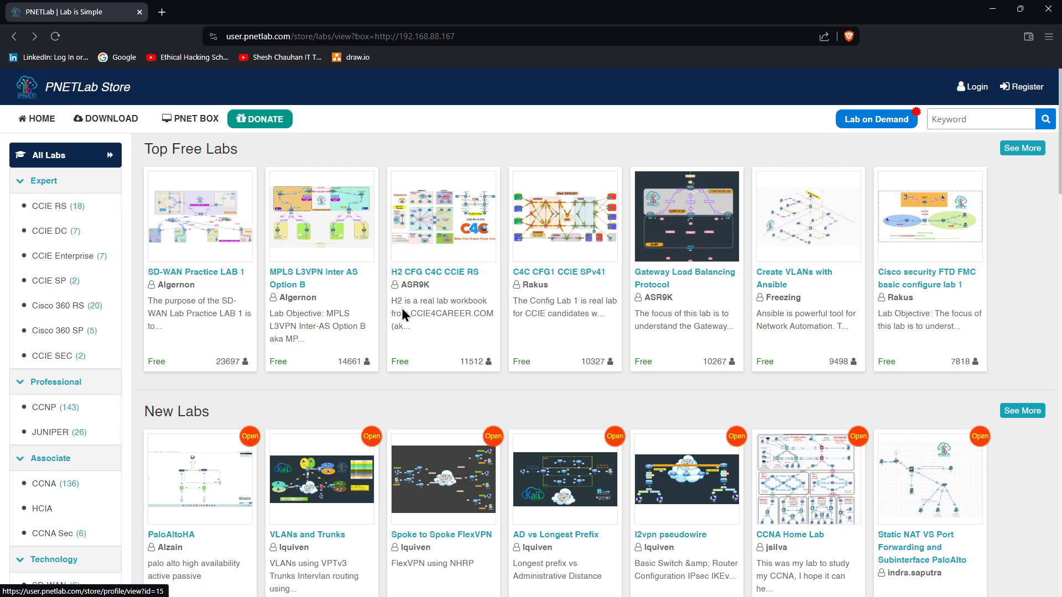
pyautogui.scroll(-4, 802, 241)
pyautogui.moveTo(243, 279)
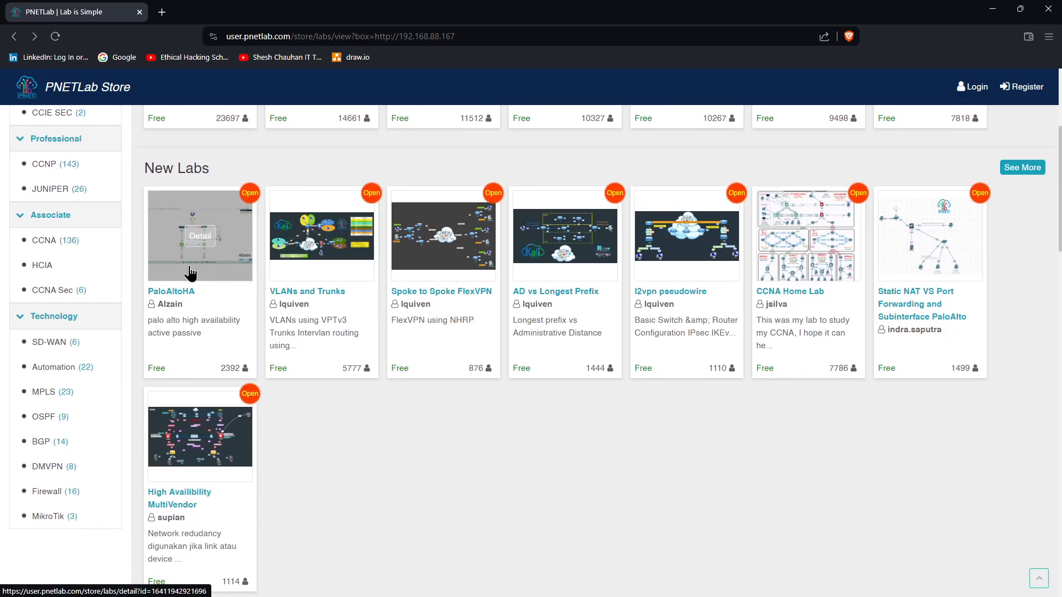
pyautogui.scroll(1, 233, 250)
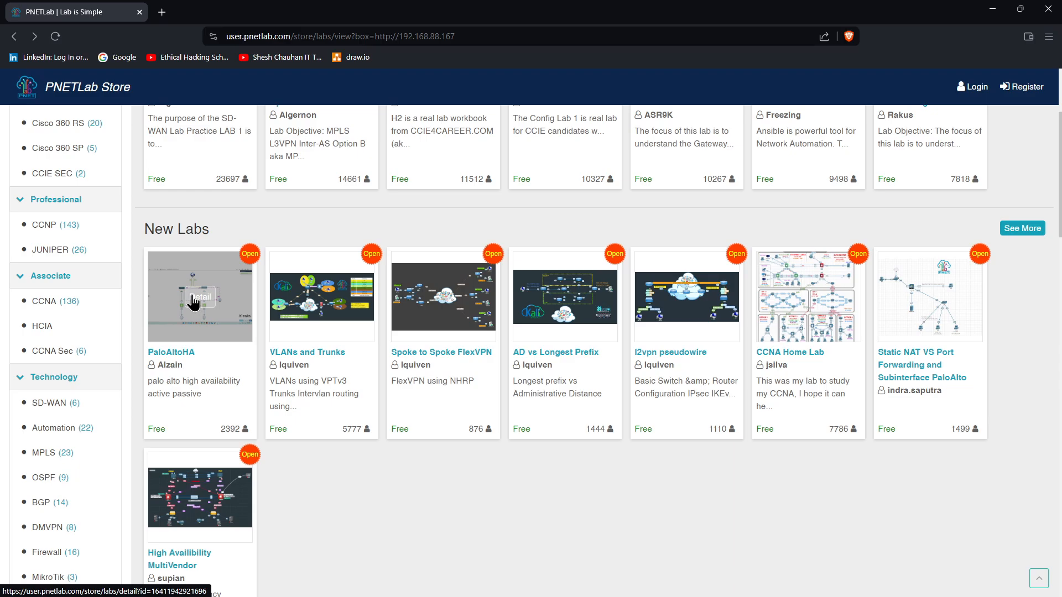
pyautogui.scroll(3, 314, 358)
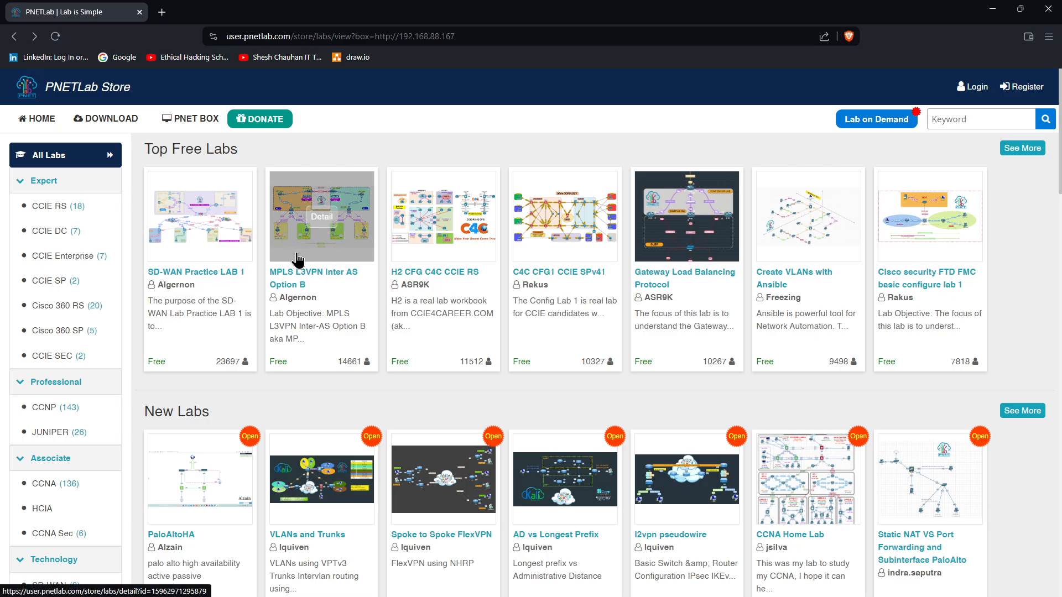
pyautogui.moveTo(196, 219)
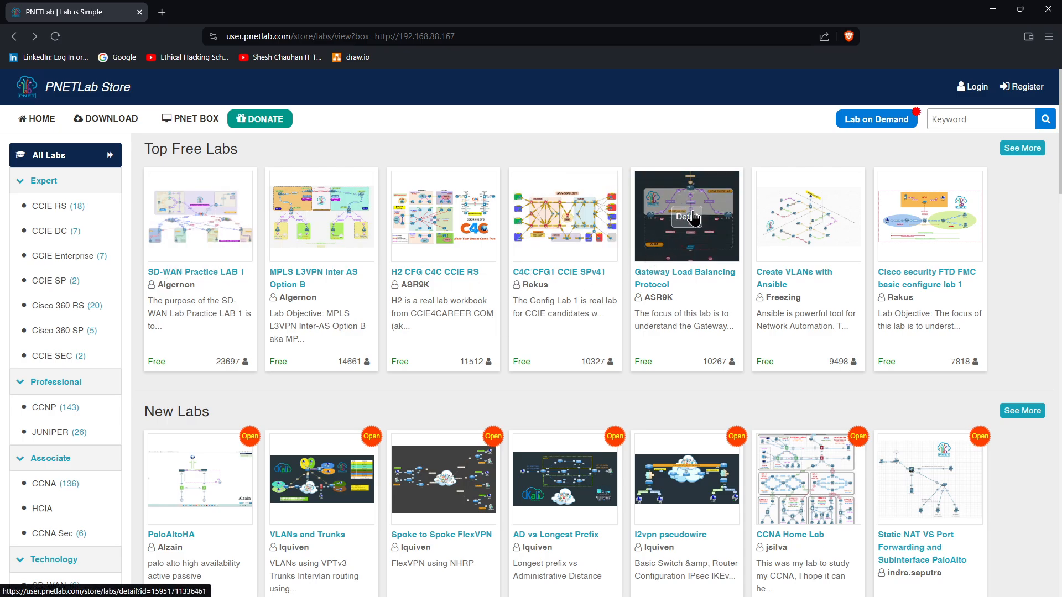
# View the Cisco security FTD FMC basic configure lab 1 details, its Perquisite list and Comments
pyautogui.click(922, 226)
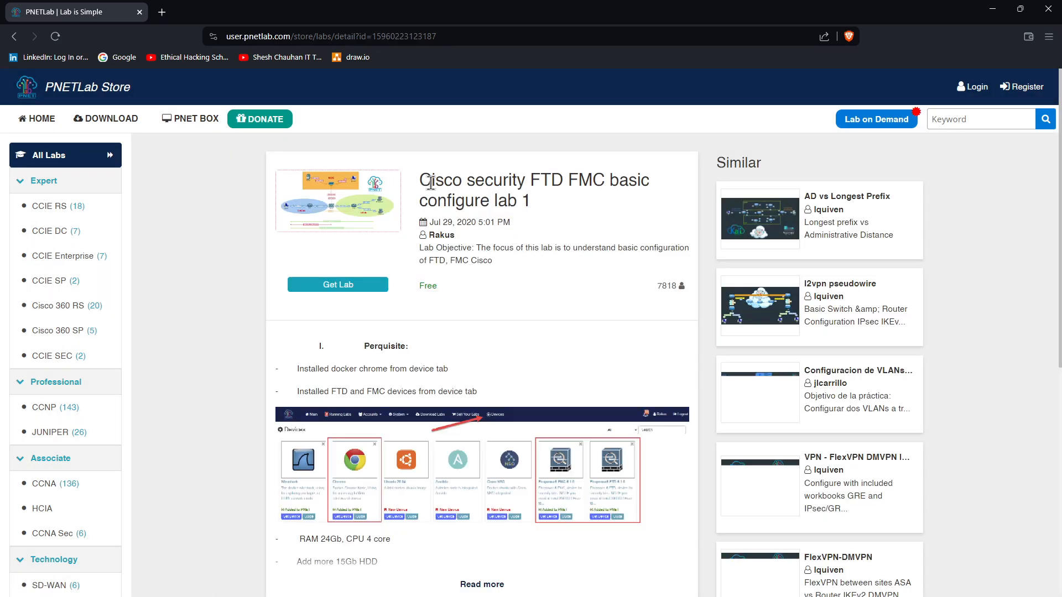
pyautogui.moveTo(432, 181); pyautogui.dragTo(550, 183)
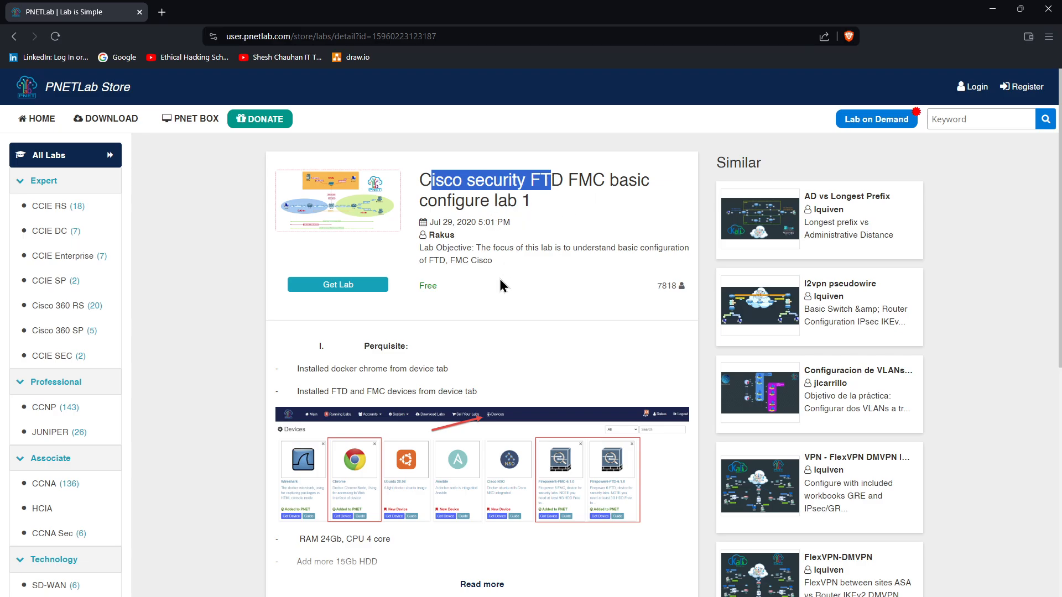
pyautogui.scroll(-3, 499, 276)
pyautogui.scroll(-5, 420, 304)
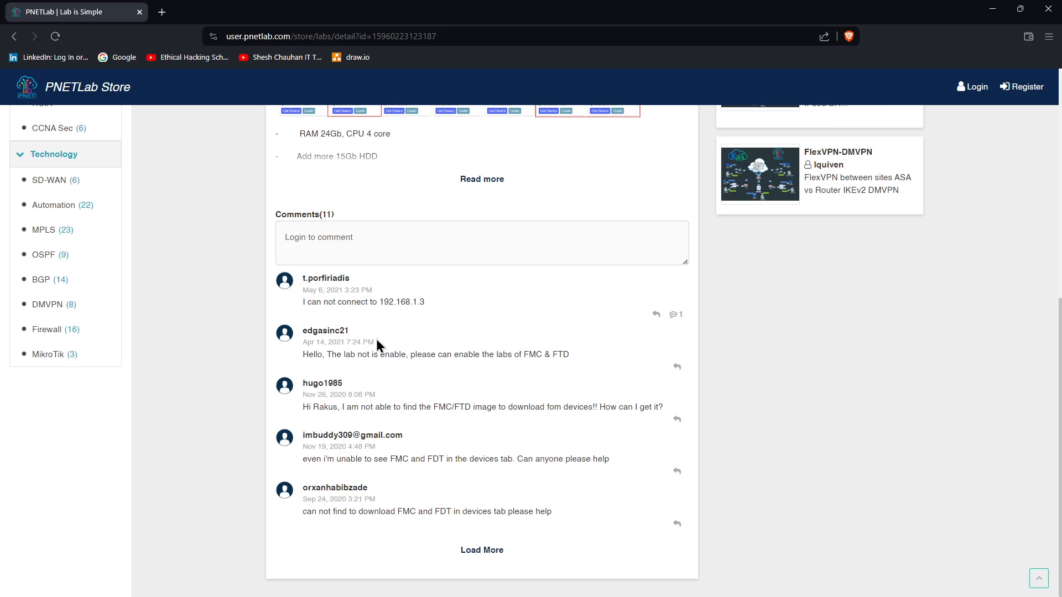
pyautogui.scroll(6, 376, 341)
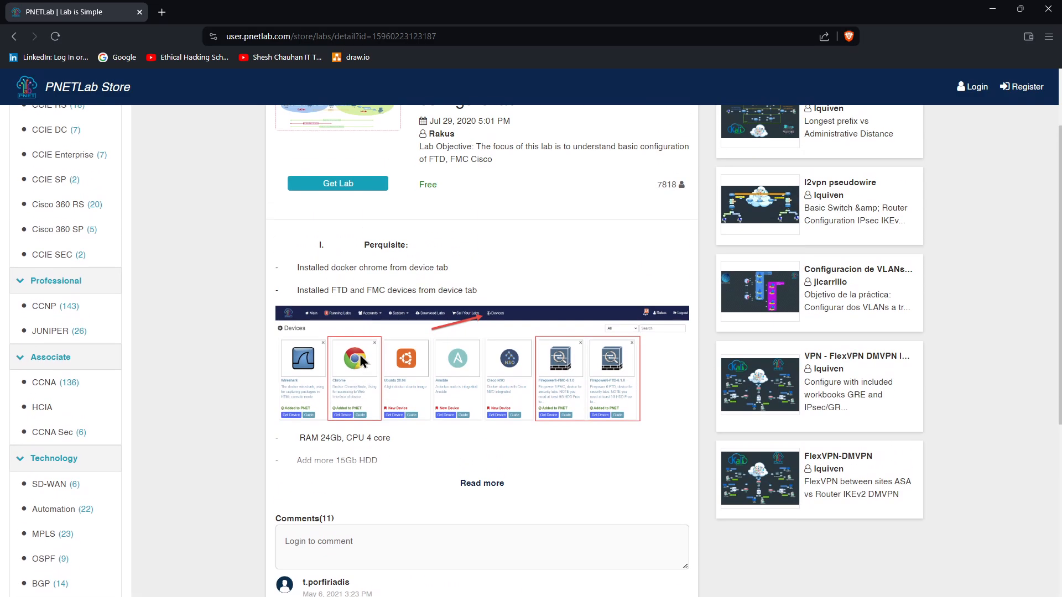
pyautogui.scroll(2, 422, 336)
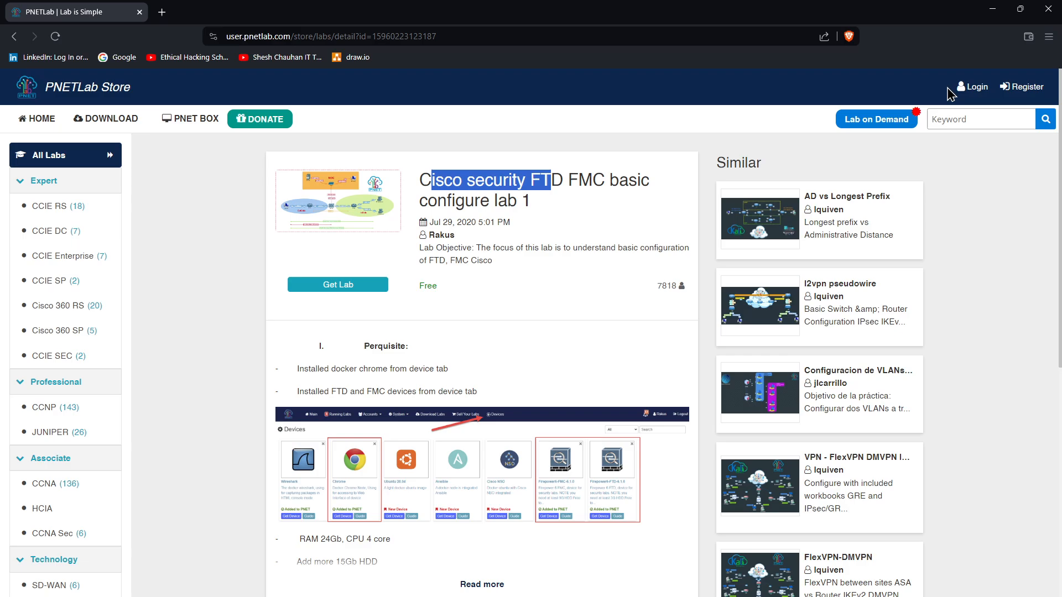
pyautogui.scroll(-5, 508, 339)
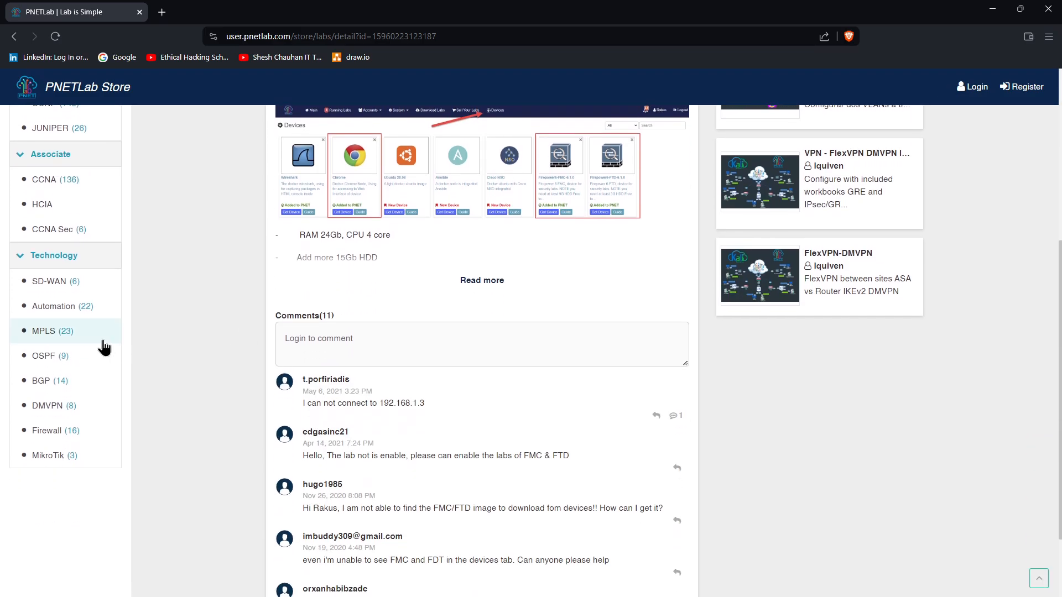
pyautogui.scroll(2, 47, 276)
# List and scroll through the 136 labs in the CCNA category
pyautogui.click(52, 299)
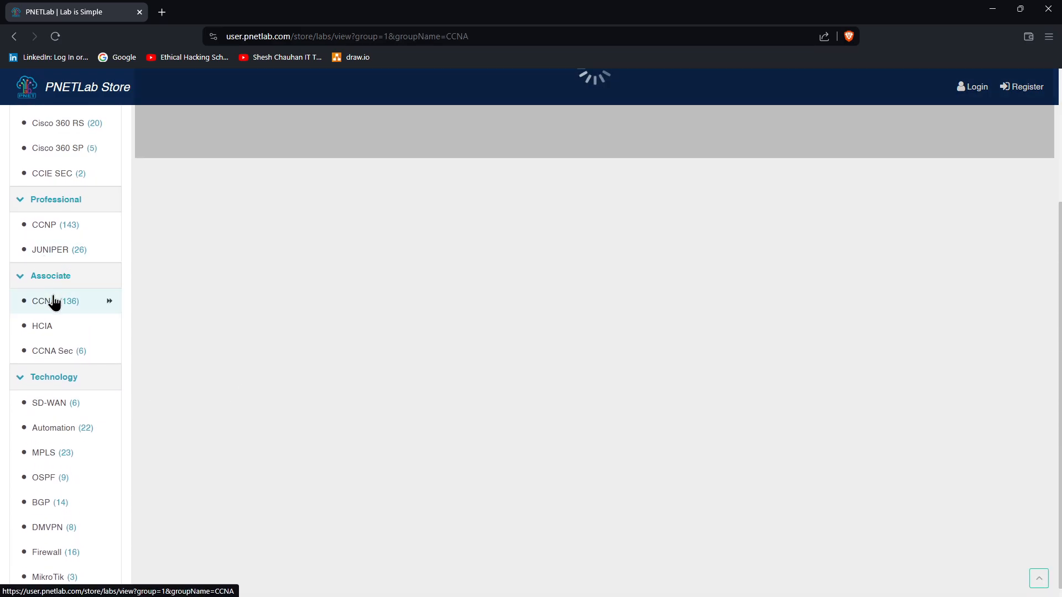
pyautogui.scroll(3, 328, 247)
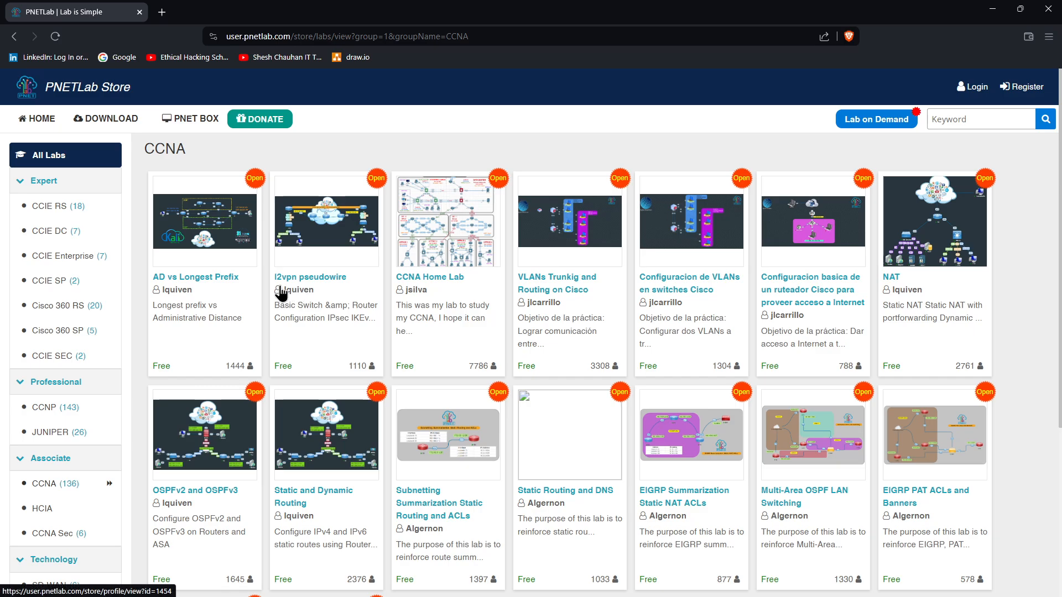
pyautogui.scroll(-4, 474, 307)
pyautogui.scroll(3, 503, 308)
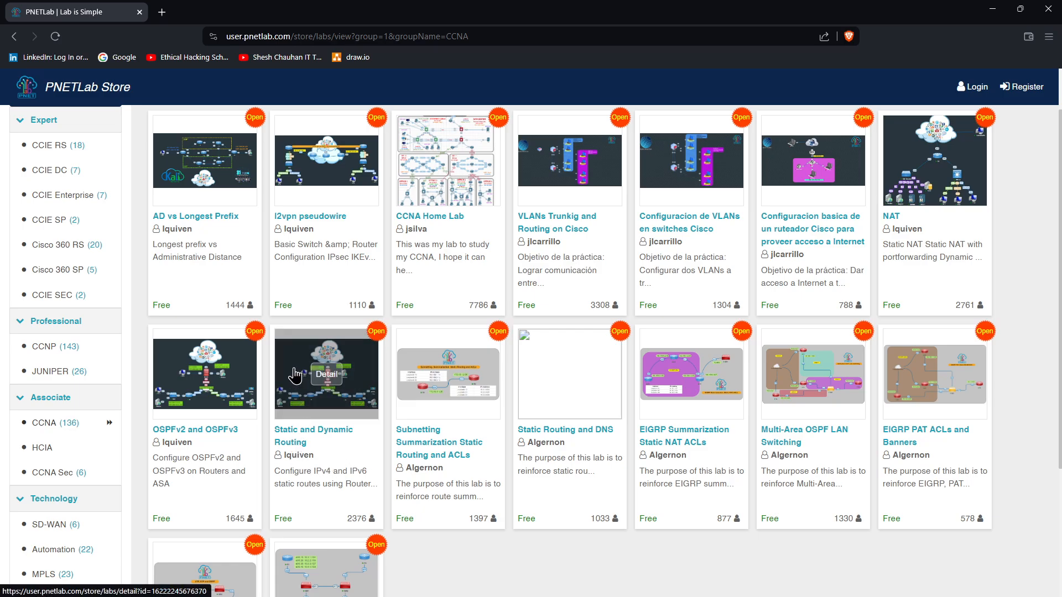
pyautogui.moveTo(186, 379)
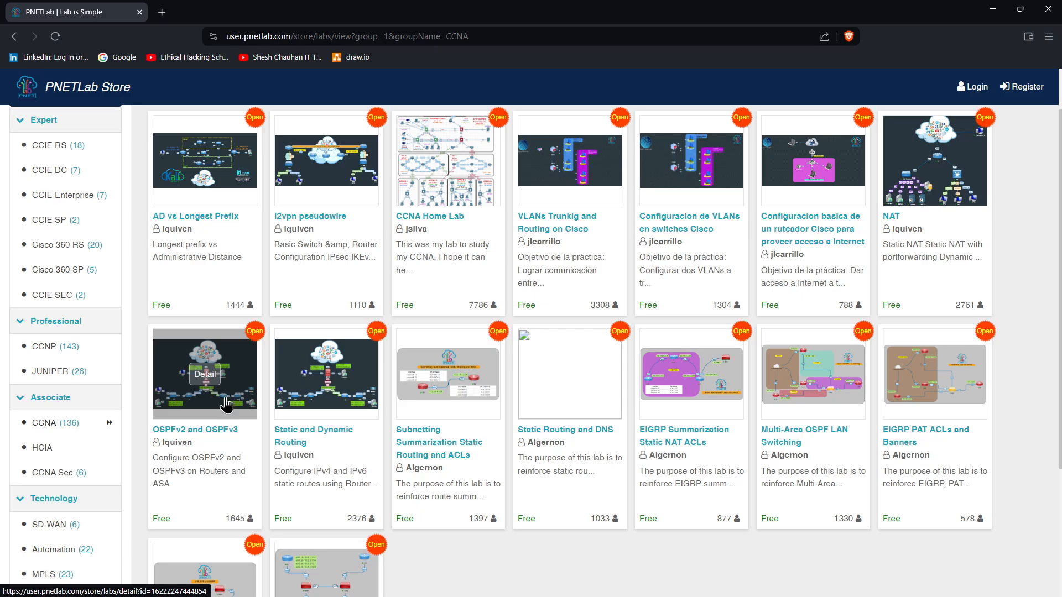
pyautogui.scroll(1, 201, 326)
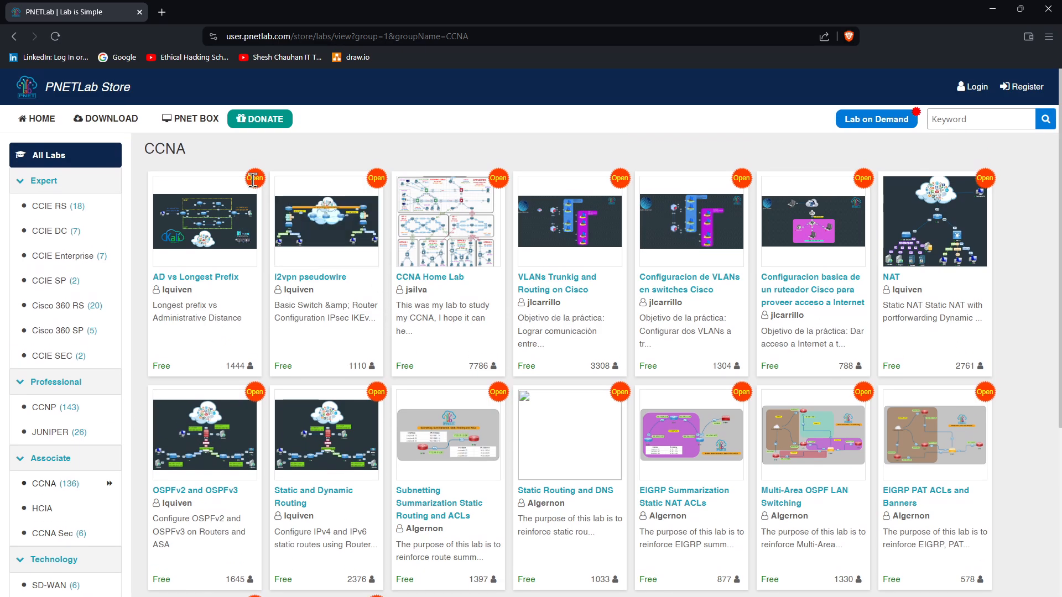
# Go to the store home, try other categories, then go back to the local Workspace
pyautogui.click(42, 119)
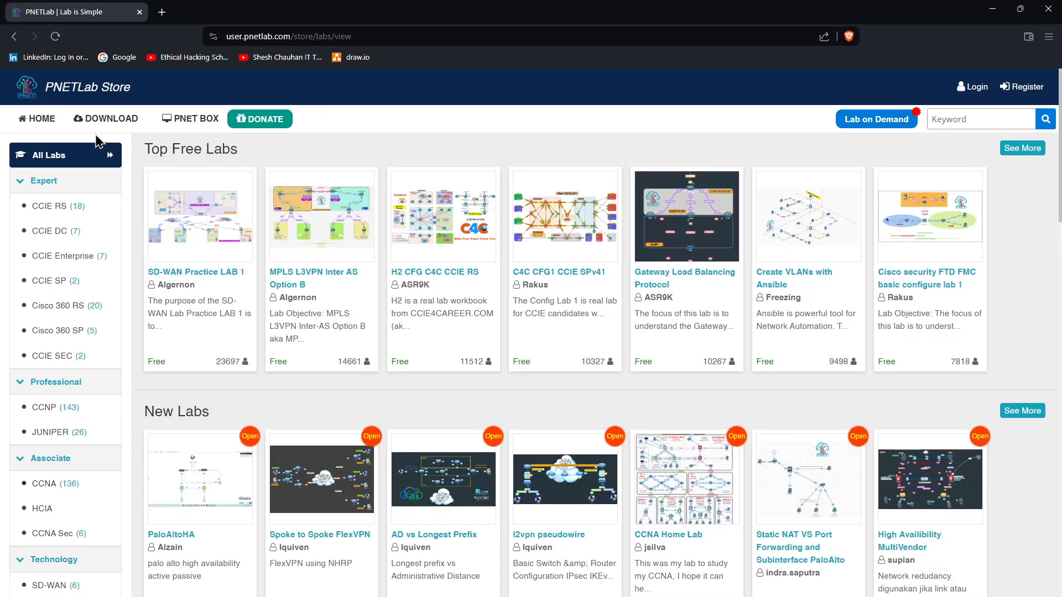
pyautogui.click(71, 209)
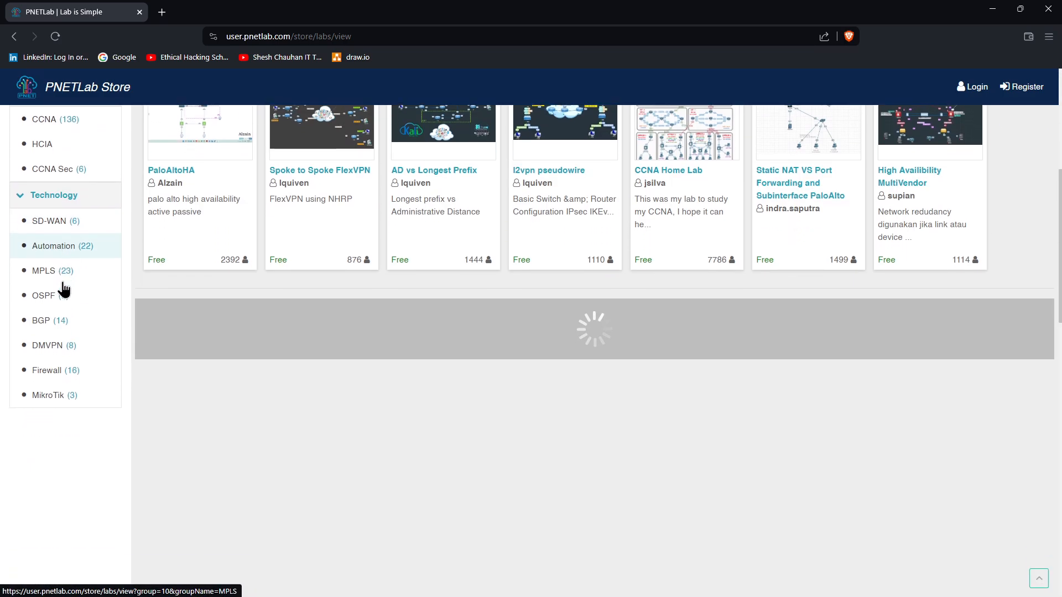
pyautogui.click(33, 94)
pyautogui.click(14, 37)
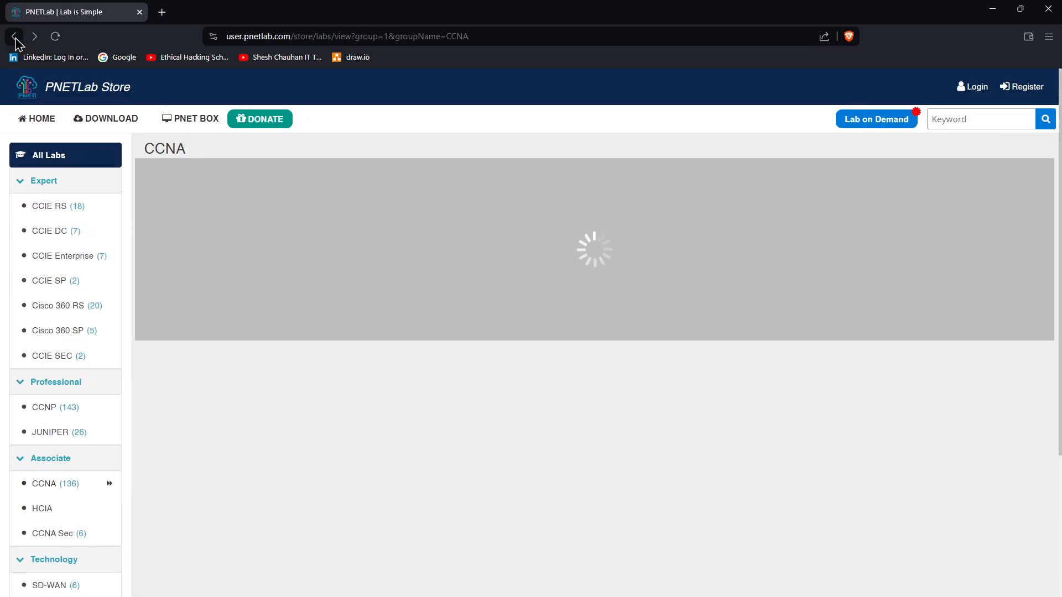
pyautogui.click(15, 39)
pyautogui.click(15, 39)
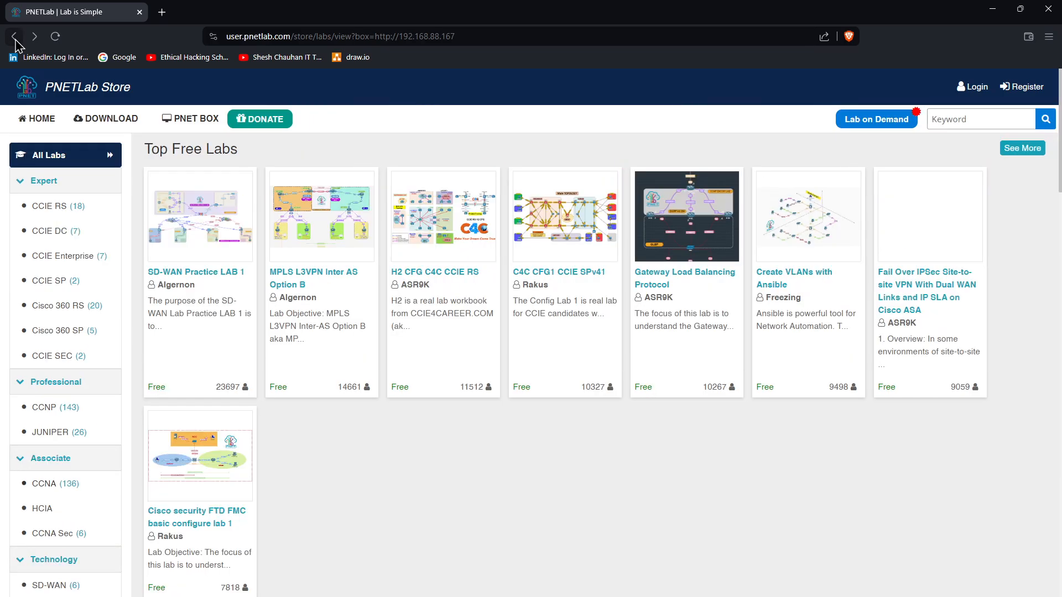
pyautogui.click(15, 39)
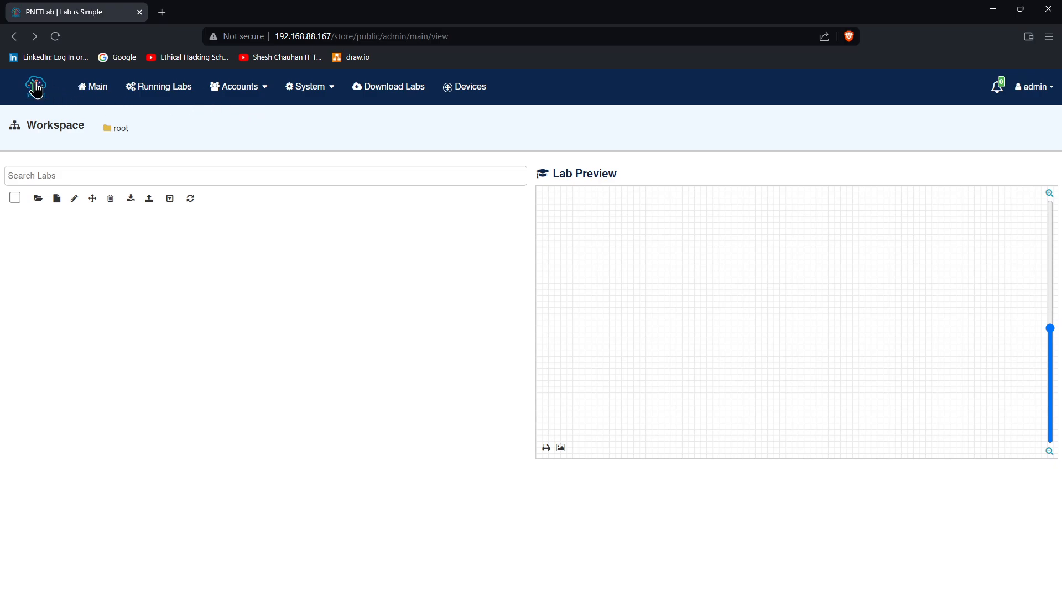
# Show the Running Labs page (no data), then open the Accounts and System menus
pyautogui.click(94, 89)
pyautogui.click(165, 89)
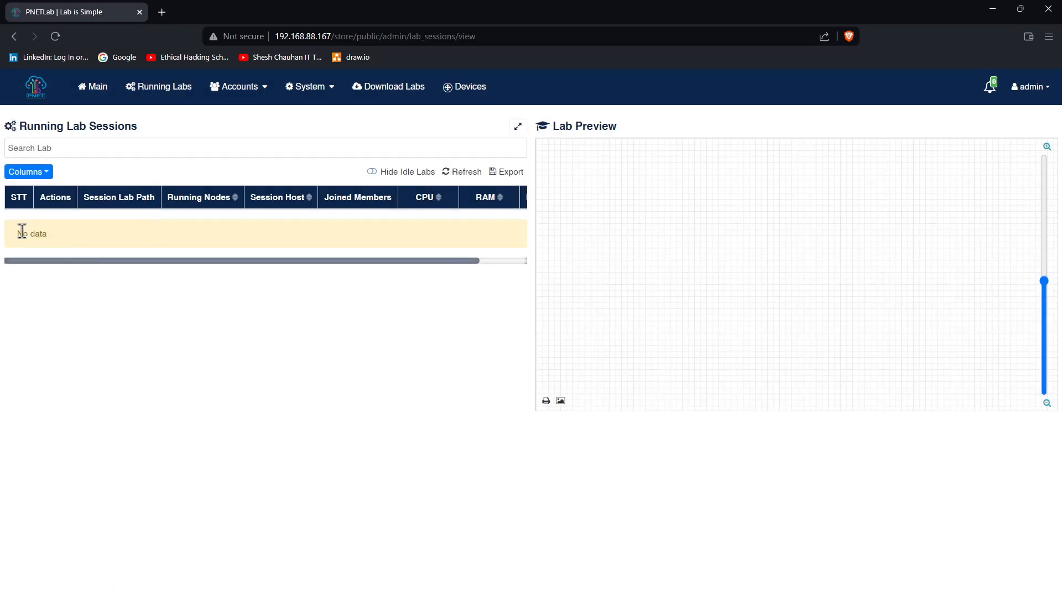
pyautogui.moveTo(115, 261); pyautogui.dragTo(33, 261)
pyautogui.click(246, 98)
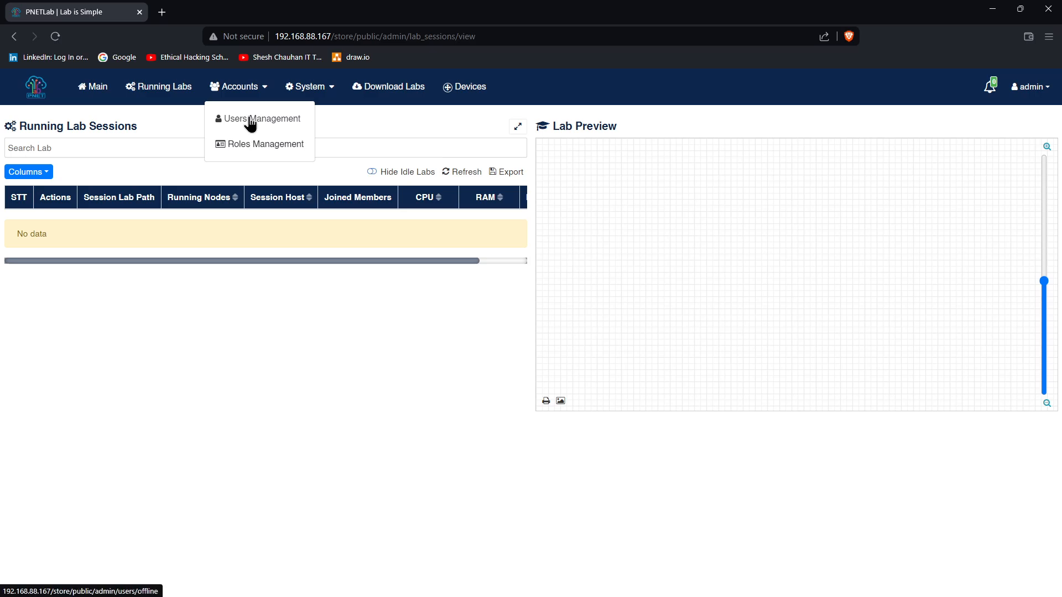
pyautogui.click(330, 93)
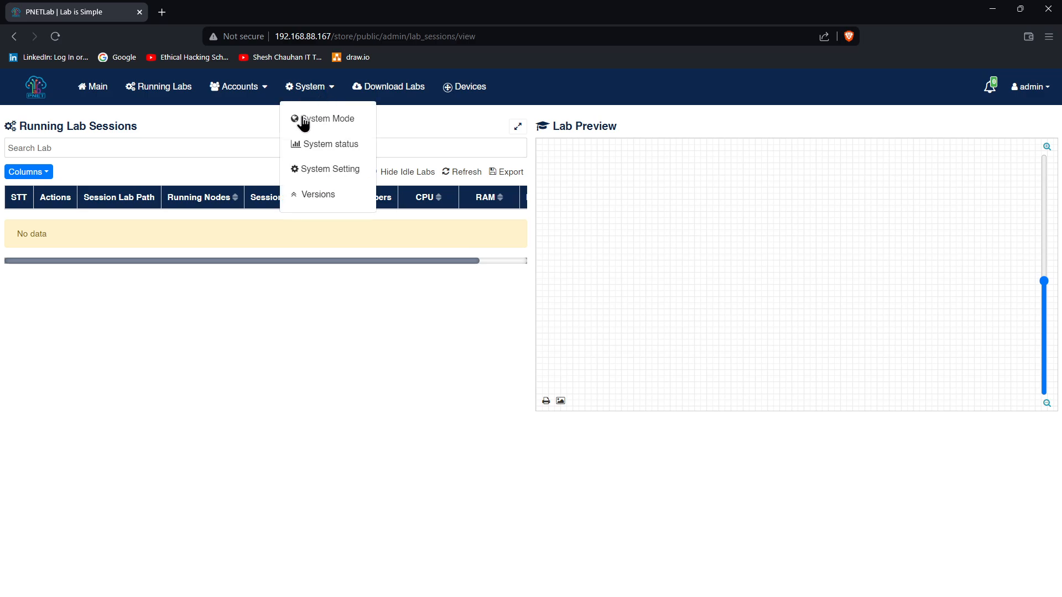
# Review the System Setting page, glance at Download Labs, then return to the Main workspace
pyautogui.click(324, 171)
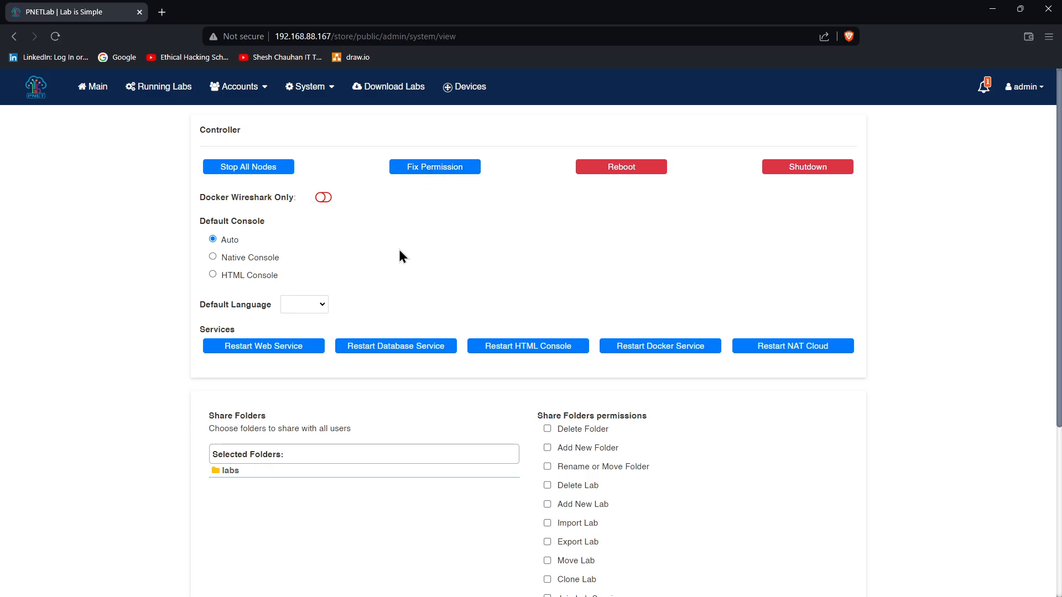
pyautogui.scroll(-5, 421, 288)
pyautogui.scroll(5, 400, 306)
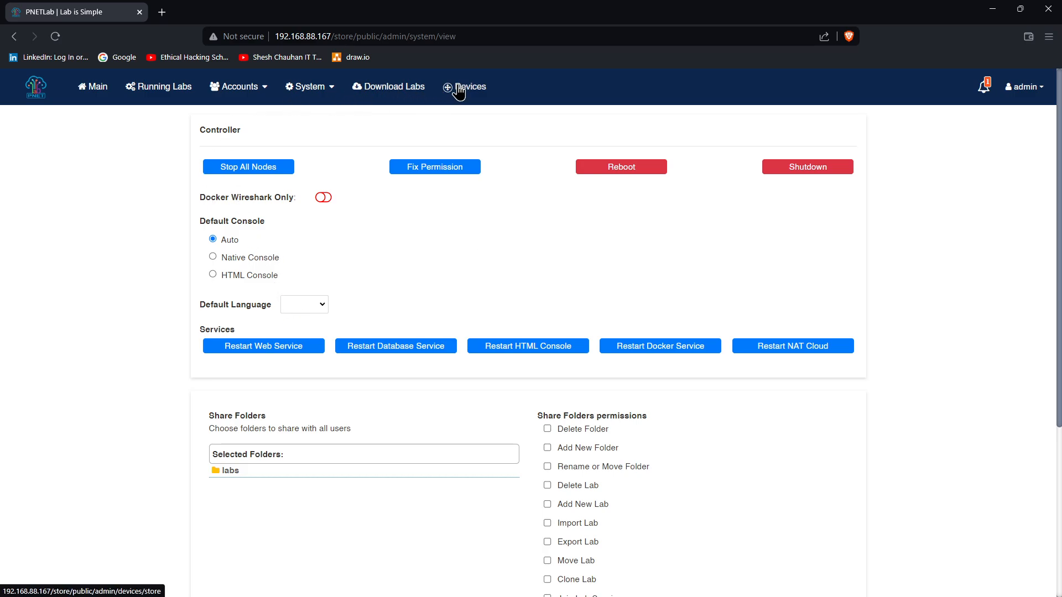
pyautogui.click(395, 90)
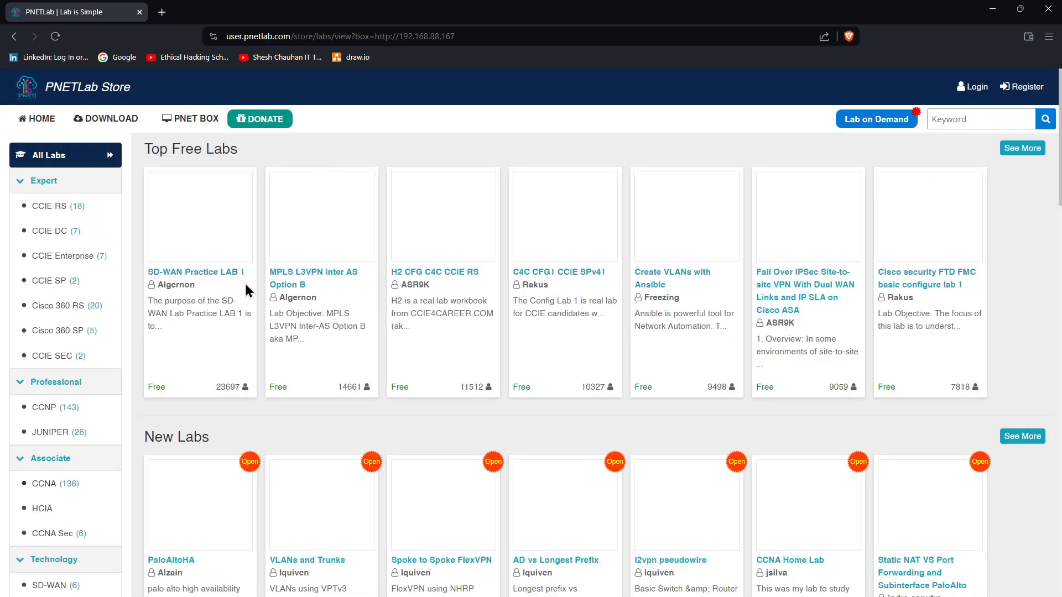
pyautogui.click(15, 37)
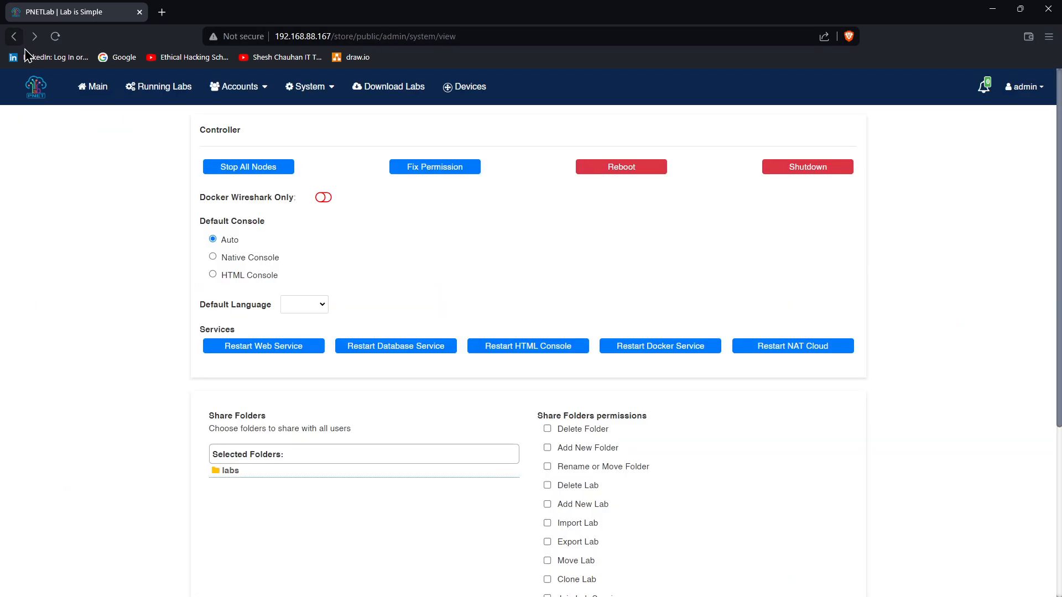
pyautogui.click(95, 90)
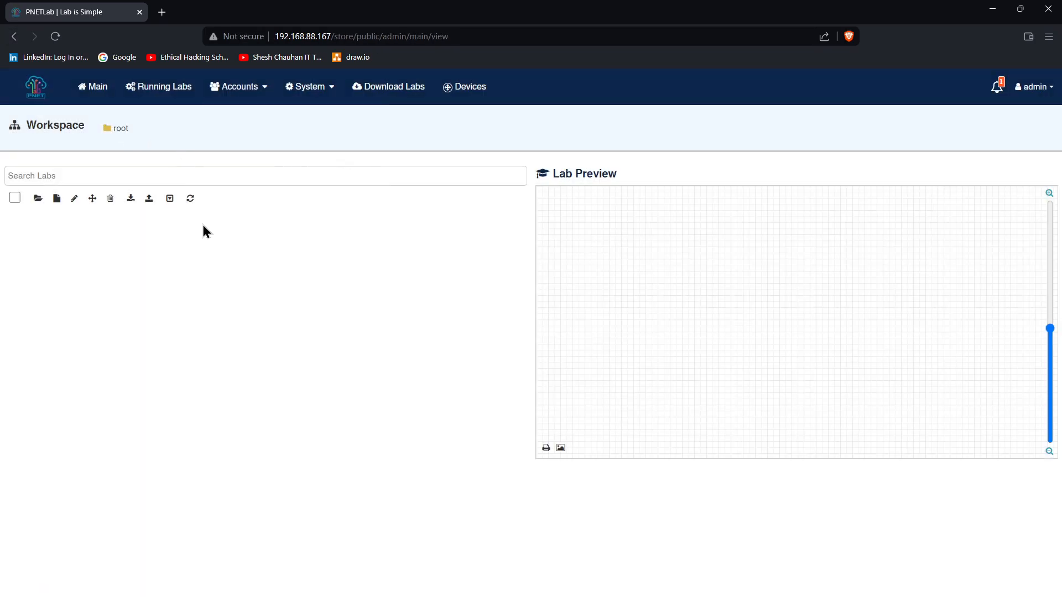
# Add a lab named 'VLAN Demo', leaving user permissions unchanged, and open its canvas
pyautogui.click(56, 199)
pyautogui.click(254, 154)
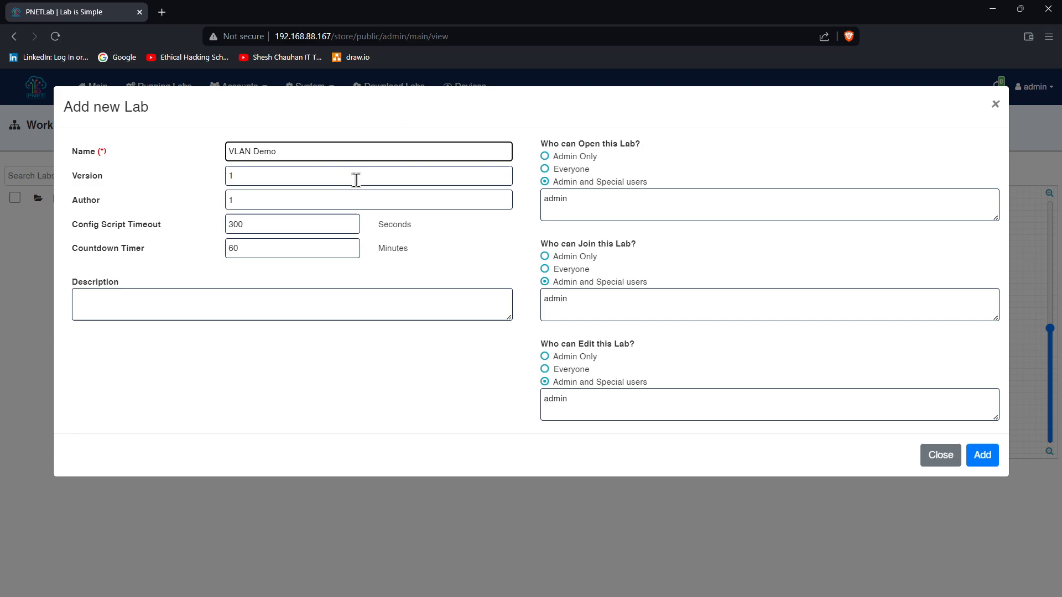
pyautogui.moveTo(292, 154); pyautogui.dragTo(207, 151)
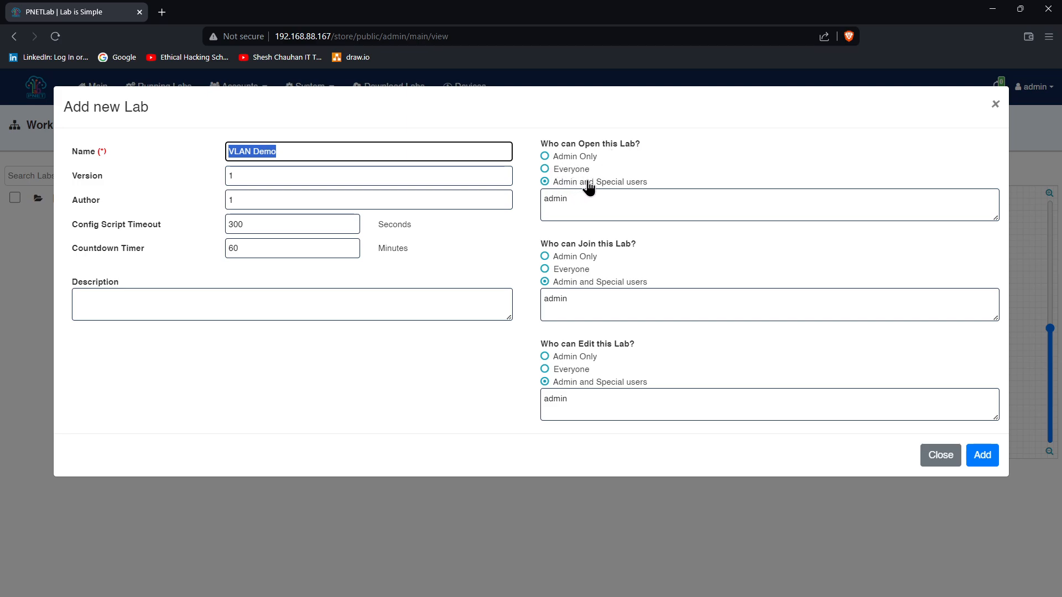
pyautogui.click(578, 203)
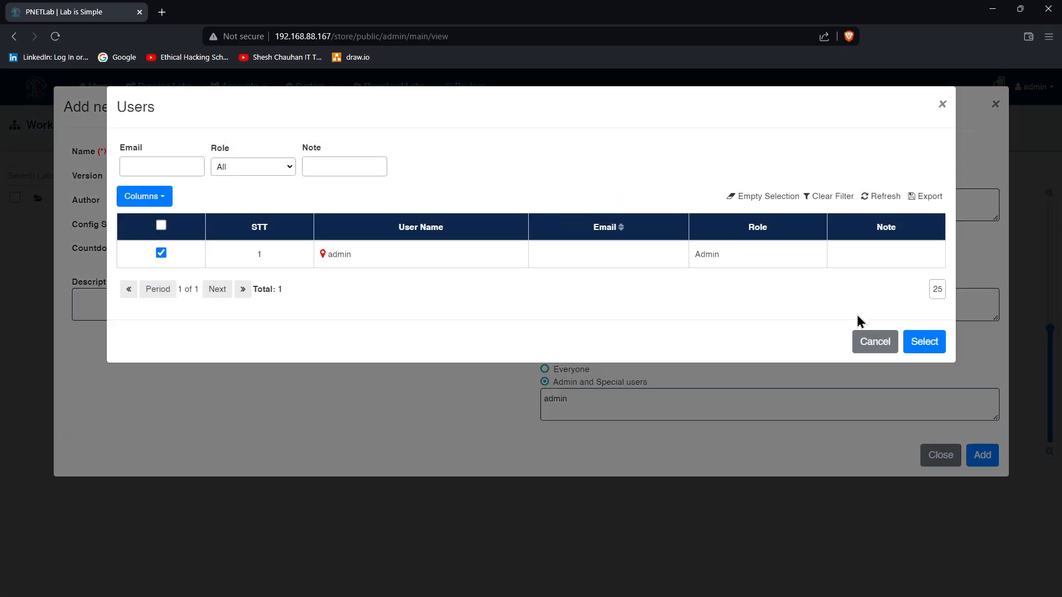
pyautogui.click(870, 341)
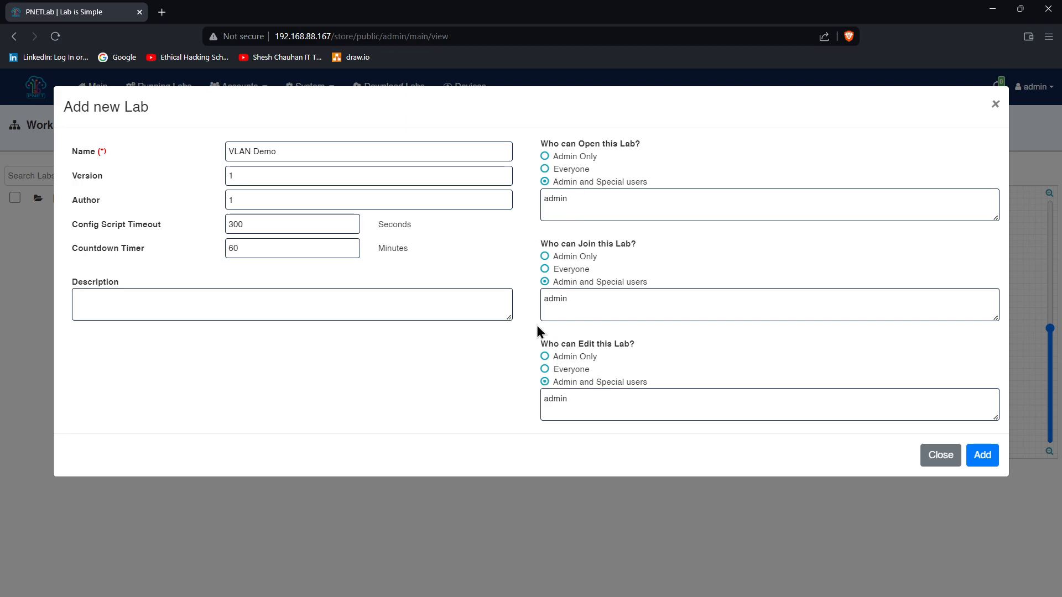
pyautogui.click(982, 455)
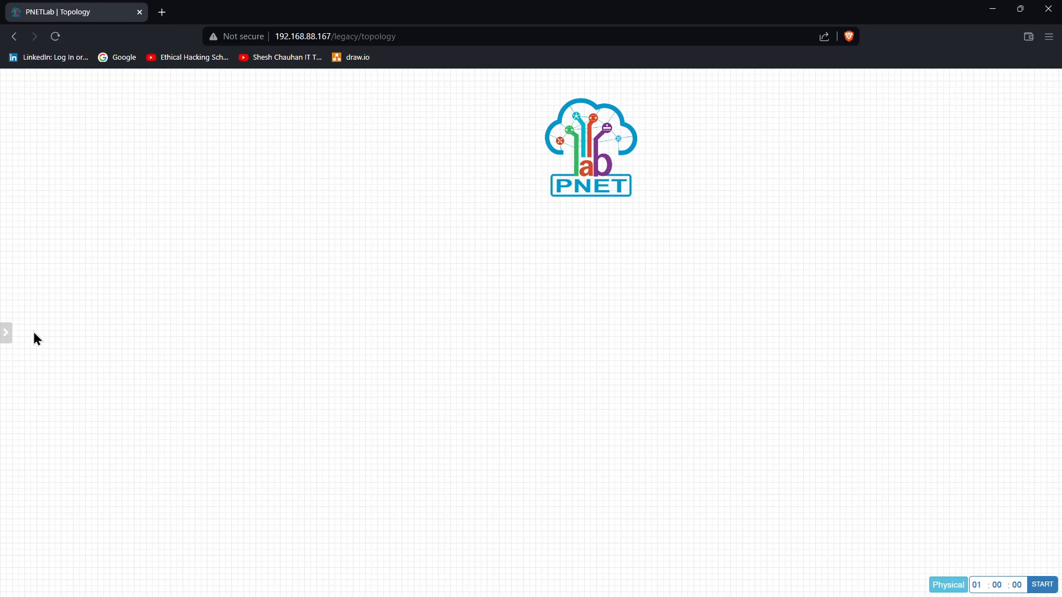
# Show the Add a New Object menu and drag the PNET logo to the bottom-right corner
pyautogui.moveTo(6, 333)
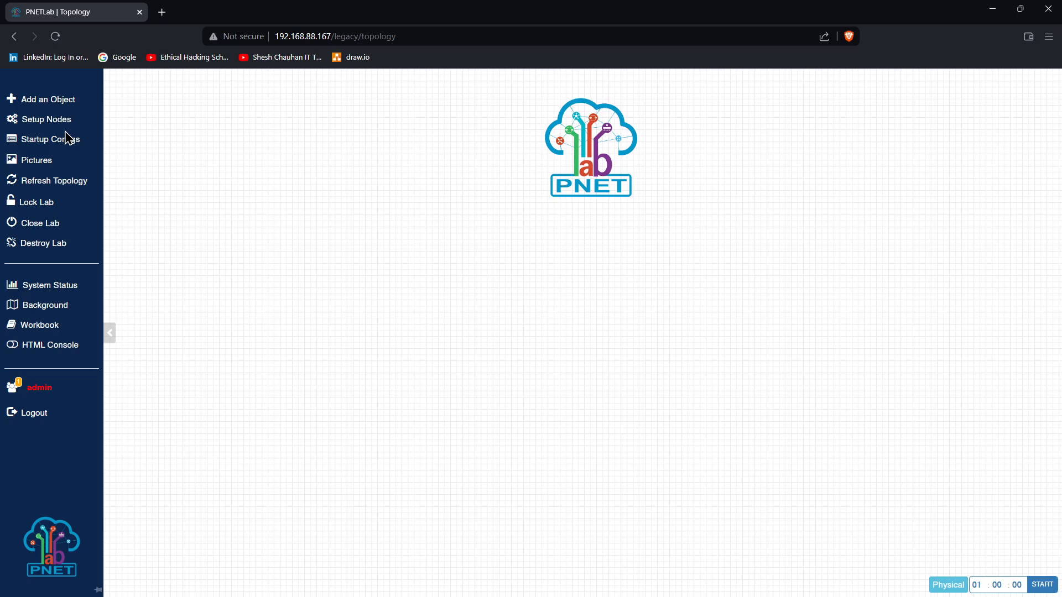
pyautogui.rightClick(278, 122)
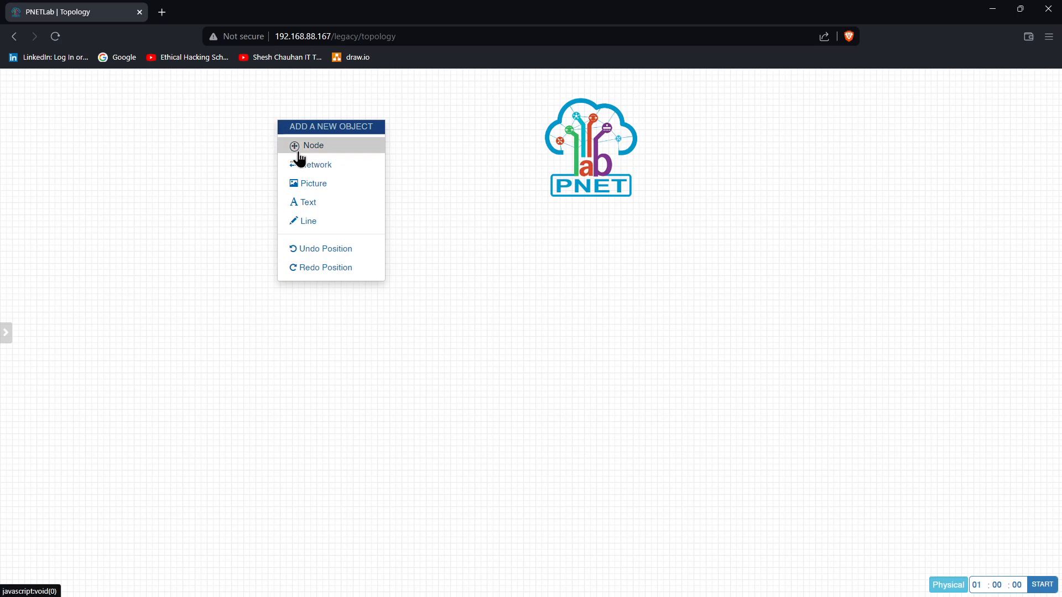
pyautogui.moveTo(565, 165); pyautogui.dragTo(952, 473)
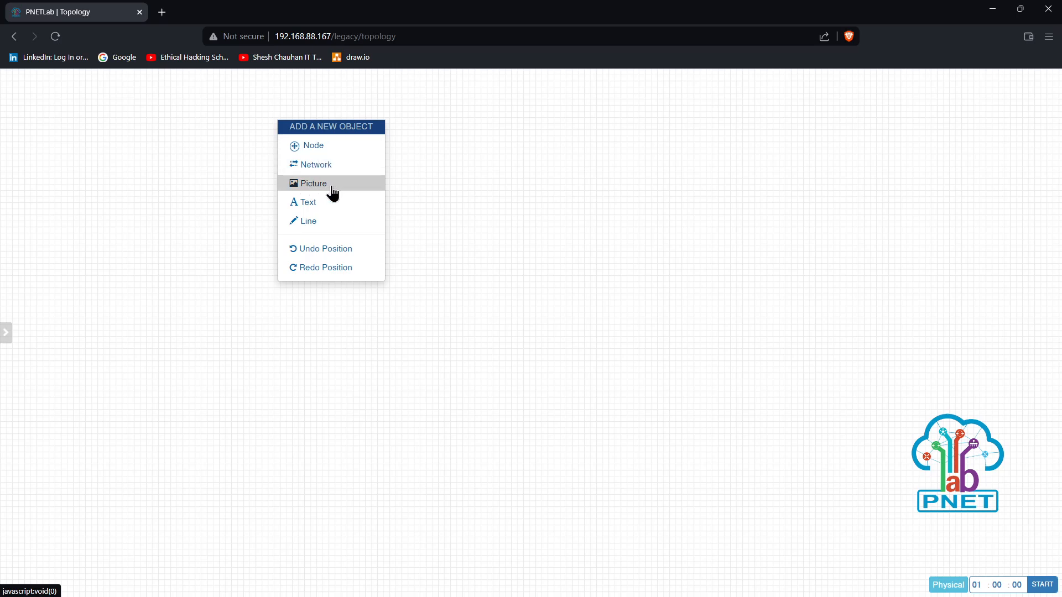
# Add the lab description text box, make the text bold and enlarge the box
pyautogui.click(305, 209)
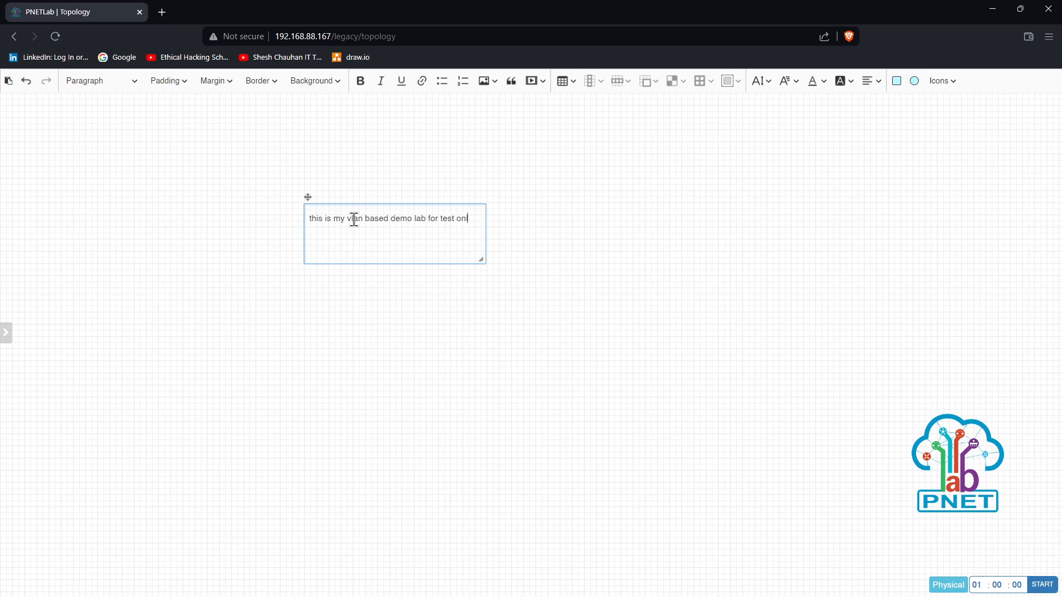
pyautogui.tripleClick(354, 220)
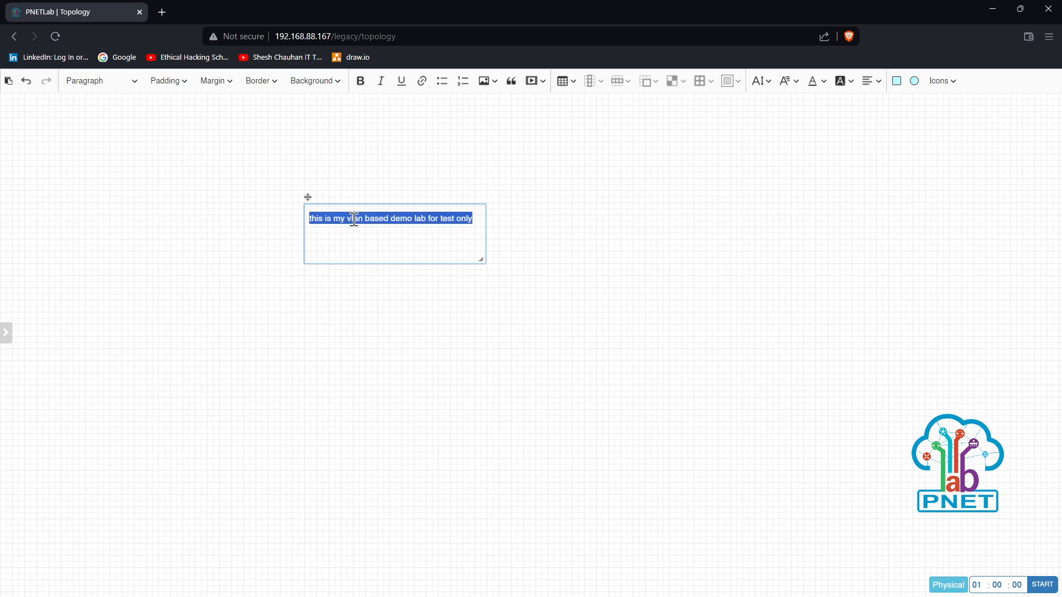
pyautogui.click(360, 83)
pyautogui.moveTo(480, 260); pyautogui.dragTo(547, 290)
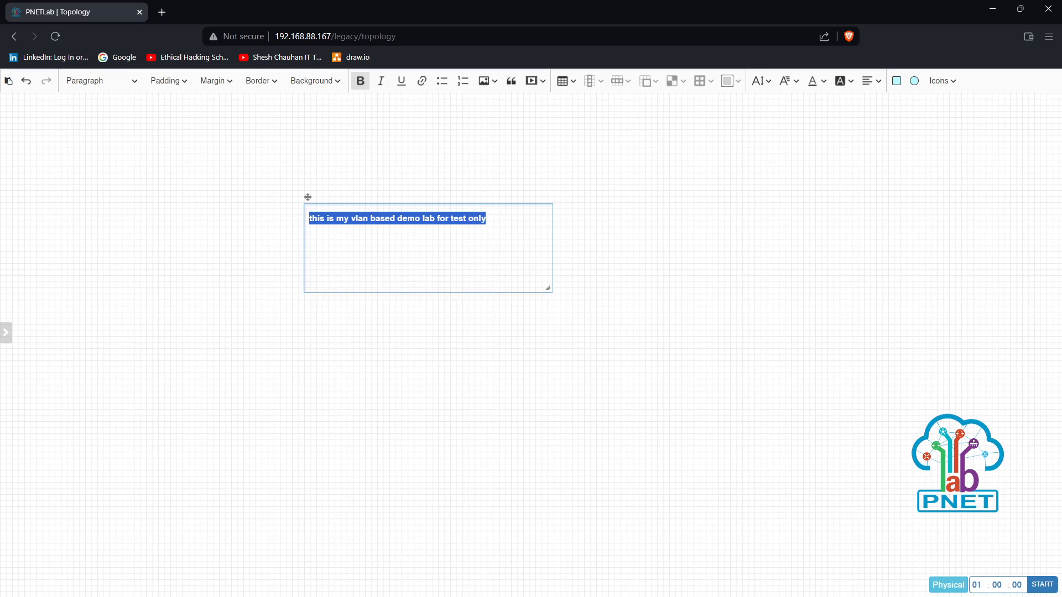
pyautogui.tripleClick(468, 235)
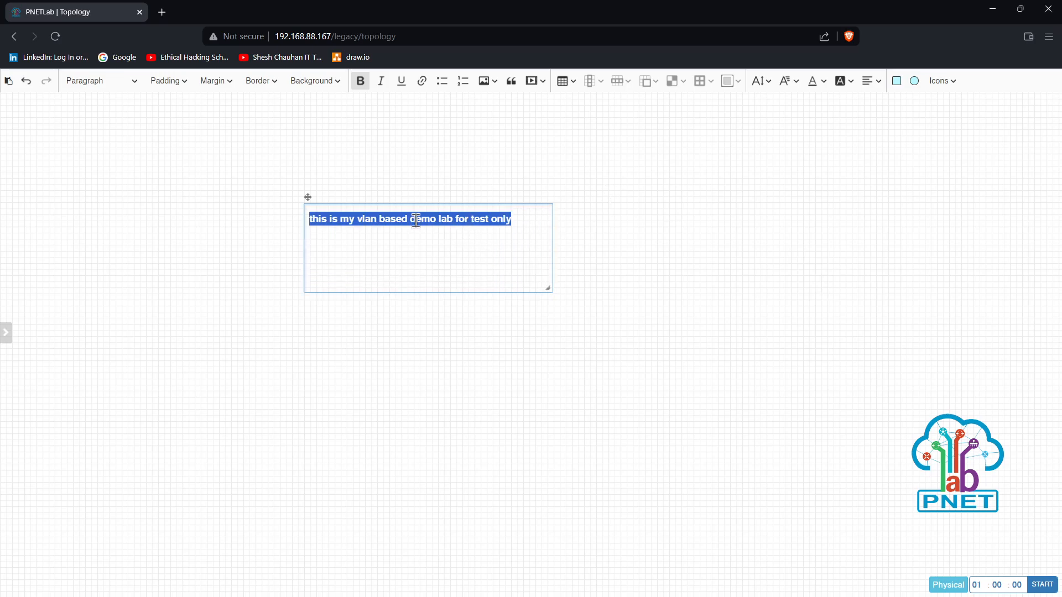
pyautogui.click(520, 220)
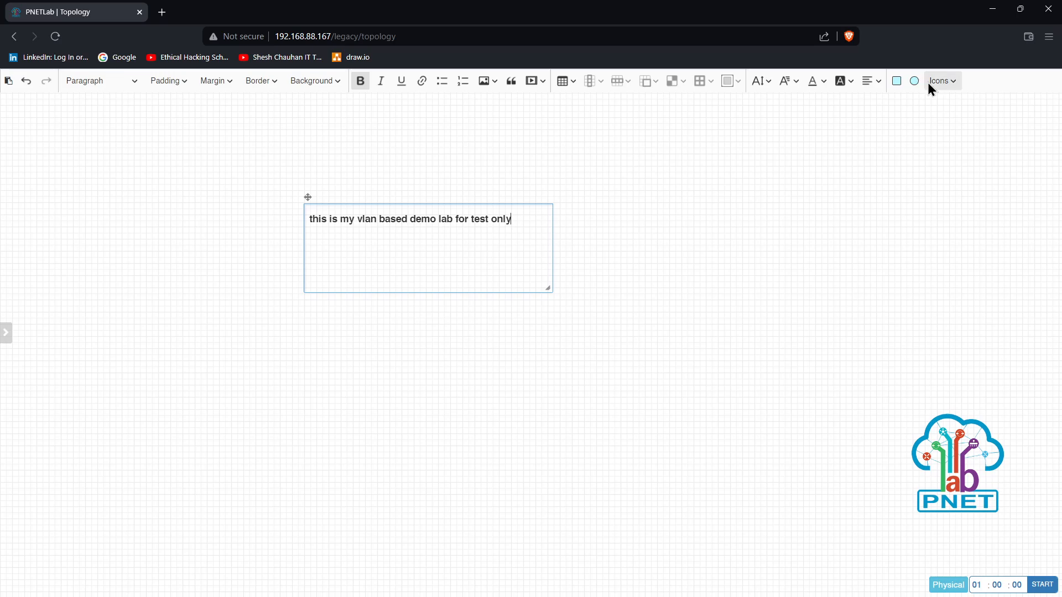
# Change the note's font size, shrink it to one line and move it near the canvas top
pyautogui.click(769, 82)
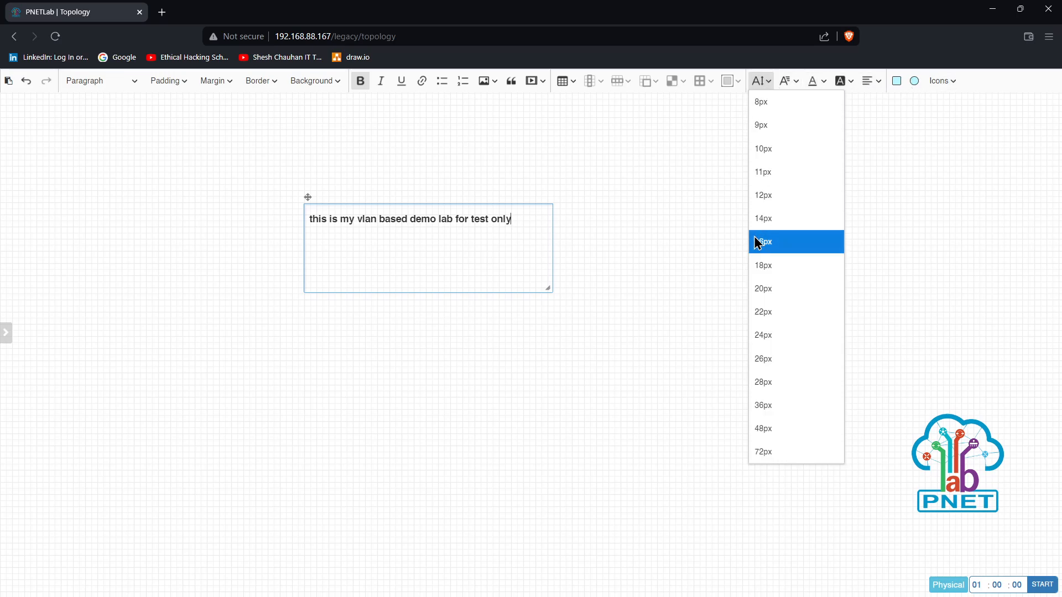
pyautogui.click(766, 271)
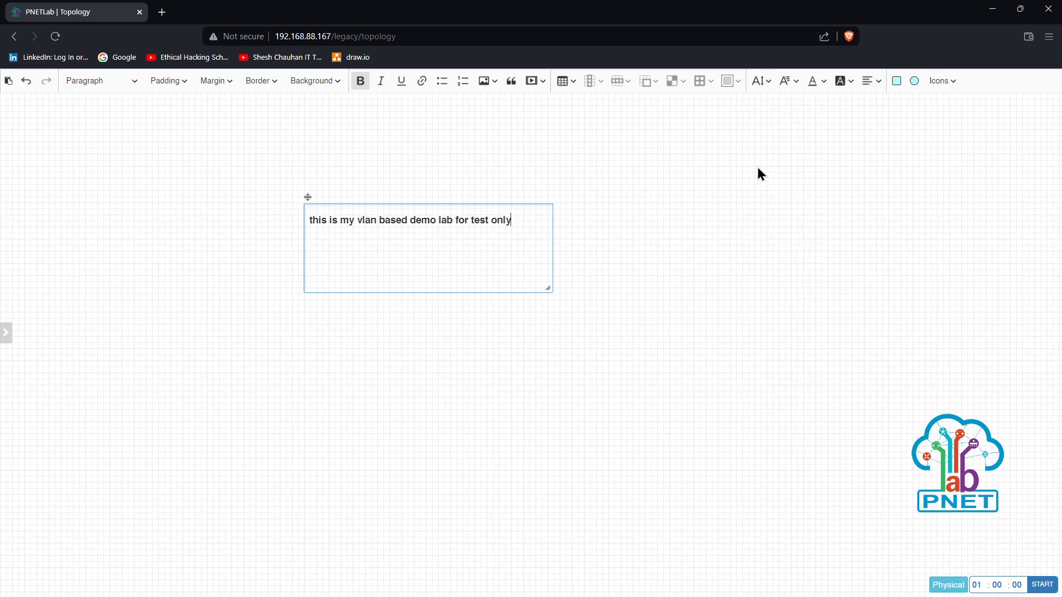
pyautogui.click(768, 83)
pyautogui.click(771, 219)
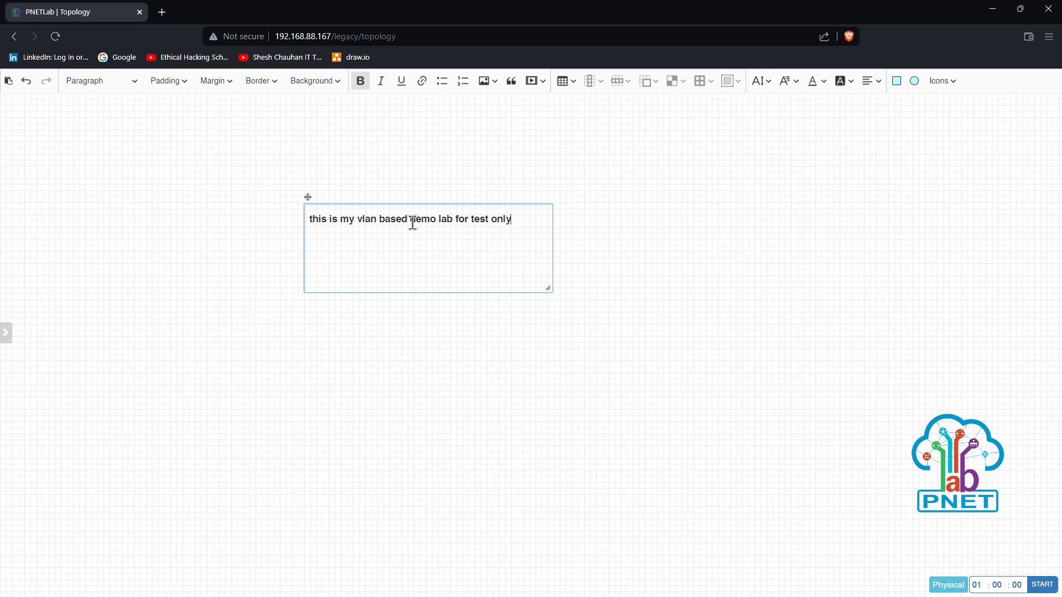
pyautogui.moveTo(547, 289); pyautogui.dragTo(528, 230)
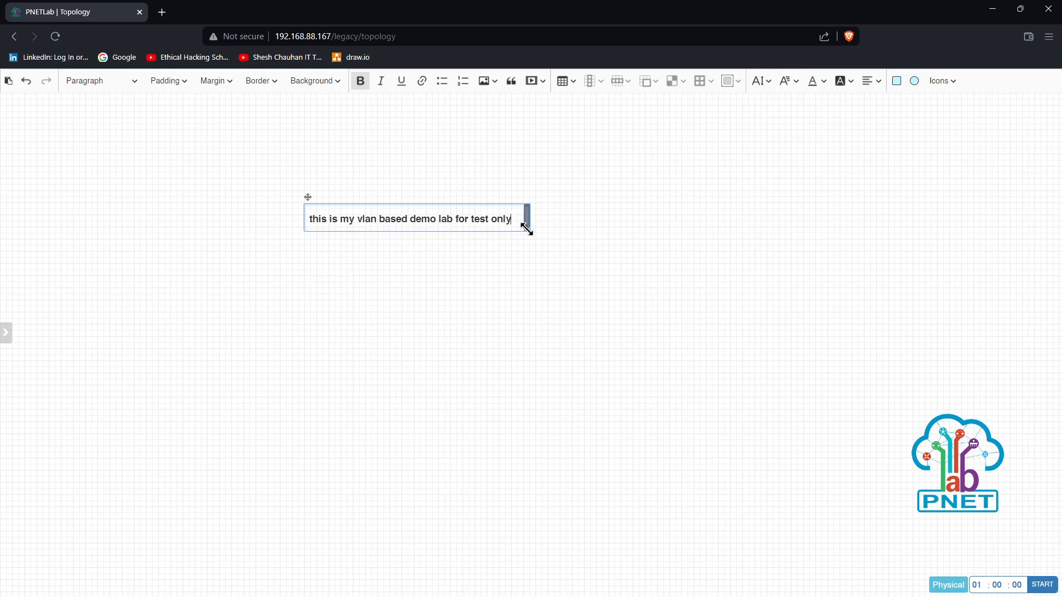
pyautogui.click(515, 282)
pyautogui.moveTo(419, 216); pyautogui.dragTo(425, 107)
# Start adding a Virtual PC (VPCS) node with the node count set to 2
pyautogui.rightClick(302, 167)
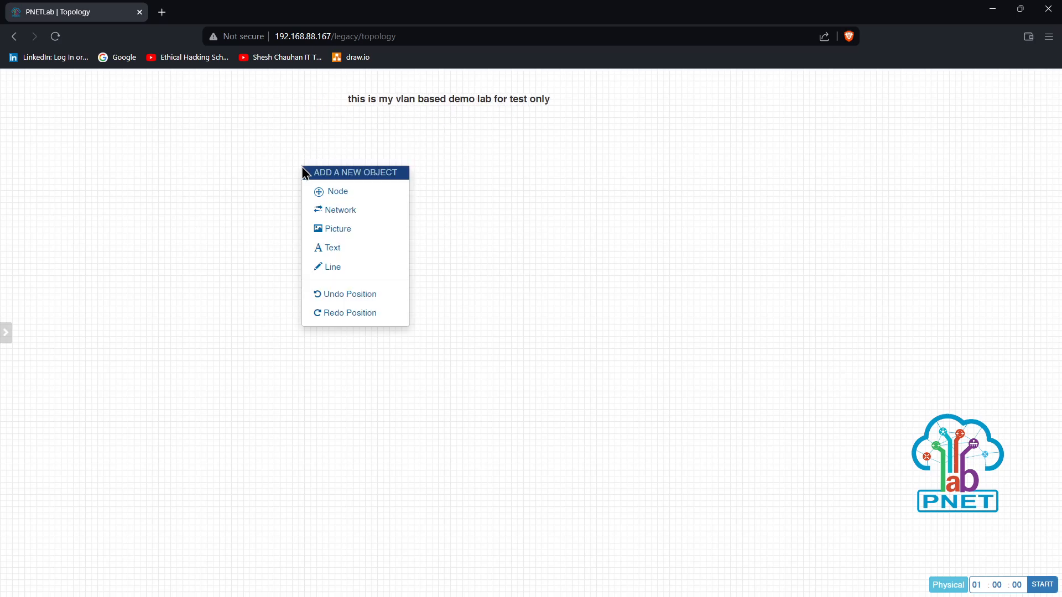
pyautogui.click(334, 191)
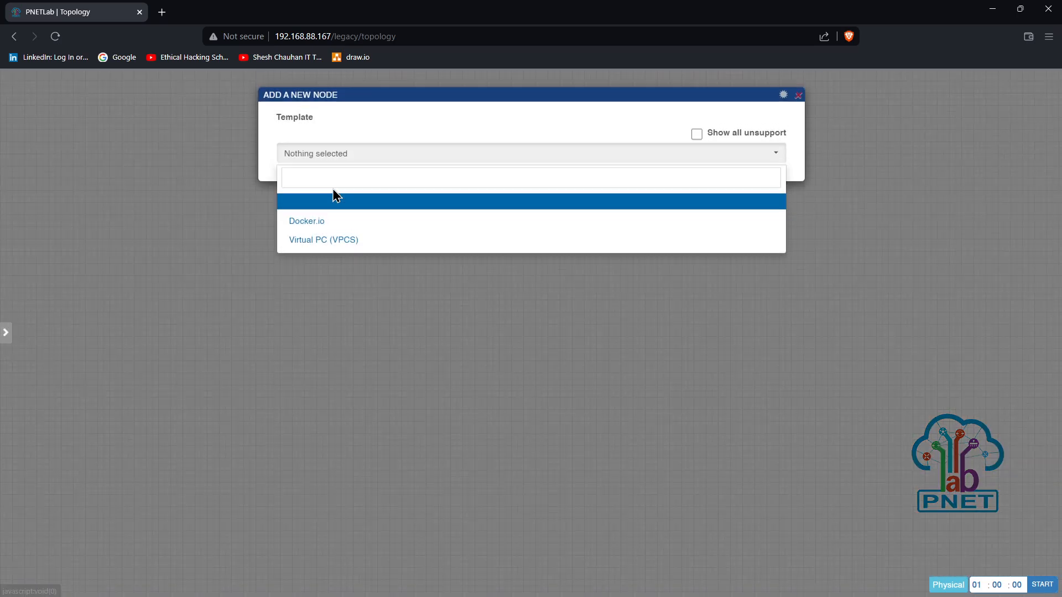
pyautogui.click(333, 244)
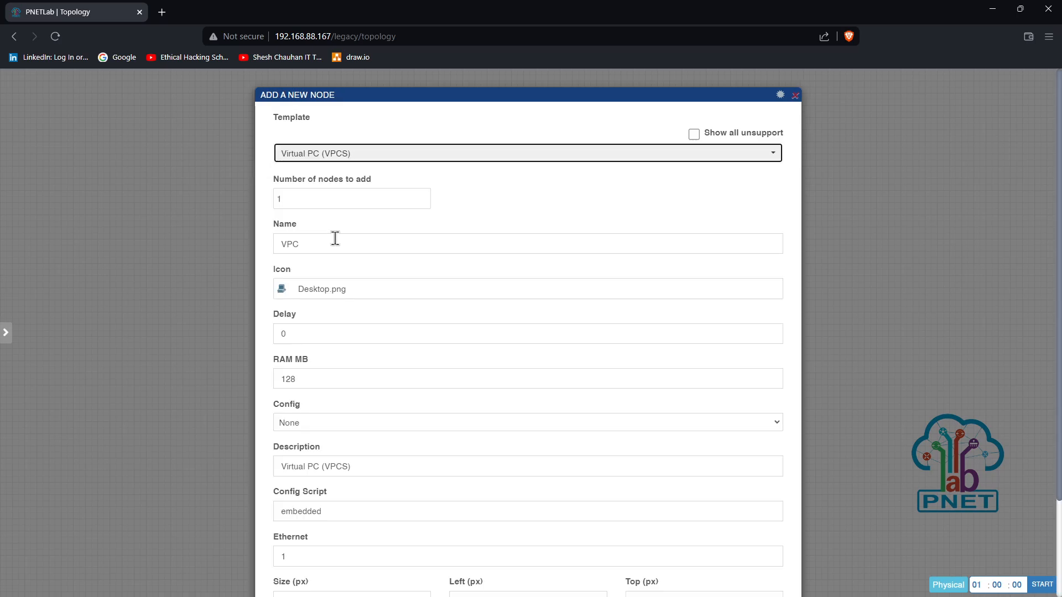
pyautogui.click(301, 205)
pyautogui.press('BackSpace')
pyautogui.write('2')
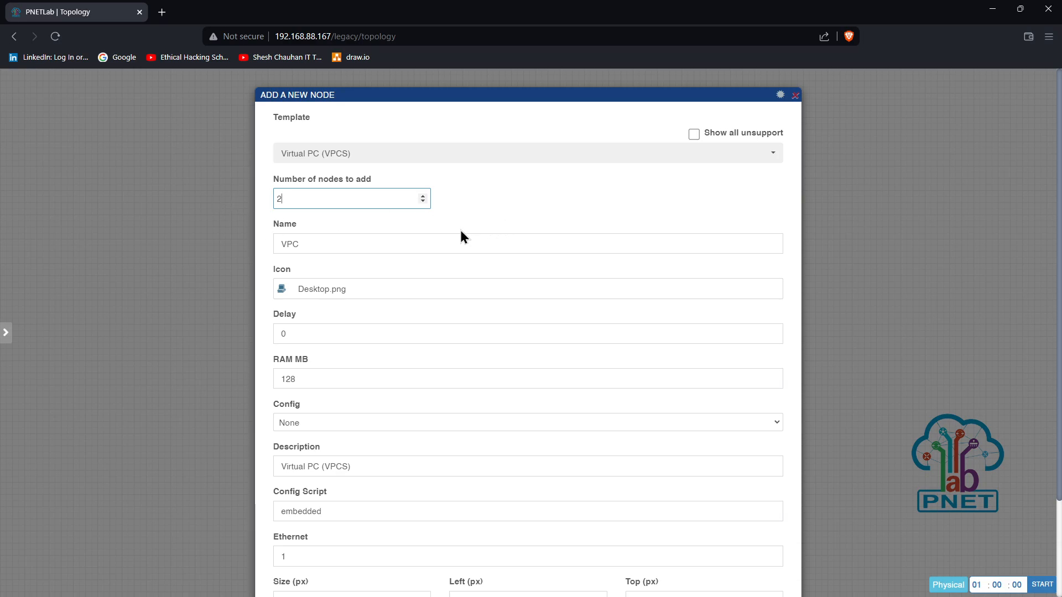
# Rename the nodes from VPC to USER and save to create USER1 and USER2
pyautogui.click(665, 158)
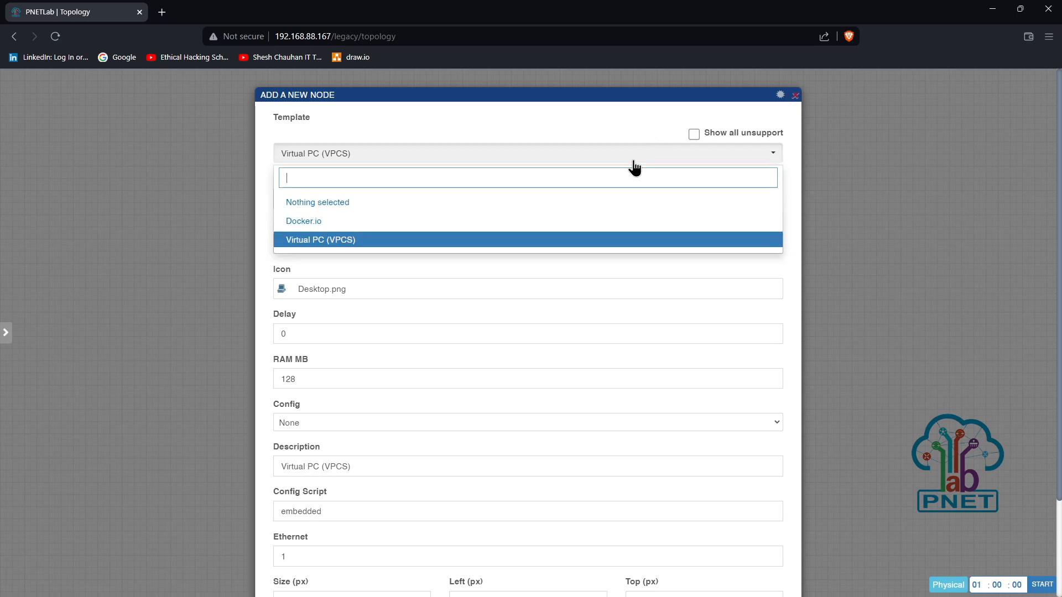
pyautogui.click(451, 154)
pyautogui.scroll(-2, 413, 254)
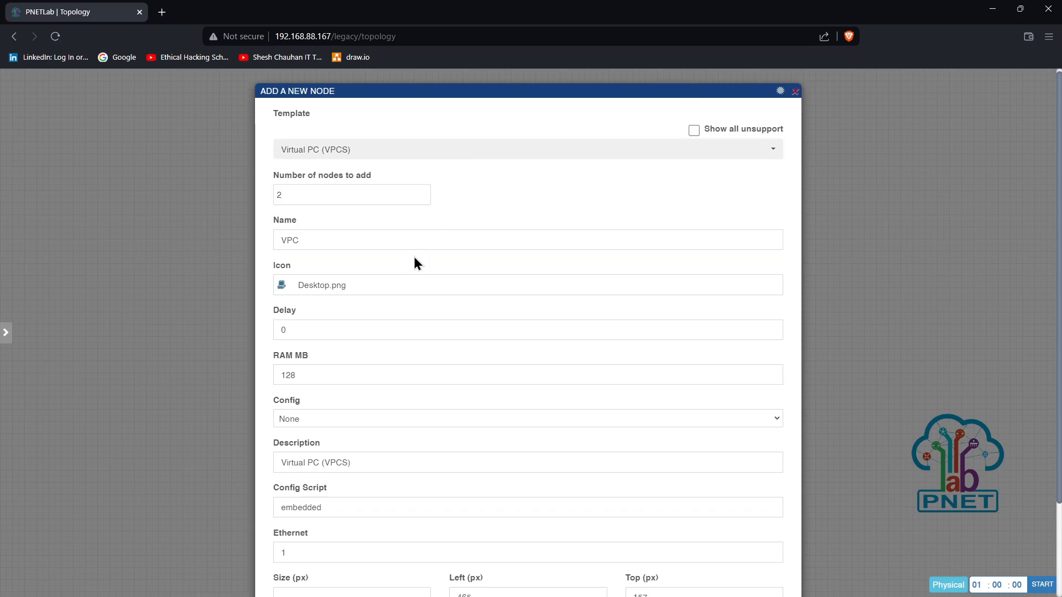
pyautogui.doubleClick(294, 263)
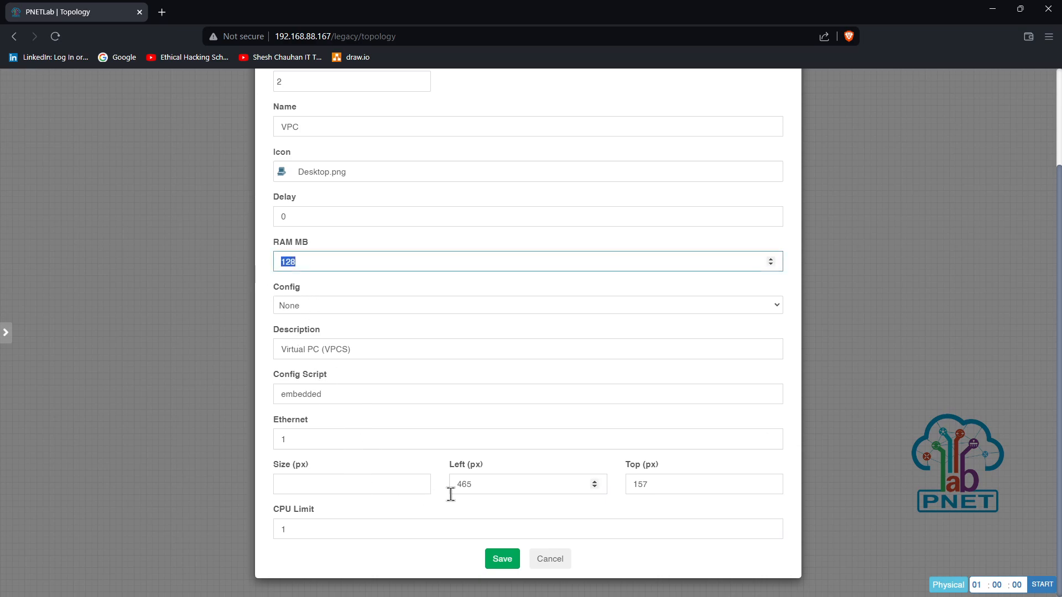
pyautogui.scroll(2, 437, 342)
pyautogui.doubleClick(315, 244)
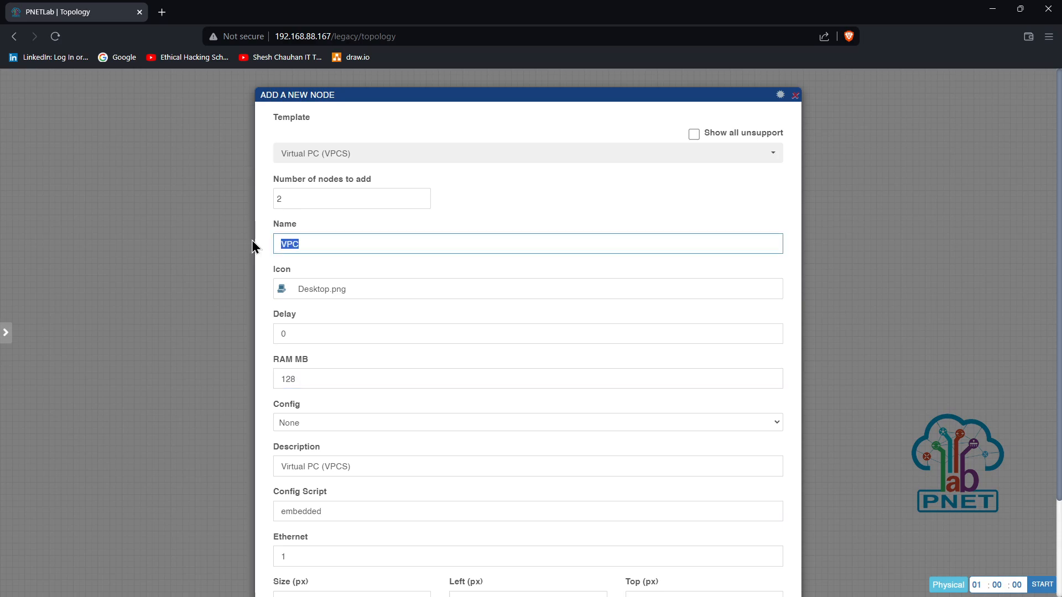
pyautogui.write('USER')
pyautogui.moveTo(307, 244); pyautogui.dragTo(269, 244)
pyautogui.scroll(-2, 446, 407)
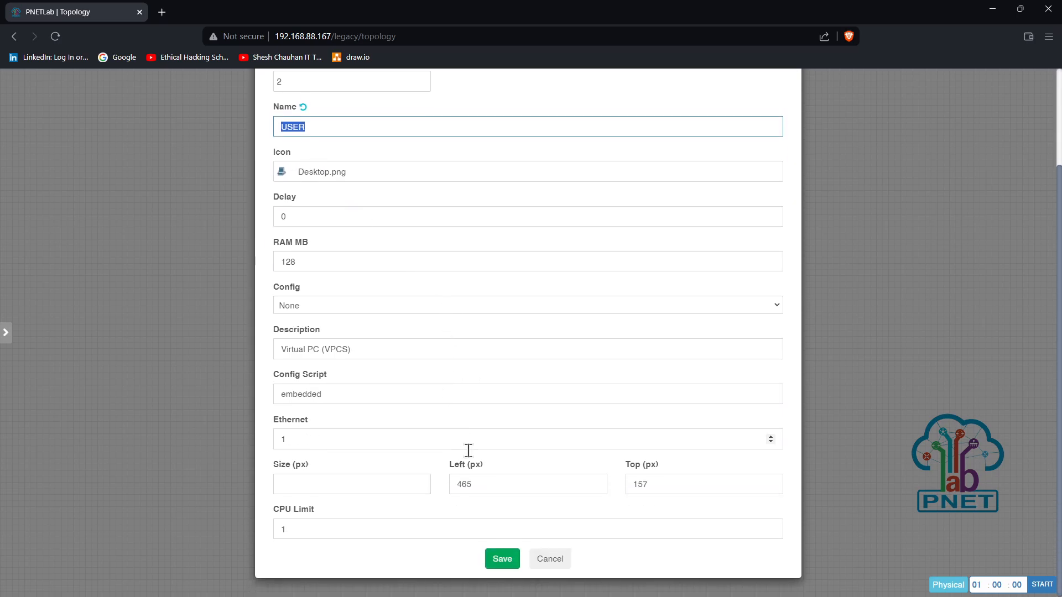
pyautogui.click(500, 560)
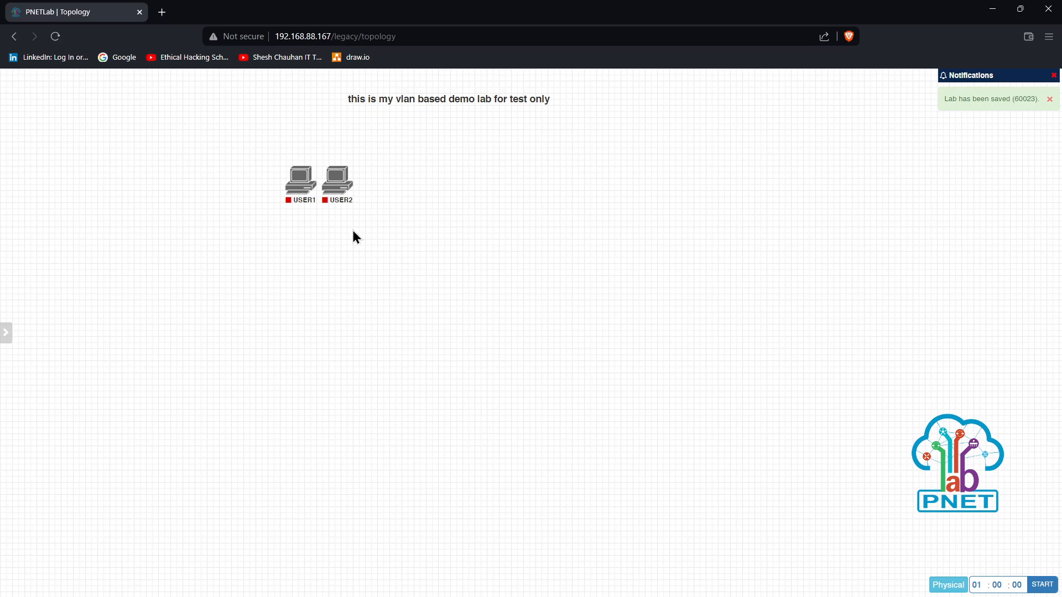
# Spread USER1 and USER2 apart so they sit level on the canvas
pyautogui.moveTo(339, 185); pyautogui.dragTo(455, 212)
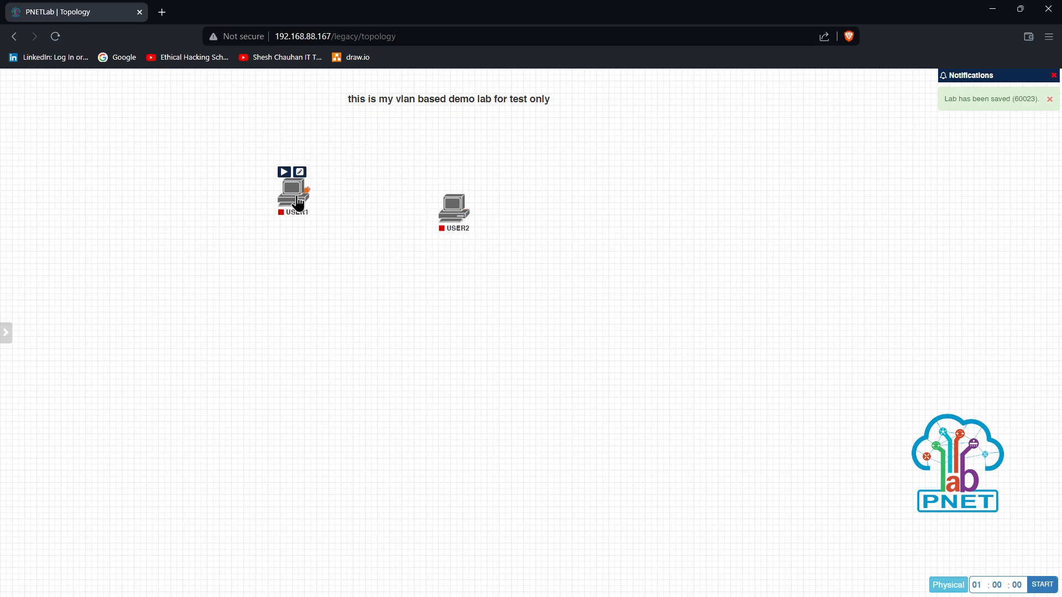
pyautogui.moveTo(299, 203); pyautogui.dragTo(264, 220)
pyautogui.moveTo(456, 219); pyautogui.dragTo(493, 221)
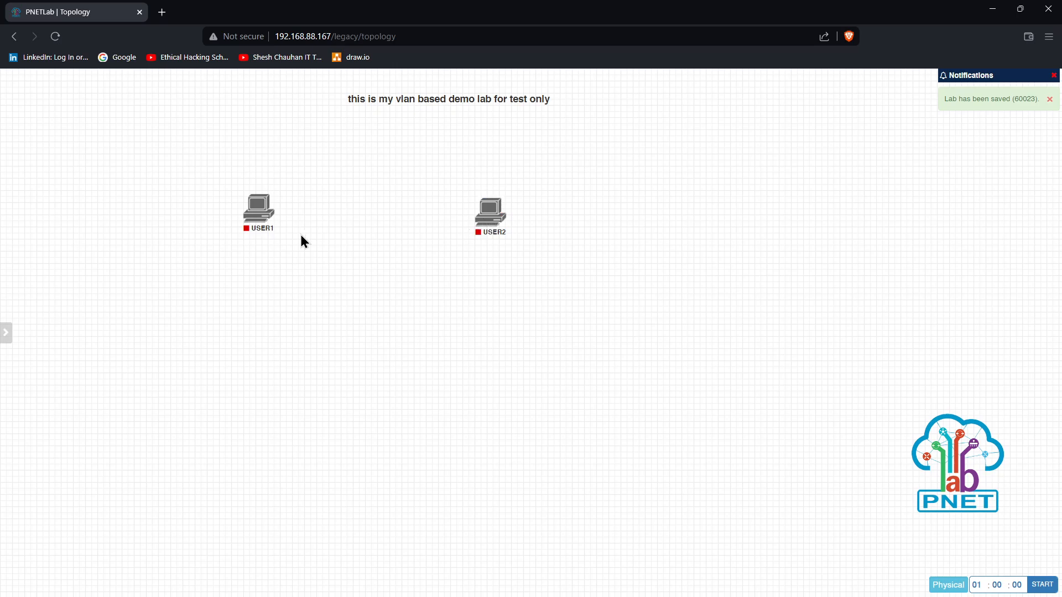
pyautogui.moveTo(256, 217); pyautogui.dragTo(328, 241)
pyautogui.moveTo(487, 223); pyautogui.dragTo(497, 256)
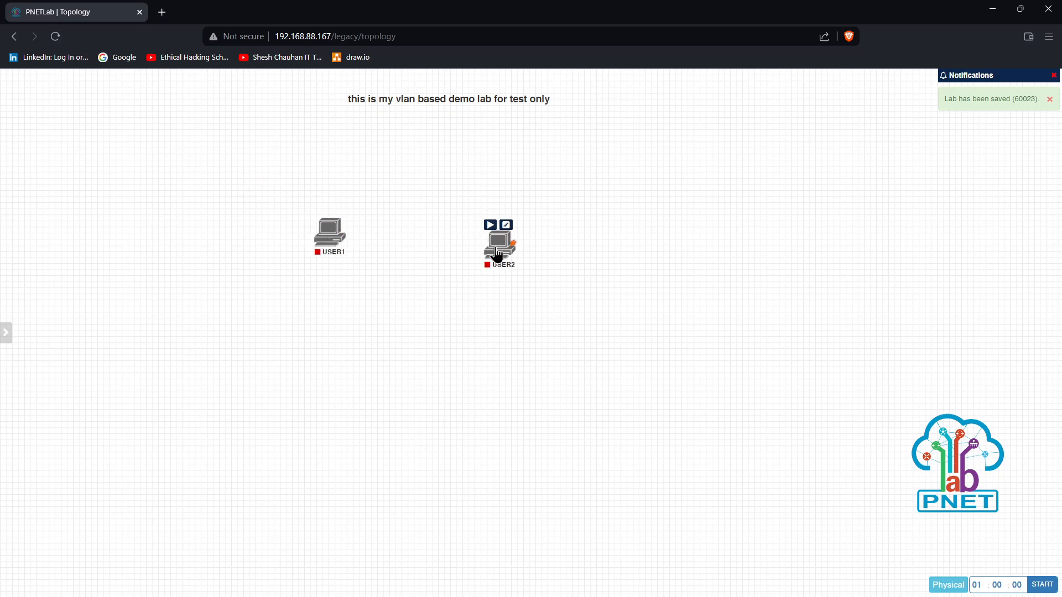
pyautogui.moveTo(332, 247); pyautogui.dragTo(489, 249)
# Connect USER1 eth0 to USER2 eth0
pyautogui.moveTo(336, 242)
pyautogui.click(504, 208)
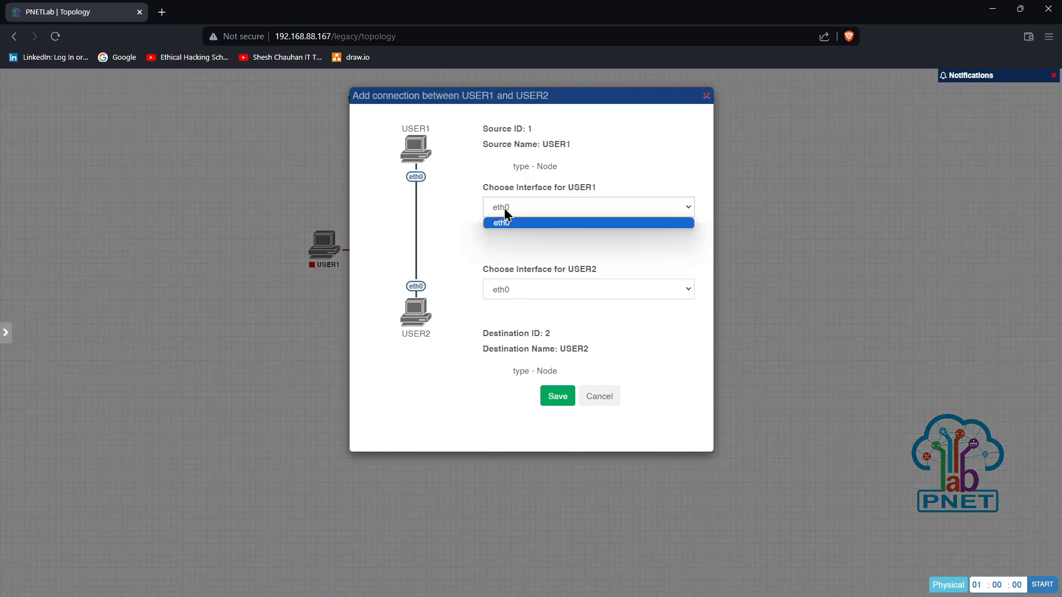
pyautogui.click(513, 287)
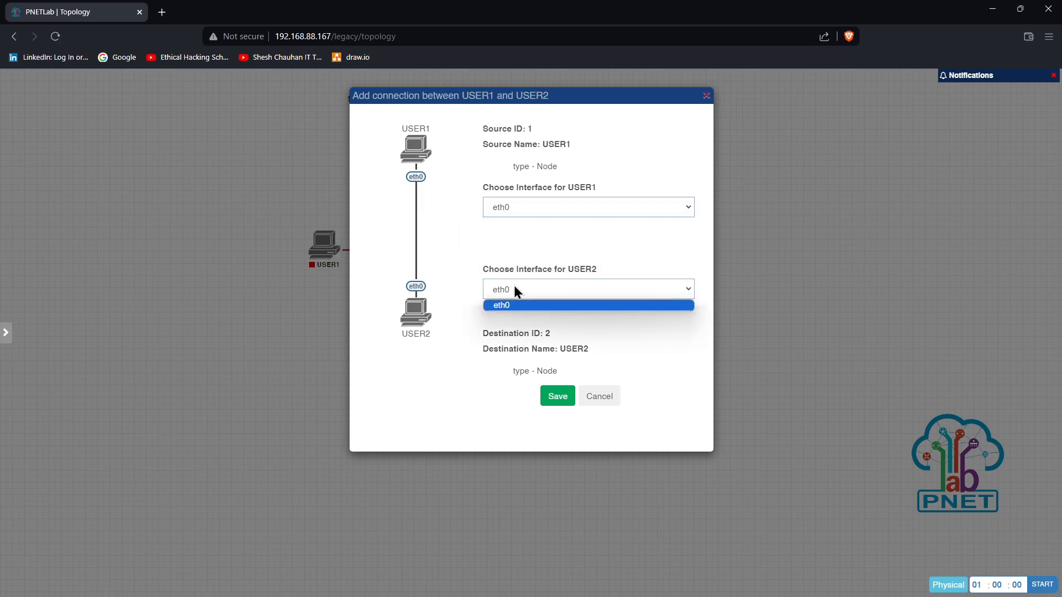
pyautogui.click(557, 397)
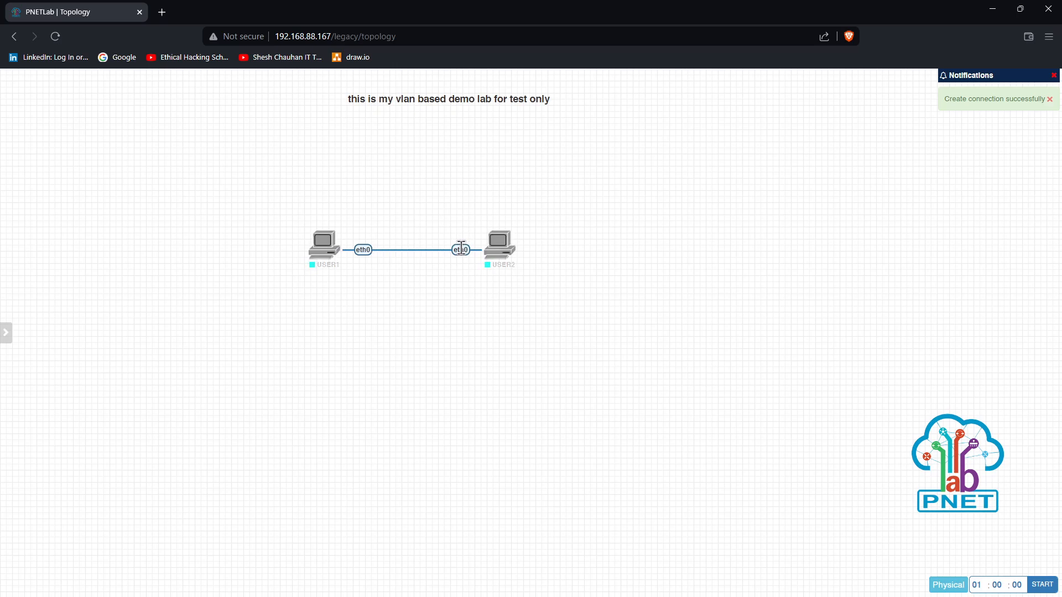
# Open the USER1–USER2 link's edit settings and set its width to 4
pyautogui.rightClick(461, 251)
pyautogui.click(483, 275)
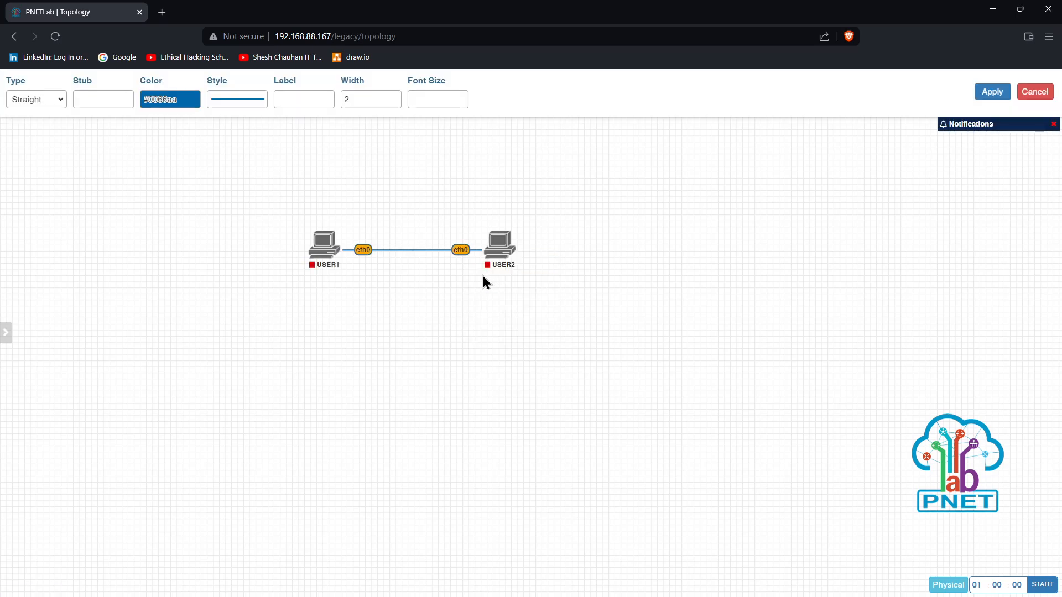
pyautogui.moveTo(461, 249)
pyautogui.mouseDown()
pyautogui.moveTo(465, 221)
pyautogui.moveTo(466, 249)
pyautogui.mouseUp()
pyautogui.click(394, 97)
pyautogui.click(394, 98)
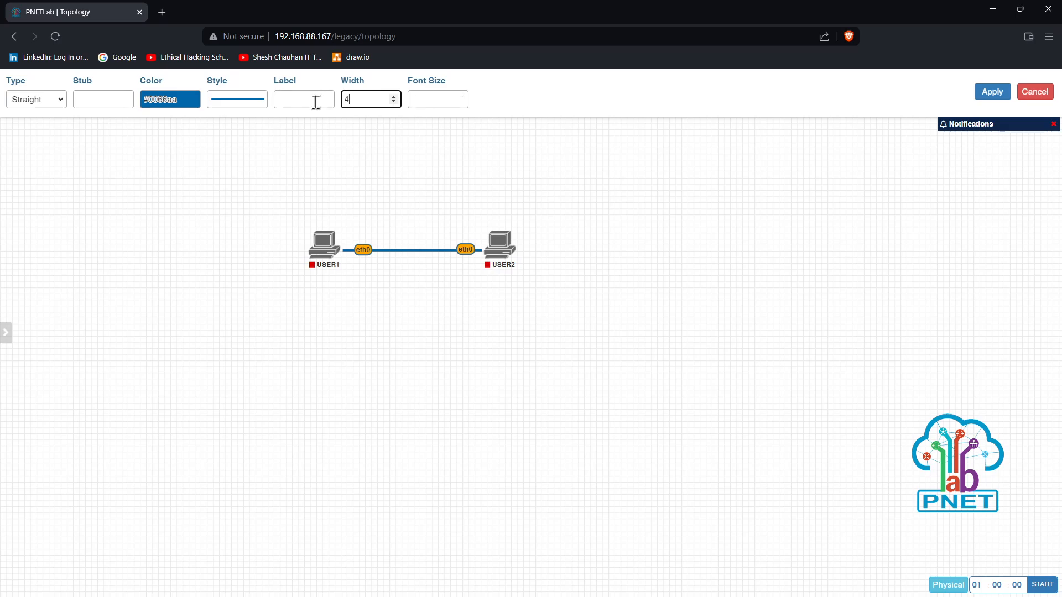
# Try dashed and solid line styles, settling on a dotted link
pyautogui.click(230, 104)
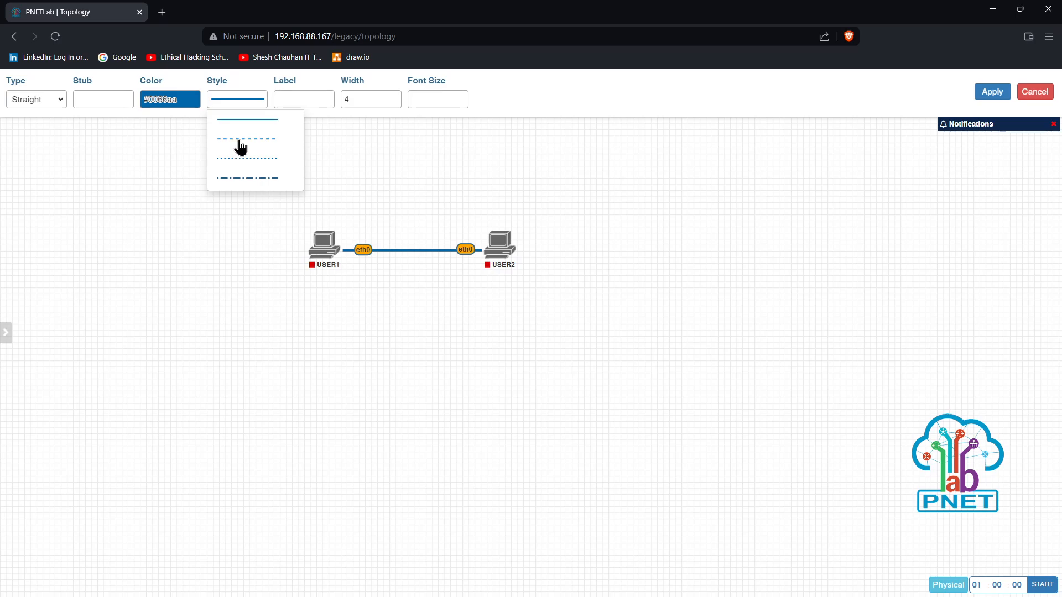
pyautogui.click(239, 144)
pyautogui.click(237, 99)
pyautogui.click(241, 162)
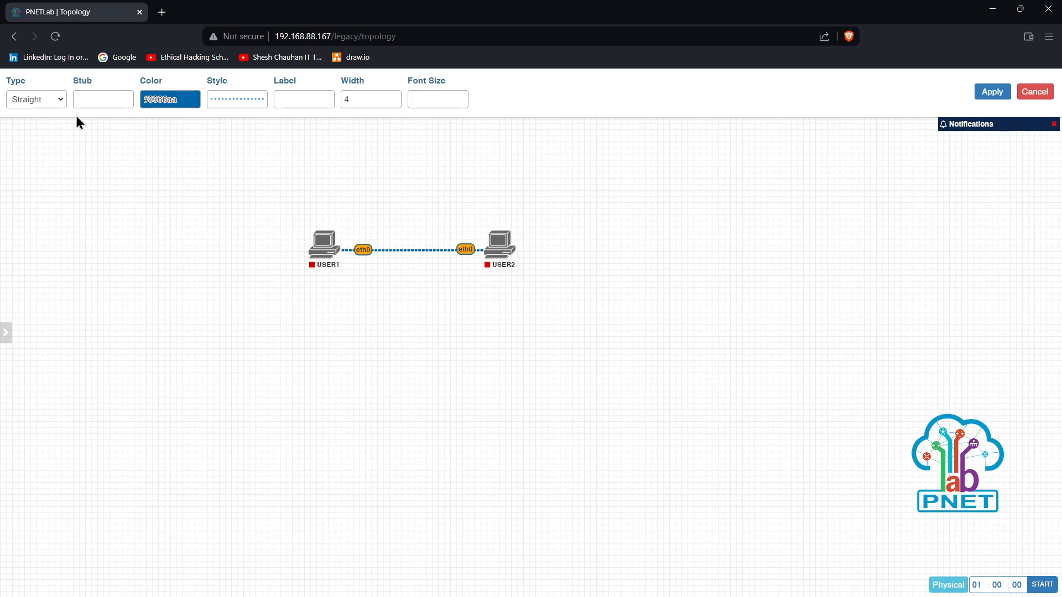
pyautogui.click(263, 105)
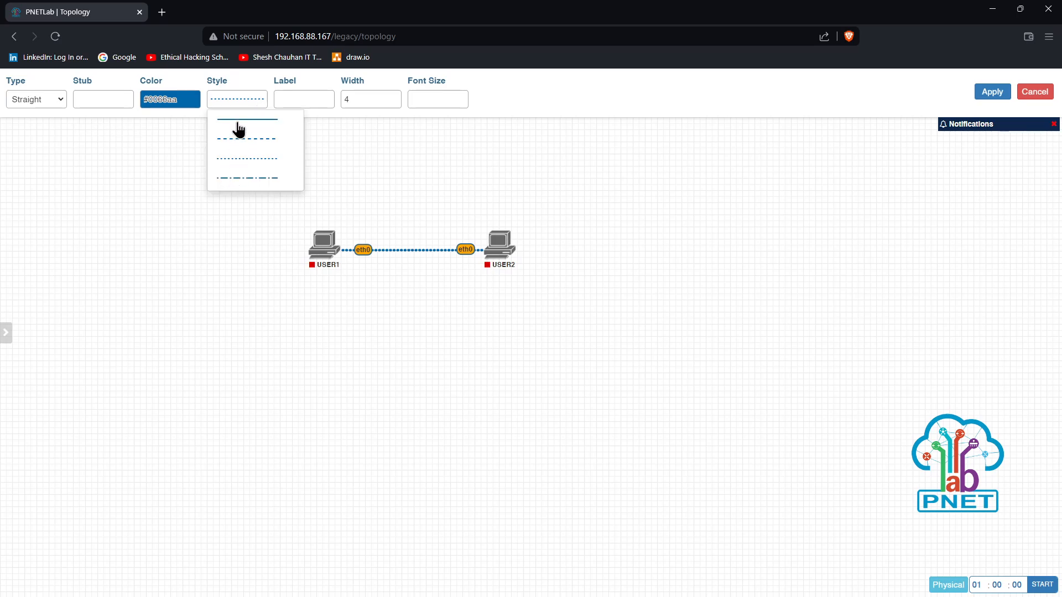
pyautogui.click(237, 125)
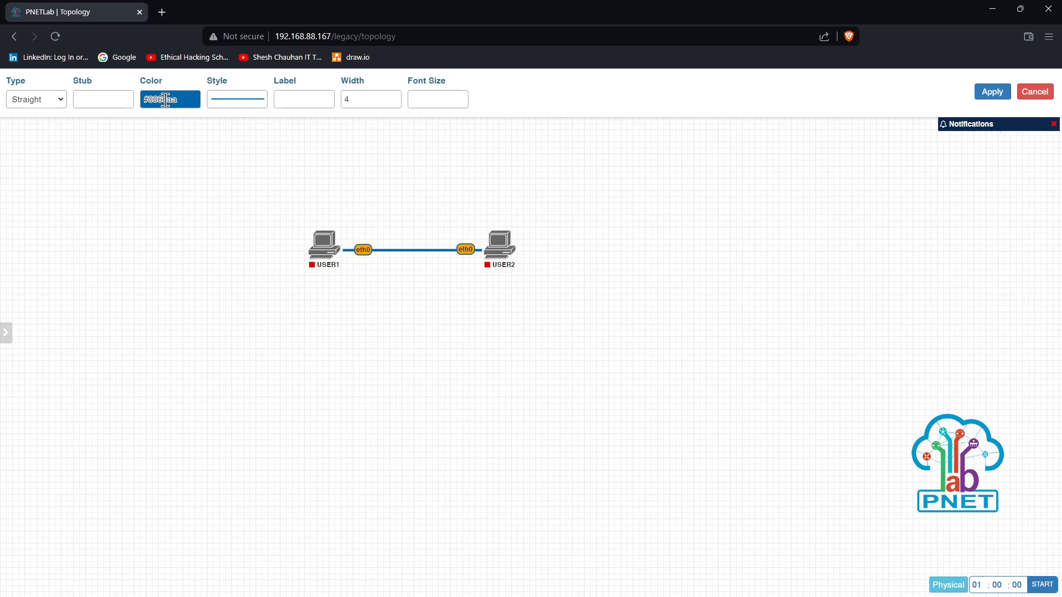
pyautogui.click(237, 99)
pyautogui.click(256, 160)
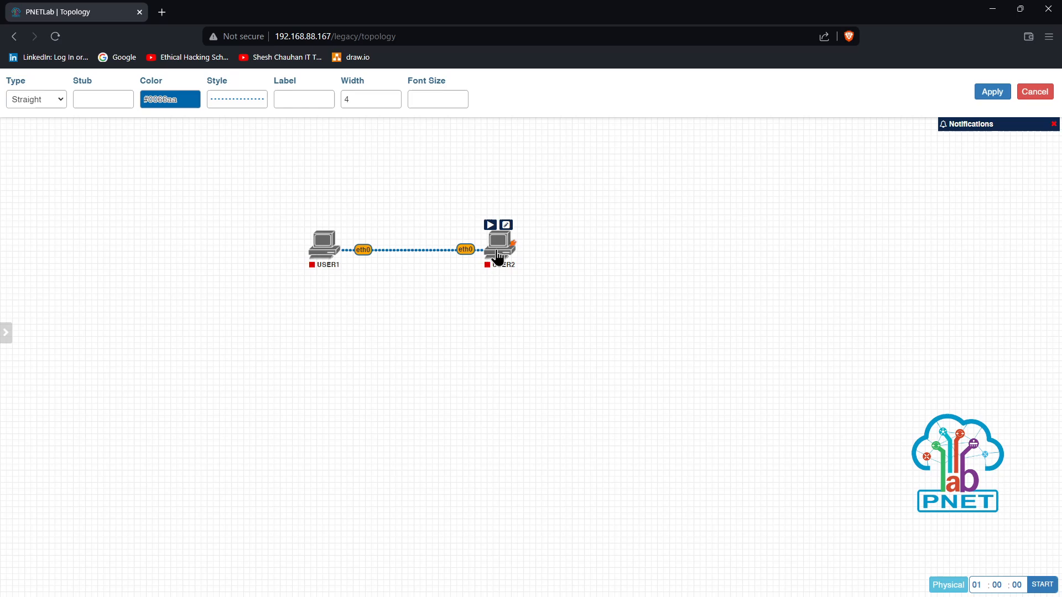
# Make the link a Bezier curve, place USER2 up-right of USER1, and apply
pyautogui.click(62, 100)
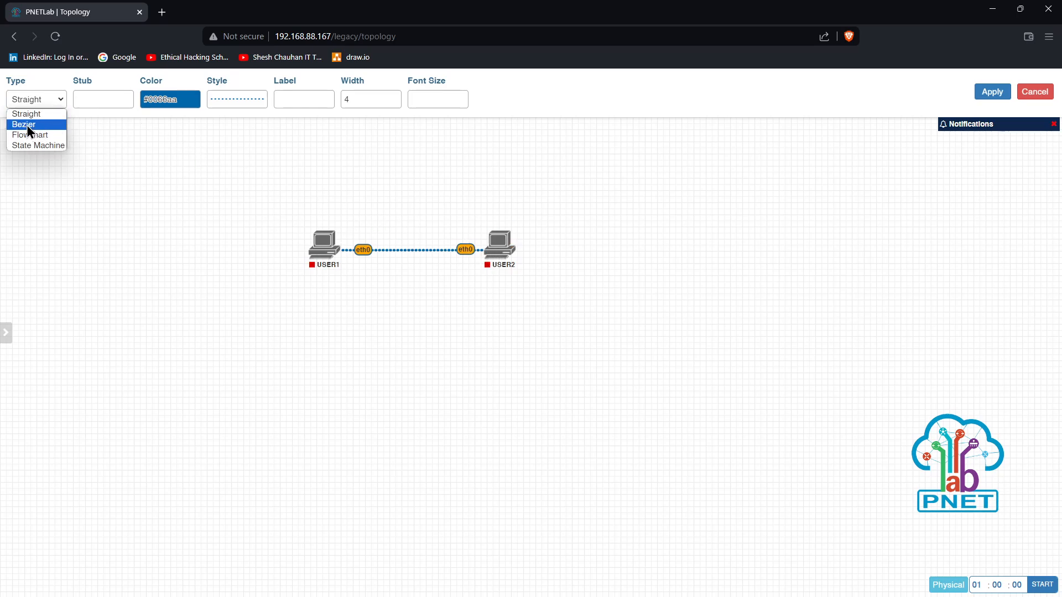
pyautogui.click(27, 125)
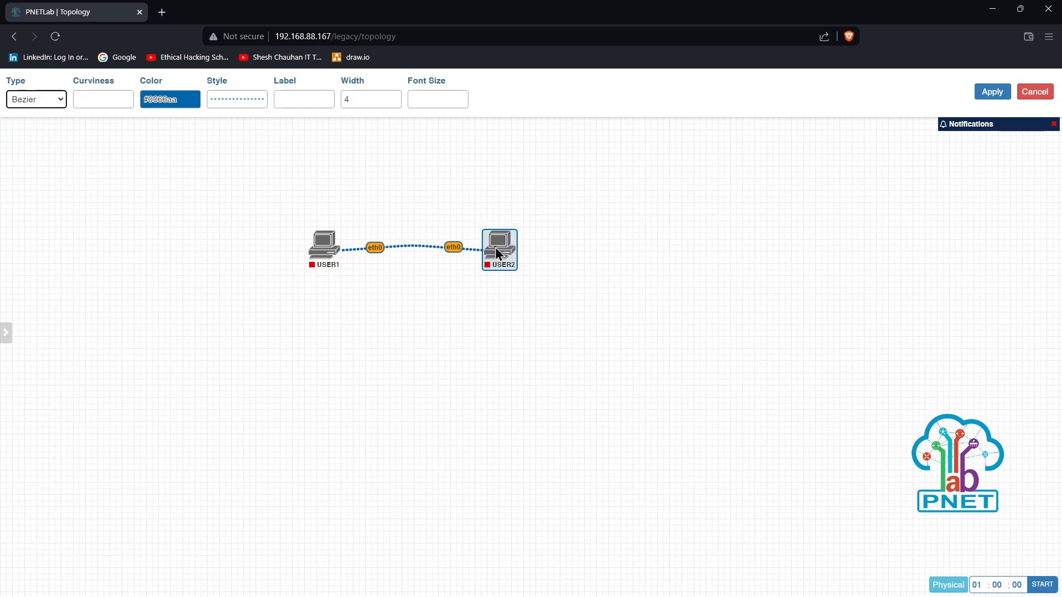
pyautogui.moveTo(497, 251); pyautogui.dragTo(506, 200)
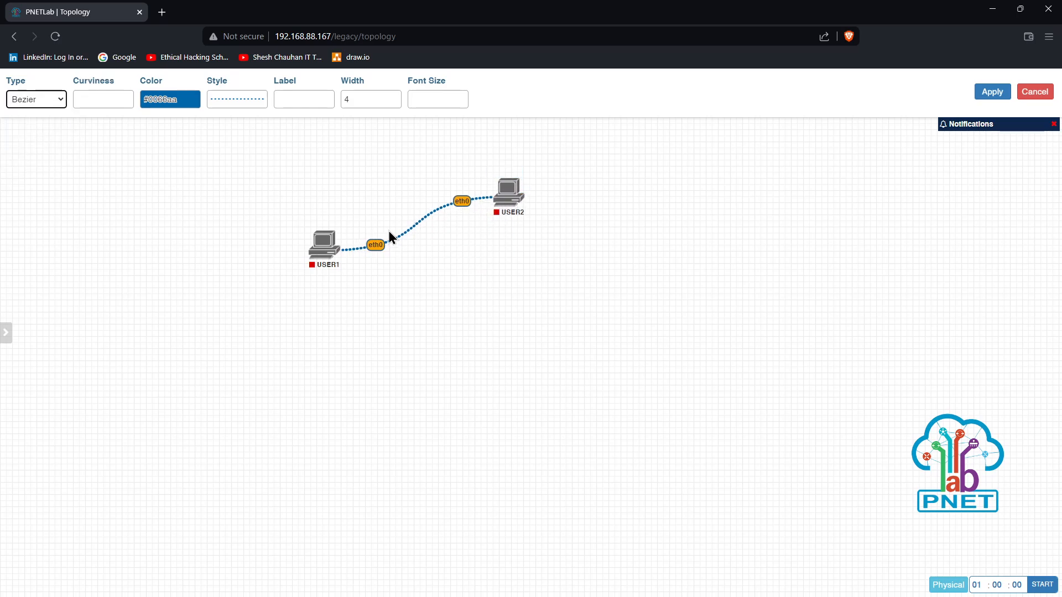
pyautogui.moveTo(325, 245); pyautogui.dragTo(362, 269)
pyautogui.moveTo(504, 204); pyautogui.dragTo(504, 212)
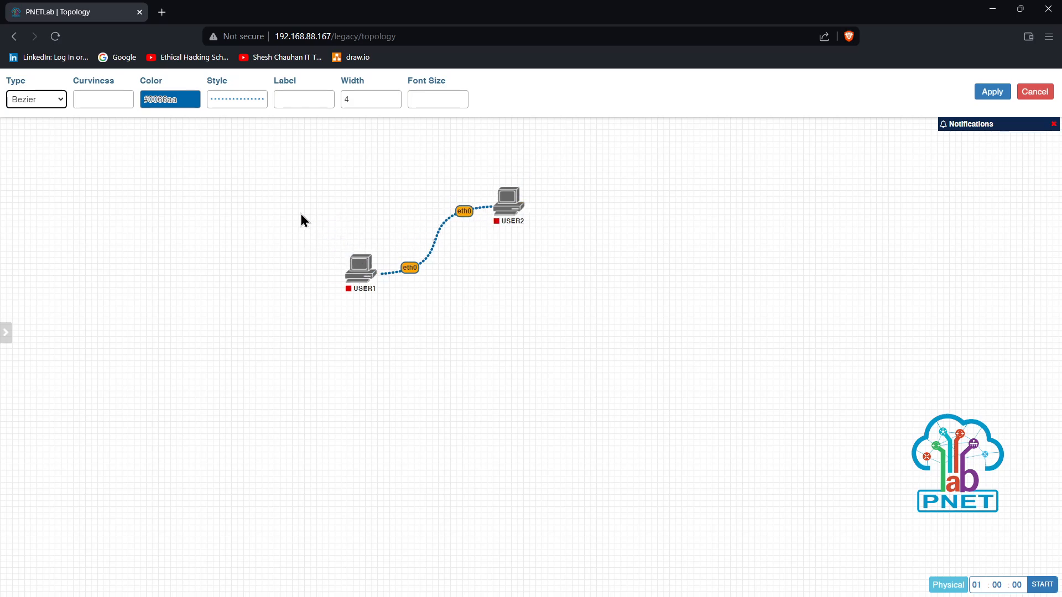
pyautogui.click(54, 101)
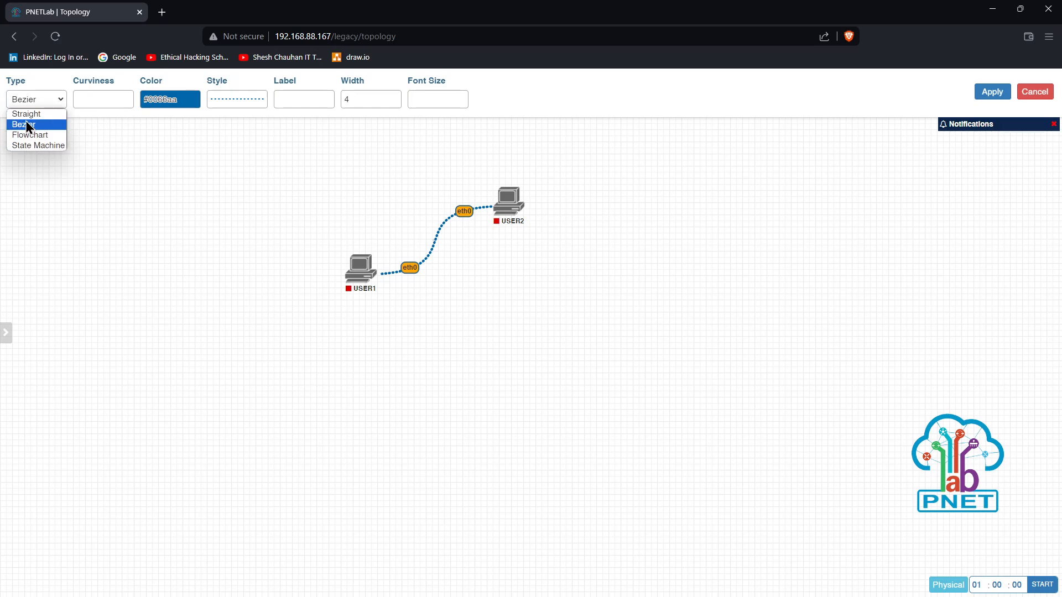
pyautogui.click(163, 184)
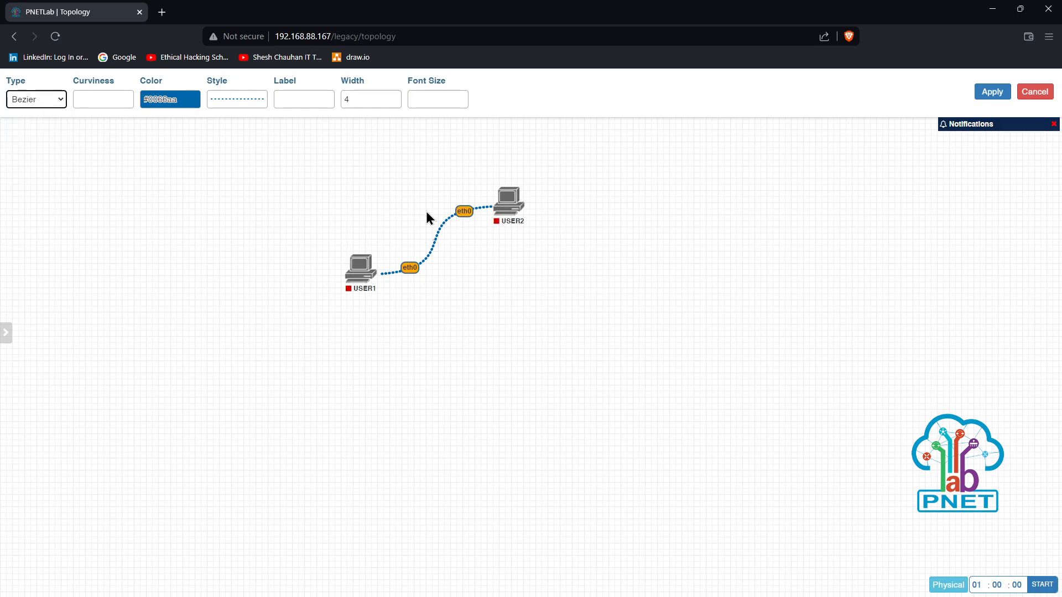
pyautogui.click(992, 91)
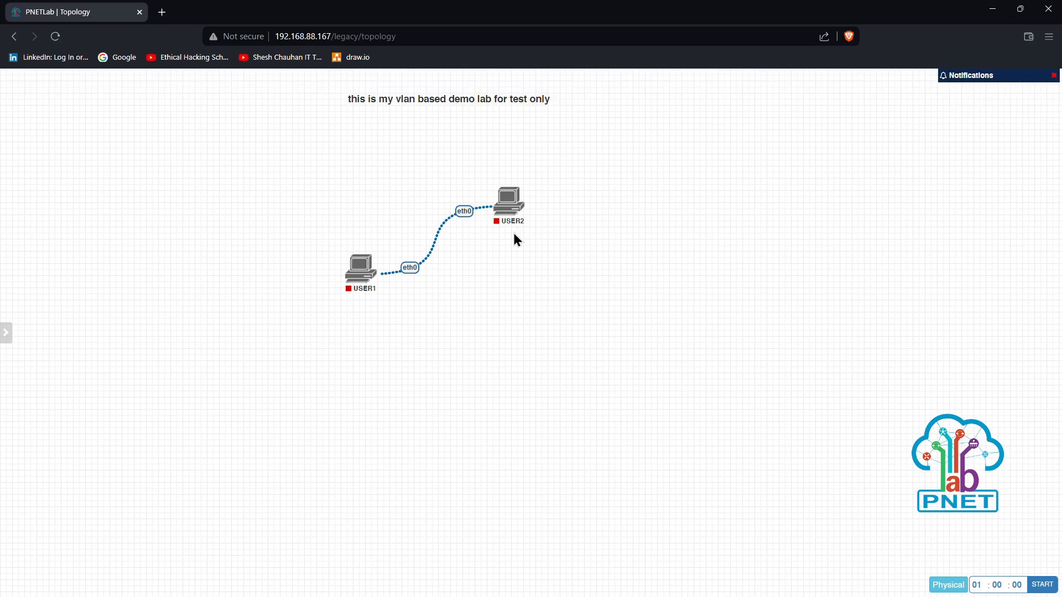
# Start USER2 and open its console, narrowed and placed mid-screen
pyautogui.rightClick(504, 202)
pyautogui.click(534, 228)
pyautogui.moveTo(514, 211)
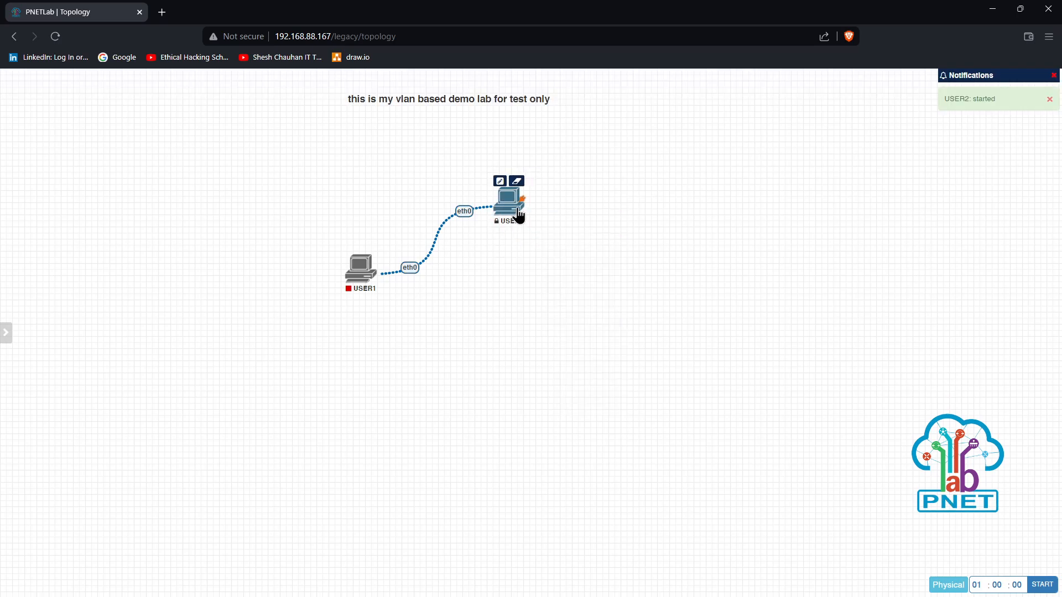
pyautogui.click(508, 205)
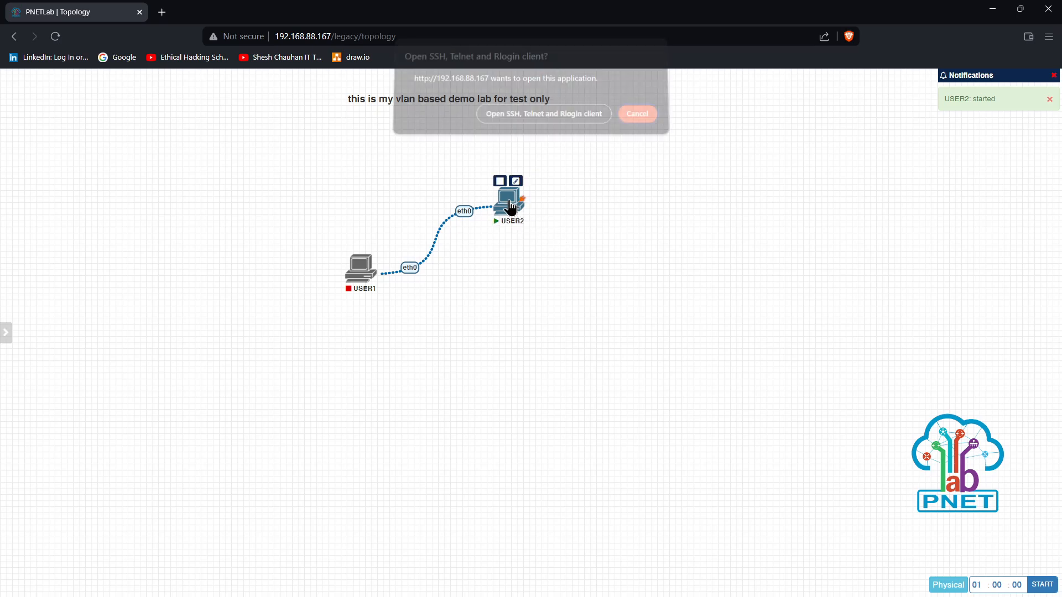
pyautogui.click(538, 121)
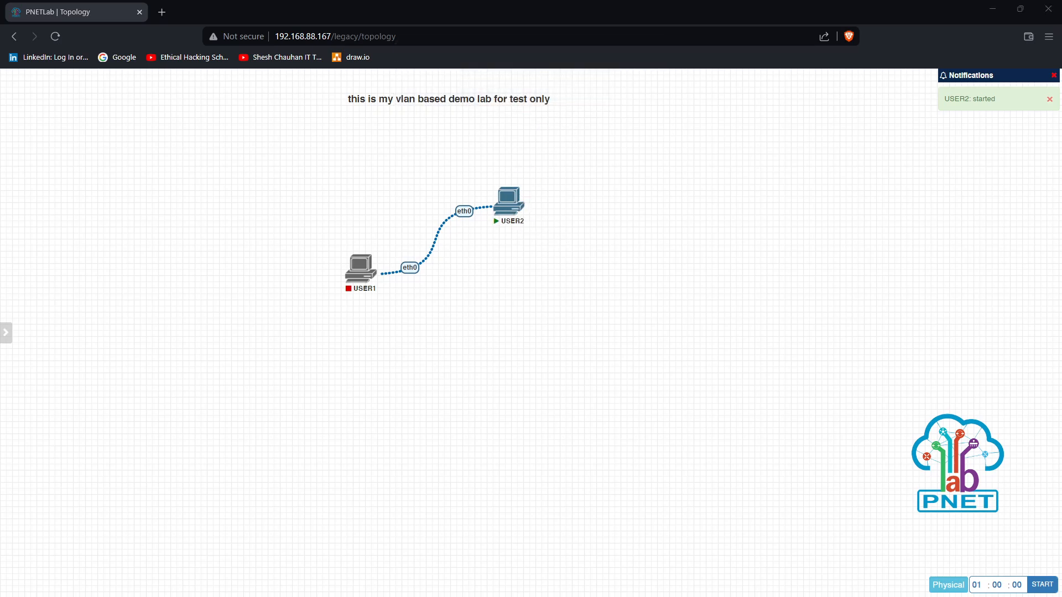
pyautogui.moveTo(811, 358); pyautogui.dragTo(661, 301)
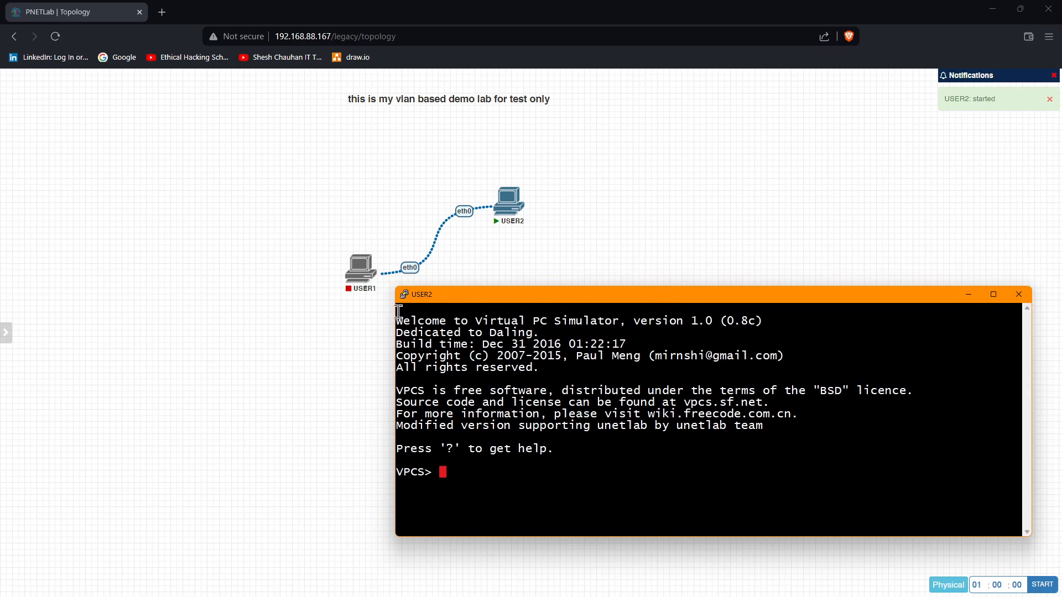
pyautogui.moveTo(395, 313); pyautogui.dragTo(545, 318)
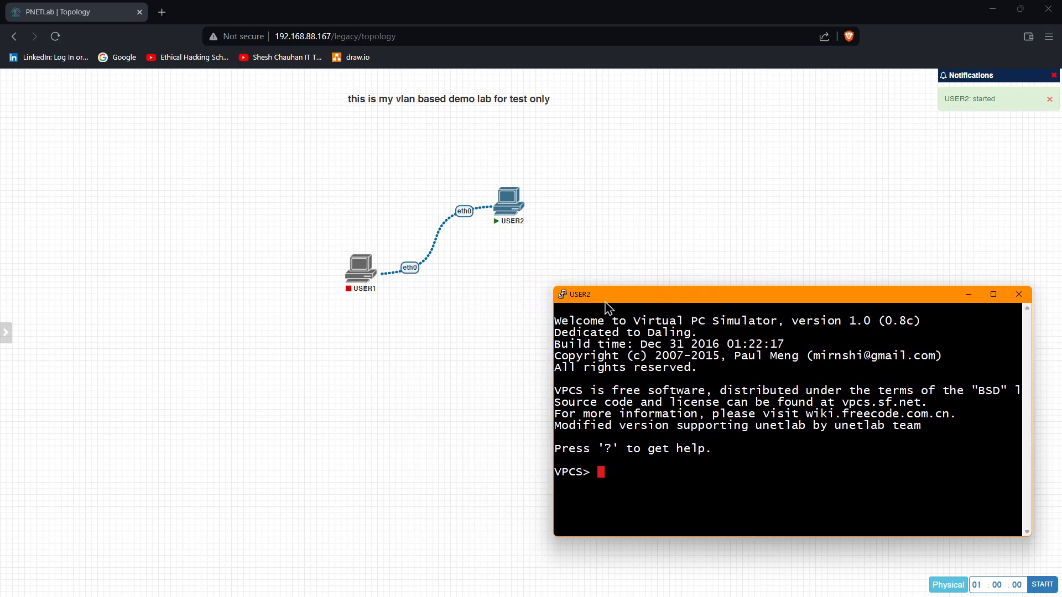
pyautogui.moveTo(606, 298); pyautogui.dragTo(548, 285)
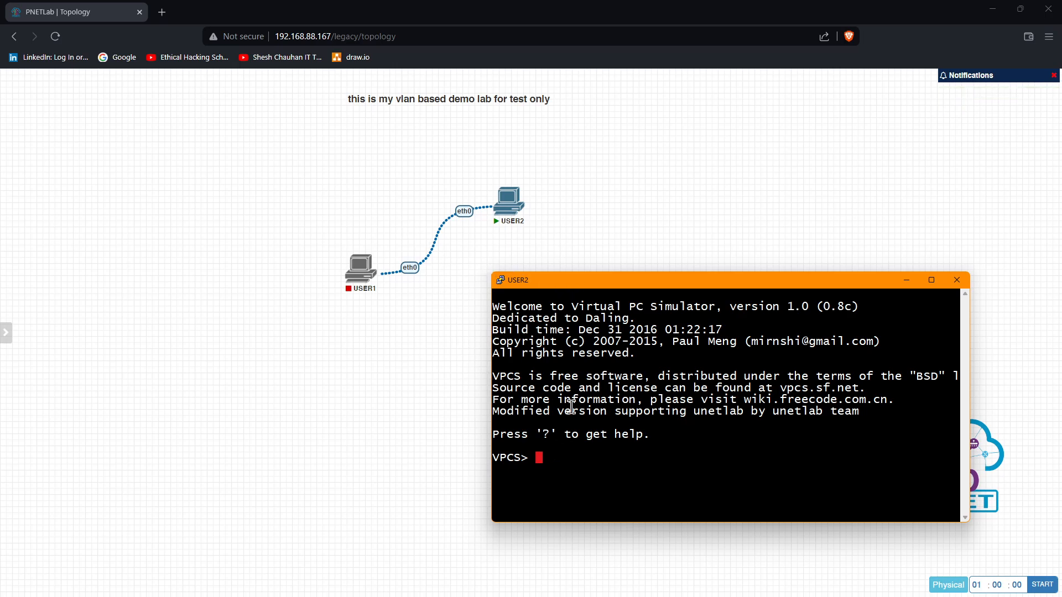
# Run 'ip 10.0.0.1 255.0.0.0', confirm 10.0.0.1/8 with 'sh ip', then minimize the console
pyautogui.write('sh ip')
pyautogui.press('Return')
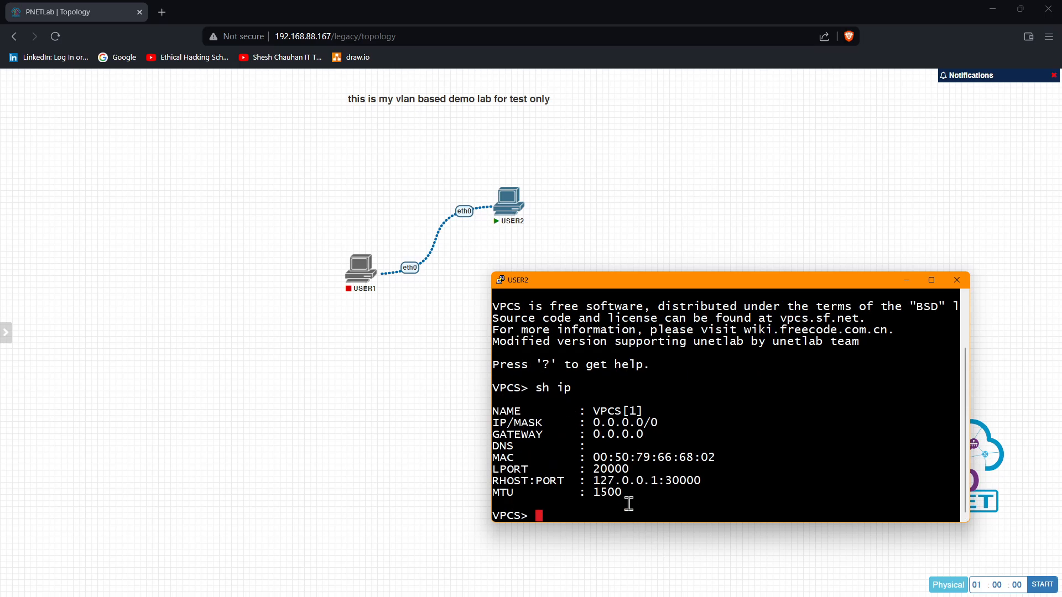
pyautogui.write('ip 10.0')
pyautogui.write('.0.1 255.0.0.0.')
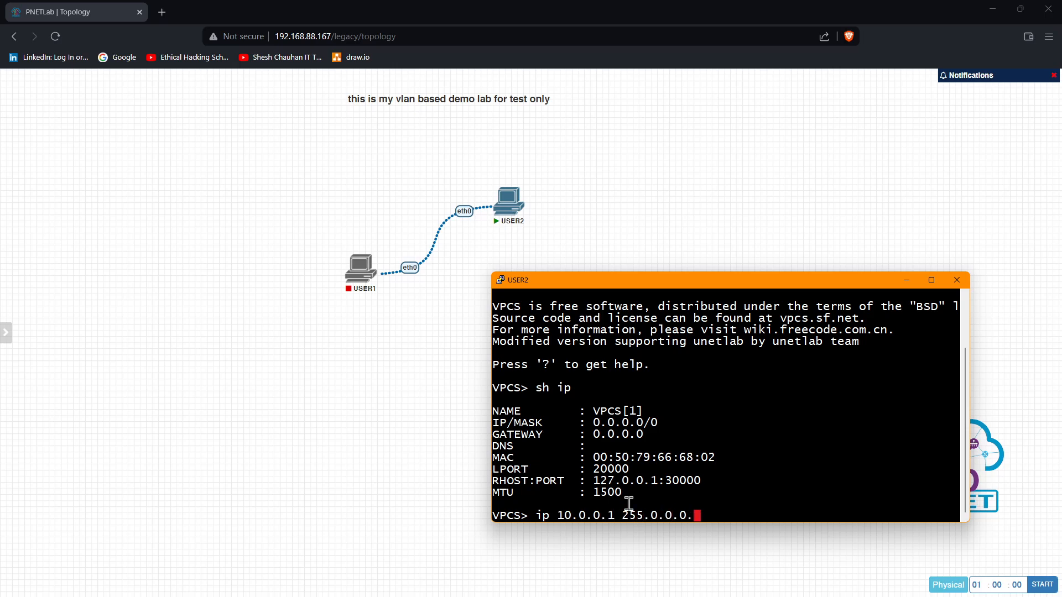
pyautogui.press('BackSpace')
pyautogui.press('Return')
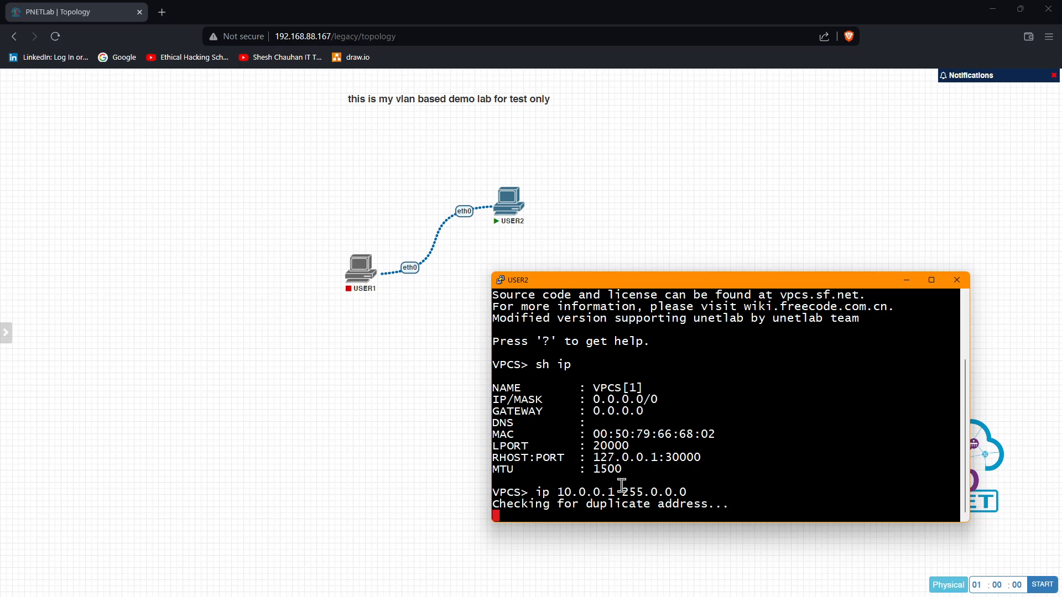
pyautogui.write('sh ip')
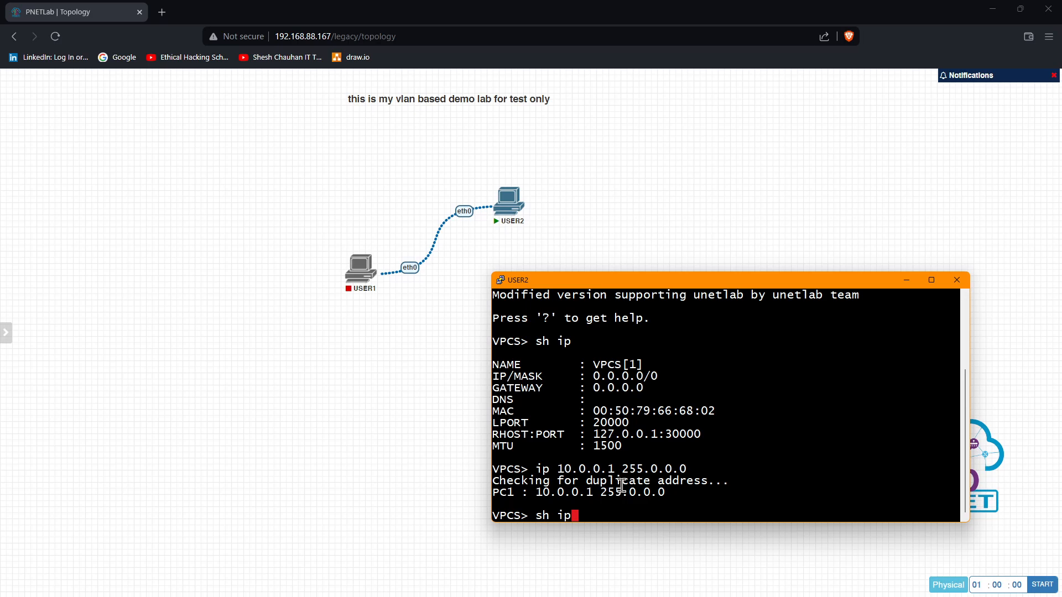
pyautogui.press('Return')
pyautogui.moveTo(585, 424); pyautogui.dragTo(657, 424)
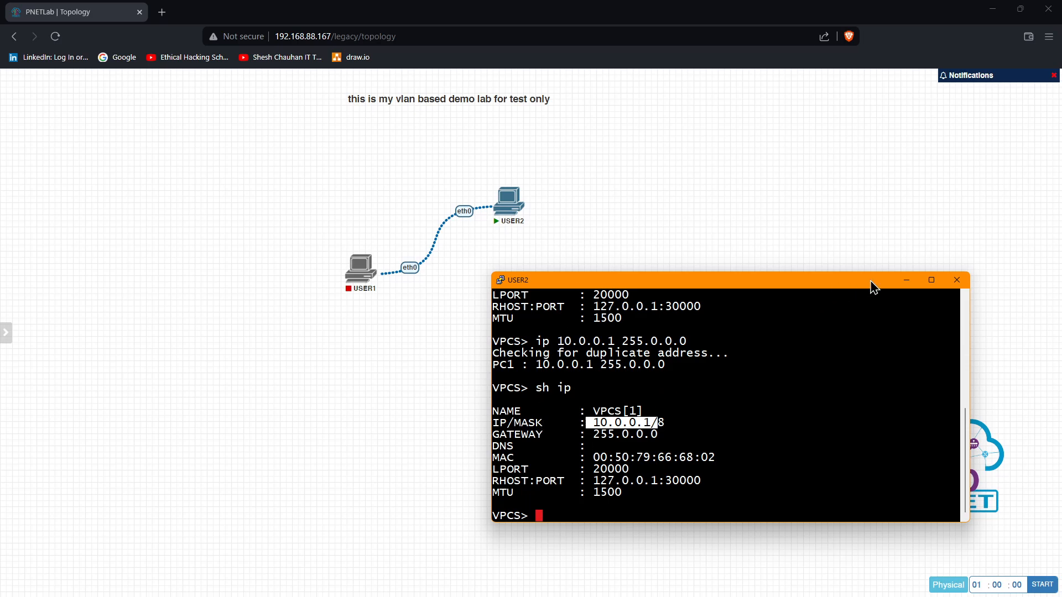
pyautogui.click(919, 283)
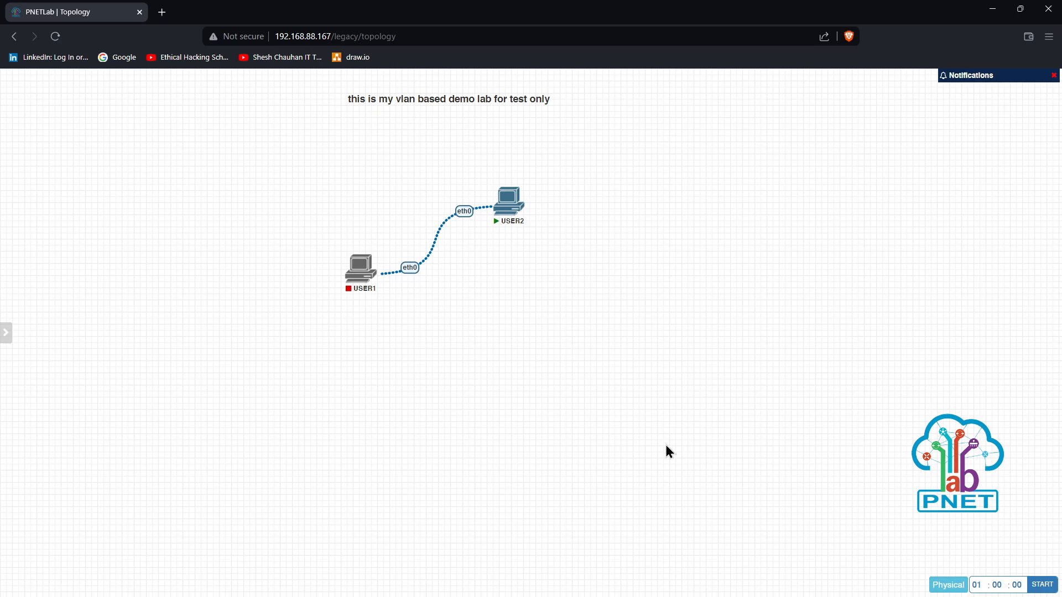
# Restore and narrow the lab browser on the right, with the VM root console moved left beside it
pyautogui.doubleClick(422, 18)
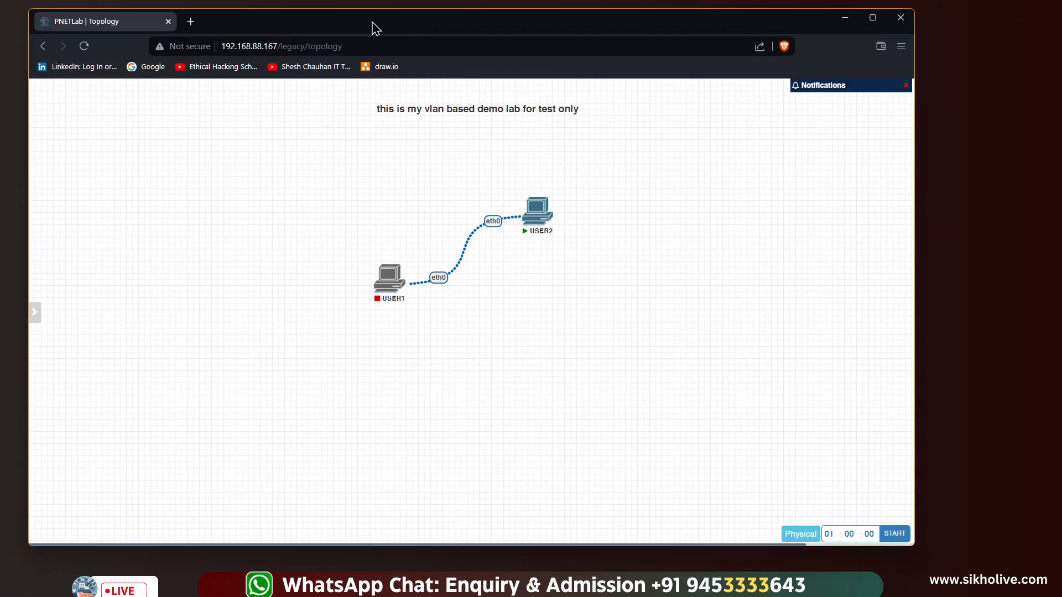
pyautogui.moveTo(372, 26); pyautogui.dragTo(512, 25)
pyautogui.moveTo(169, 50); pyautogui.dragTo(390, 50)
pyautogui.moveTo(597, 27); pyautogui.dragTo(573, 28)
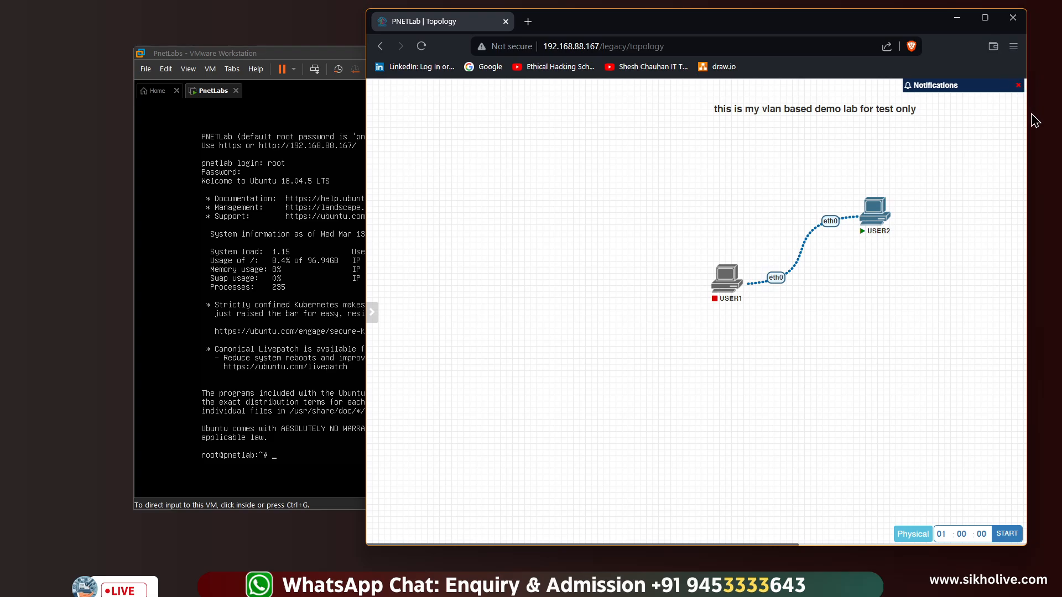
pyautogui.moveTo(1028, 122); pyautogui.dragTo(1048, 122)
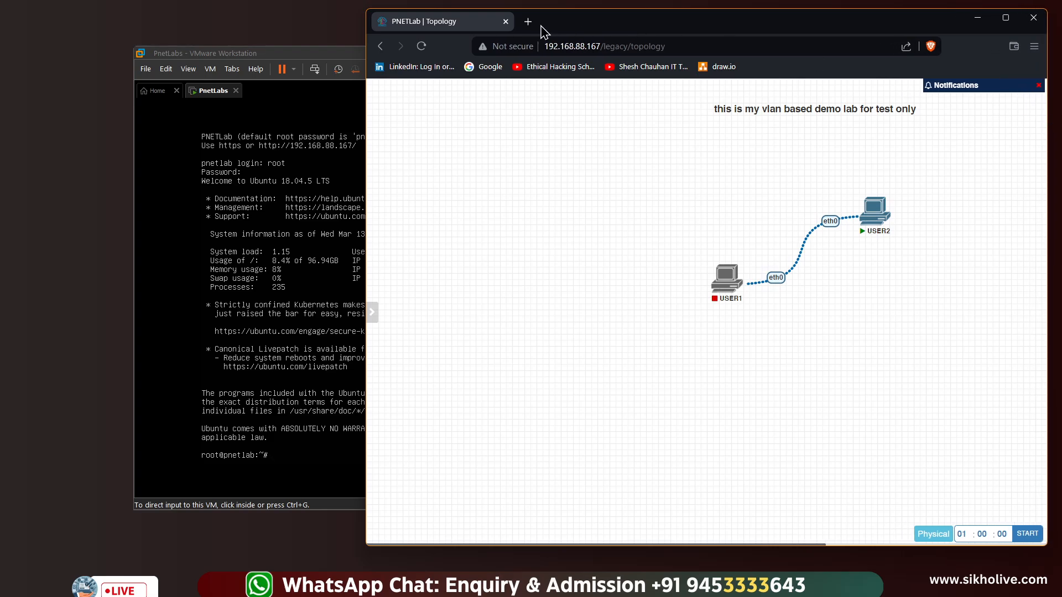
pyautogui.moveTo(365, 94); pyautogui.dragTo(347, 98)
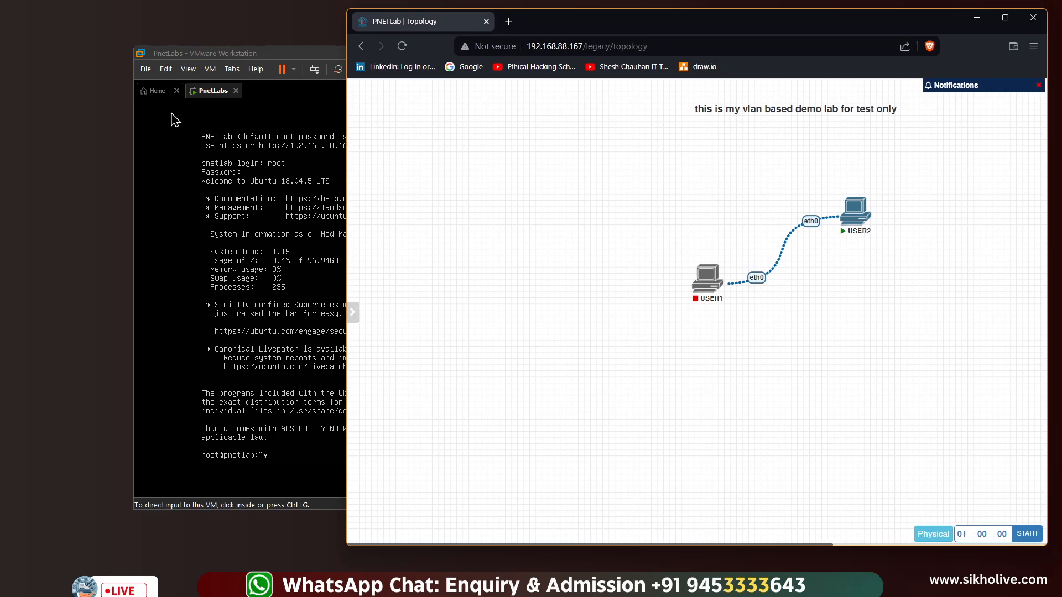
pyautogui.moveTo(247, 59); pyautogui.dragTo(167, 60)
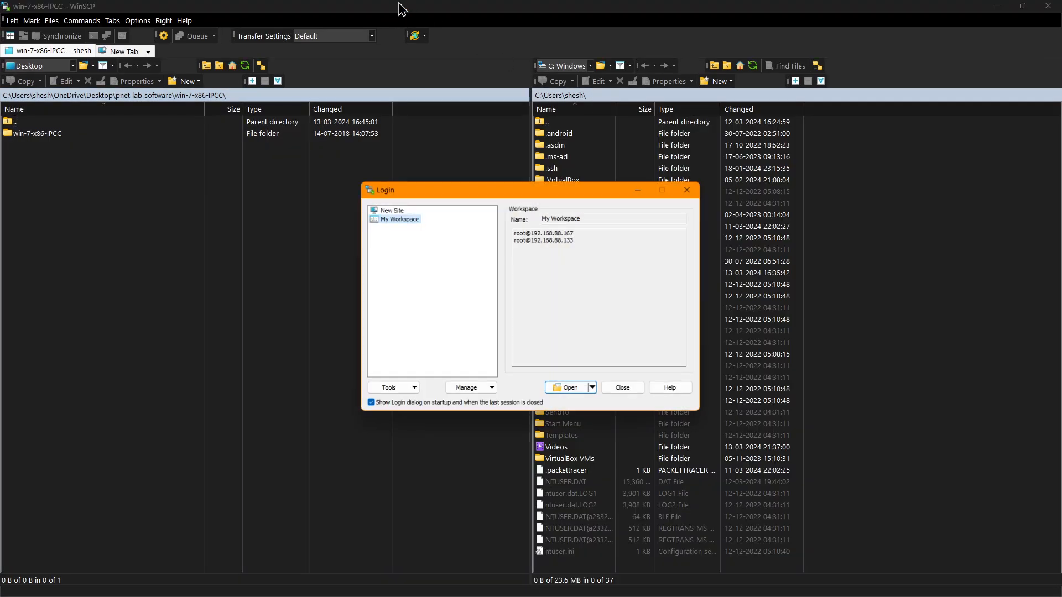
# Dismiss the login window, narrow WinSCP, and start a New Site in a new tab
pyautogui.click(690, 188)
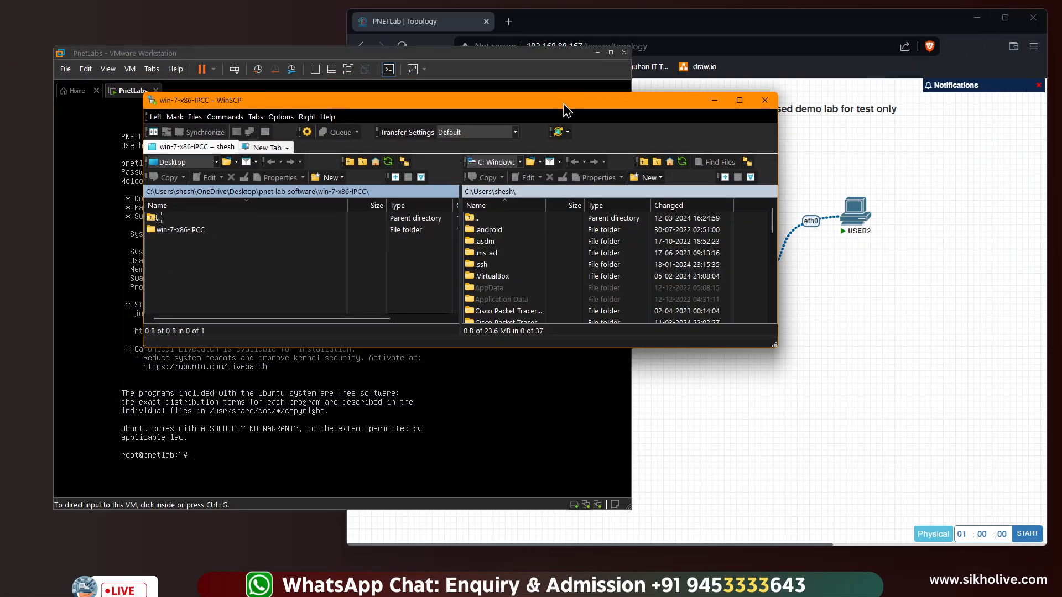
pyautogui.moveTo(777, 134); pyautogui.dragTo(674, 134)
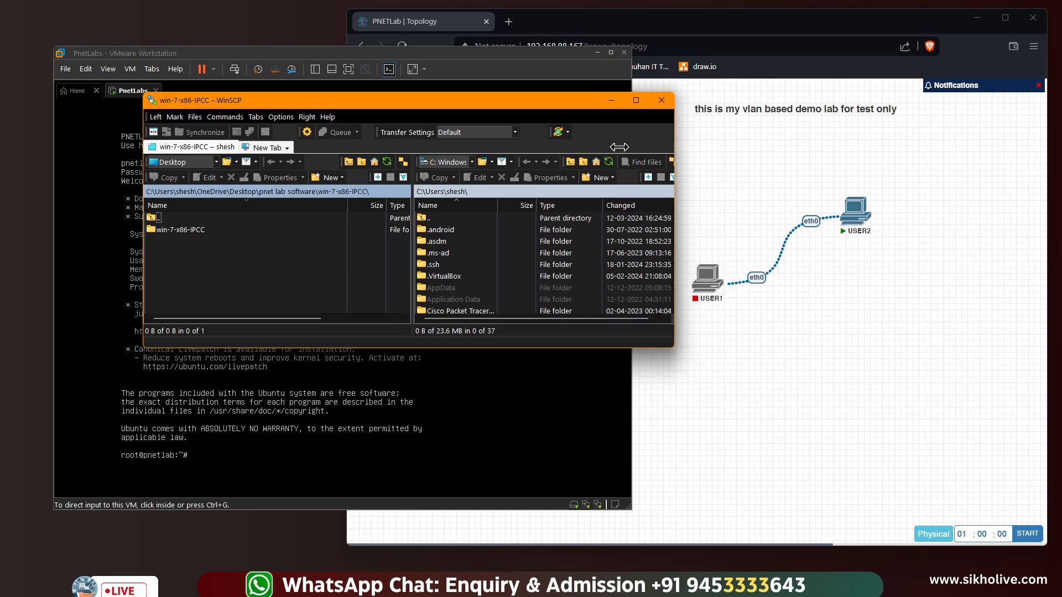
pyautogui.rightClick(209, 147)
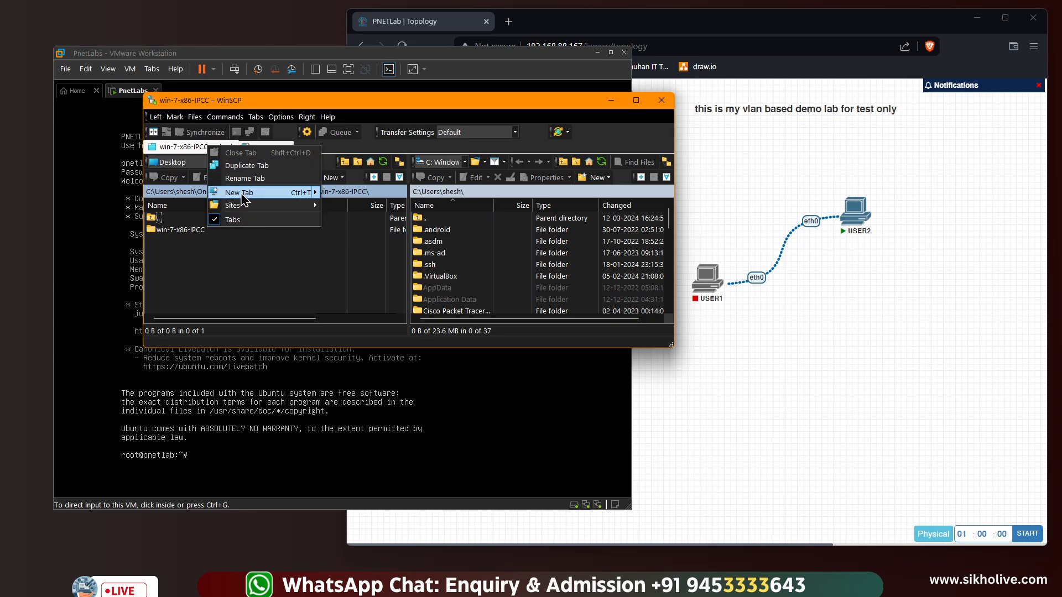
pyautogui.click(243, 165)
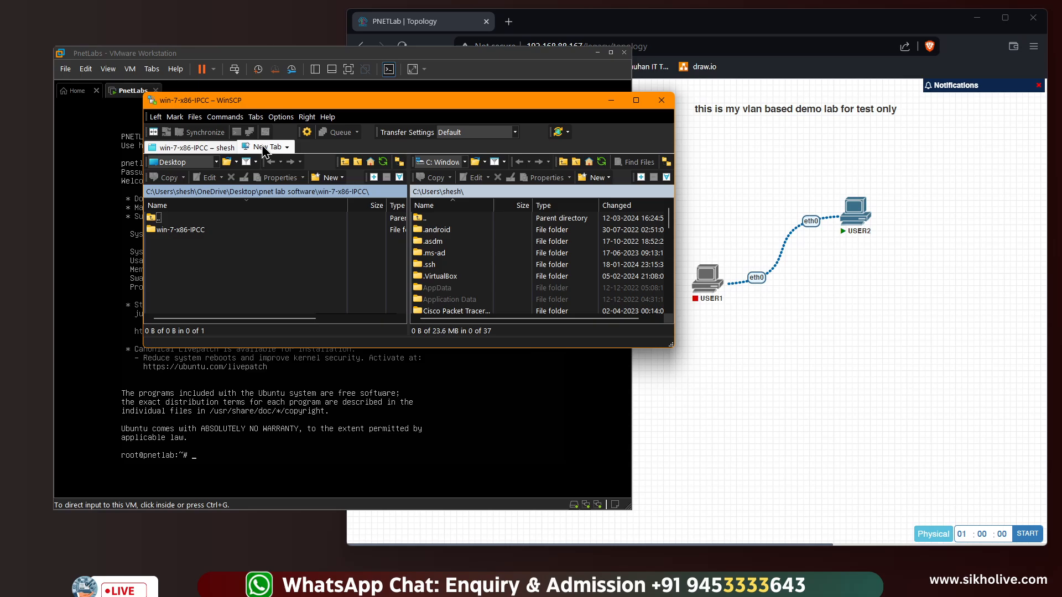
pyautogui.click(273, 151)
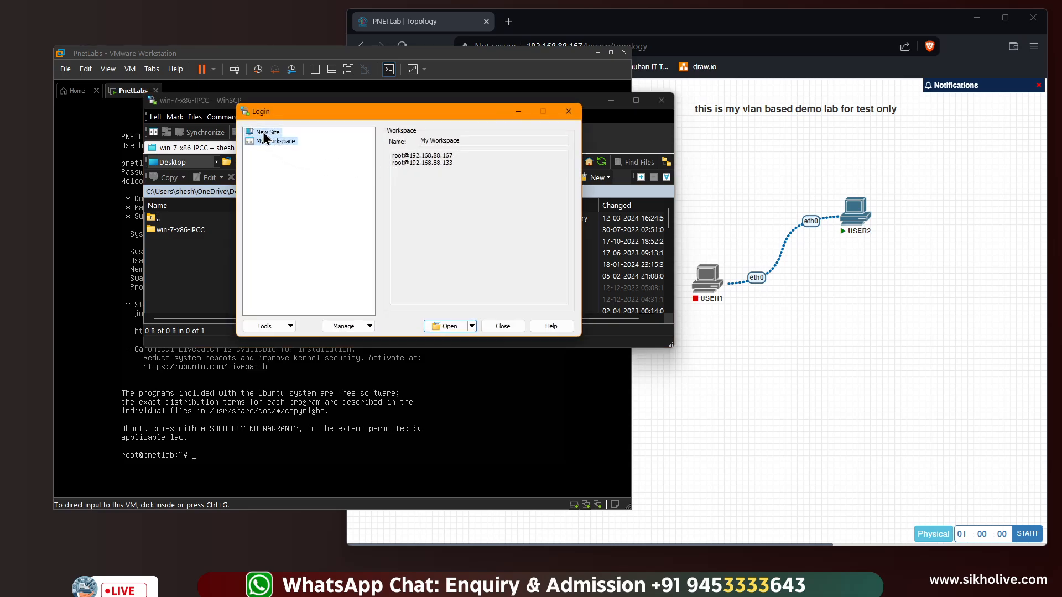
pyautogui.click(264, 131)
# Log in to 192.168.88.167 as root with the account password, accepting the updated host key
pyautogui.click(404, 182)
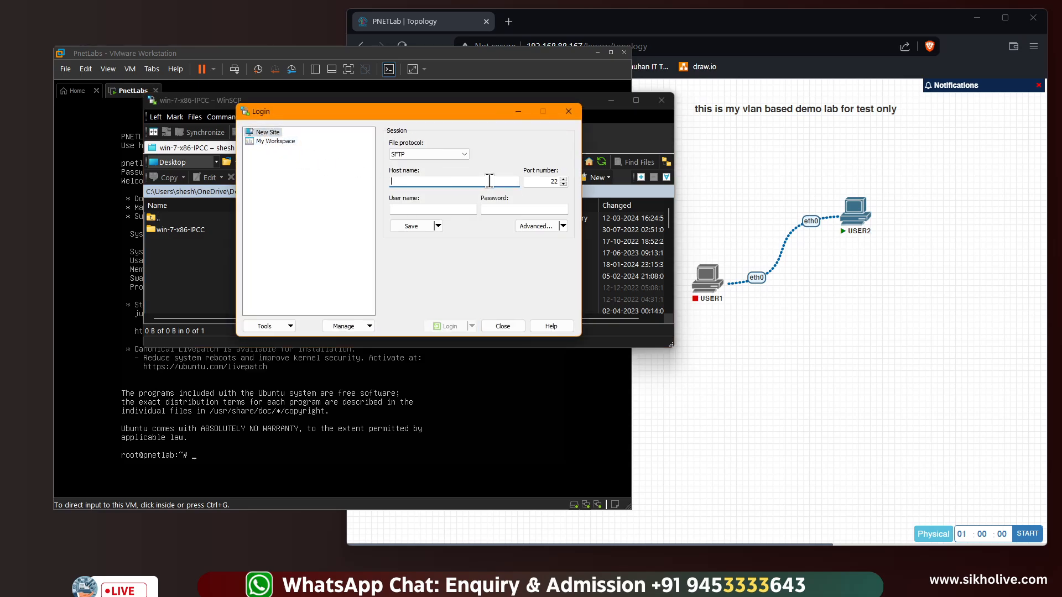
pyautogui.write('192.168.88.167')
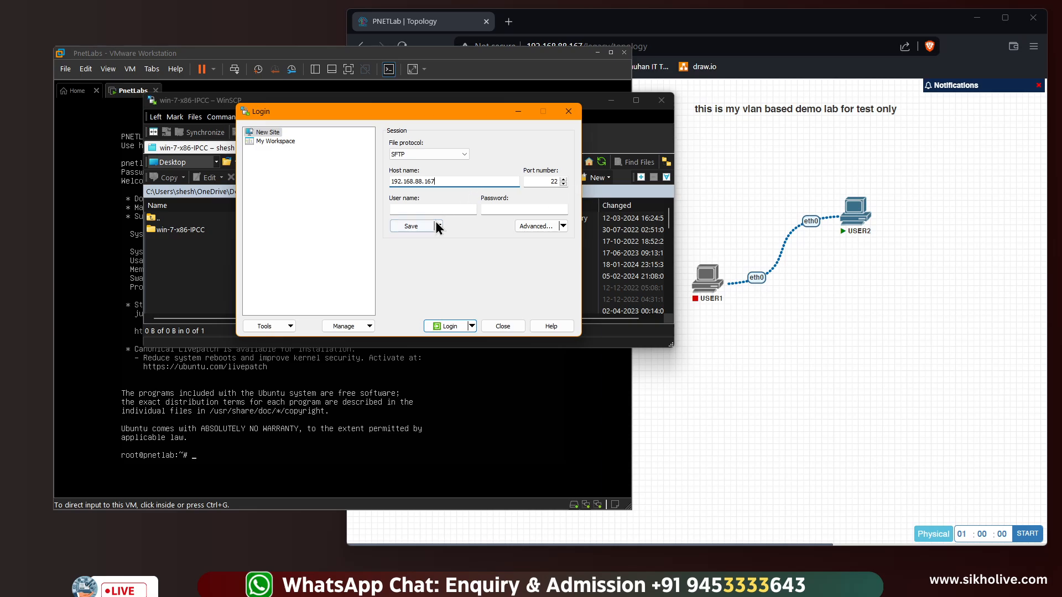
pyautogui.click(418, 210)
pyautogui.click(498, 209)
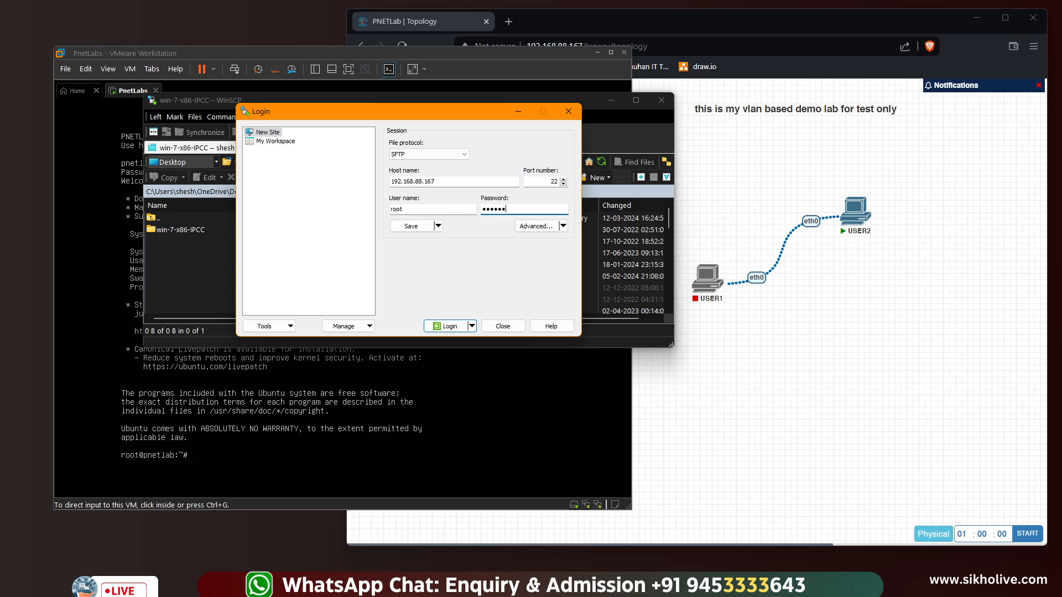
pyautogui.click(446, 326)
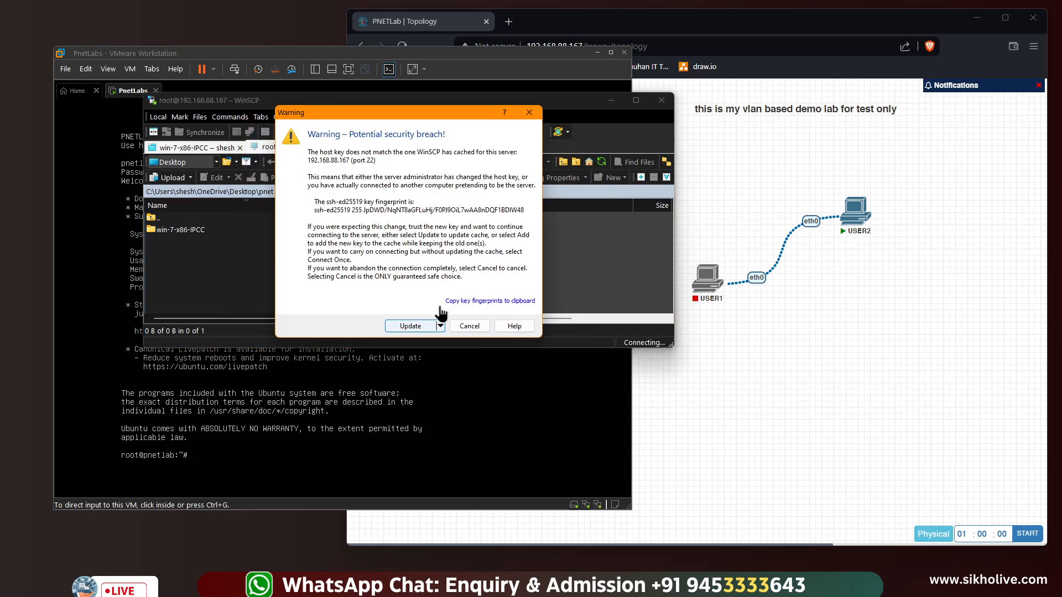
pyautogui.click(417, 329)
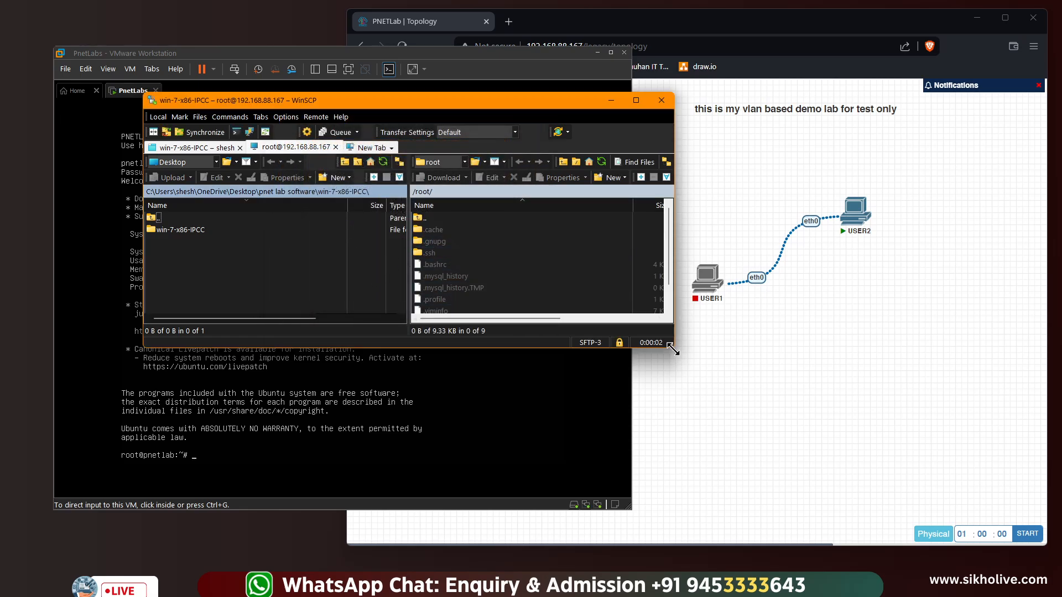
# Enlarge and reposition WinSCP, with the local side at the pnet lab software folder
pyautogui.moveTo(673, 349); pyautogui.dragTo(754, 431)
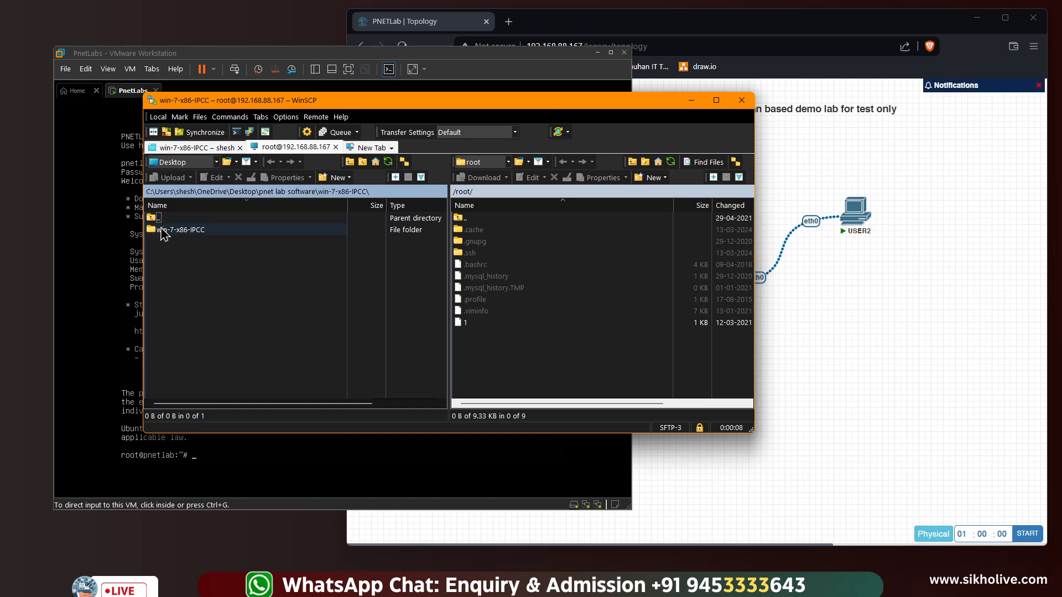
pyautogui.doubleClick(155, 218)
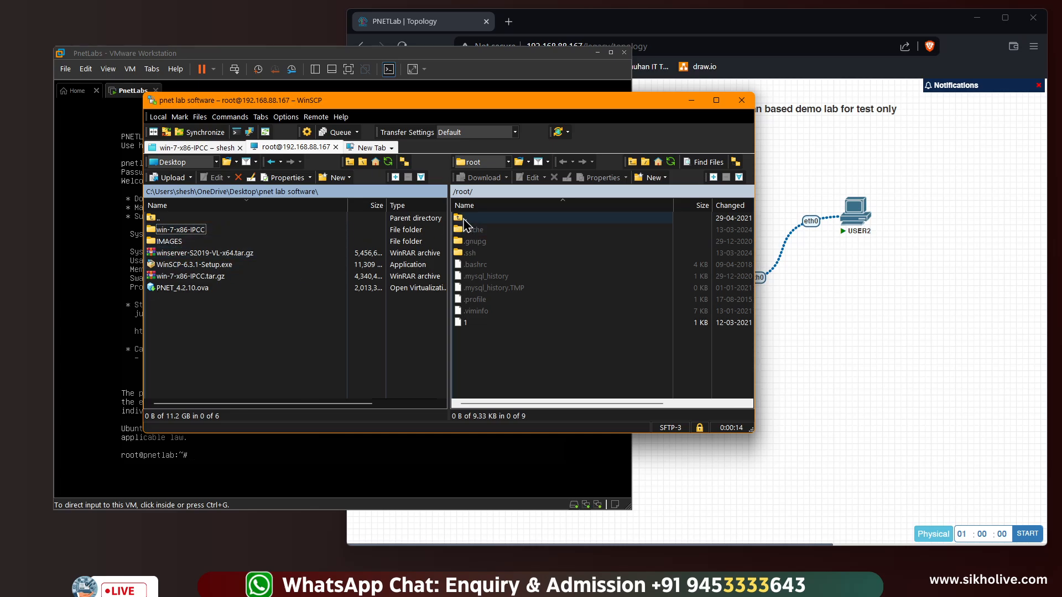
pyautogui.moveTo(310, 102); pyautogui.dragTo(348, 185)
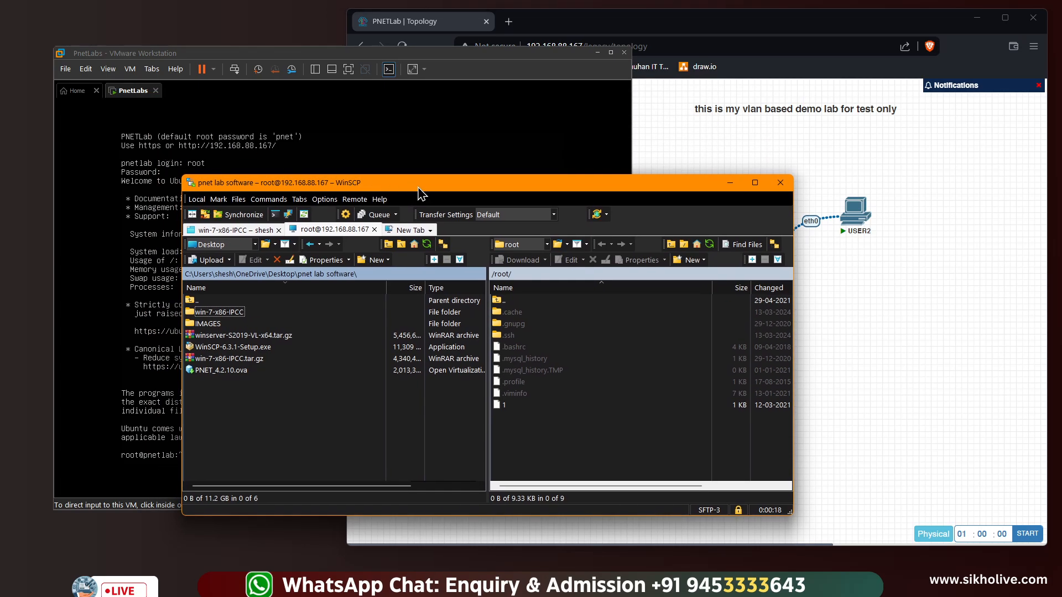
pyautogui.moveTo(421, 191); pyautogui.dragTo(389, 142)
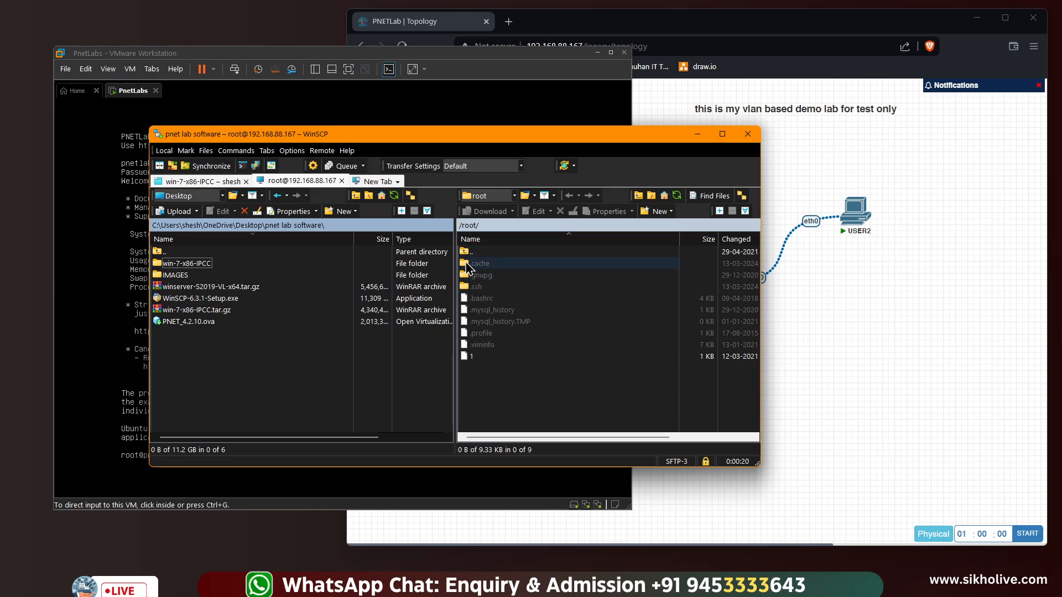
# Go up to / on the server, into opt/unetlab/addons, check dynamips and iol, then open qemu
pyautogui.click(467, 254)
pyautogui.doubleClick(466, 254)
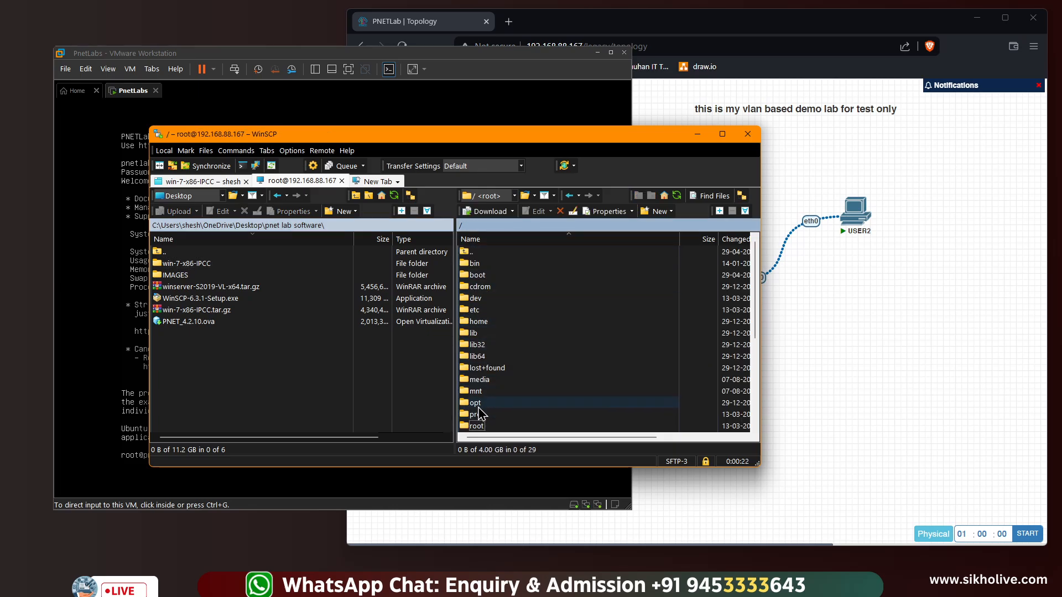
pyautogui.click(477, 404)
pyautogui.doubleClick(478, 406)
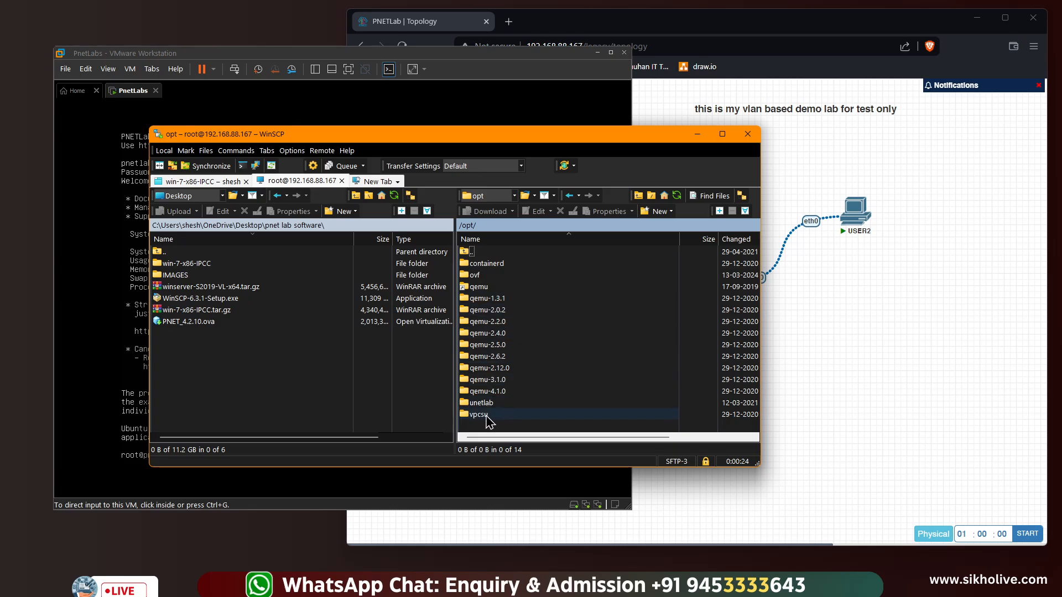
pyautogui.doubleClick(482, 404)
pyautogui.doubleClick(482, 265)
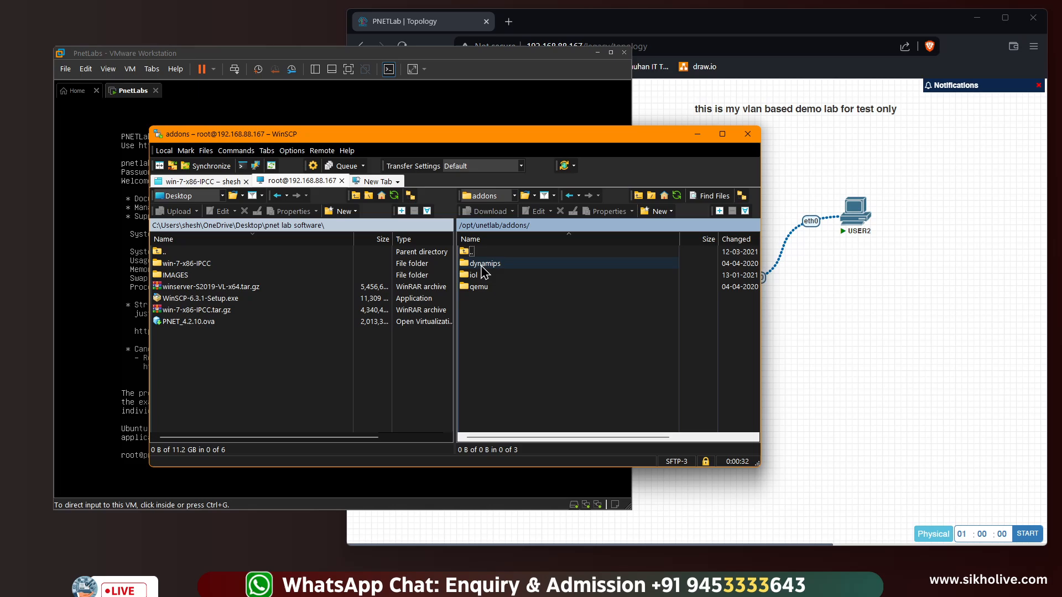
pyautogui.doubleClick(482, 266)
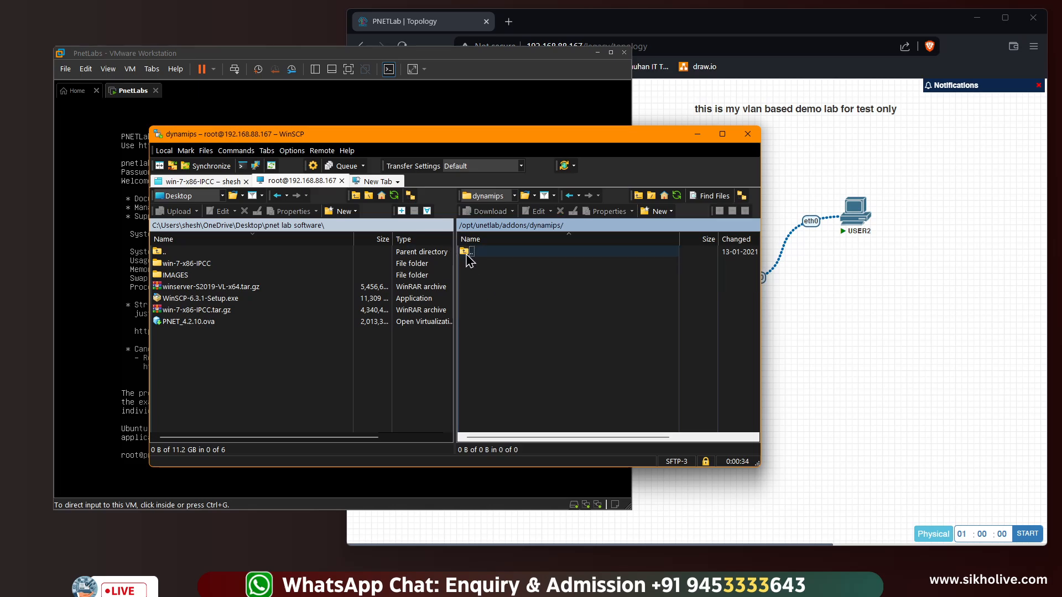
pyautogui.doubleClick(470, 254)
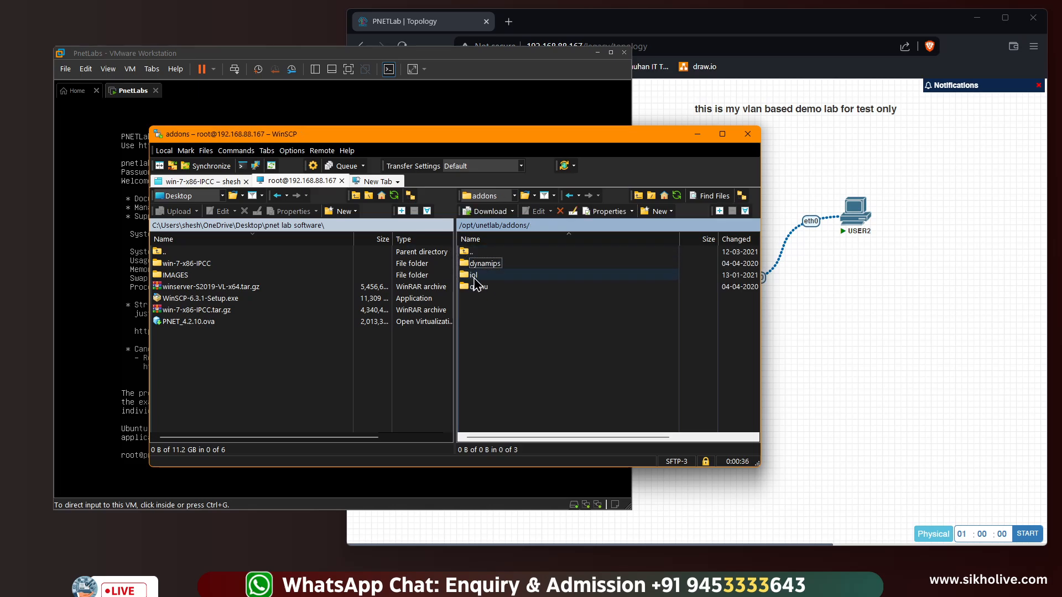
pyautogui.doubleClick(475, 276)
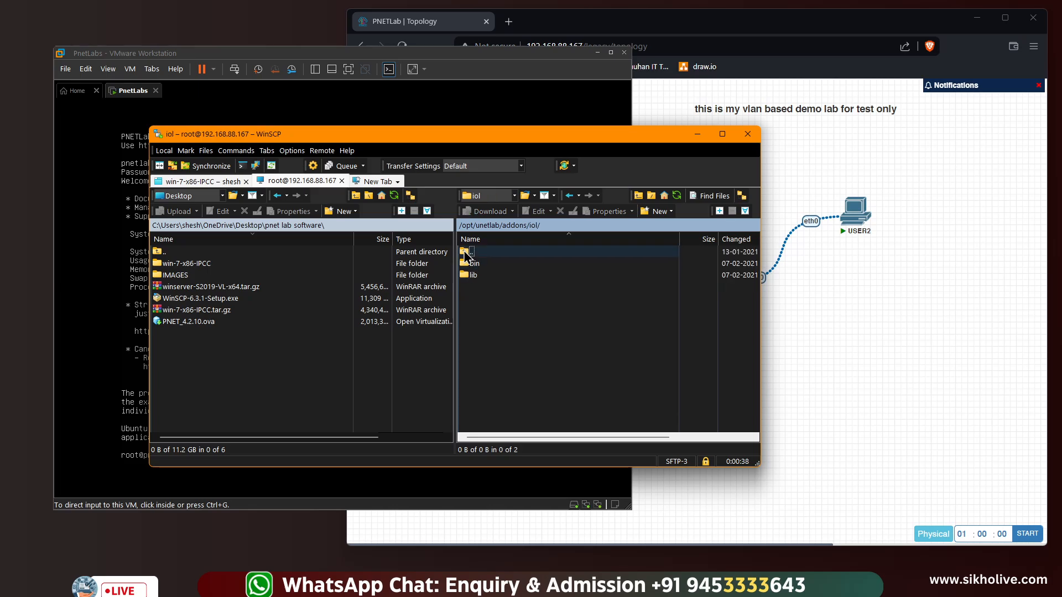
pyautogui.doubleClick(466, 253)
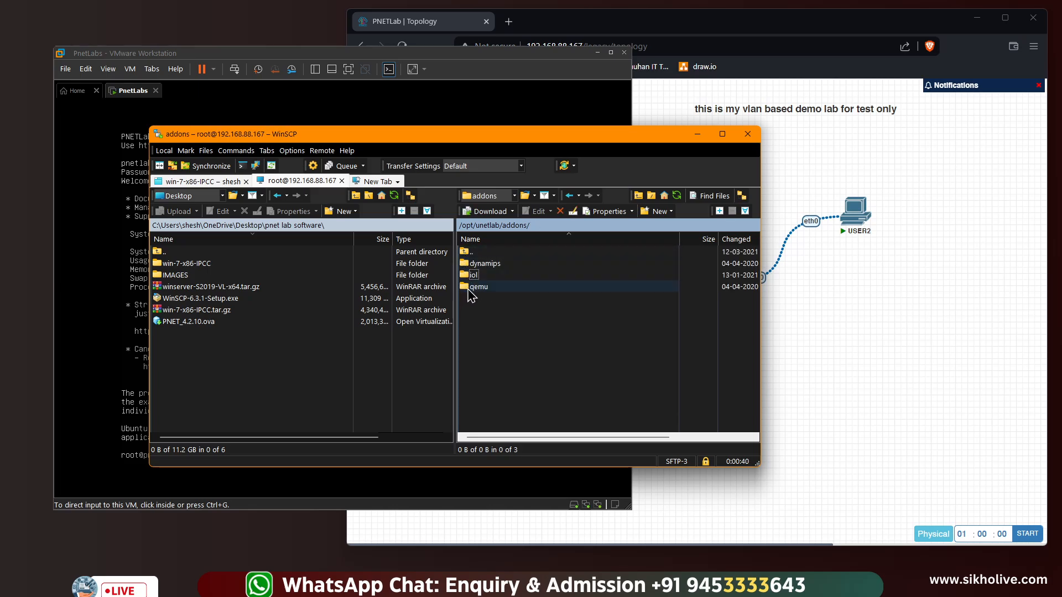
pyautogui.doubleClick(471, 288)
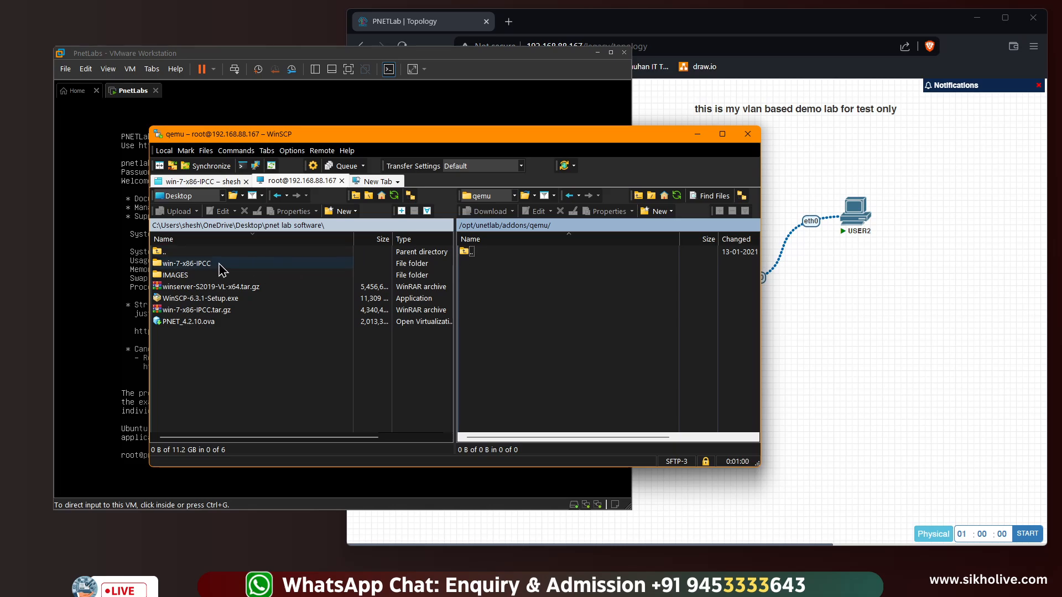
# Open remote iol/bin and local IMAGES, then drag the L3, L2 and i86bi_linux_l2 .bin files across
pyautogui.click(188, 266)
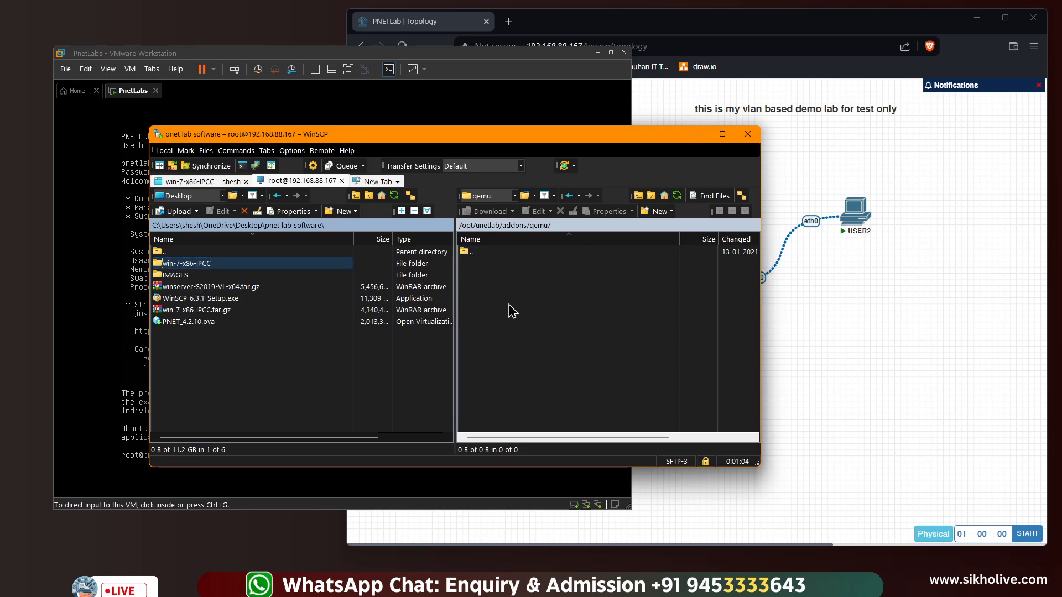
pyautogui.click(468, 255)
pyautogui.doubleClick(468, 253)
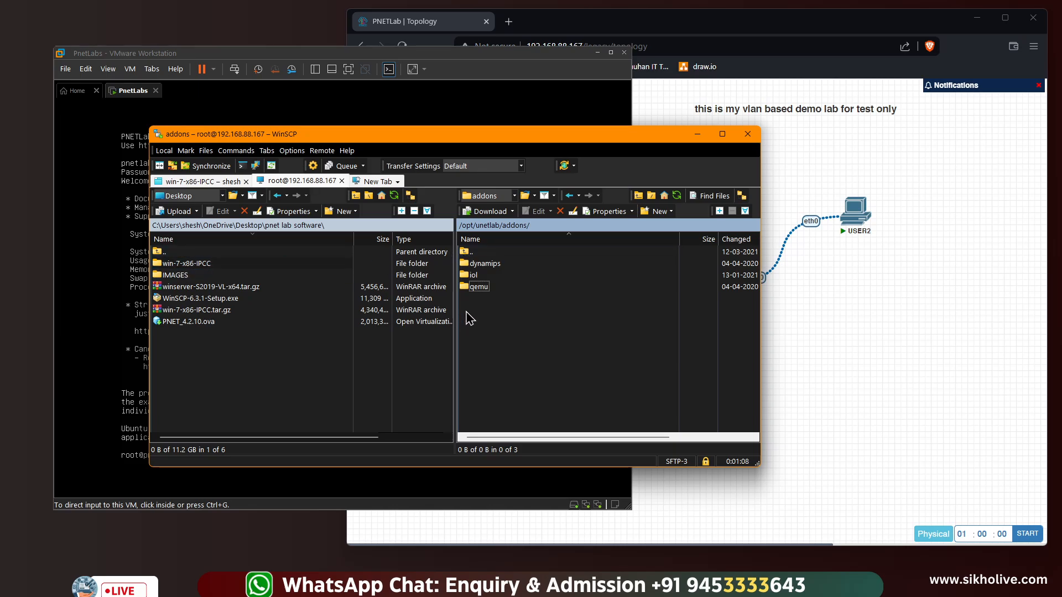
pyautogui.doubleClick(473, 275)
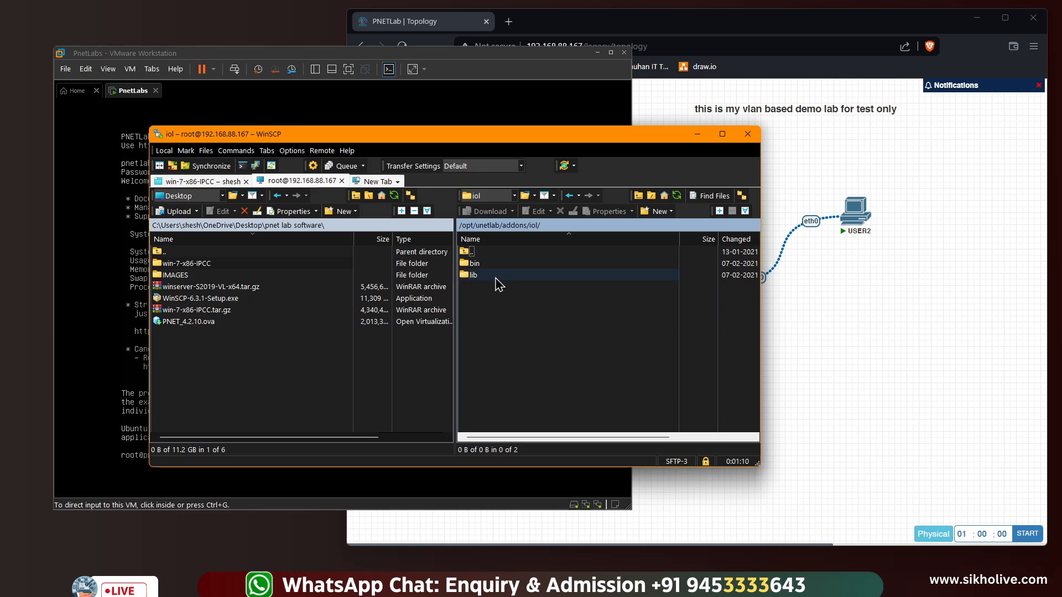
pyautogui.doubleClick(476, 264)
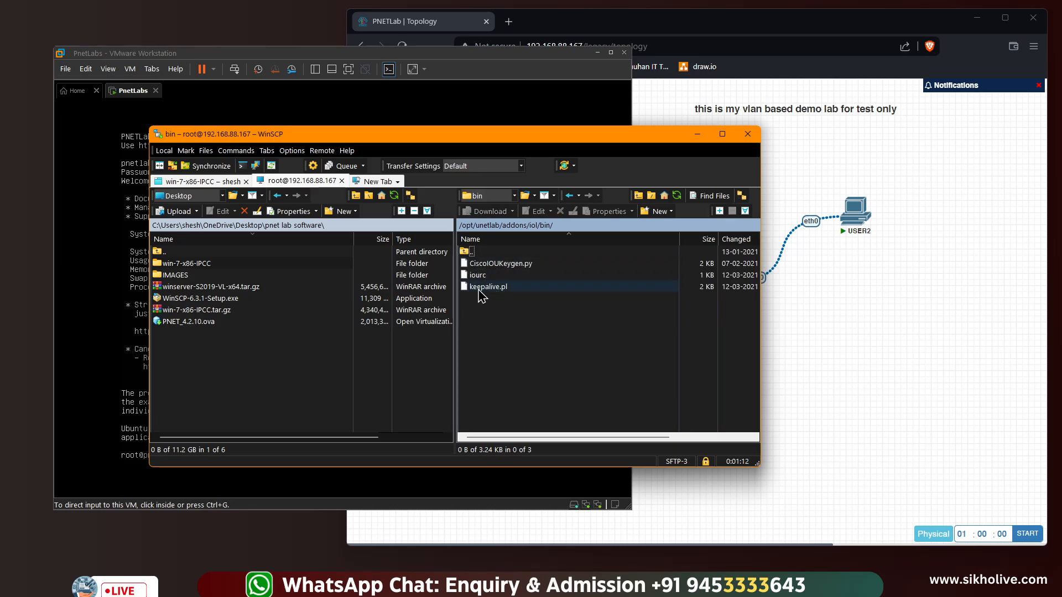
pyautogui.doubleClick(202, 276)
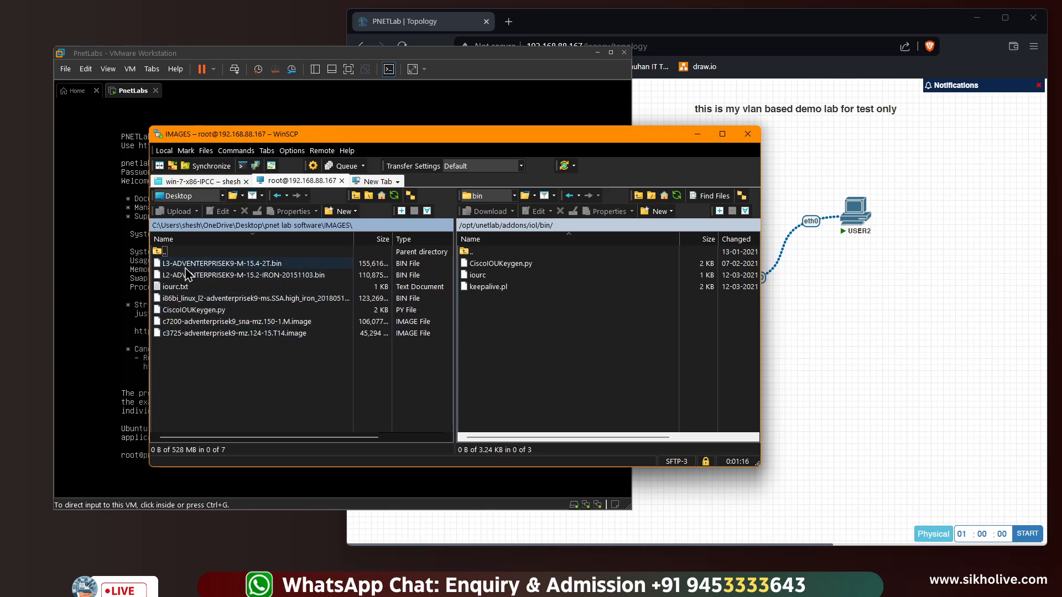
pyautogui.moveTo(187, 266); pyautogui.dragTo(202, 271)
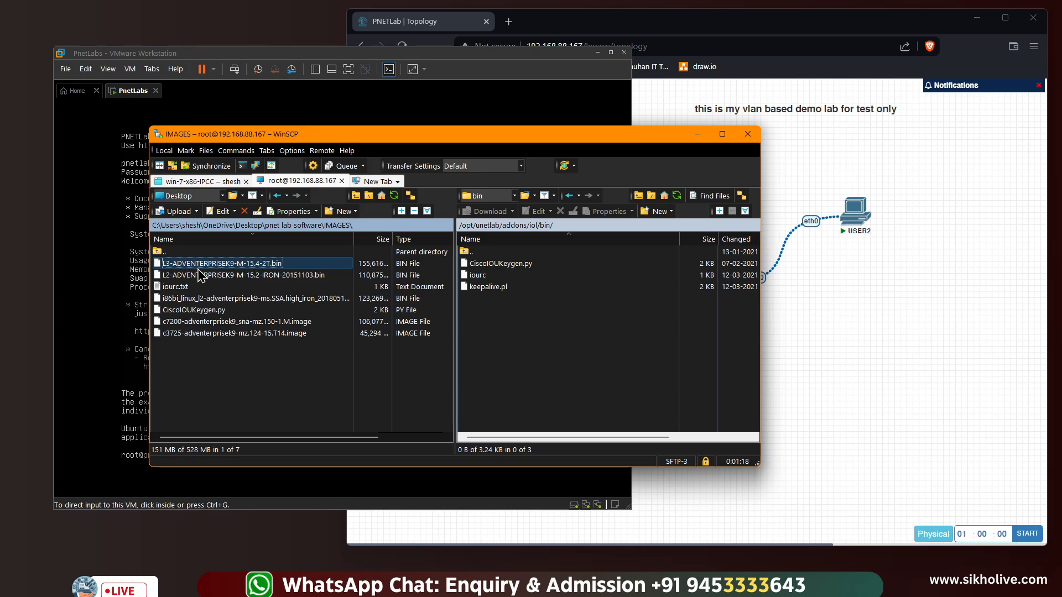
pyautogui.keyDown('ctrl'); pyautogui.click(202, 275); pyautogui.keyUp('ctrl')
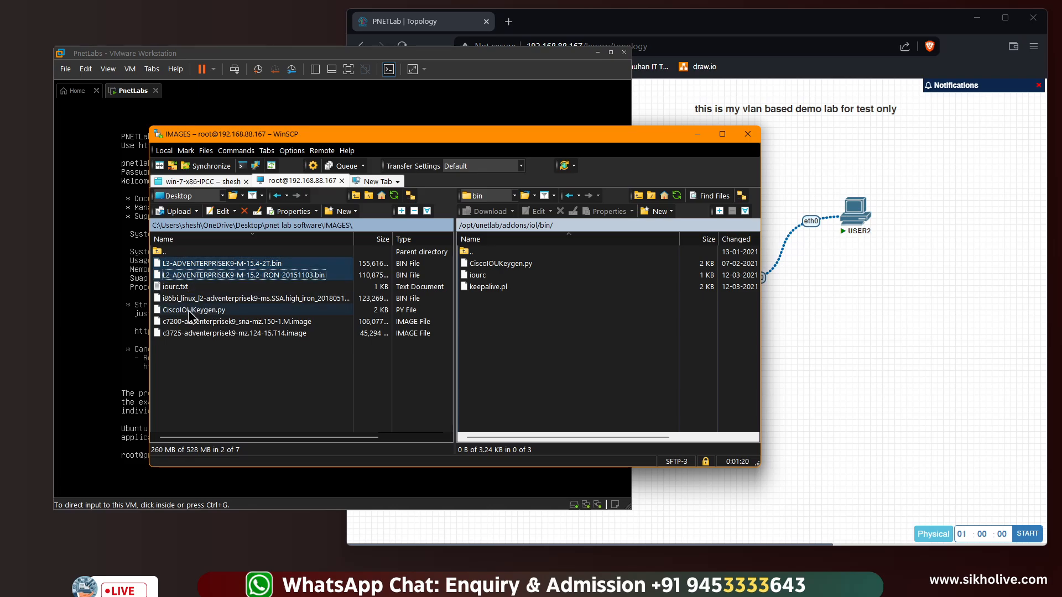
pyautogui.keyDown('ctrl'); pyautogui.click(199, 299); pyautogui.keyUp('ctrl')
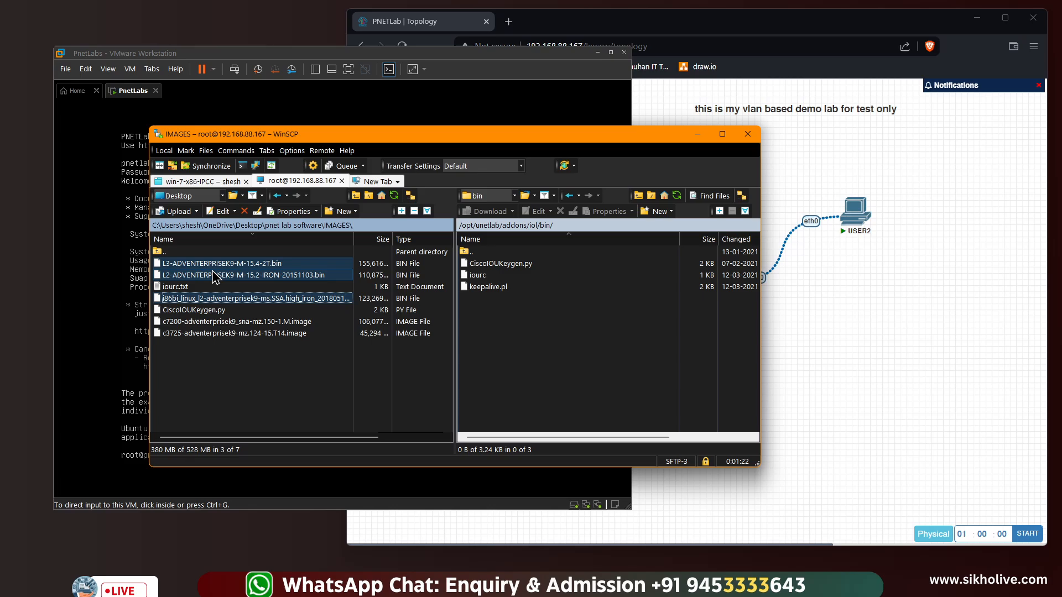
pyautogui.moveTo(210, 265); pyautogui.dragTo(509, 341)
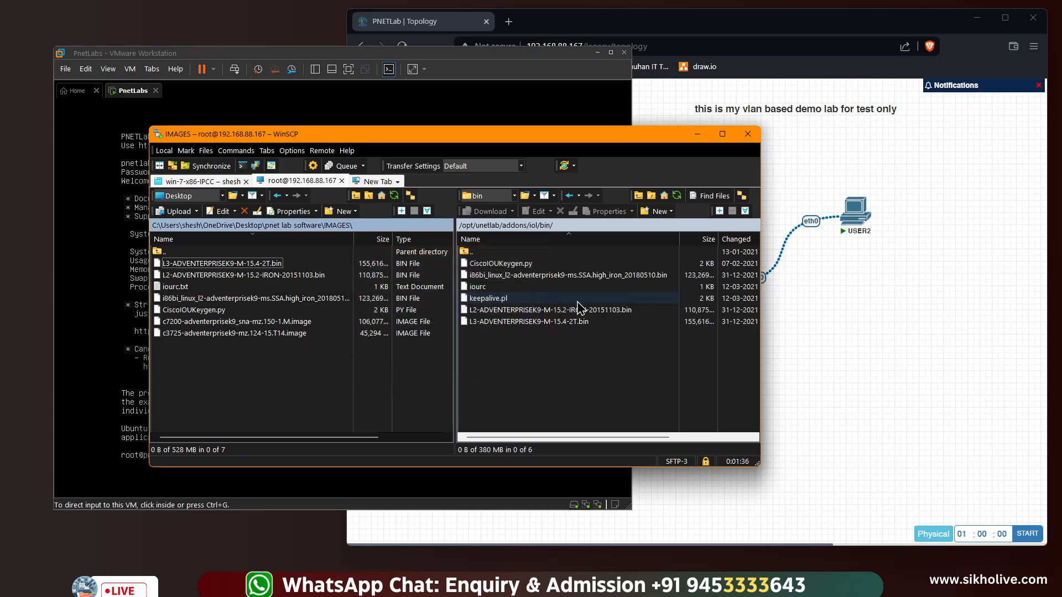
# Switch the server side to addons/dynamips and drag the c3725 and c7200 images into it
pyautogui.click(466, 253)
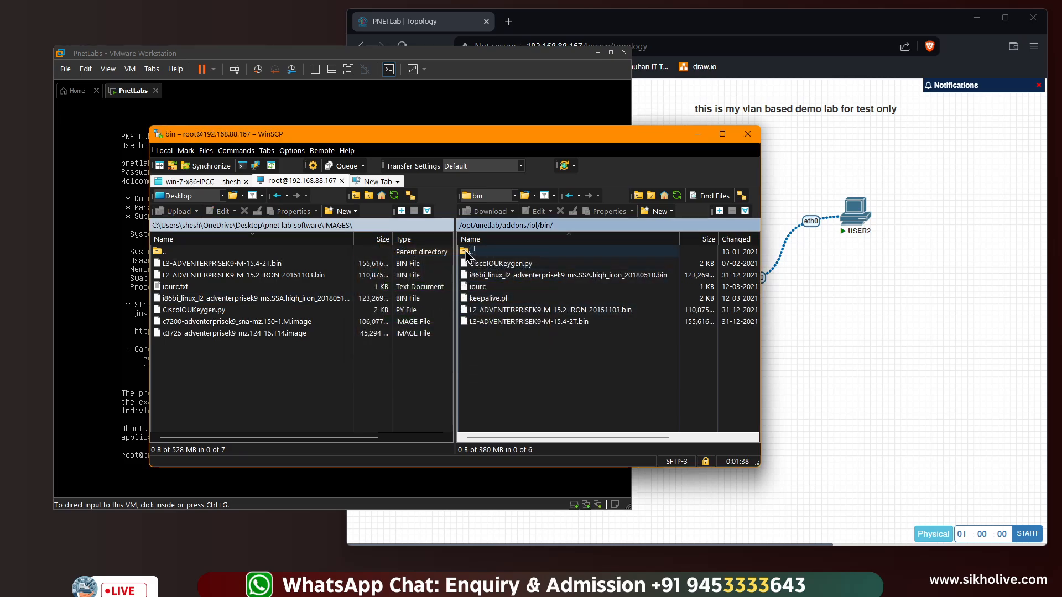
pyautogui.doubleClick(466, 252)
pyautogui.doubleClick(466, 252)
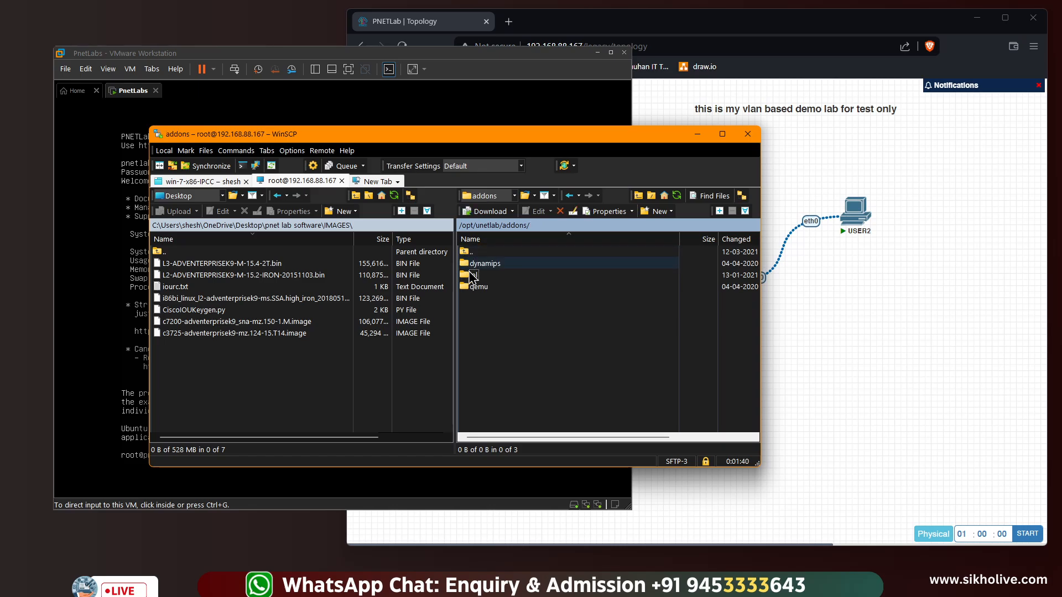
pyautogui.doubleClick(473, 264)
pyautogui.click(207, 333)
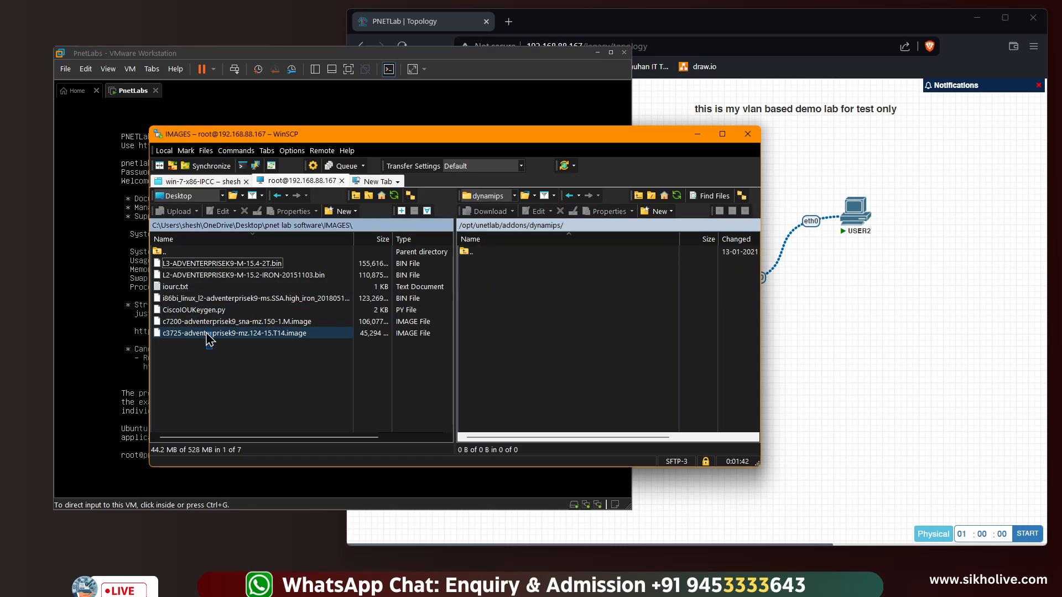
pyautogui.keyDown('ctrl'); pyautogui.click(209, 322); pyautogui.keyUp('ctrl')
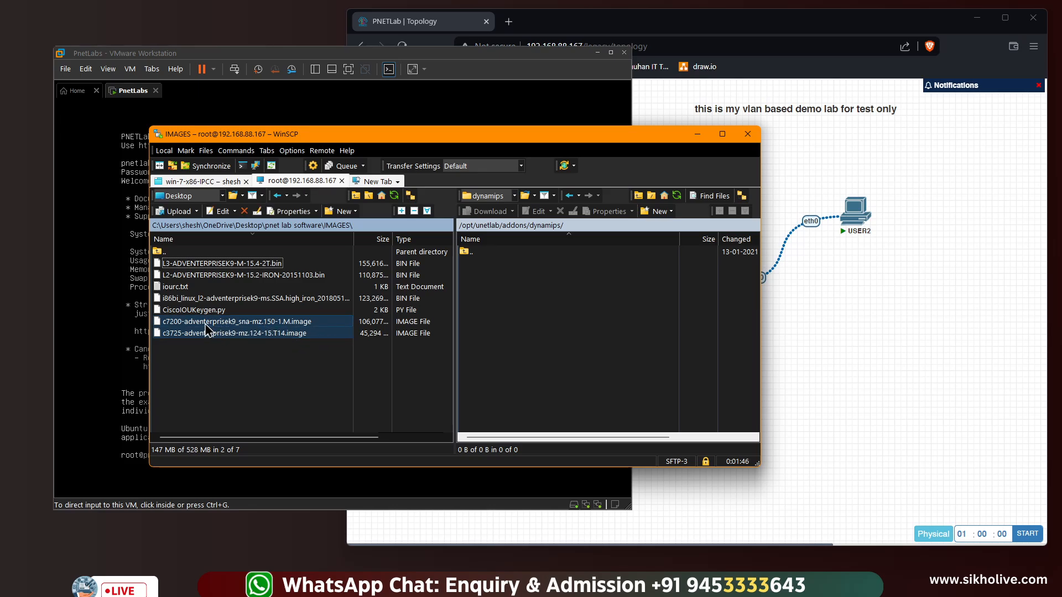
pyautogui.moveTo(206, 325); pyautogui.dragTo(493, 333)
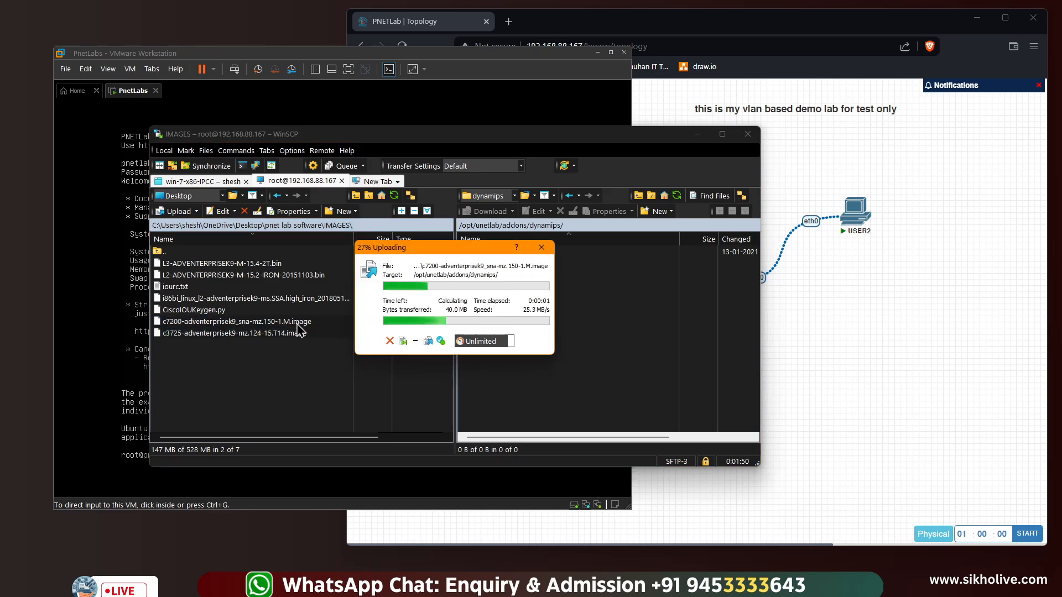
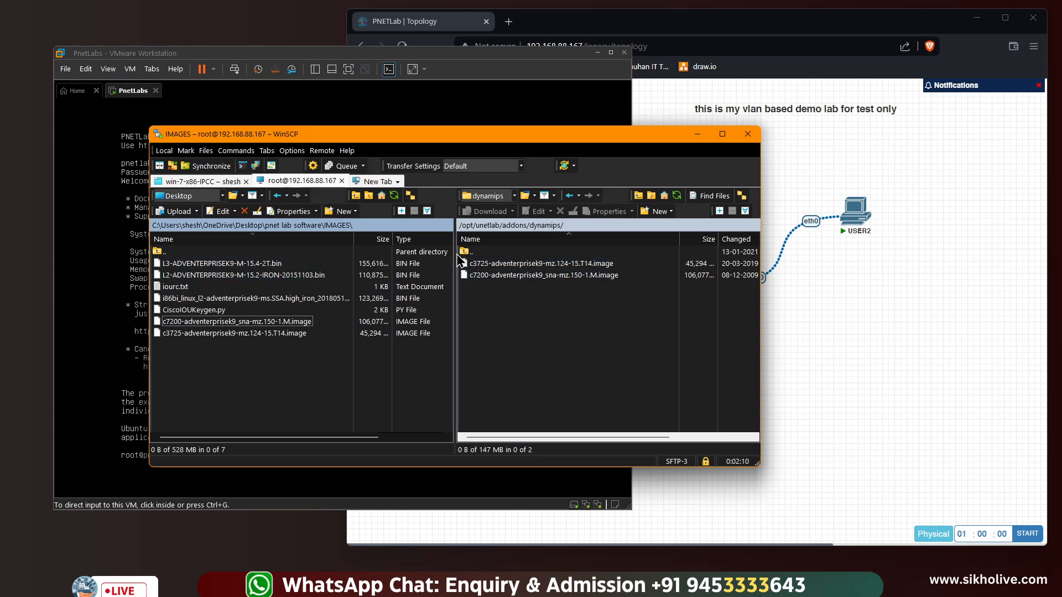
# Reopen addons/dynamips and widen WinSCP to show Rights for the c3725 and c7200 images, then return to PNETLab
pyautogui.doubleClick(468, 252)
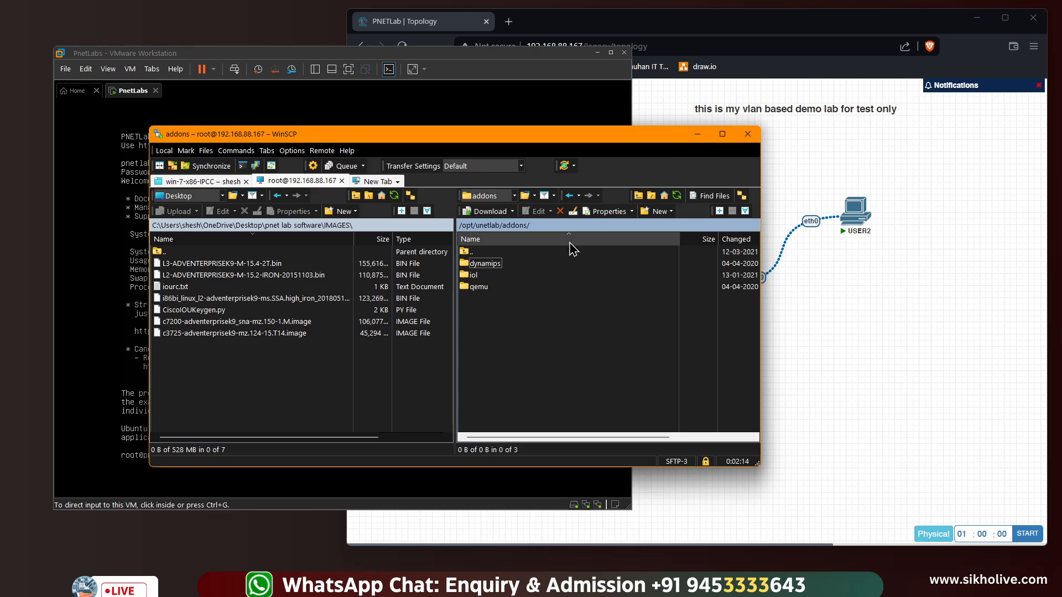
pyautogui.doubleClick(481, 264)
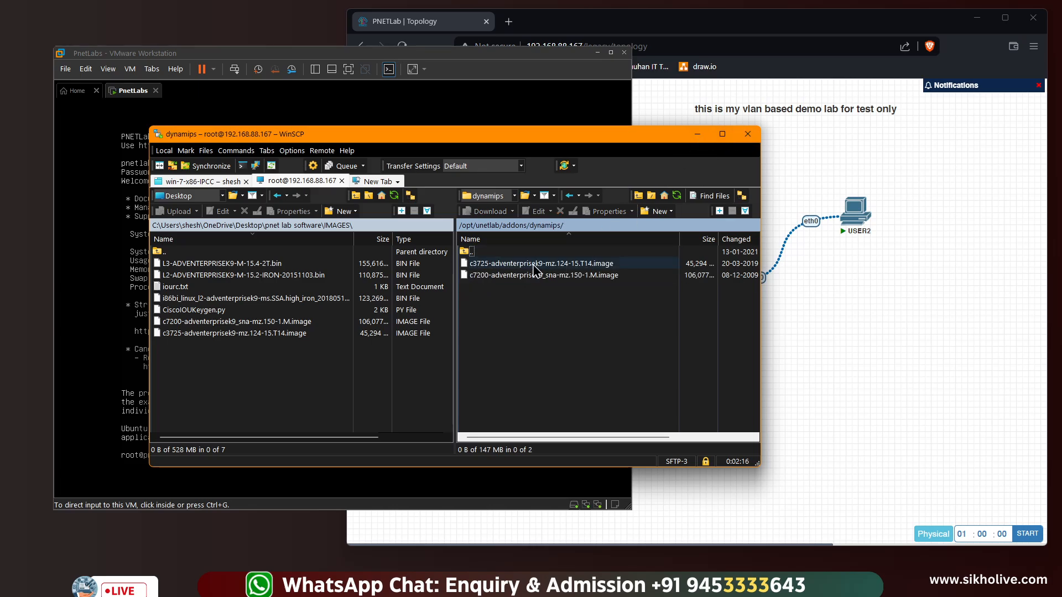
pyautogui.moveTo(760, 242); pyautogui.dragTo(971, 251)
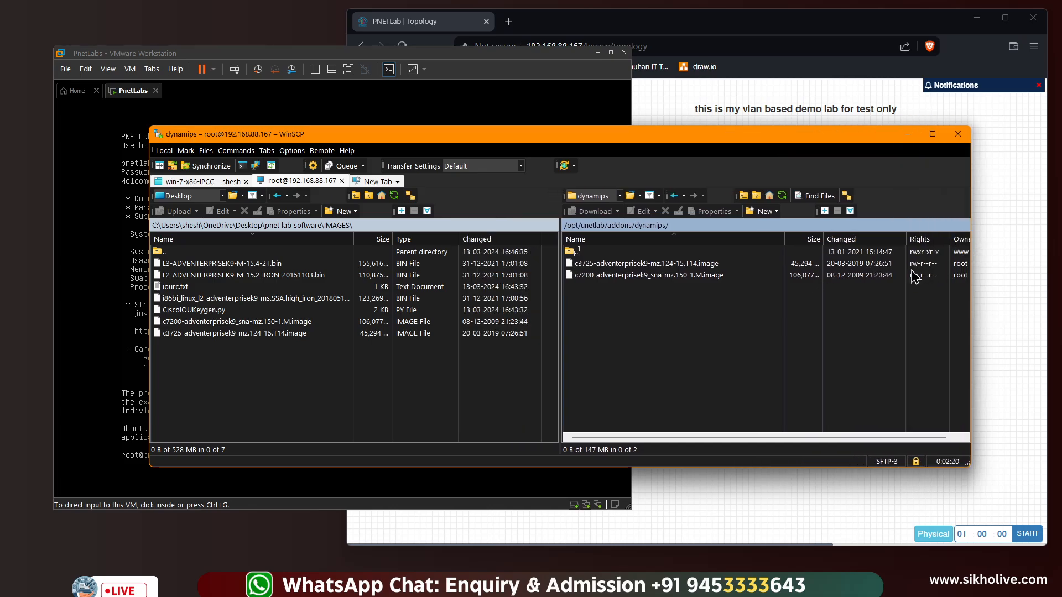
pyautogui.click(605, 264)
pyautogui.click(622, 276)
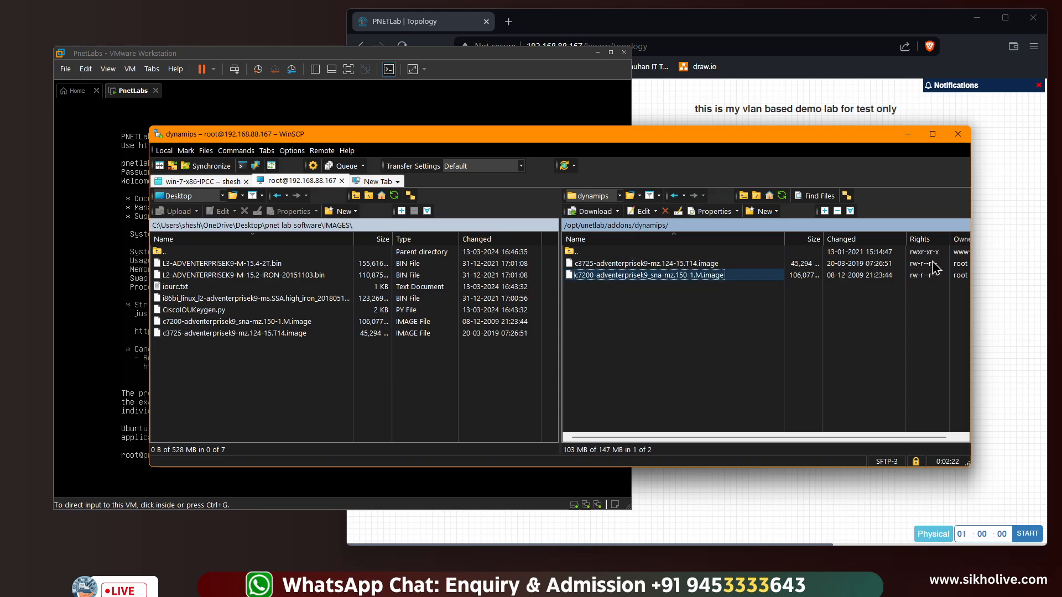
pyautogui.click(675, 109)
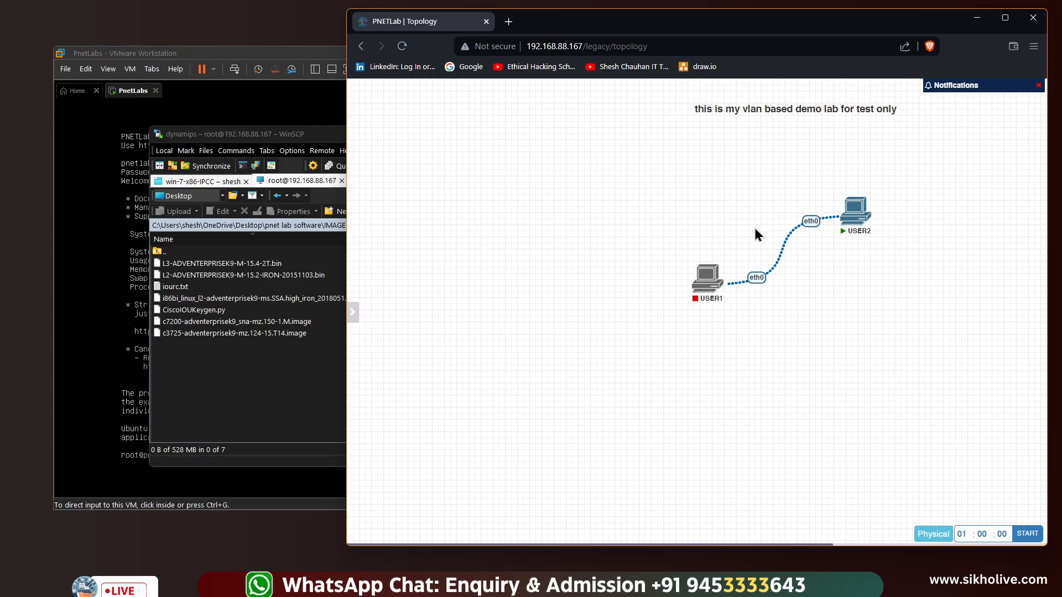
# Stop the USER2 node and close the VLAN lab
pyautogui.rightClick(855, 210)
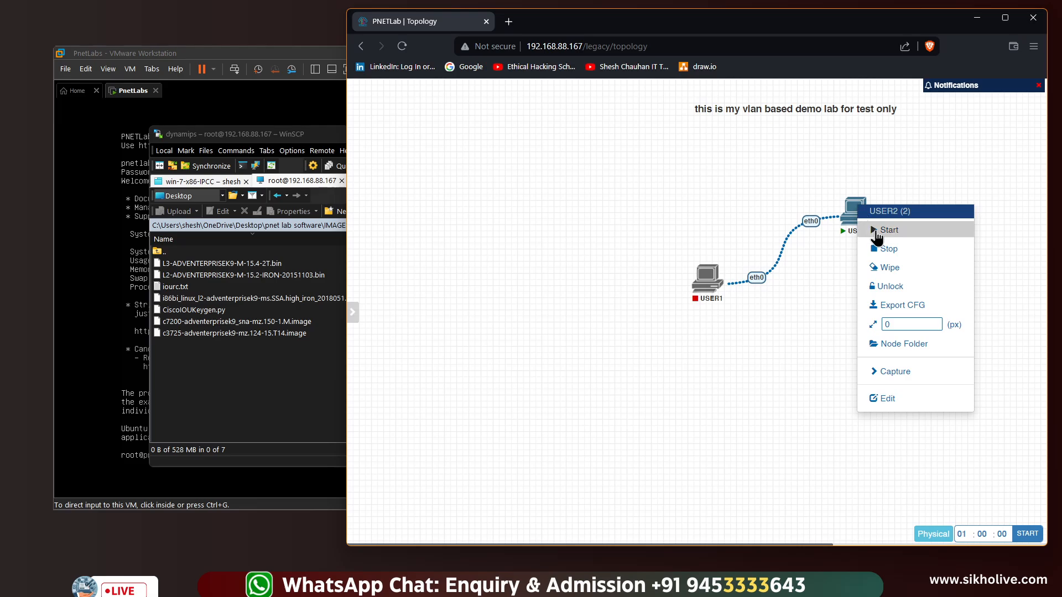
pyautogui.click(888, 249)
pyautogui.moveTo(354, 312)
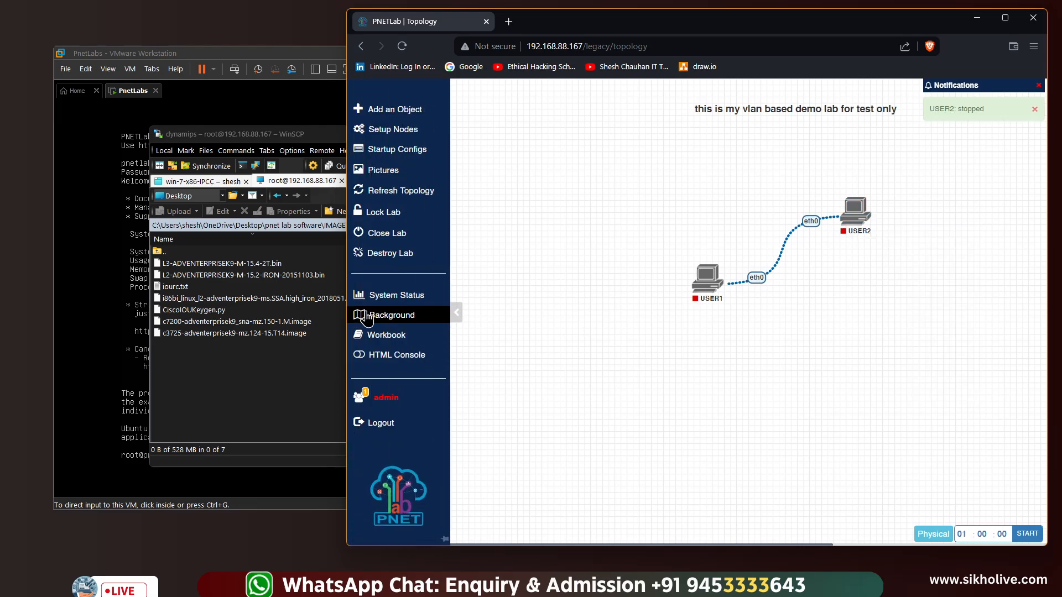
pyautogui.click(391, 237)
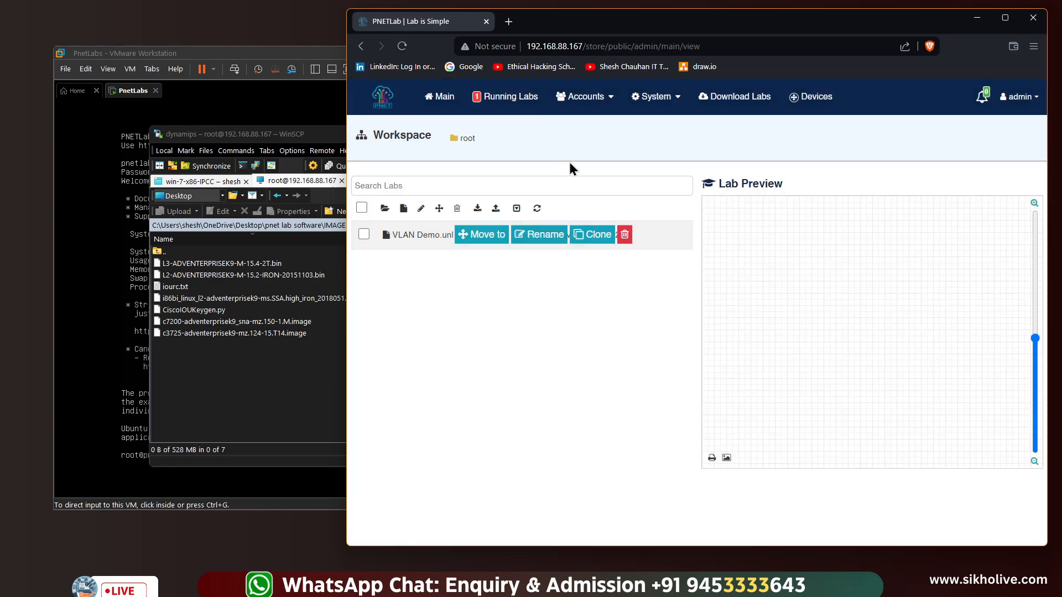
# Run Fix Permission from System Settings, then return to WinSCP
pyautogui.click(671, 96)
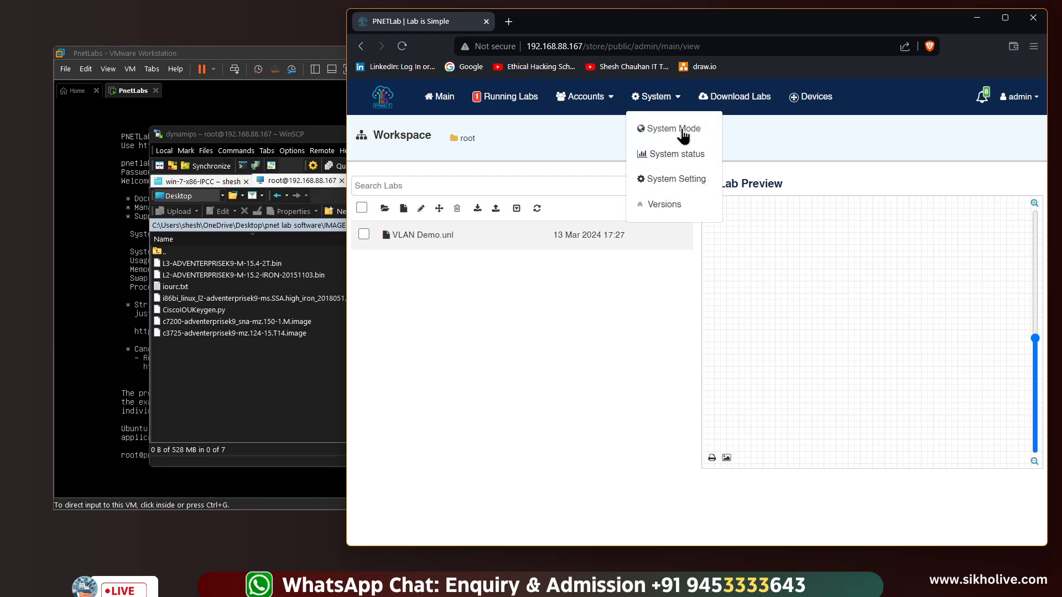
pyautogui.click(674, 180)
pyautogui.click(619, 177)
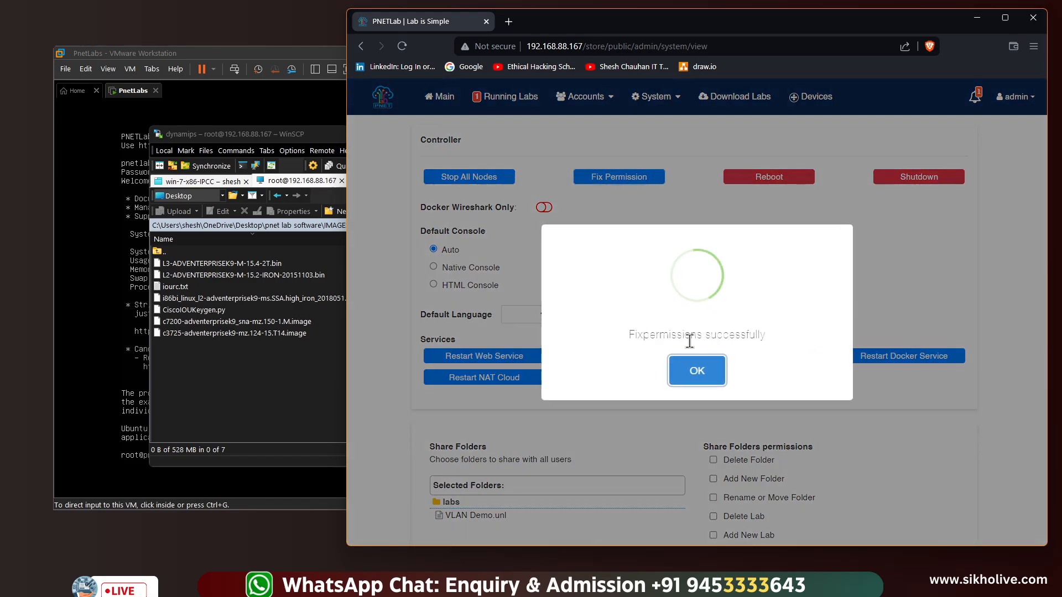
pyautogui.click(696, 369)
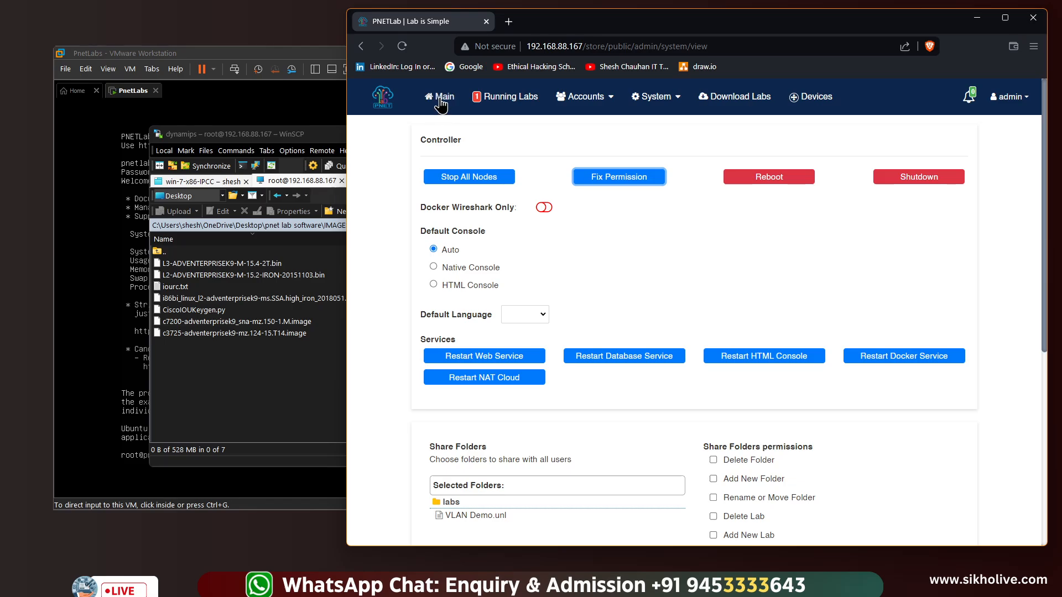
pyautogui.click(266, 374)
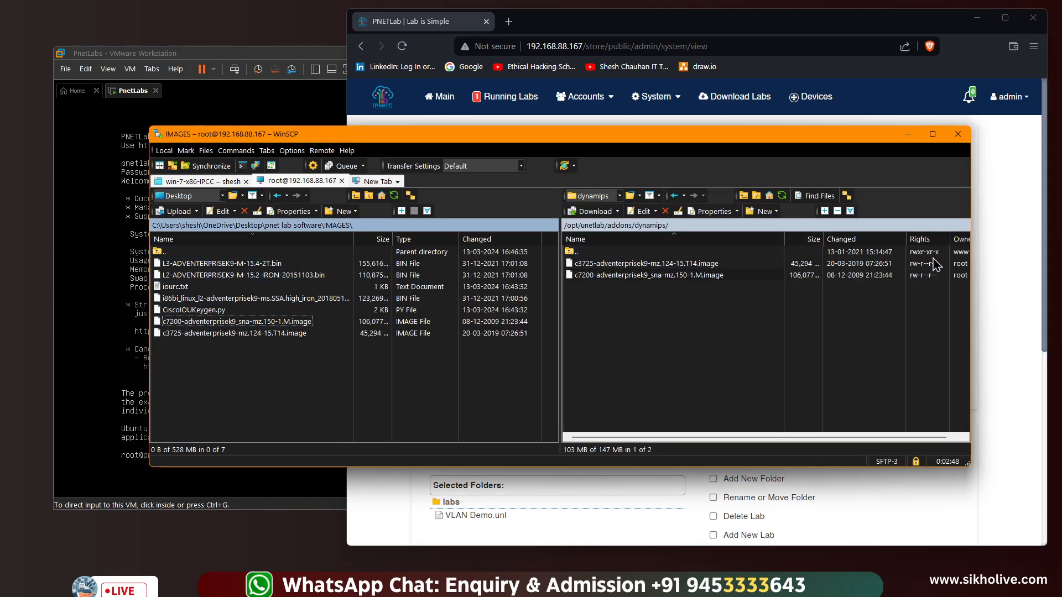
# Refresh the remote dynamips folder to confirm rwxr-xr-x on both router images, then switch to the VM console
pyautogui.click(782, 195)
pyautogui.click(940, 273)
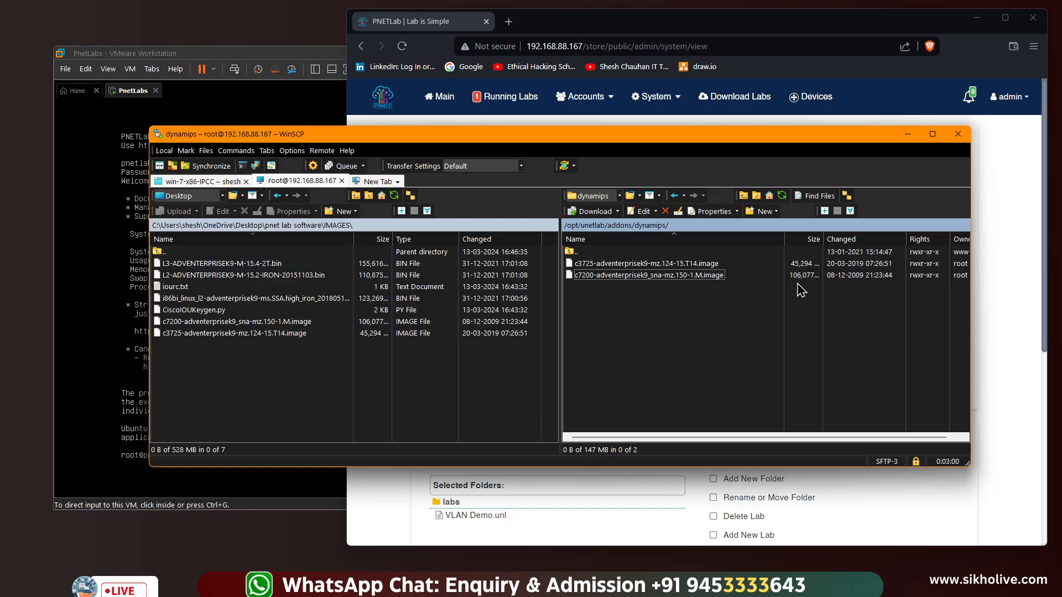
pyautogui.click(118, 353)
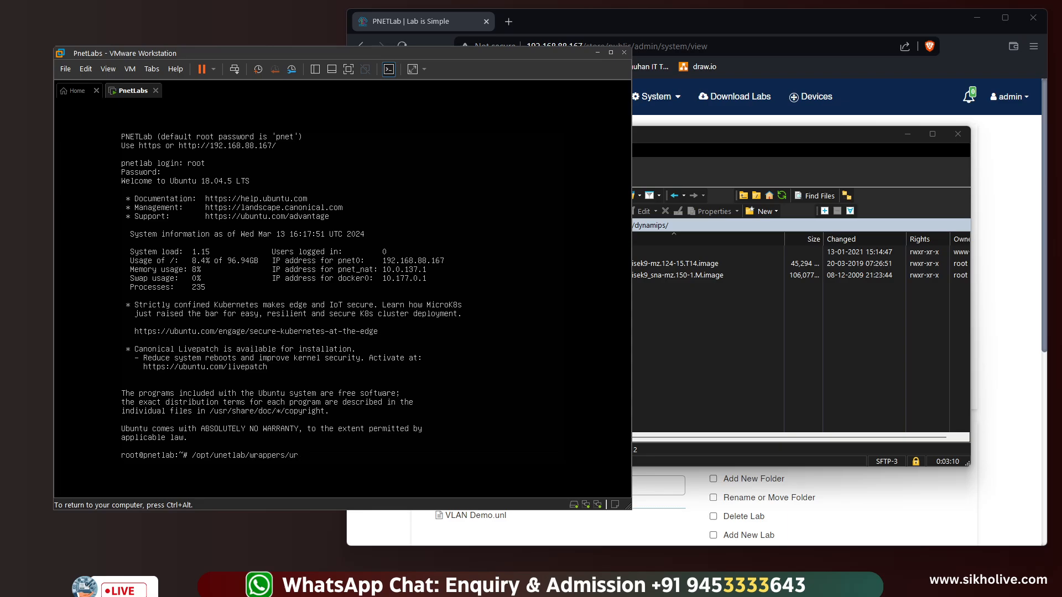
# Run /opt/unetlab/wrappers/unl_wrapper -a fixpermissions on the PNETLab console and minimize the VM window
pyautogui.hotkey('ctrl', 'alt')
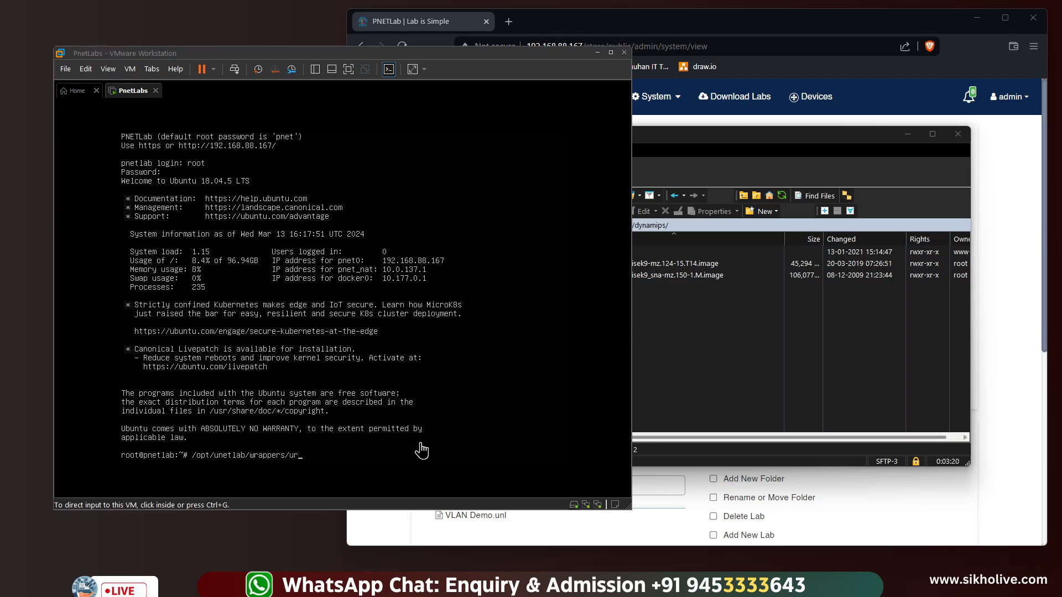
pyautogui.click(419, 446)
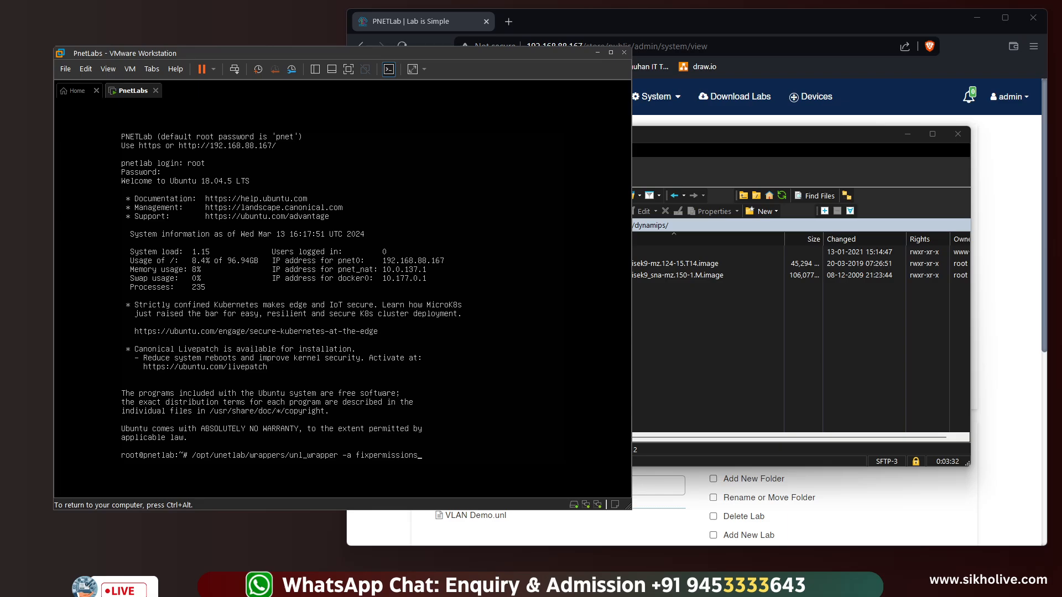
pyautogui.press('Return')
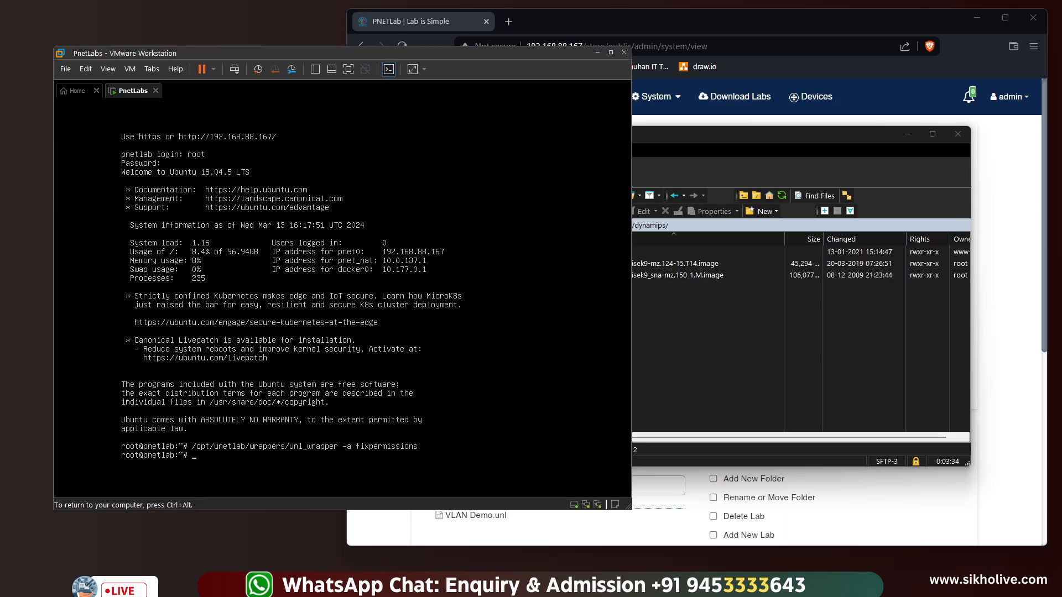
pyautogui.hotkey('ctrl', 'alt')
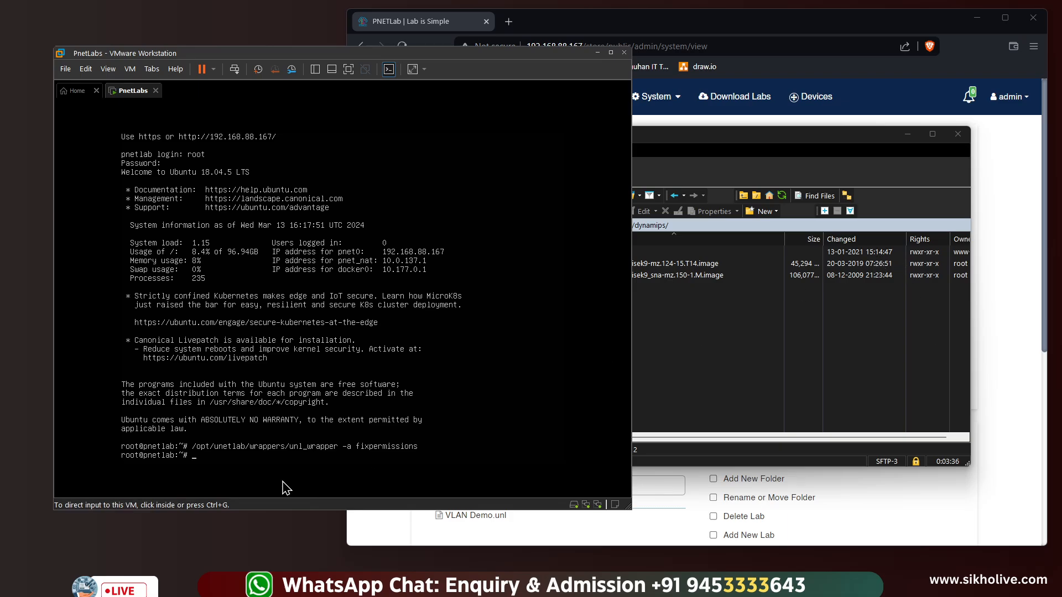
pyautogui.click(597, 53)
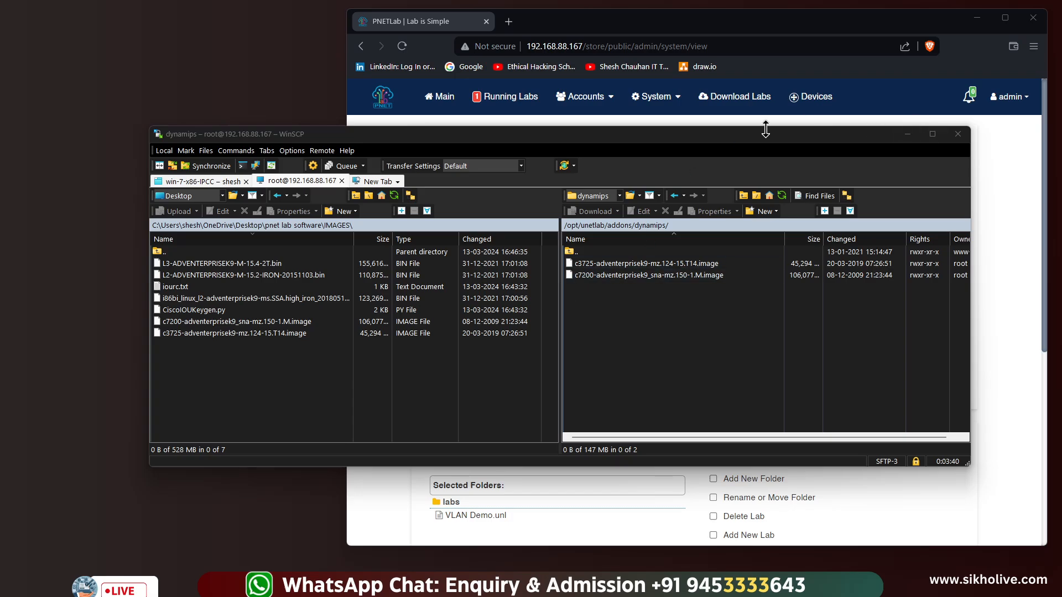
# Close WinSCP, ending its session, and move the browser window left
pyautogui.click(958, 136)
pyautogui.click(559, 333)
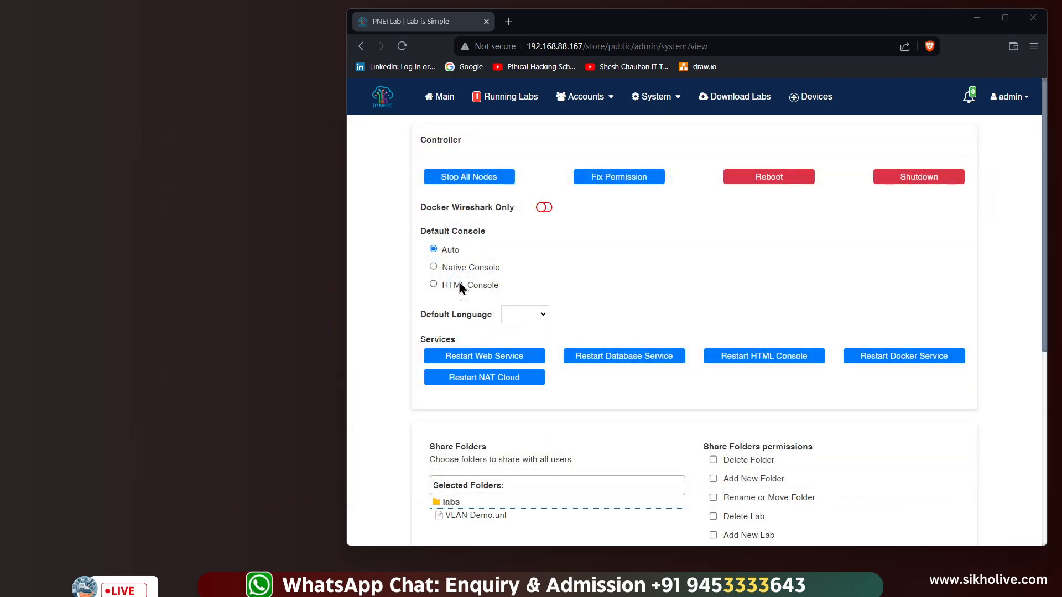
pyautogui.moveTo(652, 33); pyautogui.dragTo(445, 48)
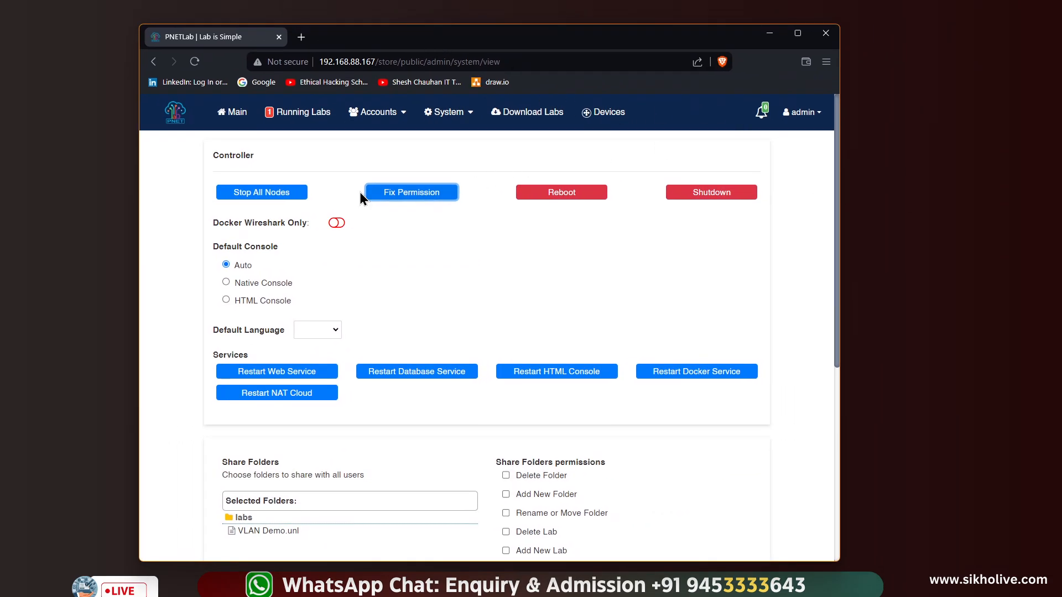
pyautogui.scroll(-5, 343, 332)
pyautogui.scroll(5, 332, 310)
# Select VLAN Demo.unl from Main, maximize the browser, and open the lab
pyautogui.click(244, 116)
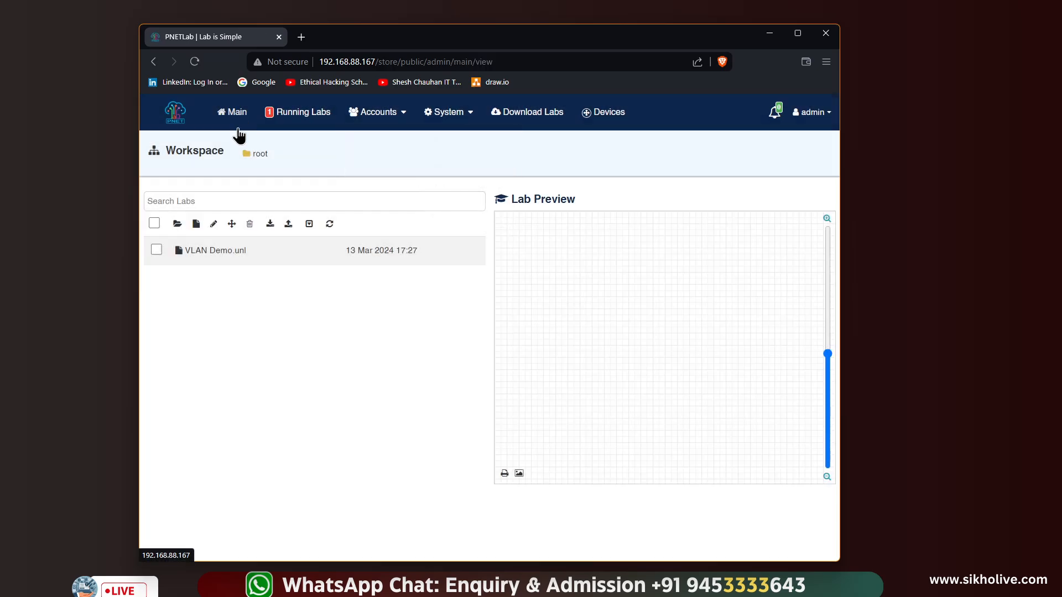
pyautogui.click(194, 254)
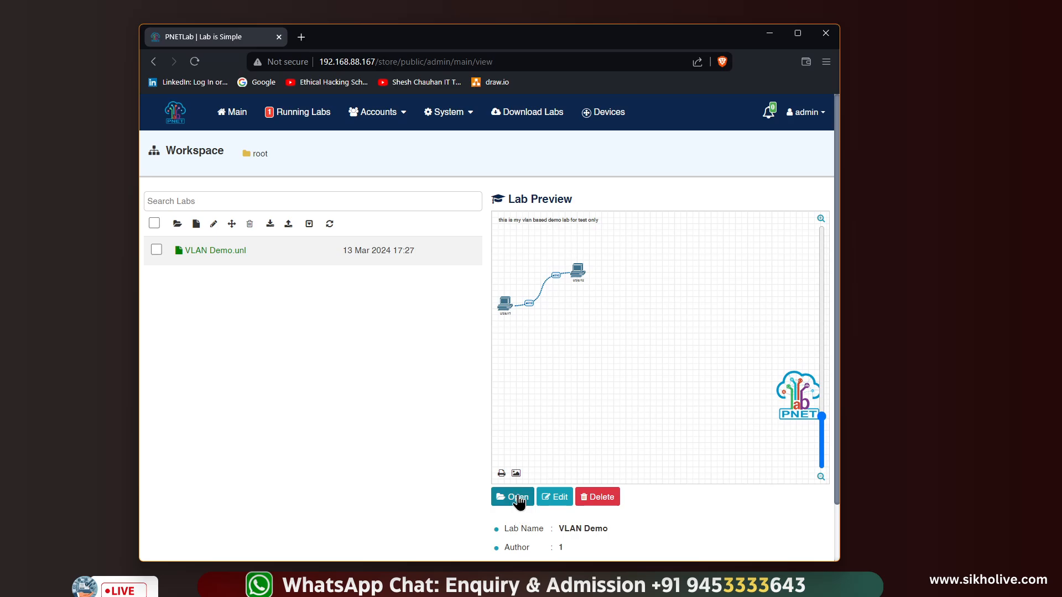
pyautogui.click(797, 33)
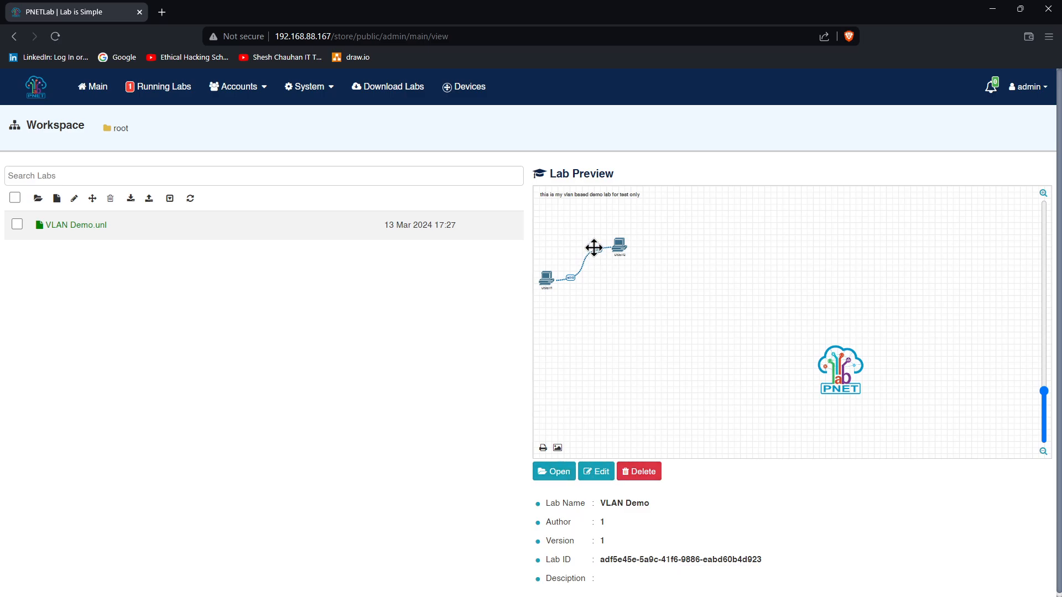
pyautogui.moveTo(1044, 391)
pyautogui.mouseDown()
pyautogui.moveTo(1044, 321)
pyautogui.moveTo(1039, 379)
pyautogui.mouseUp()
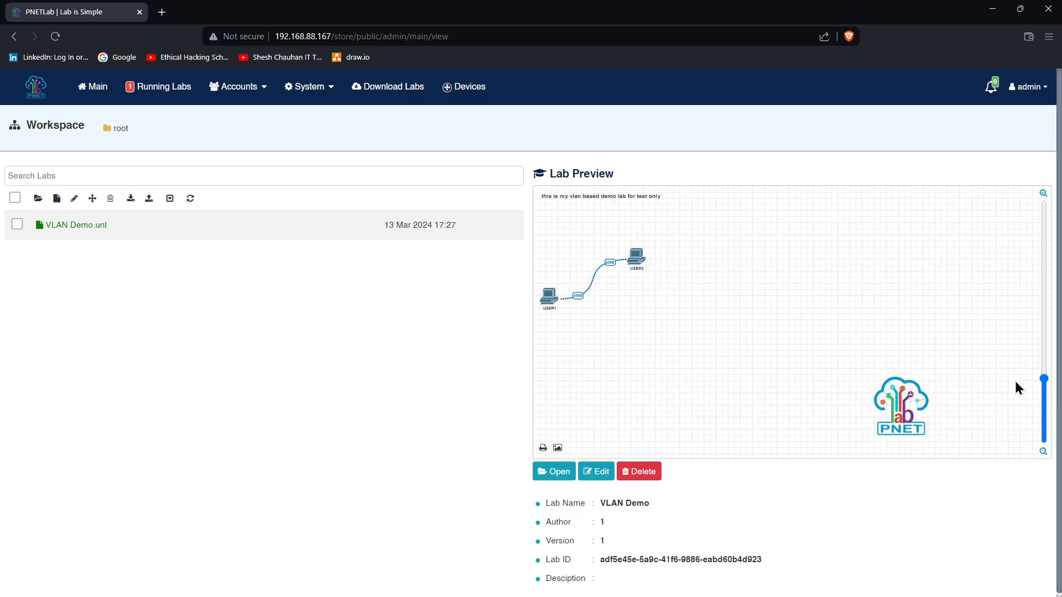
pyautogui.click(551, 471)
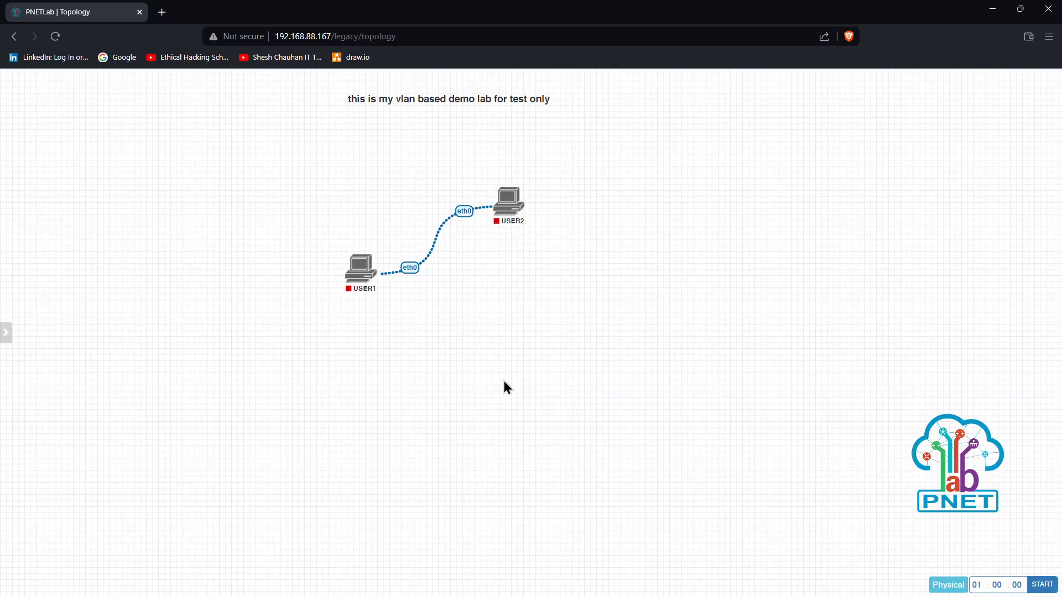
# Start a new Cisco IOL node using the 100baseT Blue icon
pyautogui.rightClick(148, 160)
pyautogui.click(175, 183)
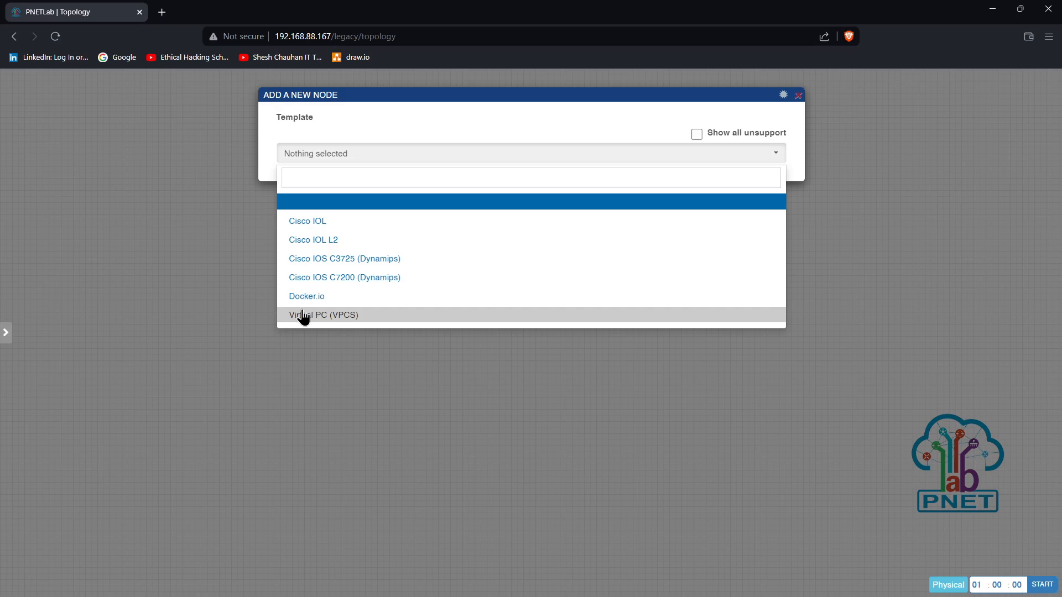
pyautogui.click(316, 228)
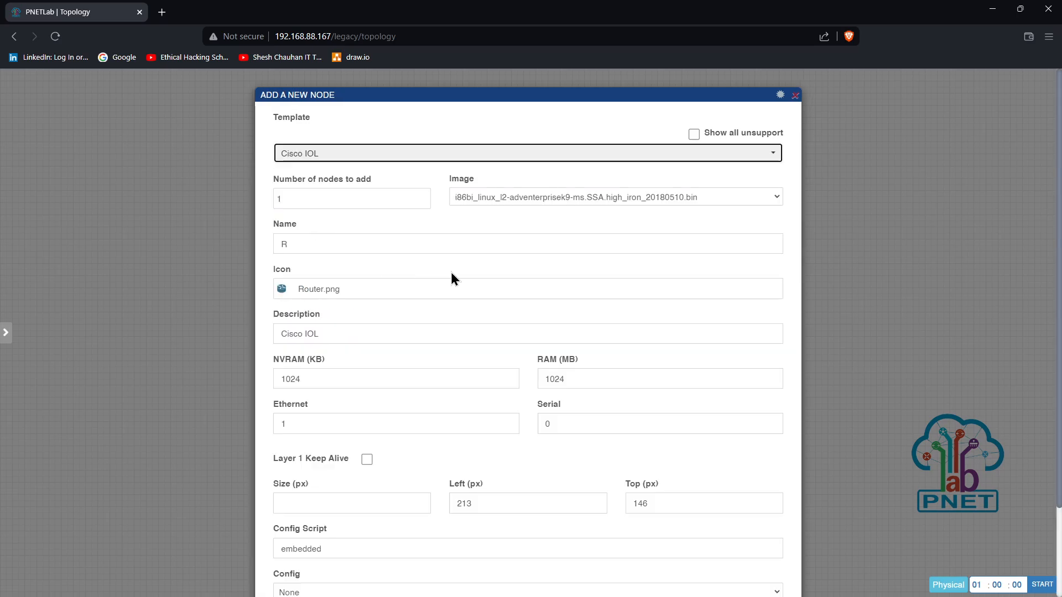
pyautogui.click(306, 291)
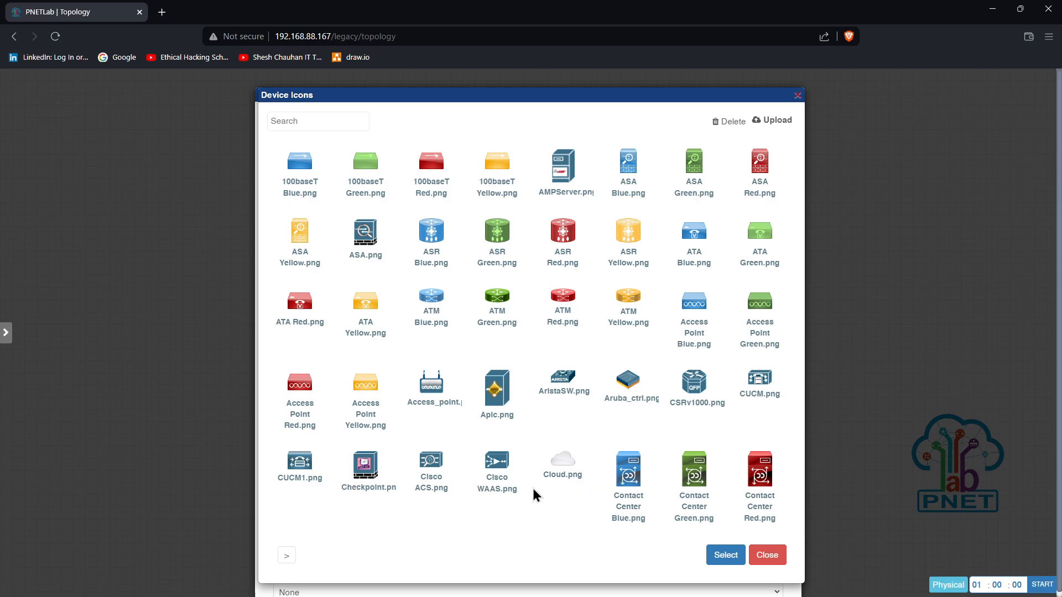
pyautogui.scroll(-1, 460, 359)
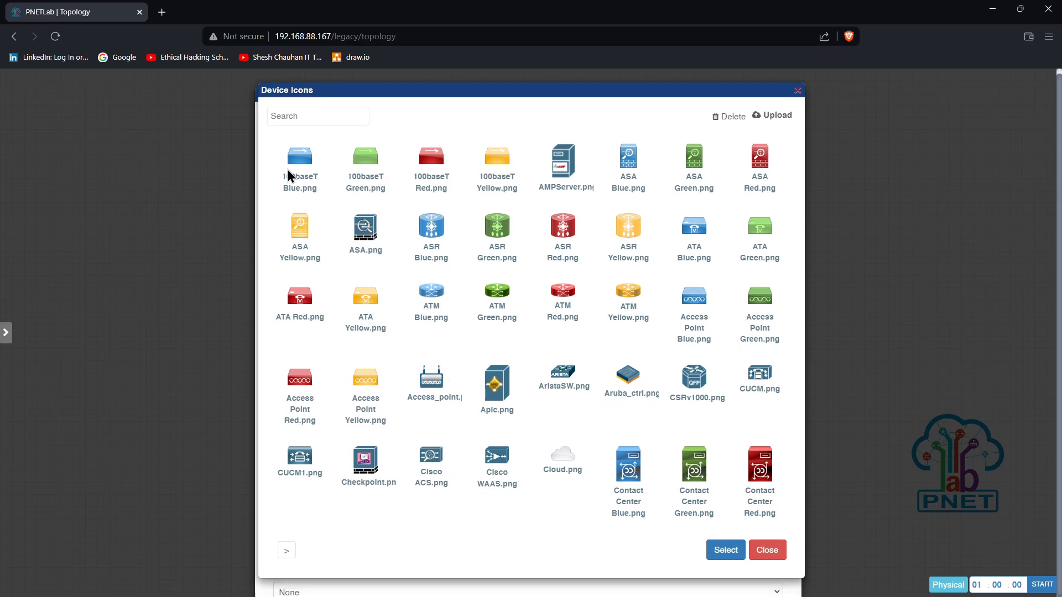
pyautogui.scroll(1, 289, 202)
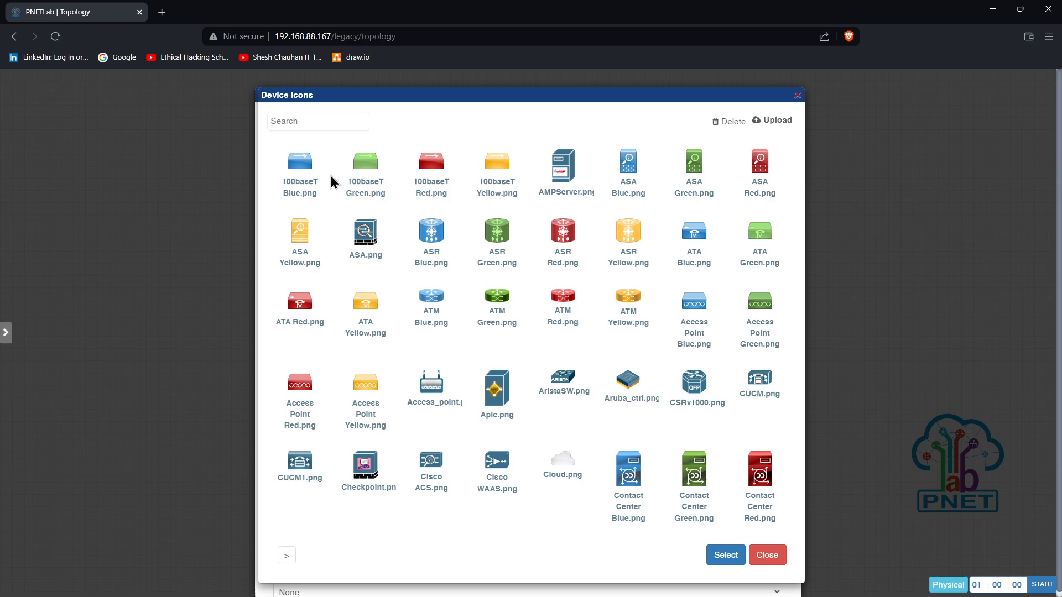
pyautogui.click(298, 166)
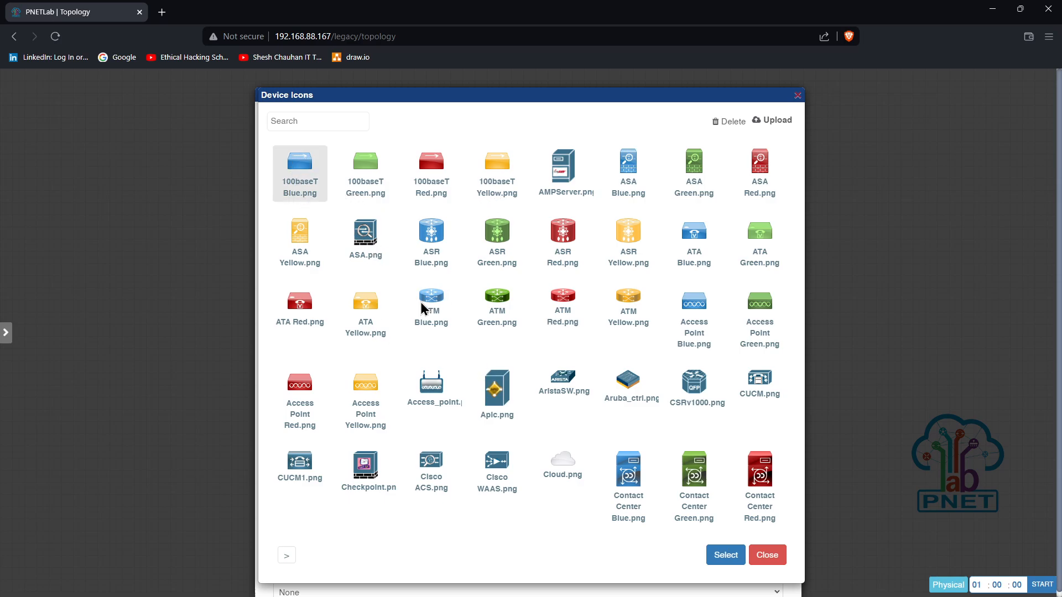
pyautogui.click(724, 556)
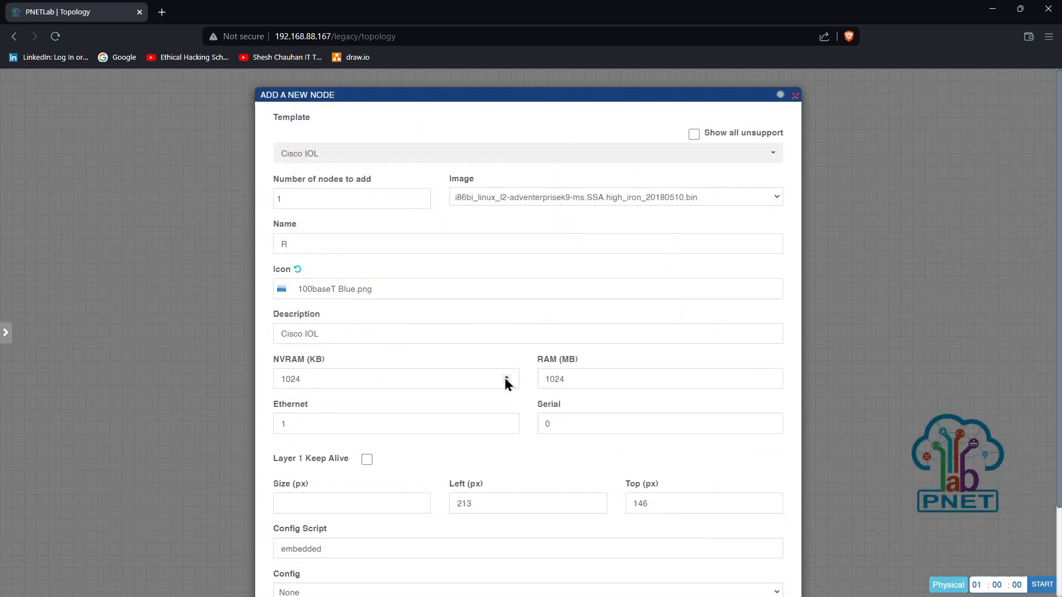
# Name the node Switch and choose the L2-ADVENTERPRISEK9-M-15.2-IRON-20151103.bin image
pyautogui.doubleClick(295, 246)
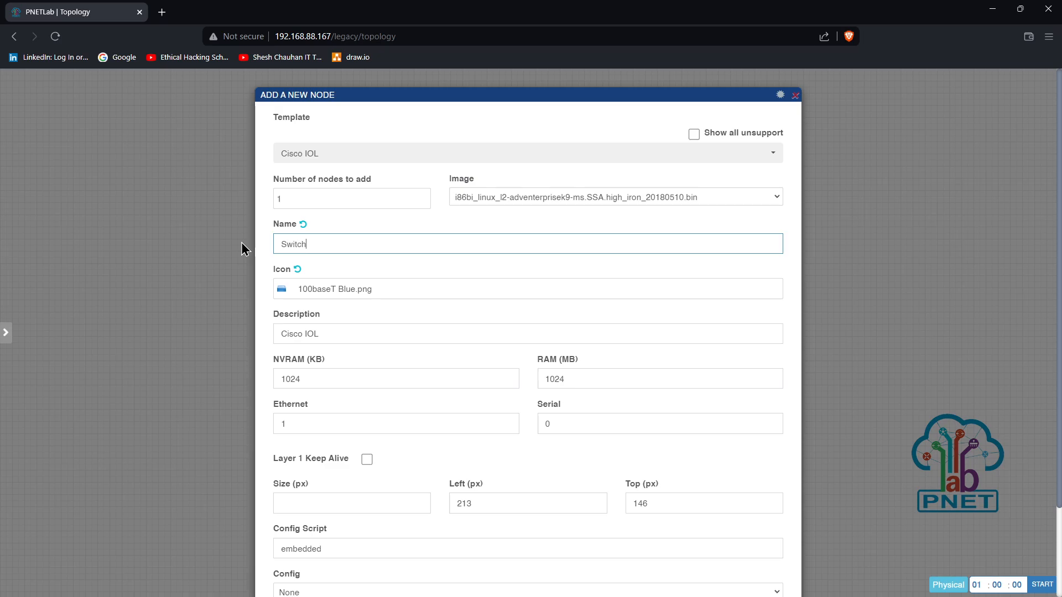
pyautogui.click(483, 200)
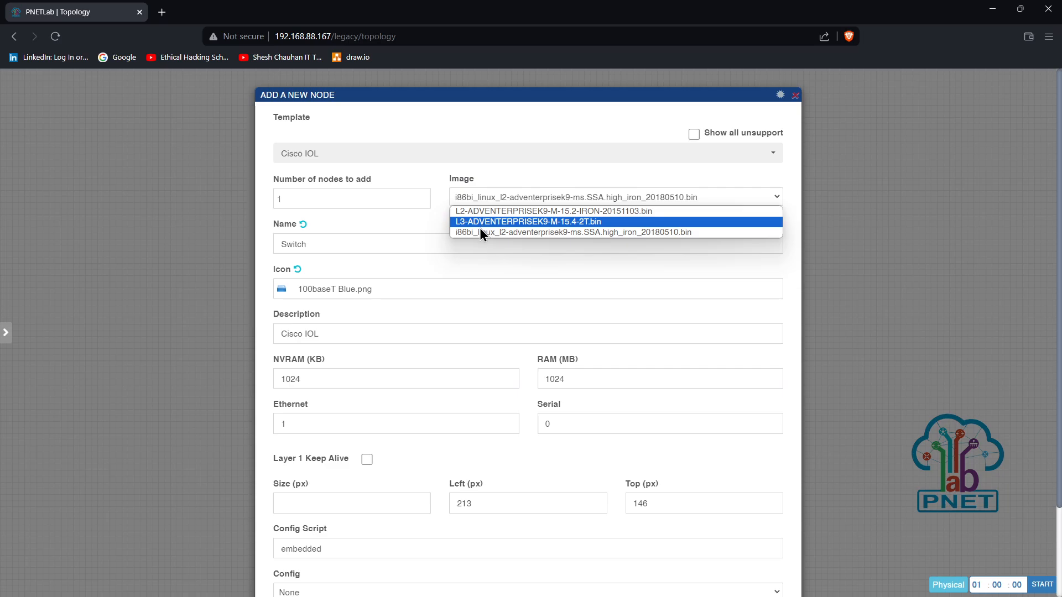
pyautogui.click(530, 211)
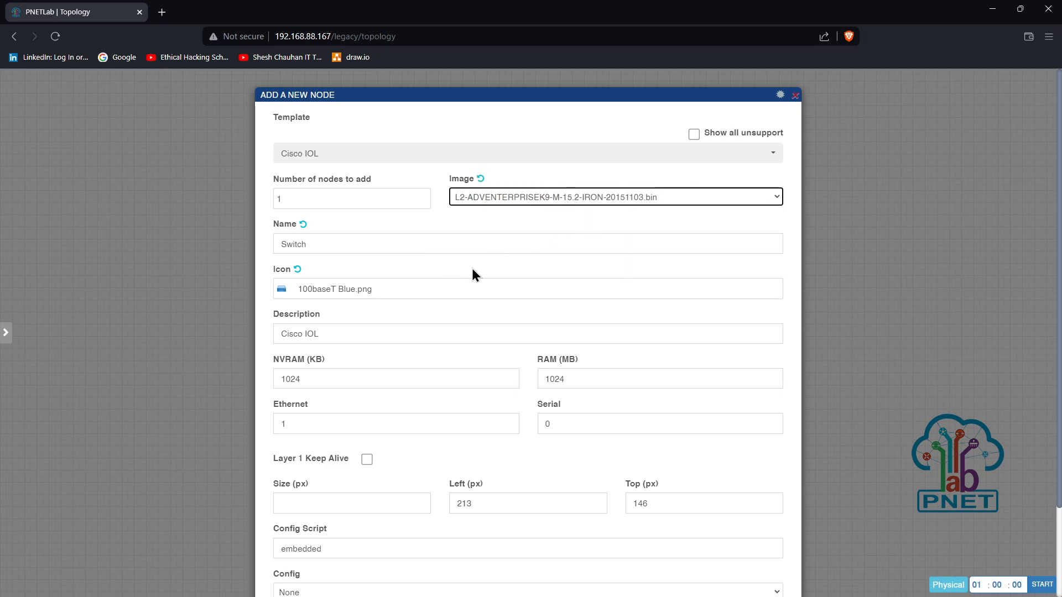
pyautogui.click(536, 197)
pyautogui.click(505, 211)
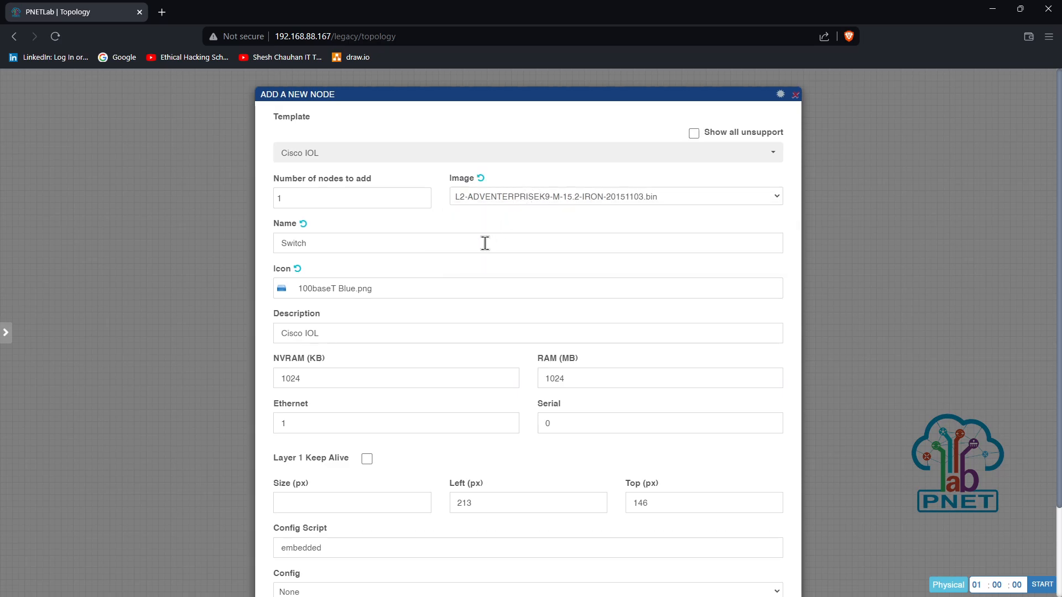
# Set the number of nodes to 2 and save the two switches
pyautogui.scroll(-2, 365, 287)
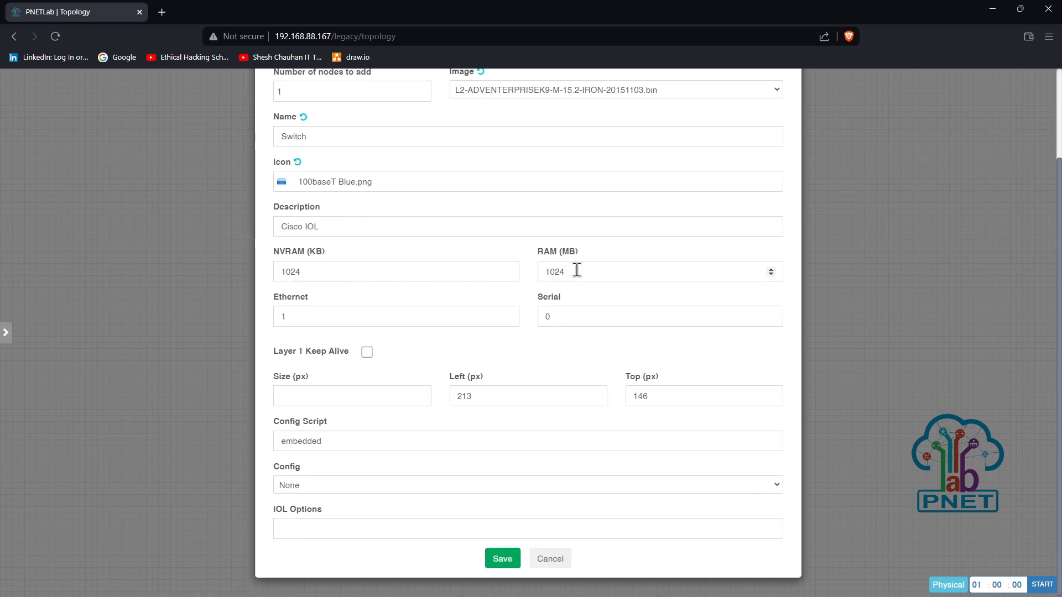
pyautogui.doubleClick(576, 270)
pyautogui.doubleClick(293, 271)
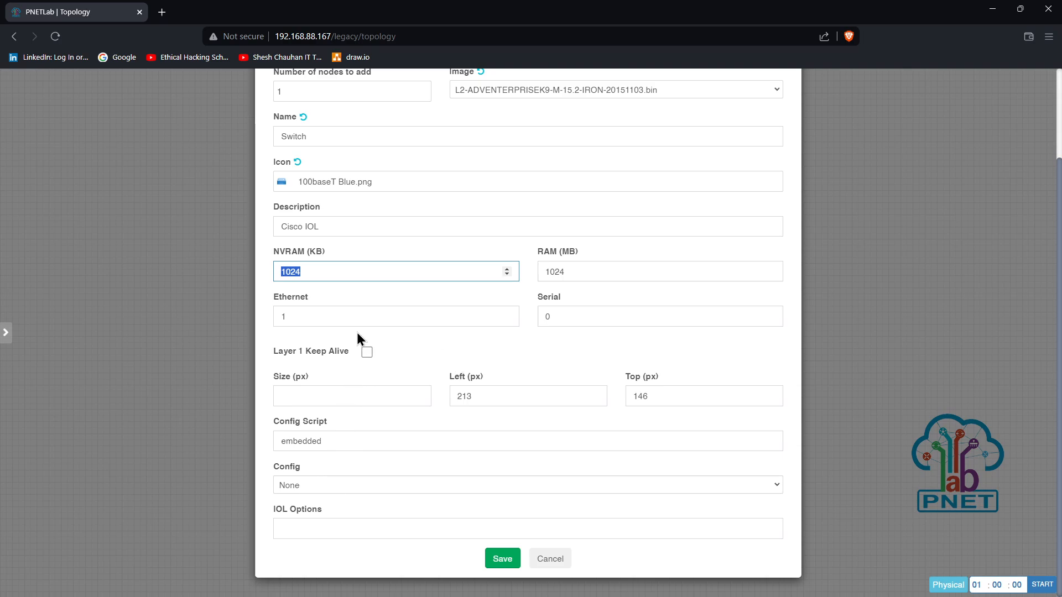
pyautogui.scroll(1, 426, 325)
pyautogui.scroll(2, 425, 324)
pyautogui.scroll(-3, 534, 531)
pyautogui.scroll(3, 298, 202)
pyautogui.moveTo(295, 200); pyautogui.dragTo(263, 204)
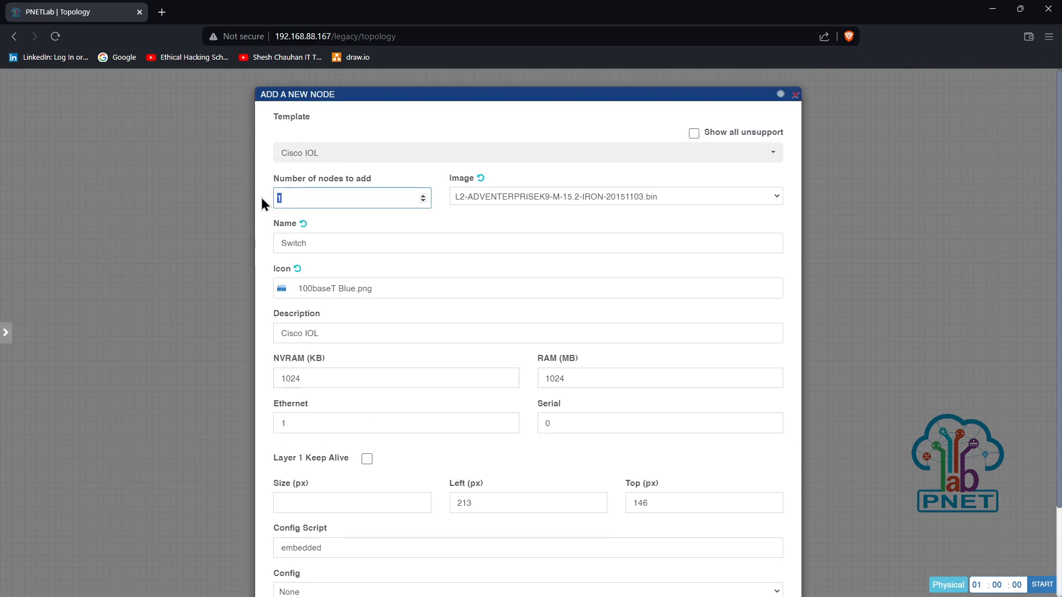
pyautogui.write('2')
pyautogui.scroll(-2, 483, 227)
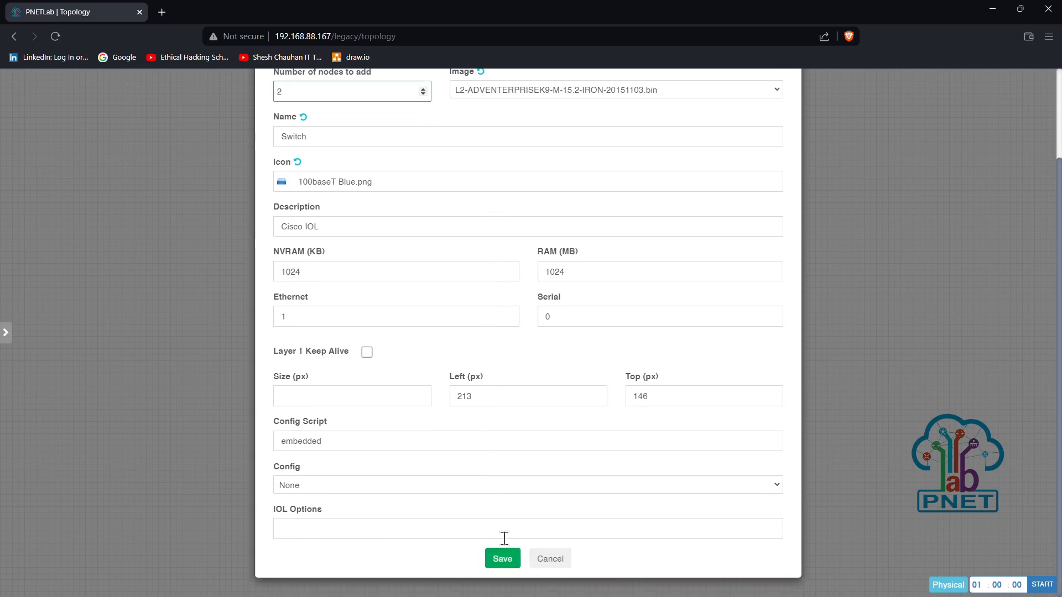
pyautogui.click(502, 558)
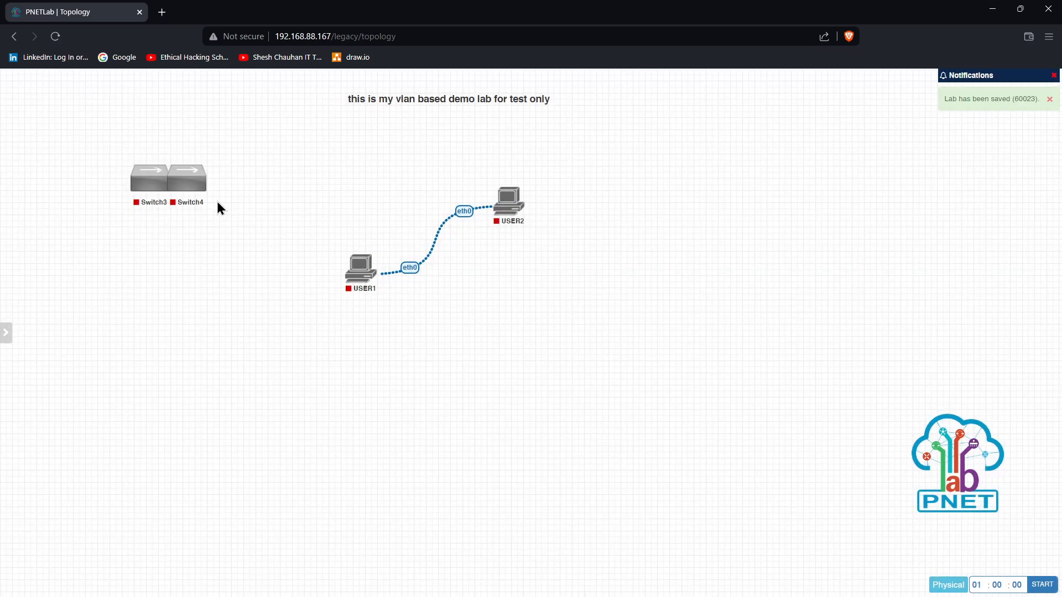
# Move USER1 and USER2 down and delete the link between them
pyautogui.moveTo(213, 200)
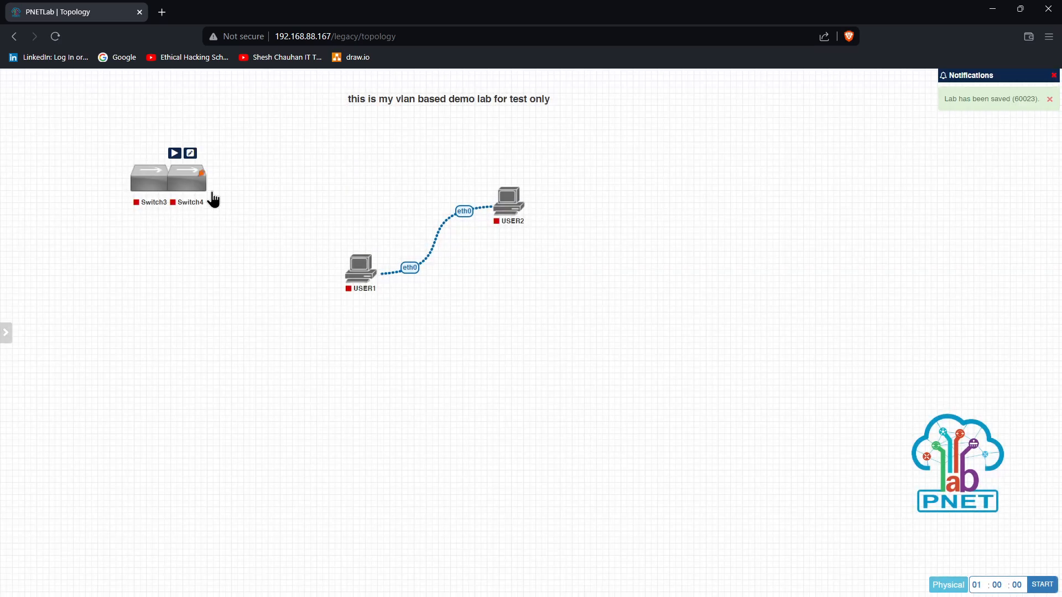
pyautogui.moveTo(353, 202); pyautogui.dragTo(523, 304)
pyautogui.moveTo(490, 216); pyautogui.dragTo(393, 405)
pyautogui.rightClick(349, 330)
pyautogui.click(363, 408)
# Place the switches above the PCs and link Switch3 e0/0–USER1 eth0 and Switch4 e0/0–USER2 eth0
pyautogui.moveTo(191, 183); pyautogui.dragTo(394, 272)
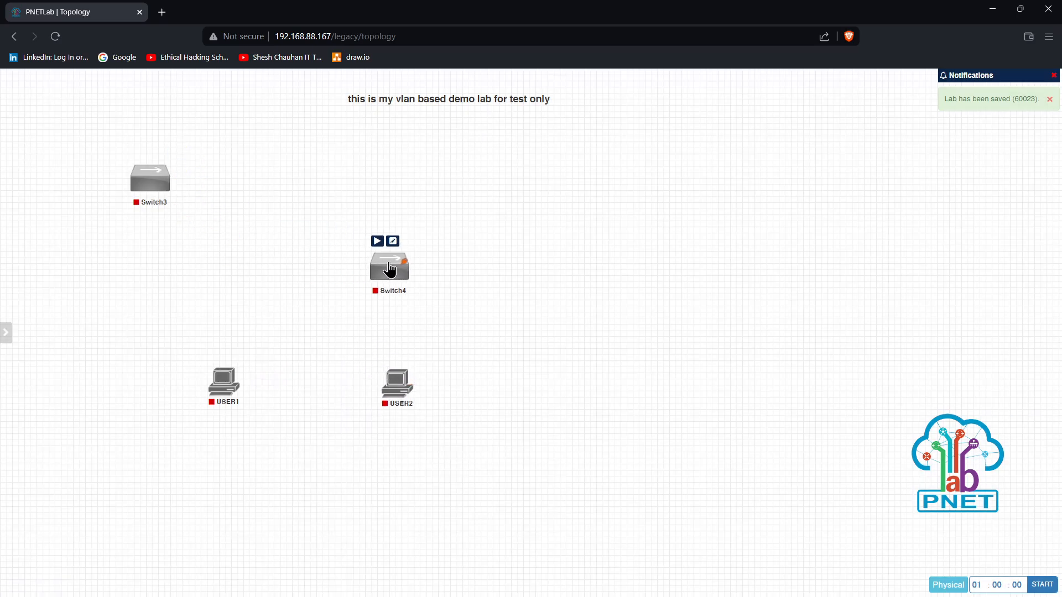
pyautogui.moveTo(151, 190); pyautogui.dragTo(230, 377)
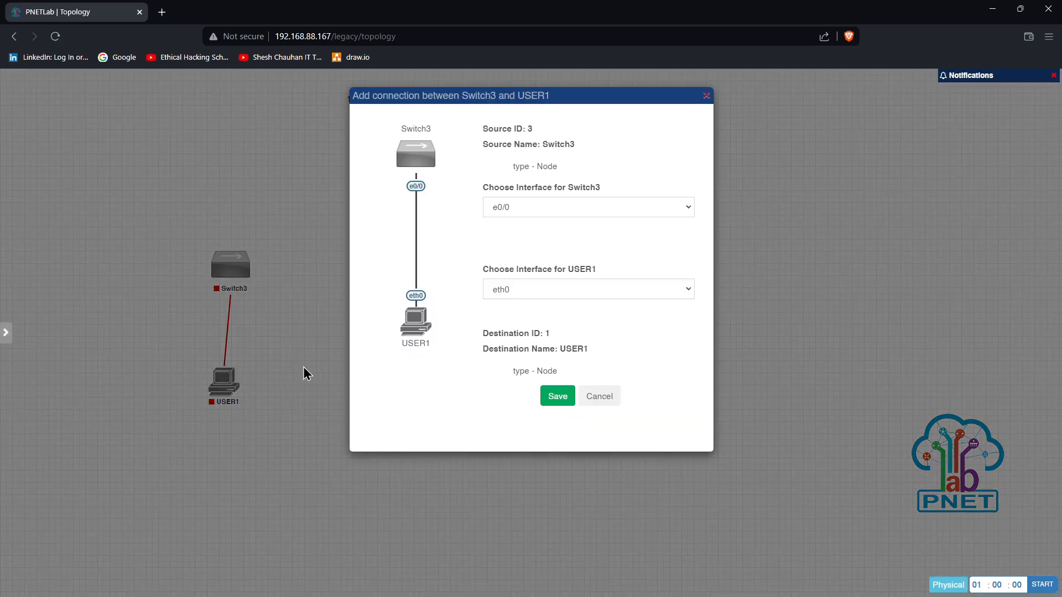
pyautogui.click(552, 387)
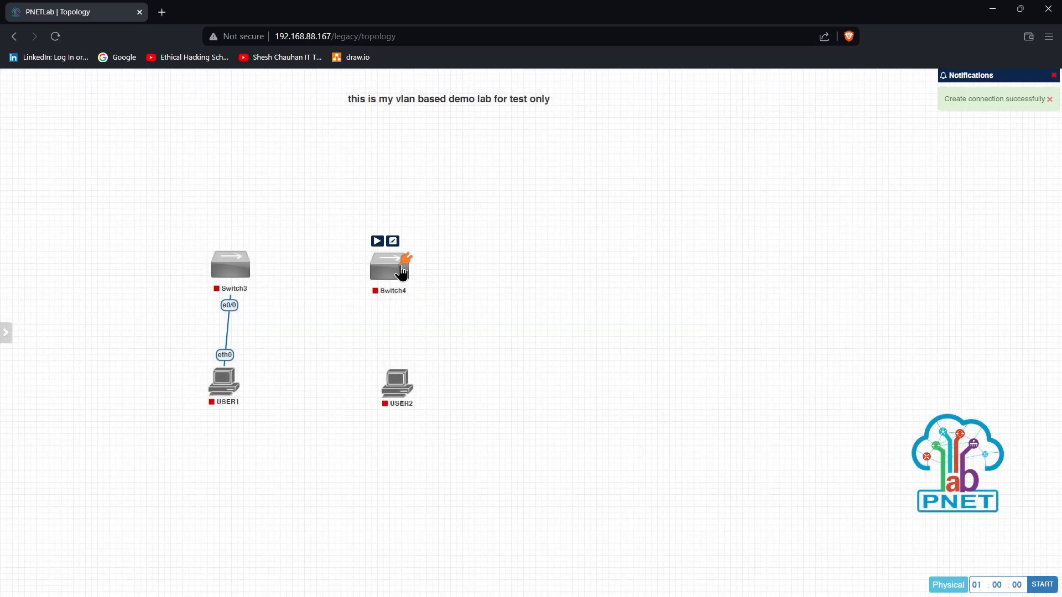
pyautogui.moveTo(404, 274); pyautogui.dragTo(398, 383)
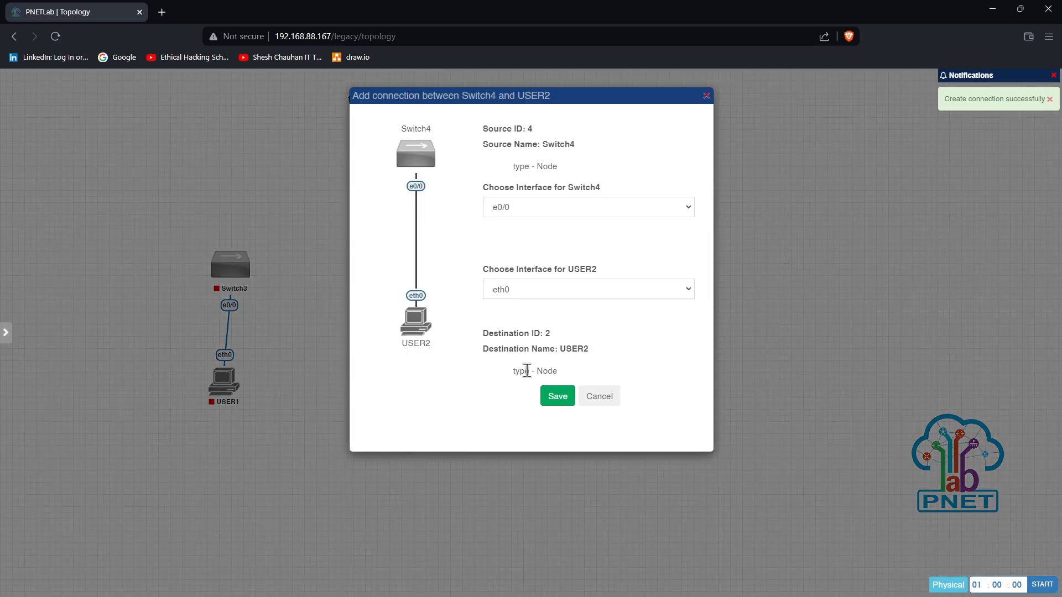
pyautogui.click(558, 382)
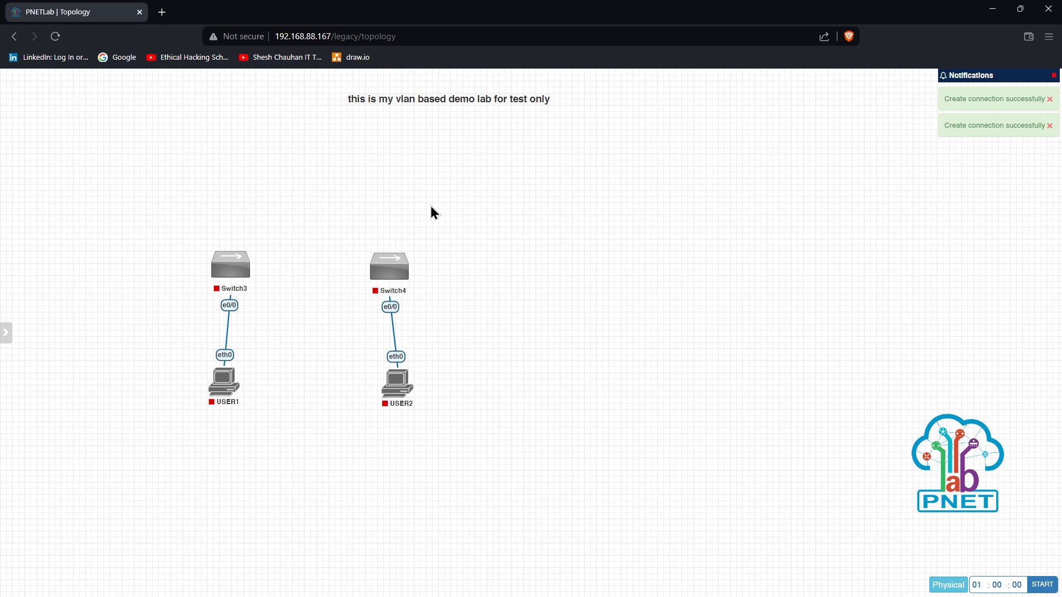
pyautogui.rightClick(431, 208)
pyautogui.click(451, 230)
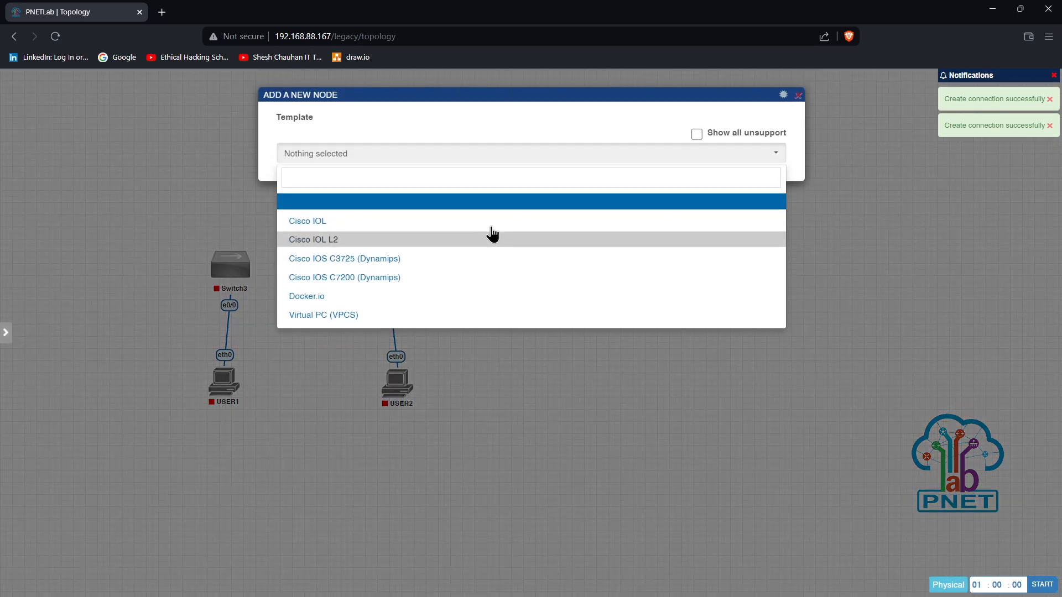
# Choose the Cisco IOS C3725 (Dynamips) template, set the node count, and pick the ATM Red.png icon
pyautogui.click(359, 260)
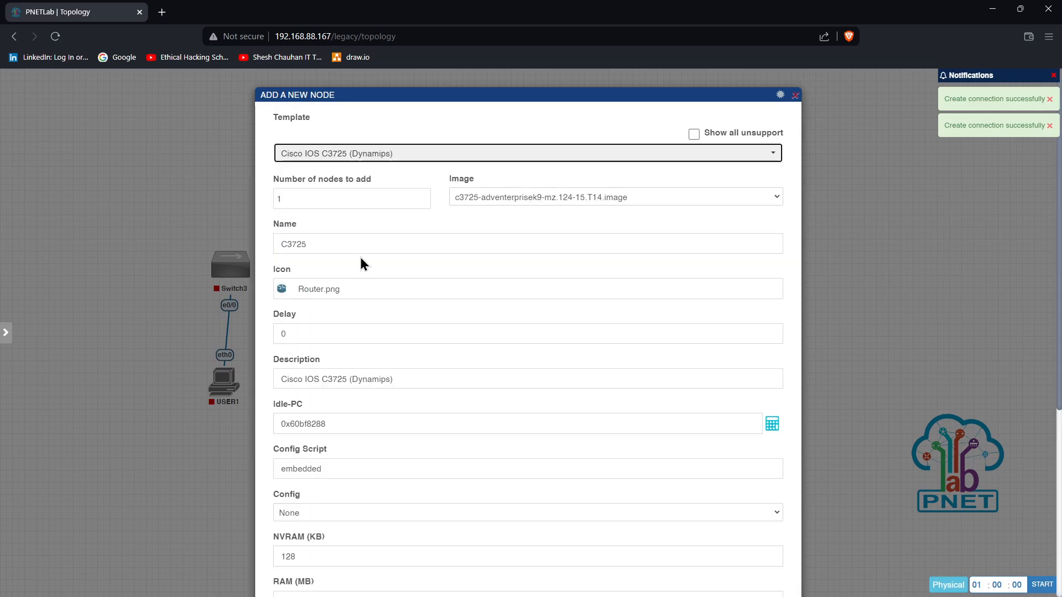
pyautogui.doubleClick(367, 203)
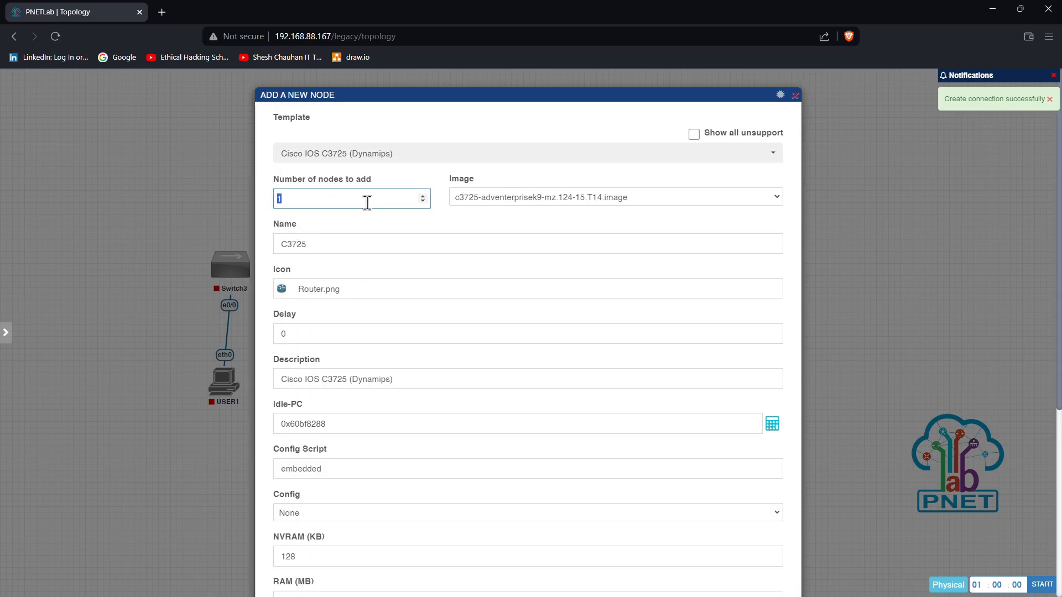
pyautogui.click(332, 293)
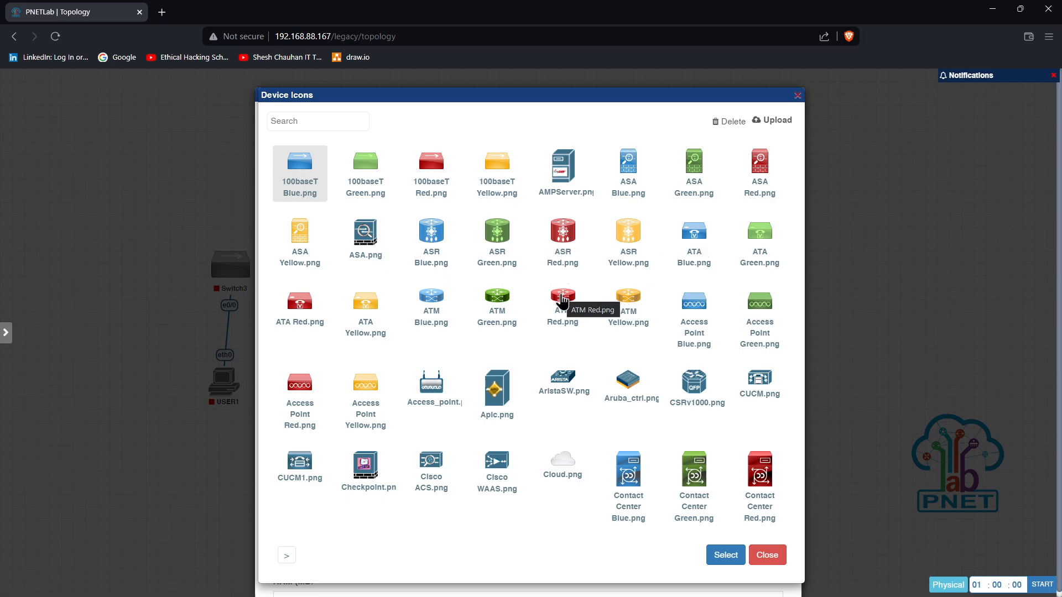
pyautogui.click(563, 301)
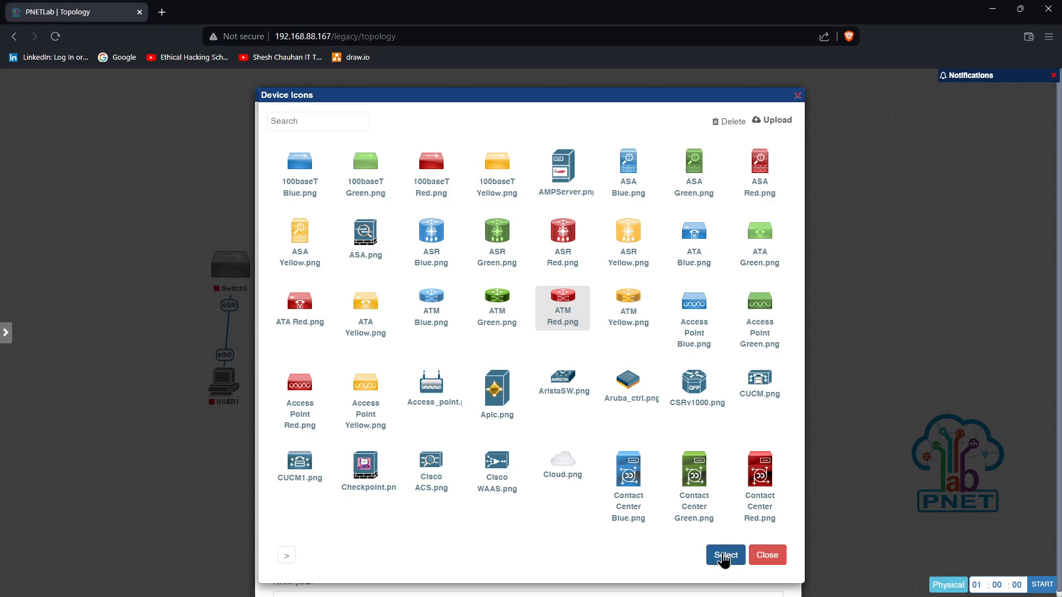
pyautogui.click(724, 556)
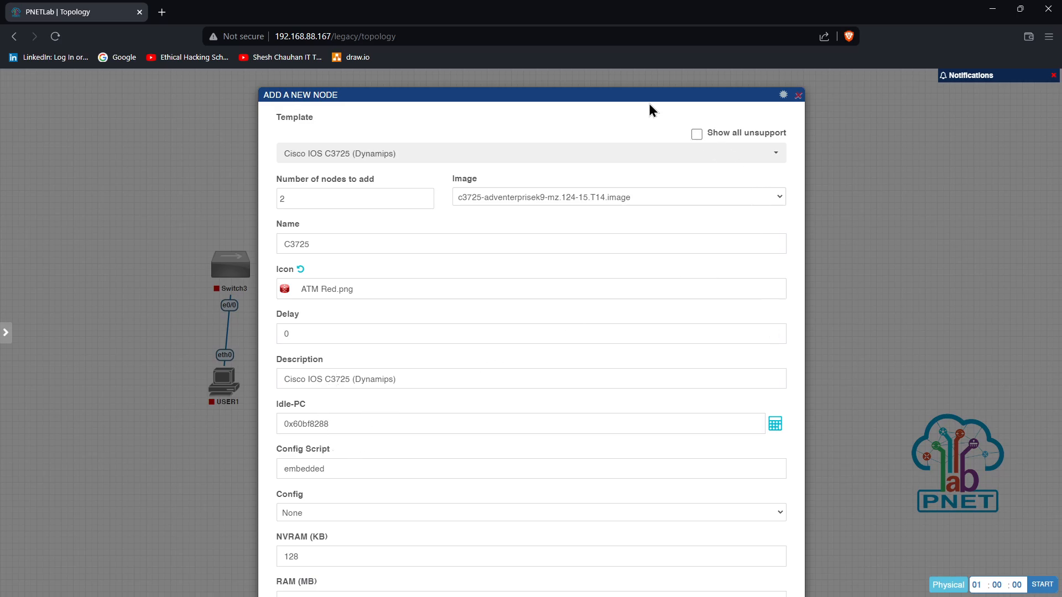
# Adjust the browser zoom and reposition the form to reveal the slot fields
pyautogui.moveTo(649, 104); pyautogui.dragTo(643, 80)
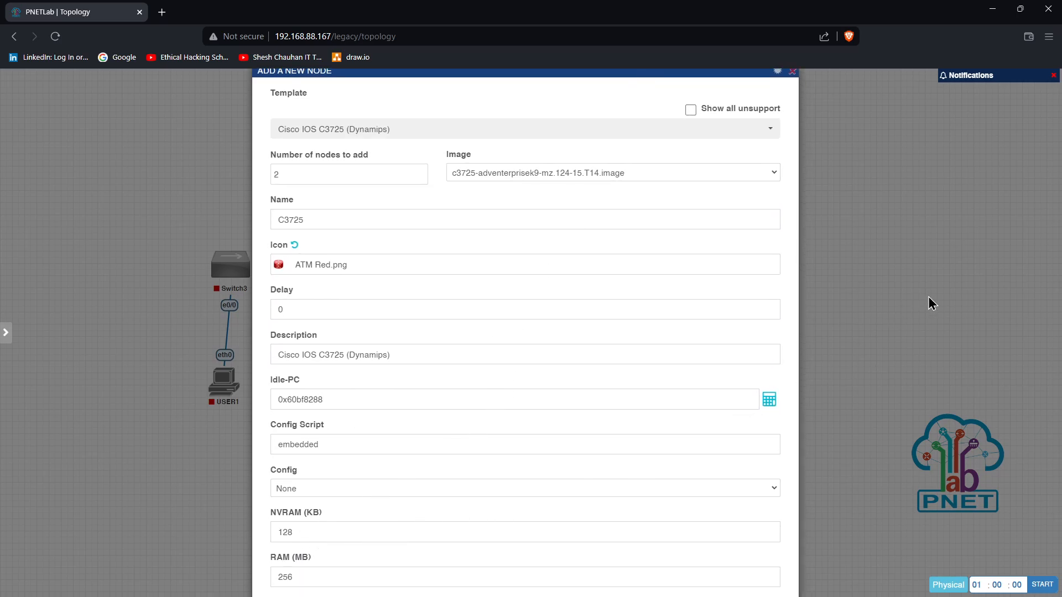
pyautogui.click(1049, 37)
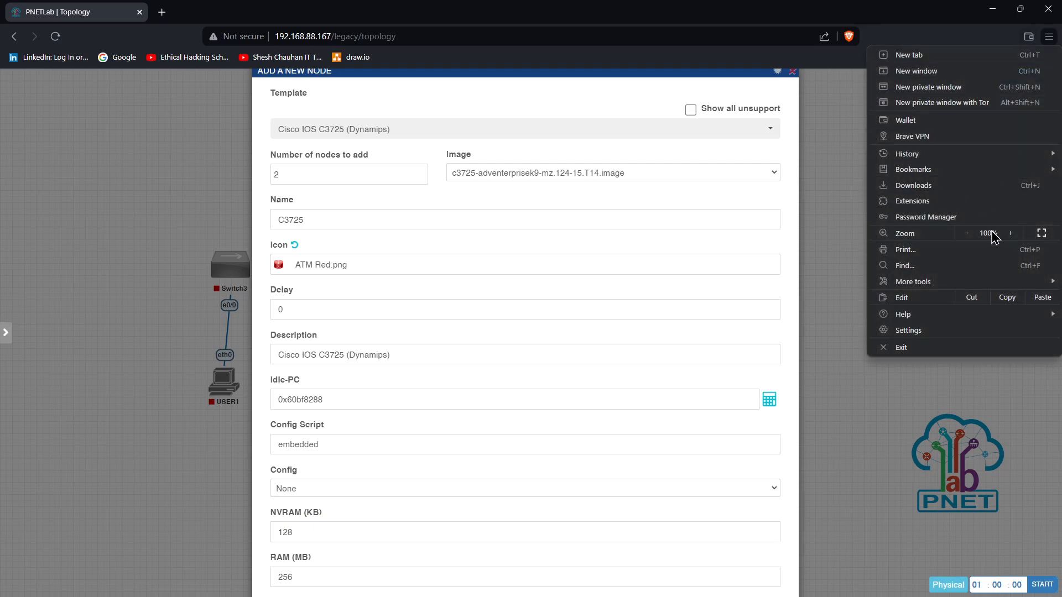
pyautogui.click(967, 233)
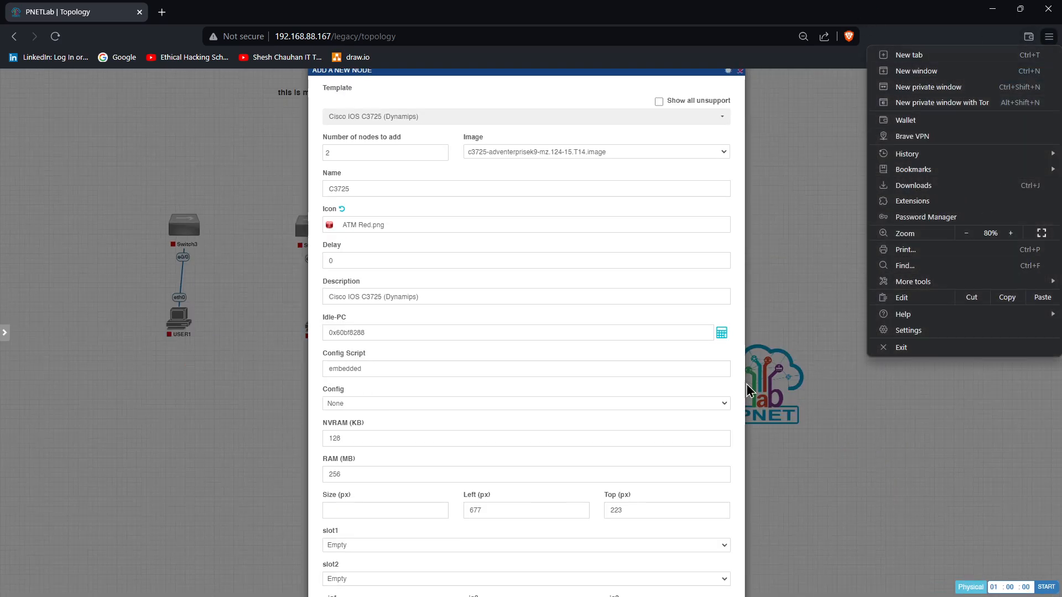
pyautogui.click(581, 367)
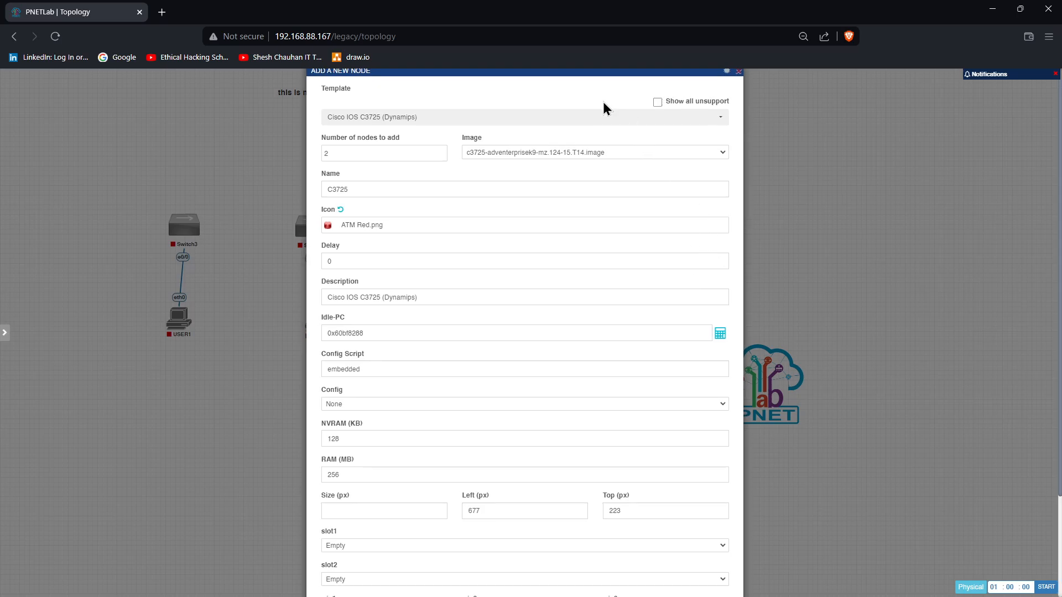
pyautogui.moveTo(604, 105); pyautogui.dragTo(600, 16)
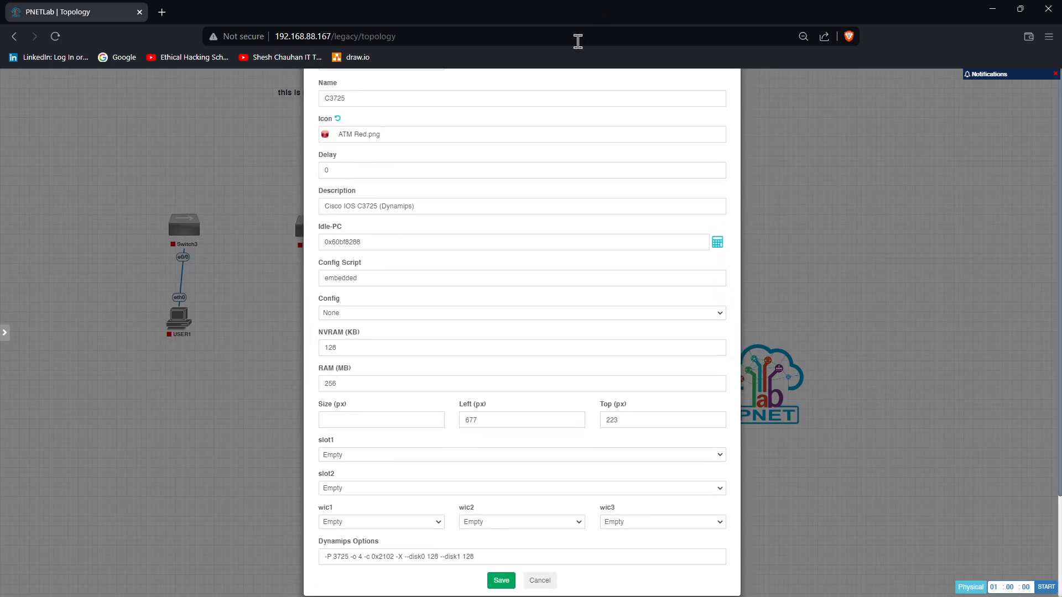
pyautogui.click(337, 455)
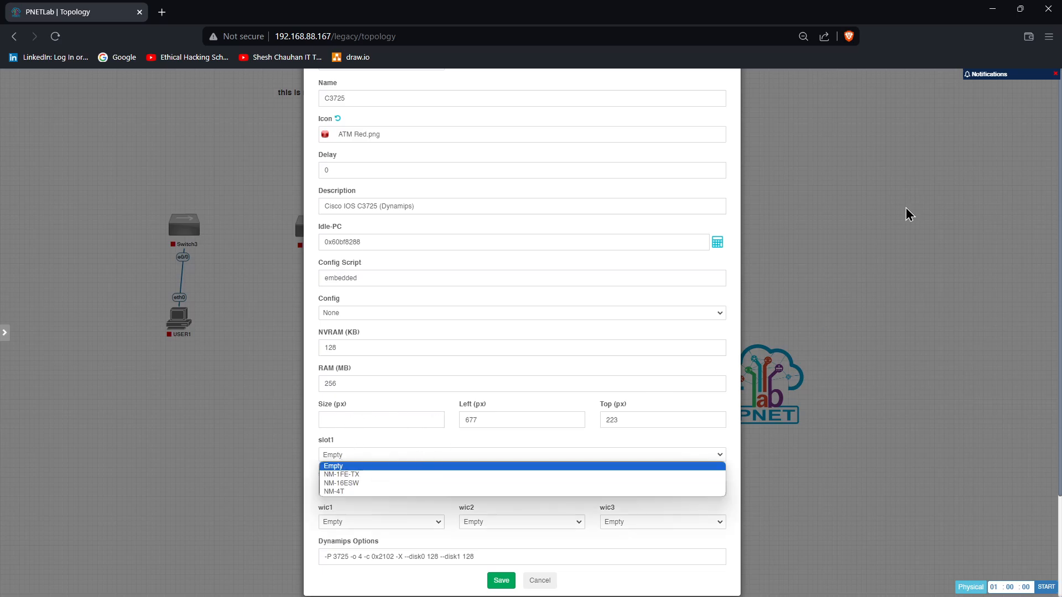
pyautogui.click(1049, 36)
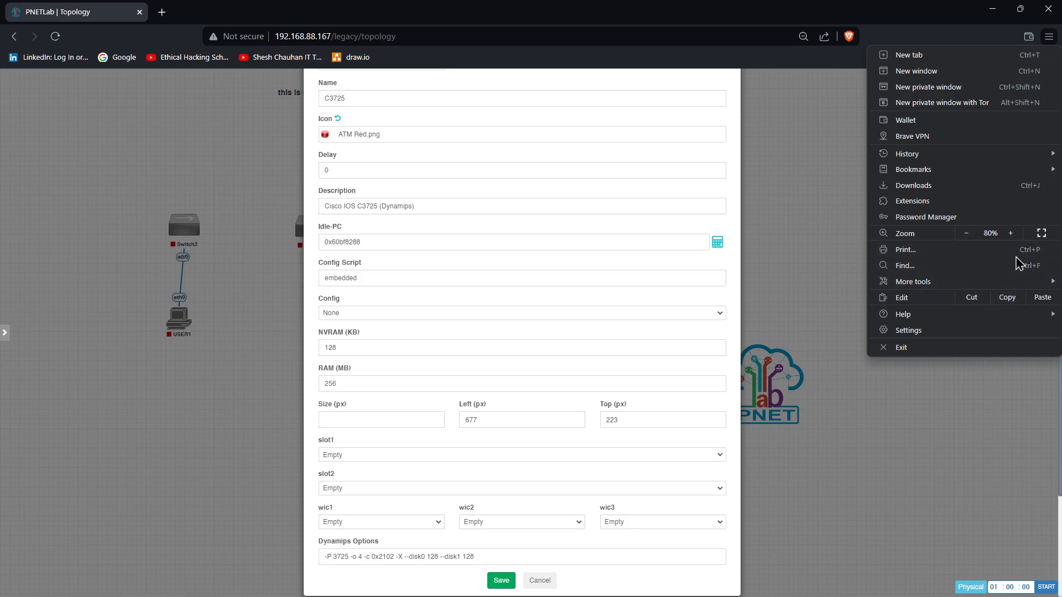
pyautogui.click(1011, 233)
pyautogui.click(1010, 233)
pyautogui.click(621, 313)
pyautogui.scroll(-5, 529, 317)
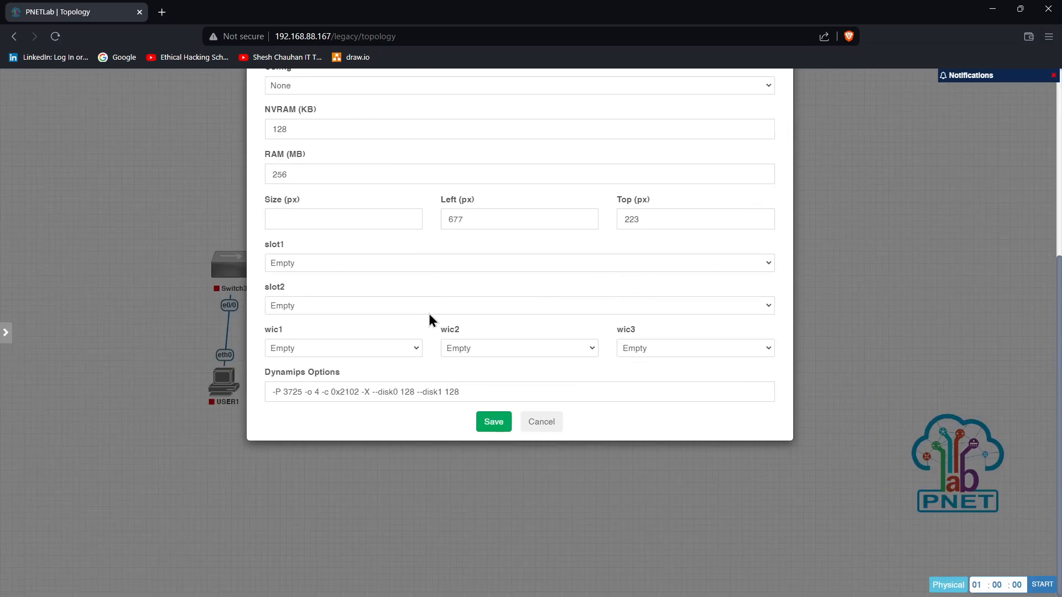
pyautogui.scroll(3, 430, 320)
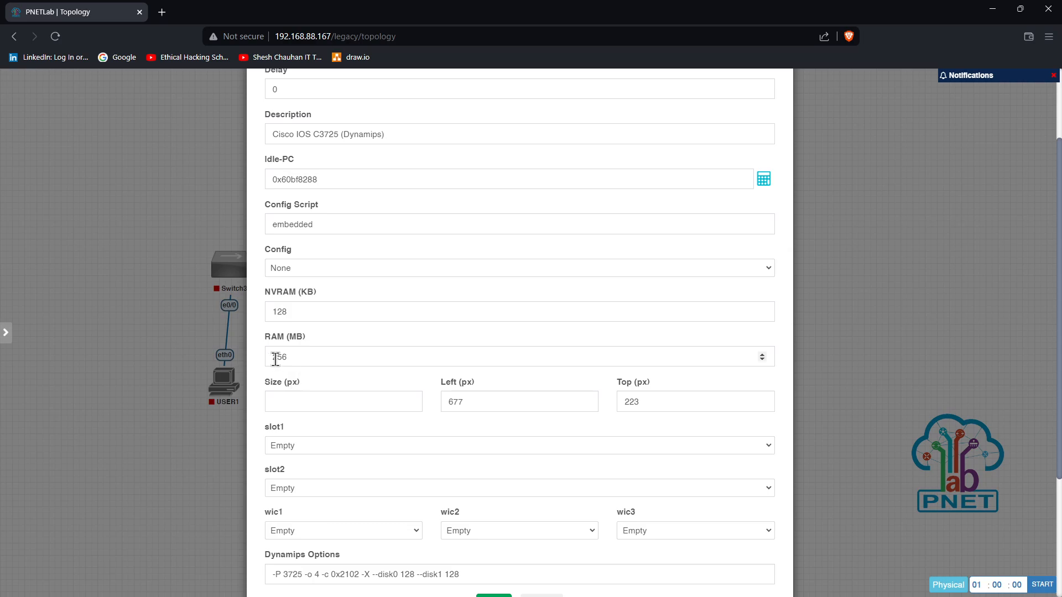
pyautogui.scroll(-3, 370, 472)
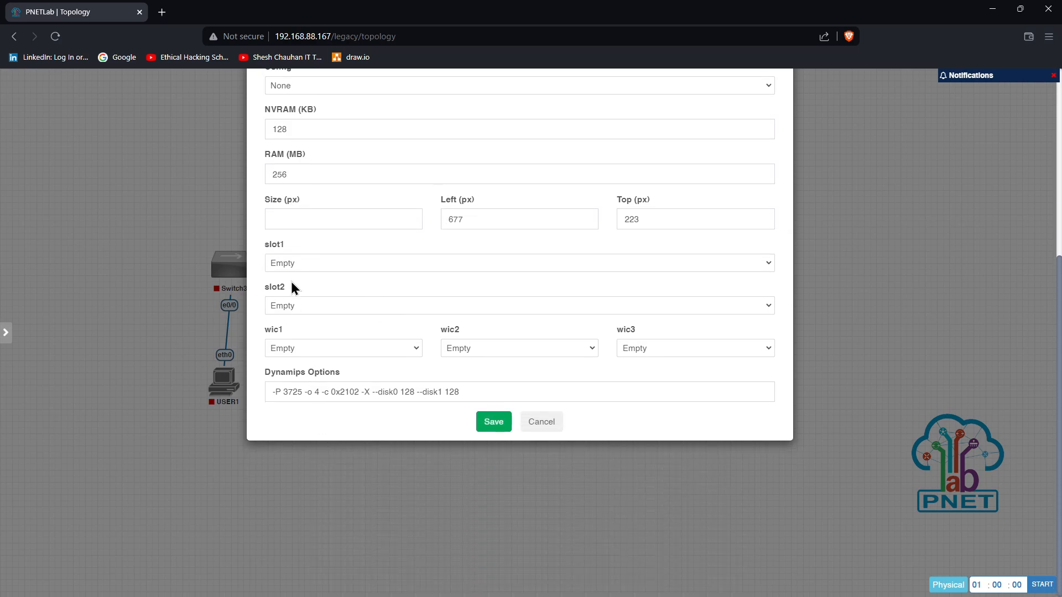
# Put NM-16ESW in slot1, leave slot2 empty, and save the routers
pyautogui.click(287, 265)
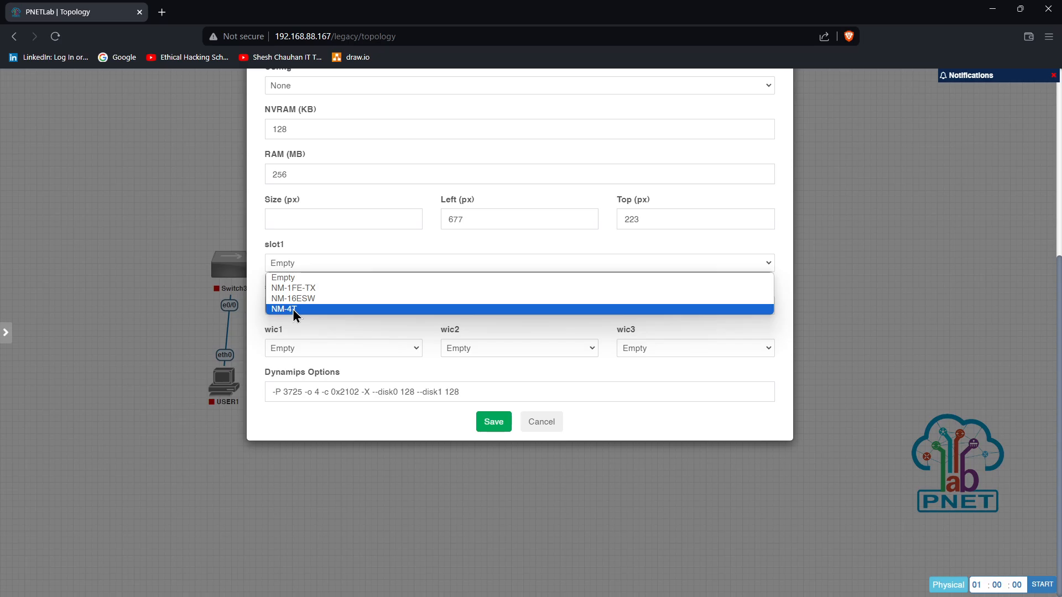
pyautogui.click(304, 299)
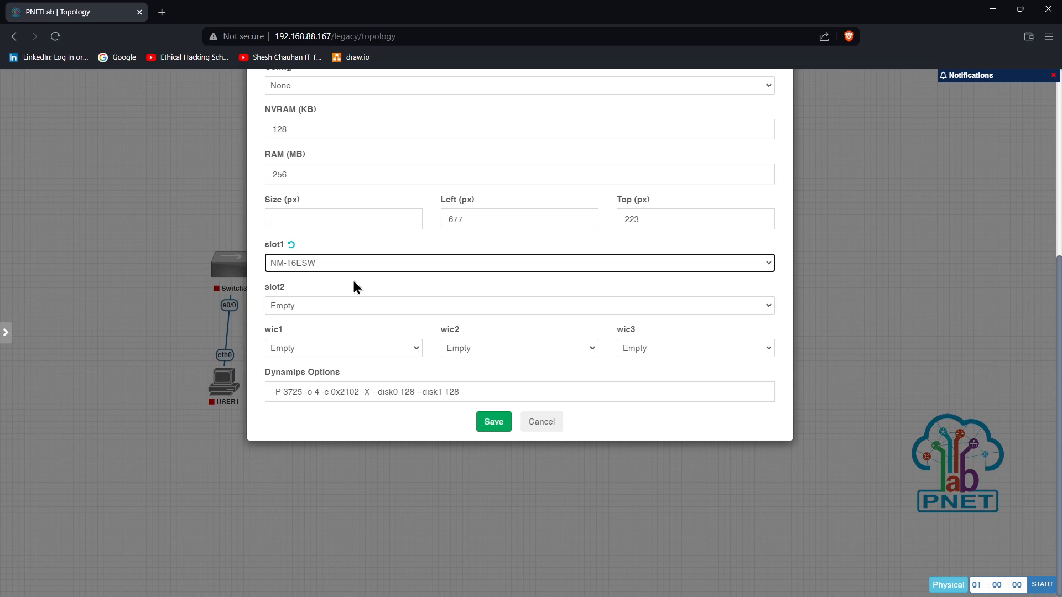
pyautogui.click(290, 306)
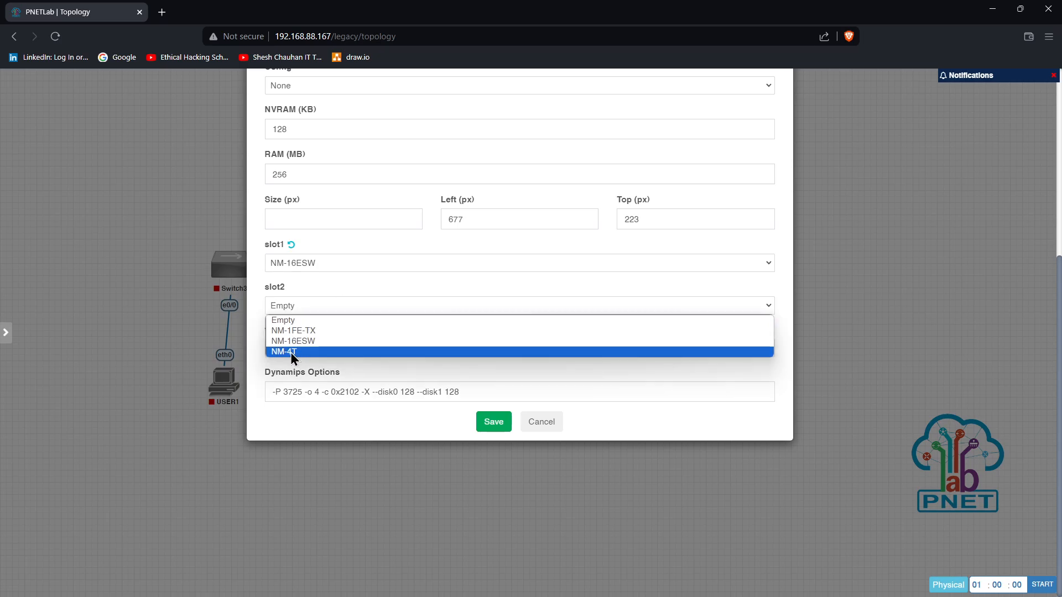
pyautogui.click(304, 320)
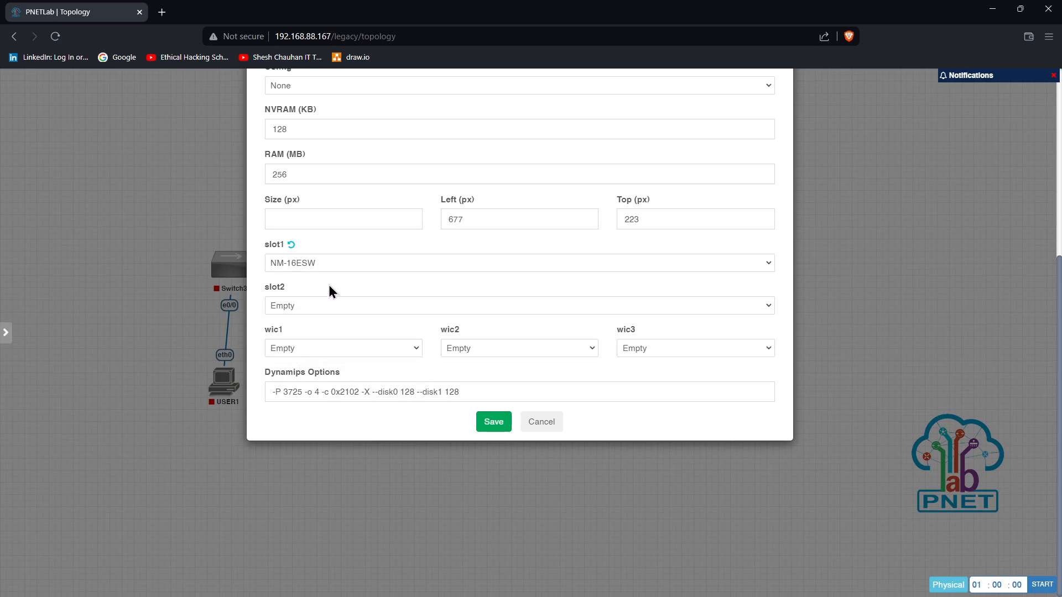
pyautogui.click(487, 421)
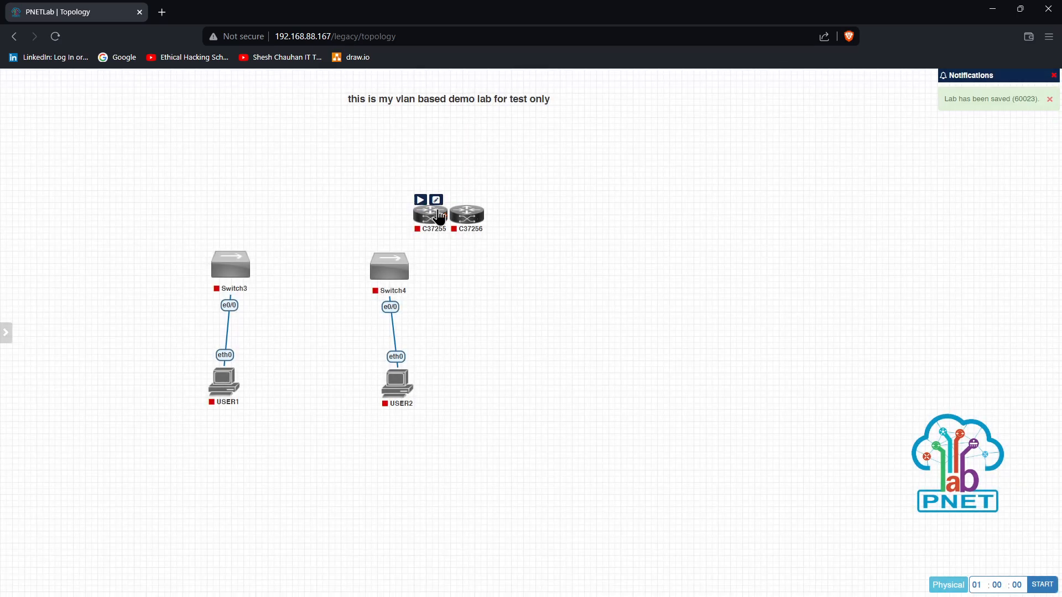
# Place C37255 above Switch3 and C37256 above Switch4
pyautogui.moveTo(429, 215); pyautogui.dragTo(235, 181)
pyautogui.moveTo(473, 224); pyautogui.dragTo(392, 179)
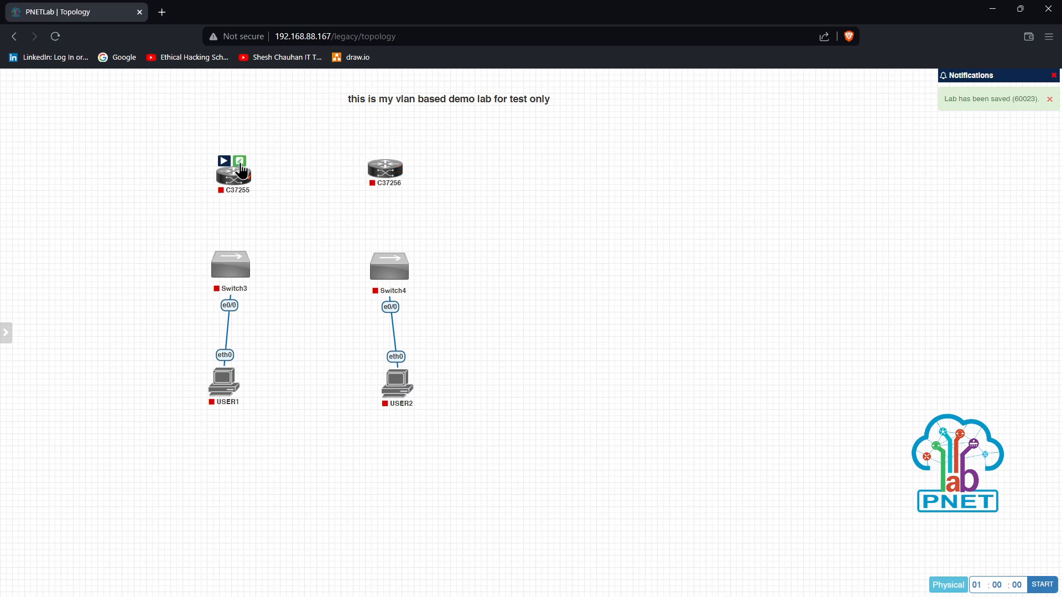
pyautogui.moveTo(240, 163); pyautogui.dragTo(238, 266)
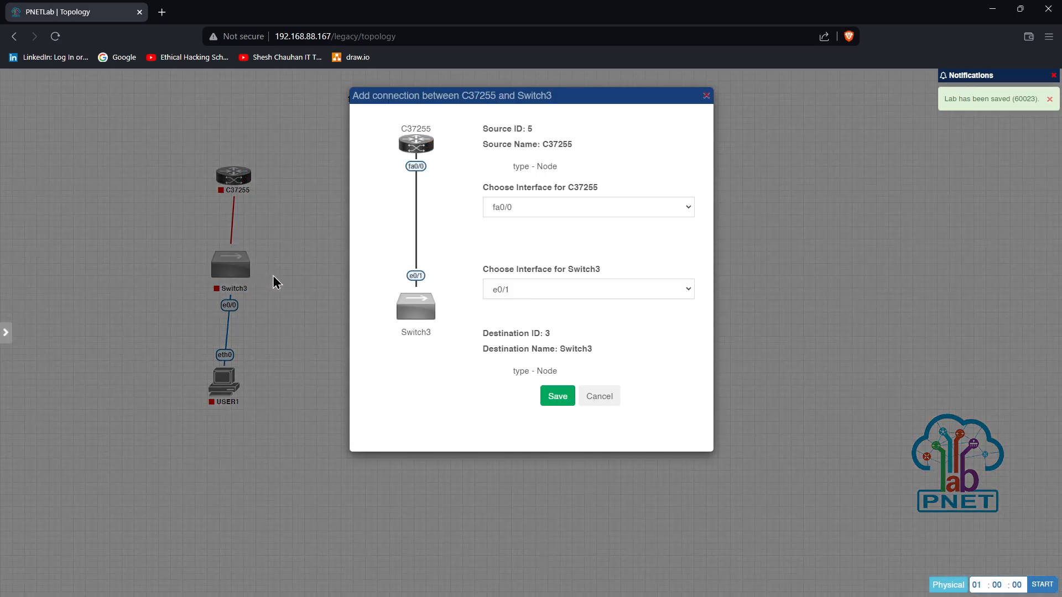
# Link C37255 fa0/0 to Switch3 e0/1 and C37256 fa0/0 to Switch4 e0/1
pyautogui.click(495, 210)
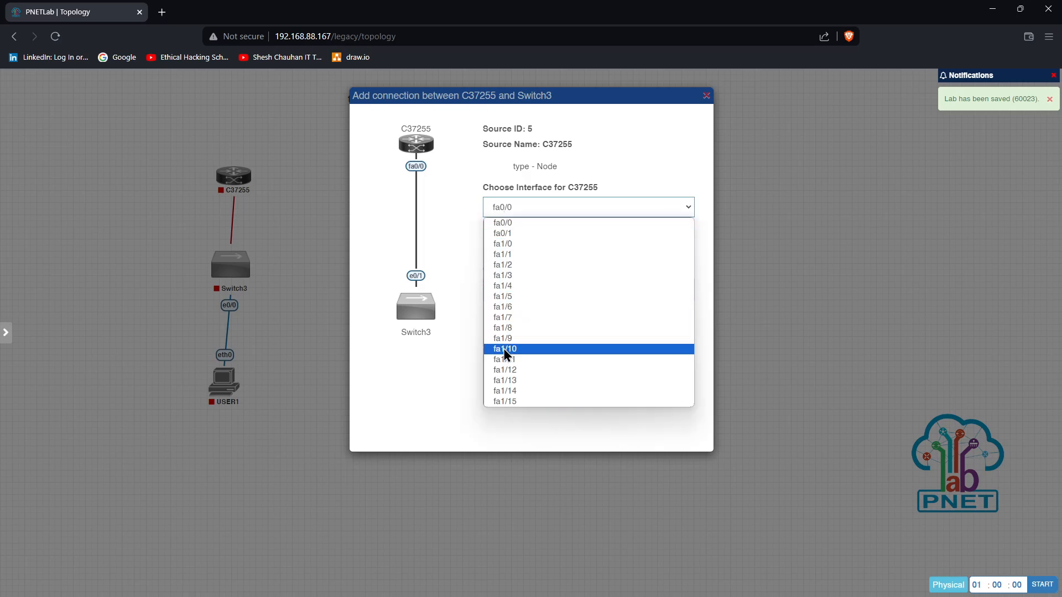
pyautogui.click(451, 204)
pyautogui.click(514, 287)
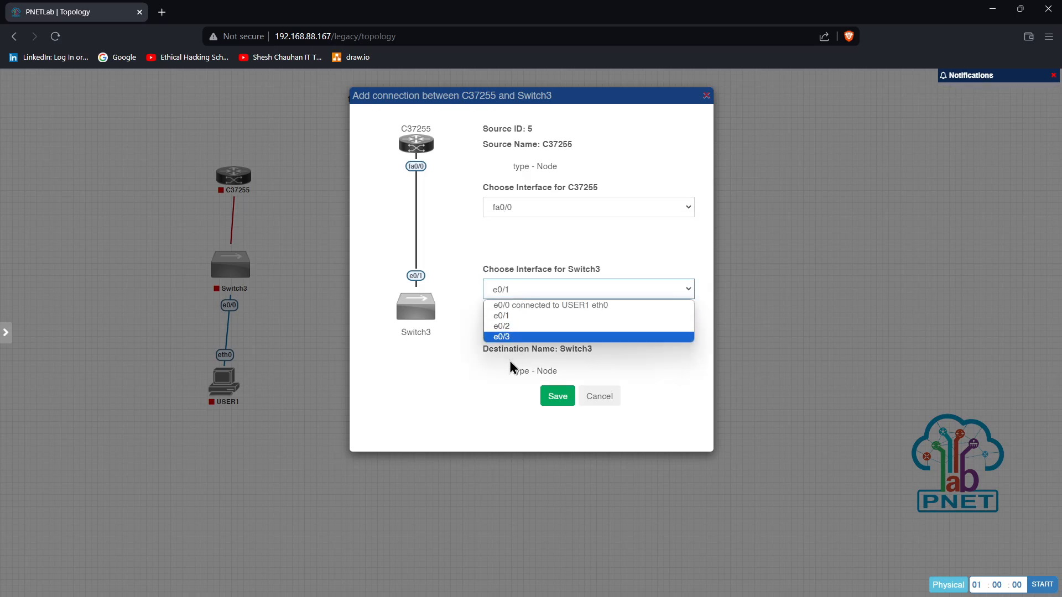
pyautogui.click(523, 316)
pyautogui.click(555, 396)
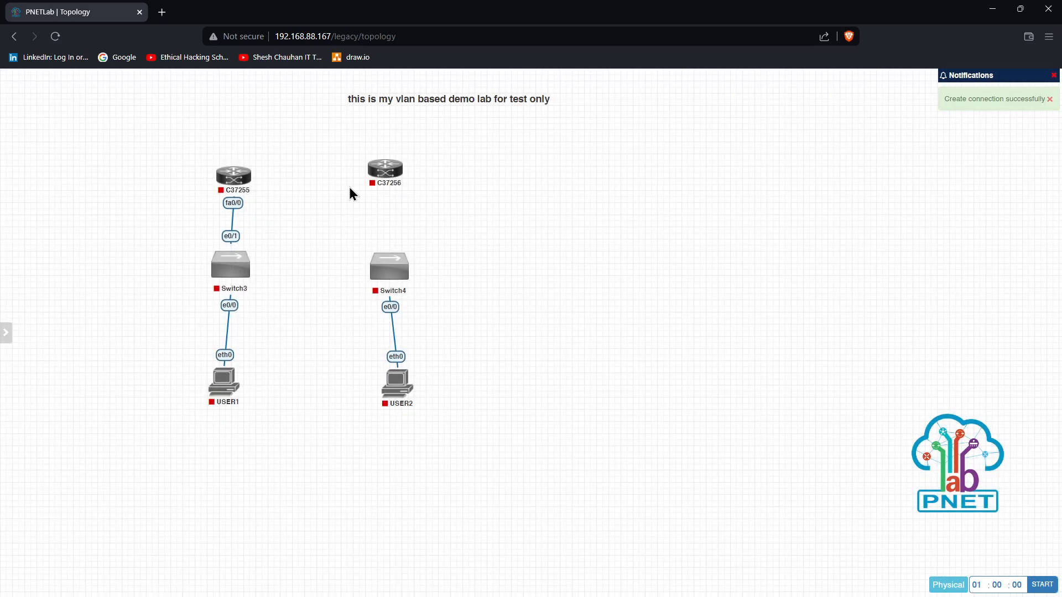
pyautogui.moveTo(403, 177)
pyautogui.moveTo(403, 178); pyautogui.dragTo(390, 267)
pyautogui.click(558, 399)
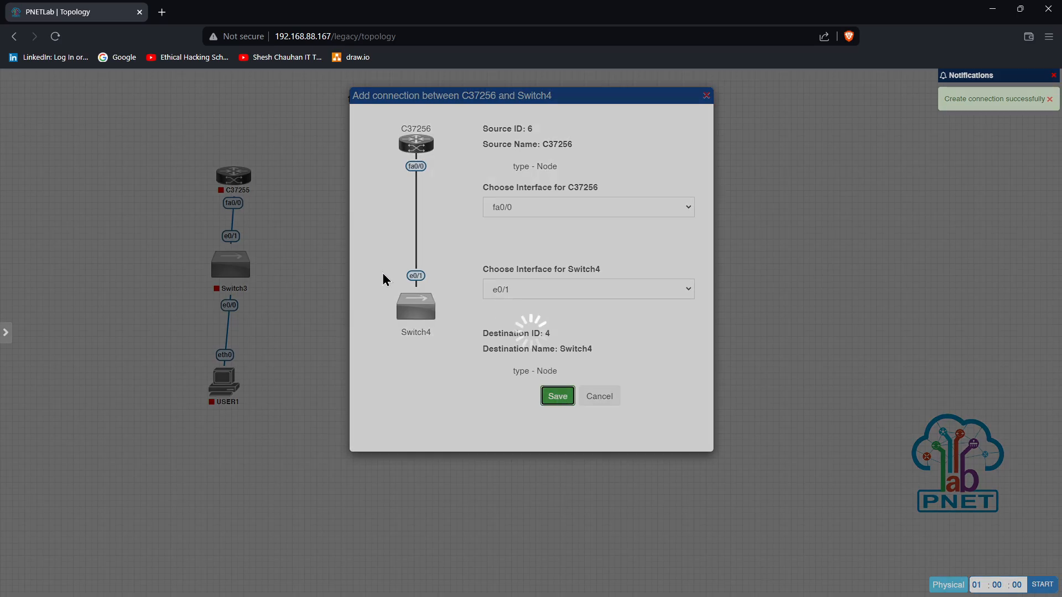
# Join C37255 and C37256 through their fa0/1 ports
pyautogui.moveTo(254, 178)
pyautogui.moveTo(254, 178); pyautogui.dragTo(382, 171)
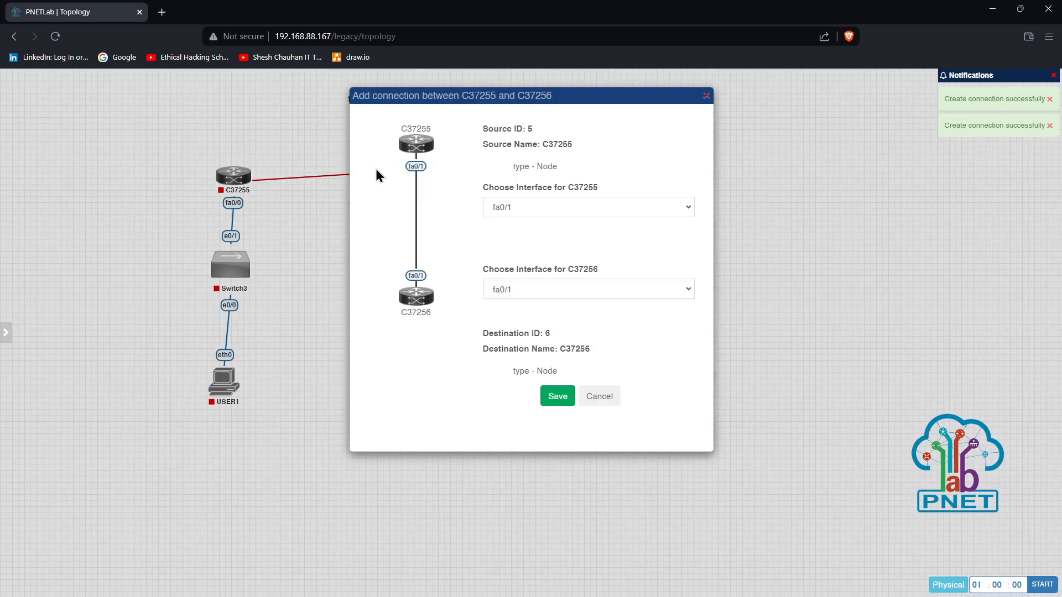
pyautogui.click(513, 213)
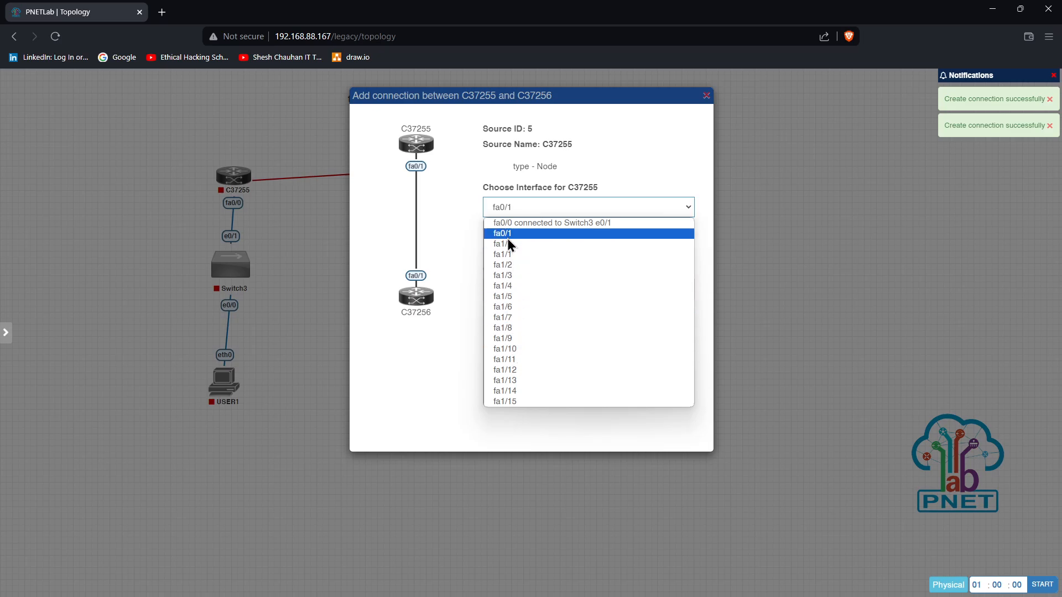
pyautogui.click(507, 235)
pyautogui.click(516, 288)
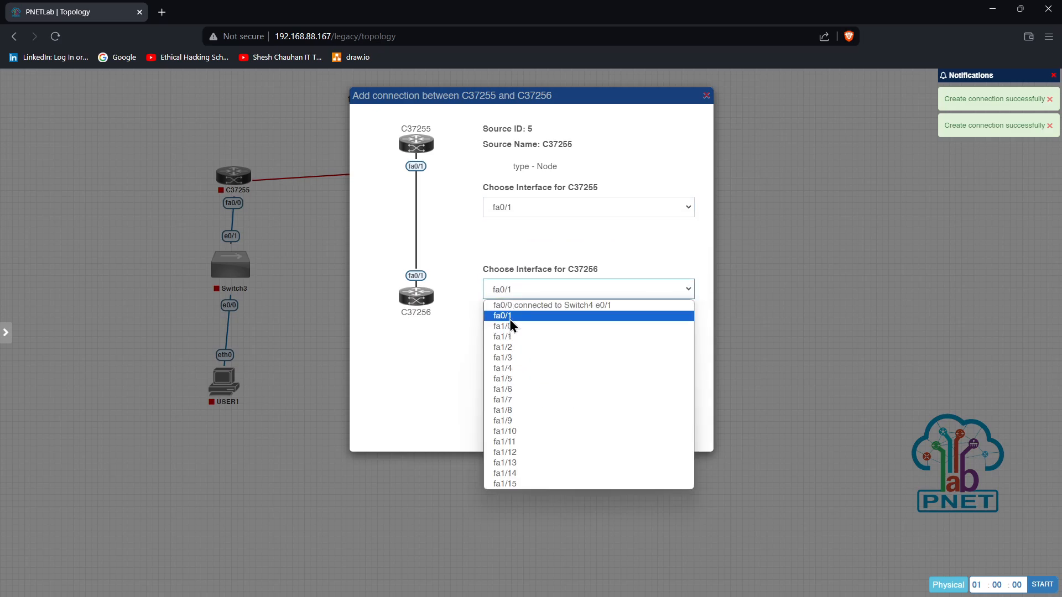
pyautogui.click(510, 321)
pyautogui.click(557, 396)
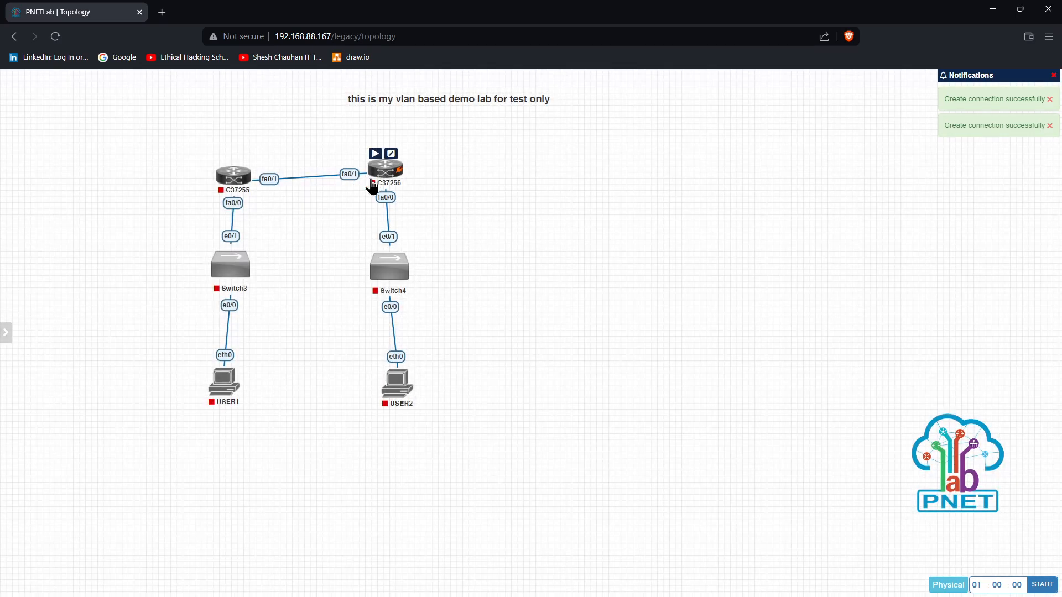
# Put an NM-4T serial module in slot2 of router C37256 and save its settings
pyautogui.rightClick(378, 179)
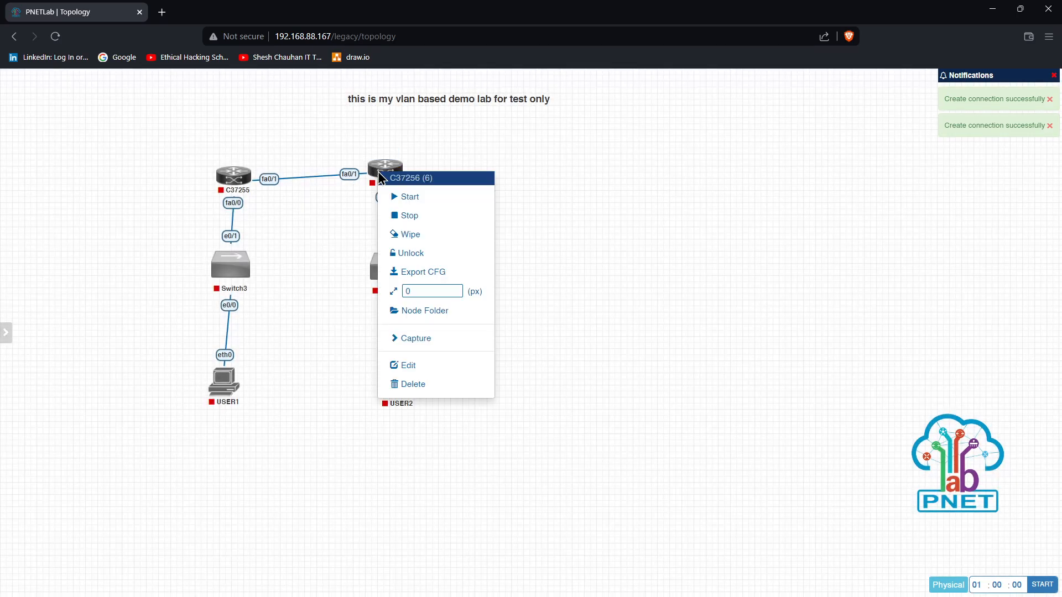
pyautogui.click(409, 365)
pyautogui.scroll(-4, 420, 339)
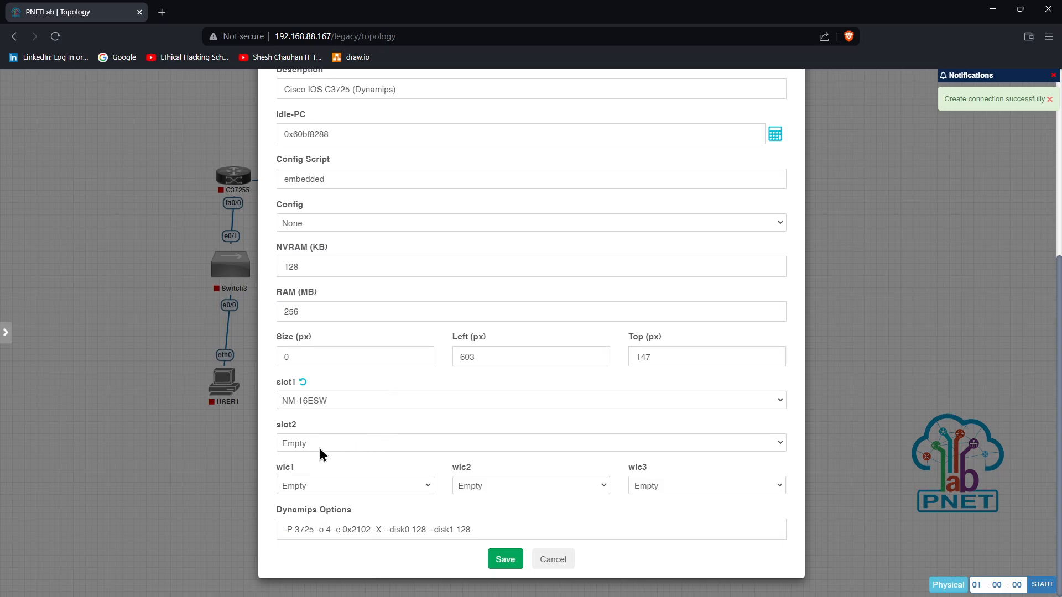
pyautogui.click(320, 449)
pyautogui.click(303, 490)
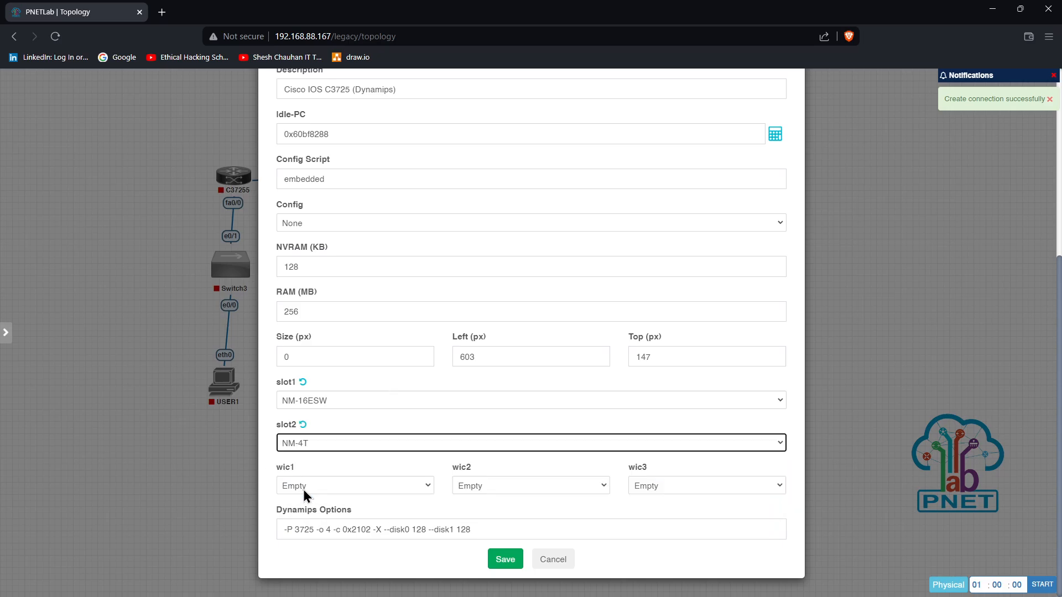
pyautogui.click(505, 562)
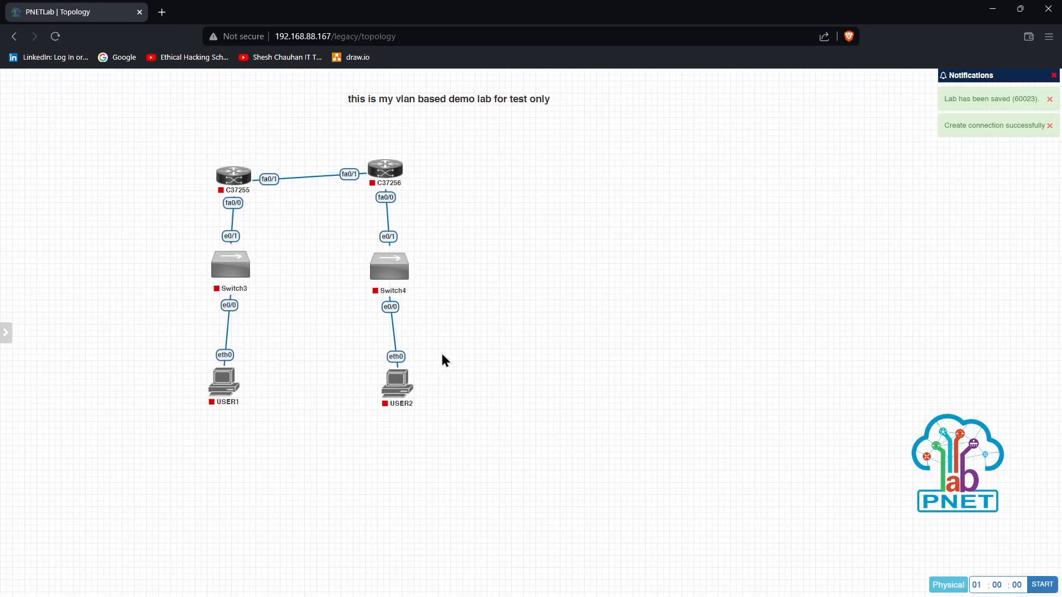
# Put an NM-4T serial module in slot2 of router C37255 and save its settings
pyautogui.rightClick(238, 193)
pyautogui.click(264, 374)
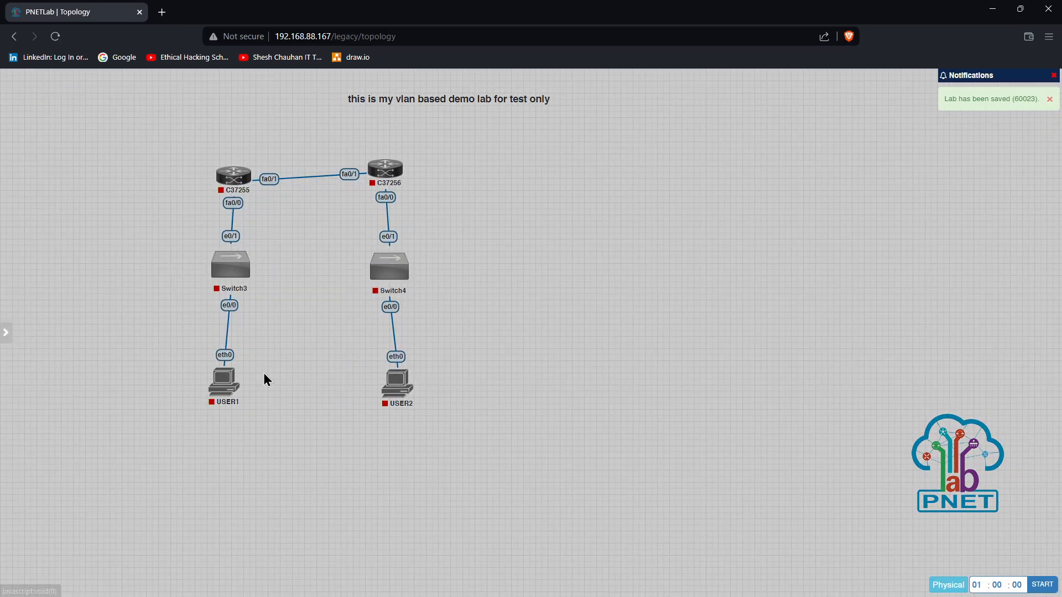
pyautogui.scroll(-5, 386, 359)
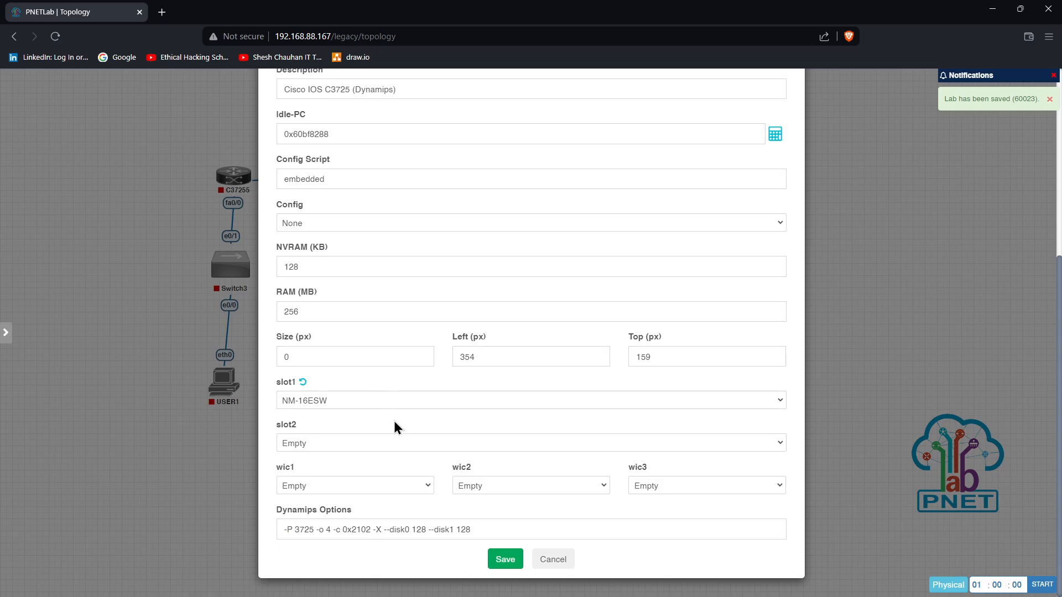
pyautogui.click(312, 449)
pyautogui.click(305, 483)
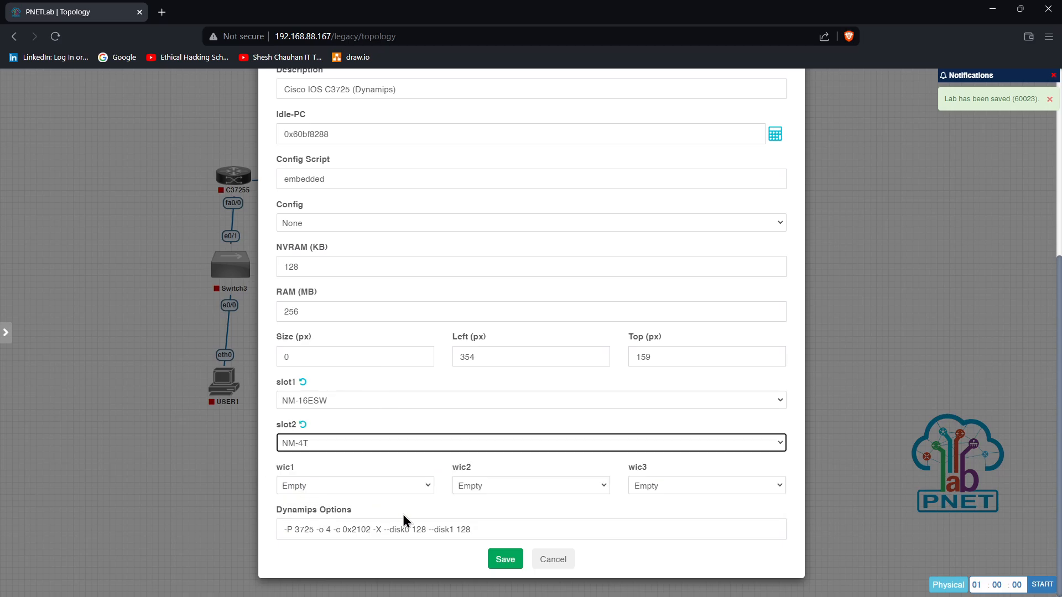
pyautogui.click(505, 561)
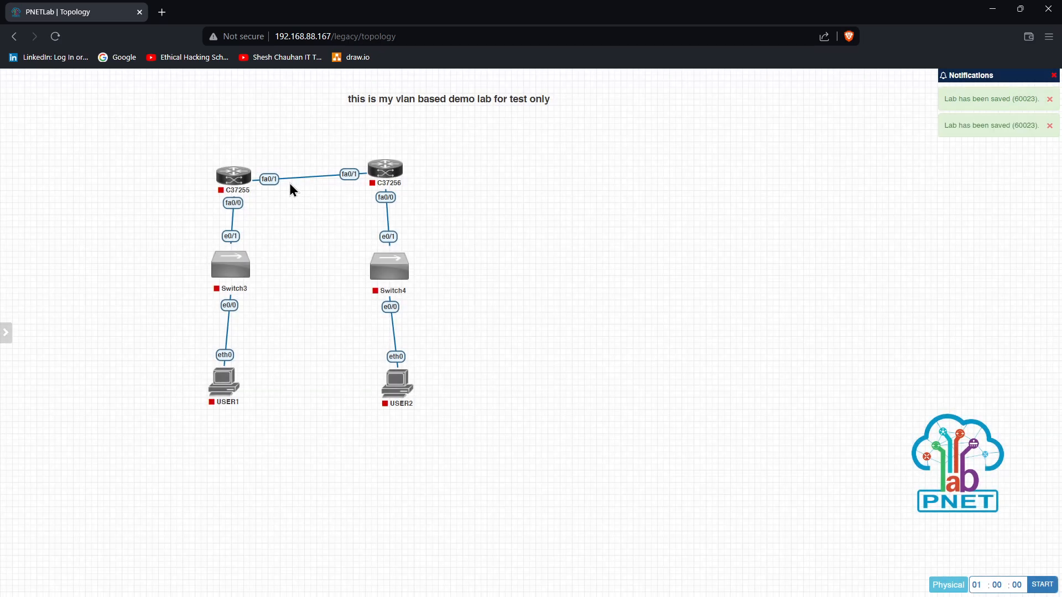
pyautogui.rightClick(271, 178)
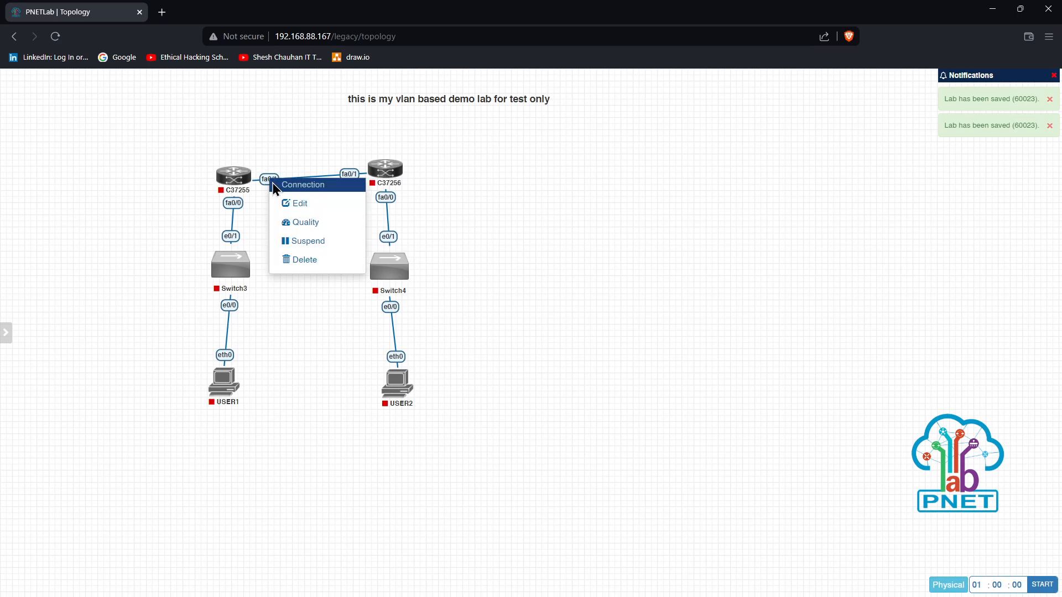
# Delete the fa0/1 router link and connect C37255 s2/0 to C37256 s2/0 instead
pyautogui.click(304, 260)
pyautogui.moveTo(249, 184)
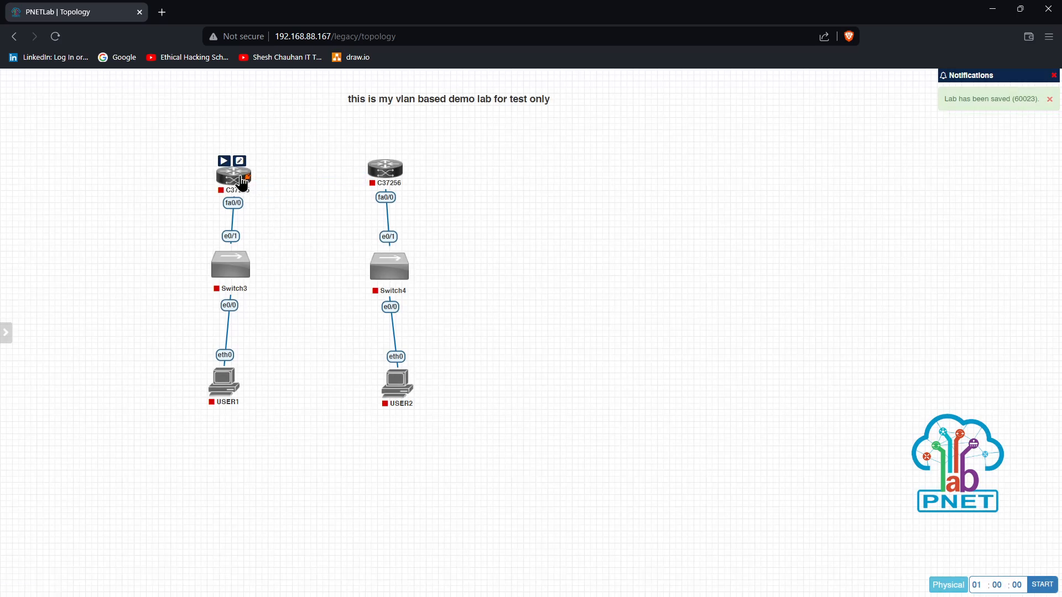
pyautogui.moveTo(251, 185); pyautogui.dragTo(386, 169)
pyautogui.click(504, 211)
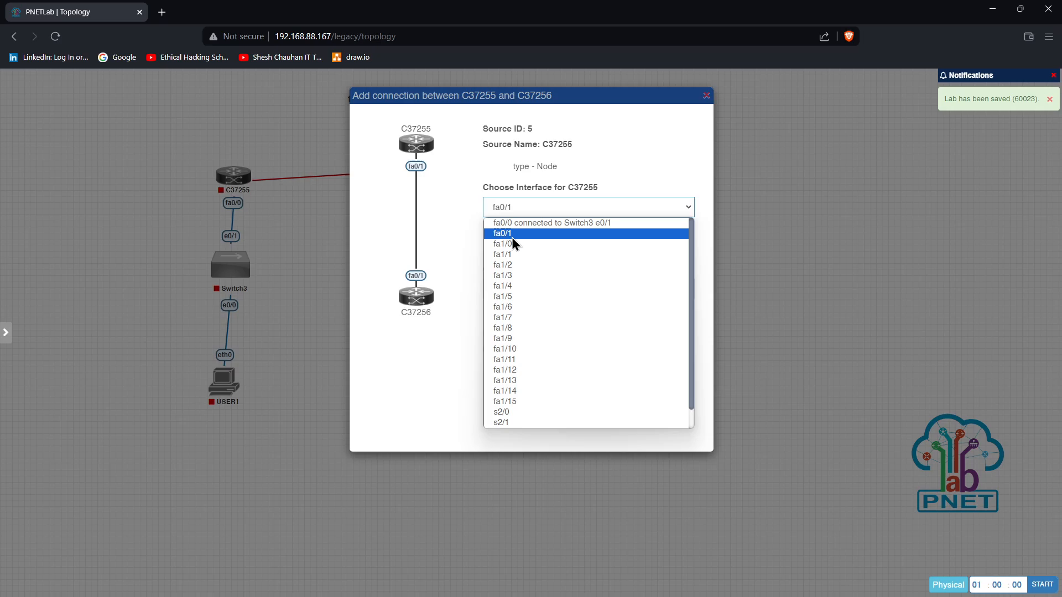
pyautogui.click(505, 413)
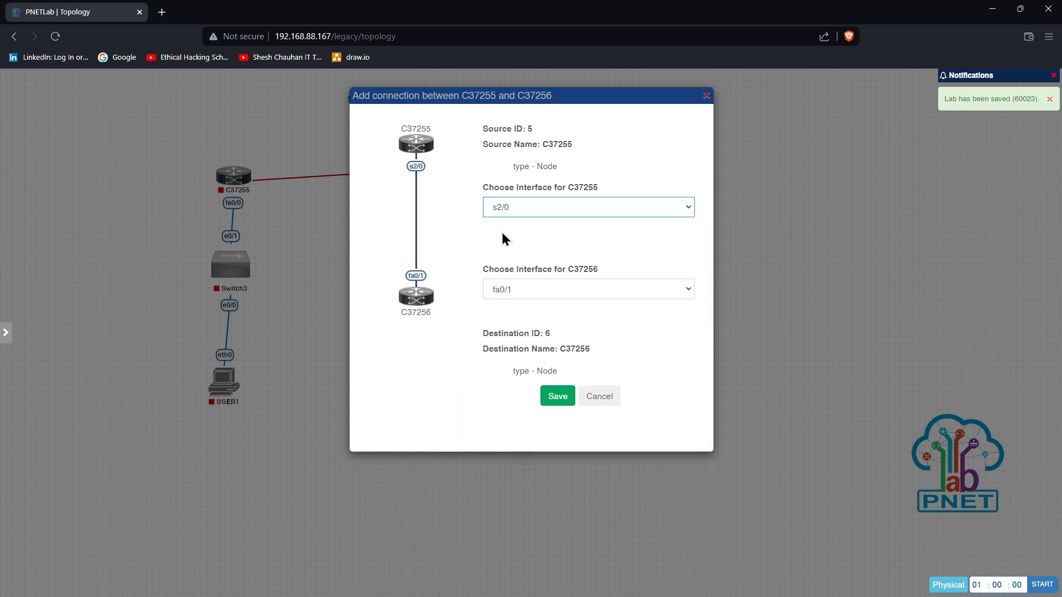
pyautogui.click(501, 288)
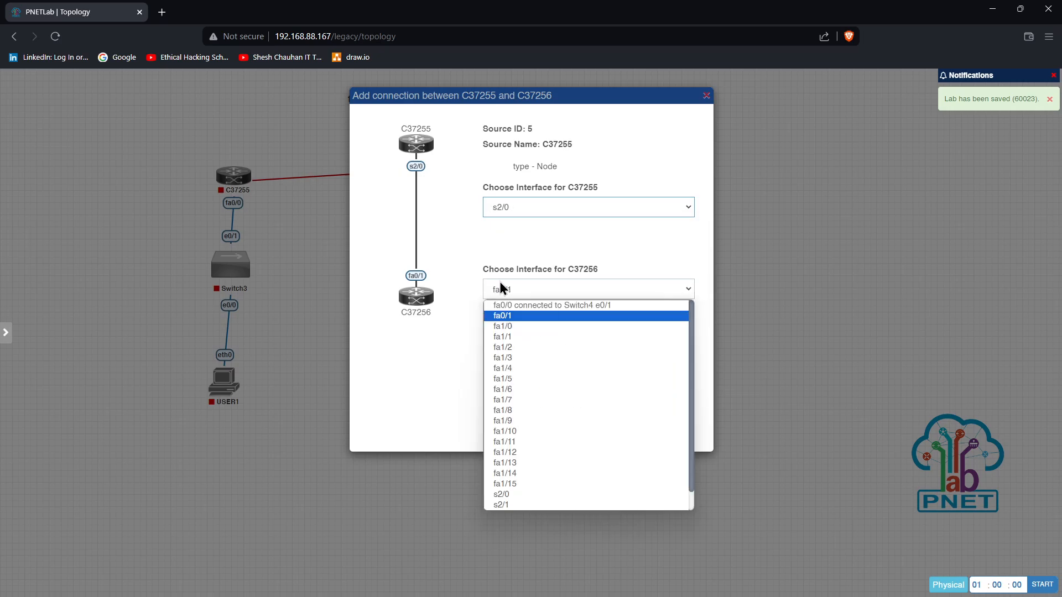
pyautogui.click(503, 494)
pyautogui.click(559, 398)
# Shift router C37256 and Switch4 slightly right so Switch4 sits under C37256
pyautogui.moveTo(380, 176)
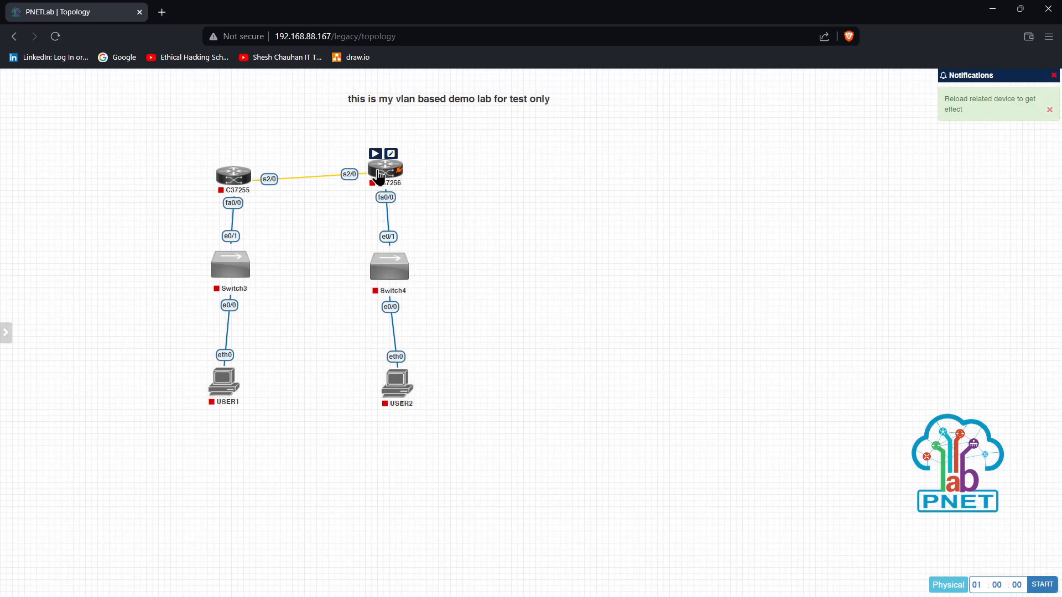
pyautogui.moveTo(379, 176); pyautogui.dragTo(394, 181)
pyautogui.moveTo(388, 269); pyautogui.dragTo(398, 270)
# Start Switch3 and router C37255
pyautogui.moveTo(224, 267)
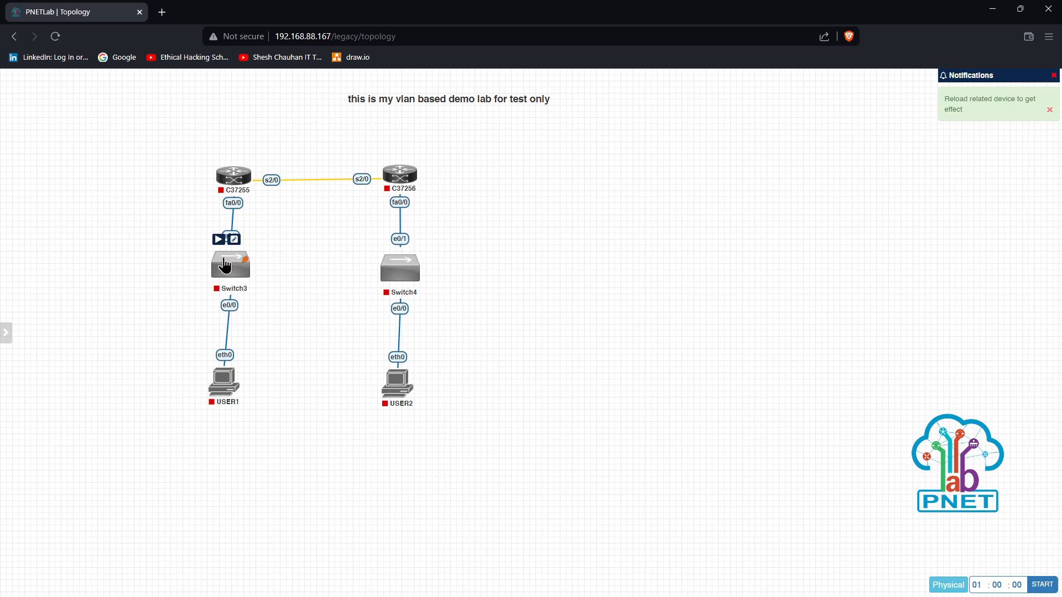
pyautogui.rightClick(225, 266)
pyautogui.click(268, 289)
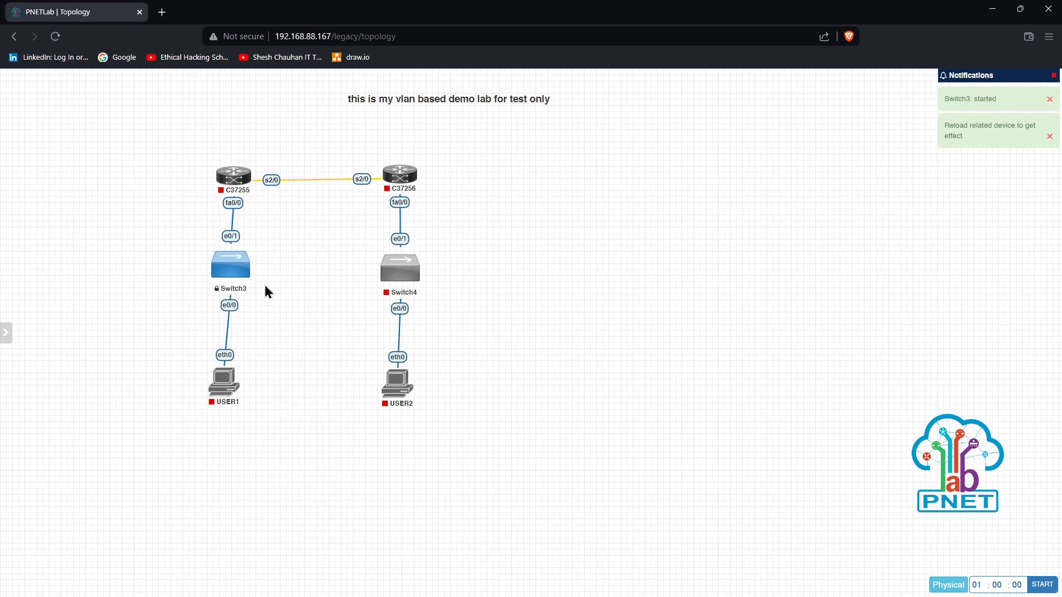
pyautogui.rightClick(233, 185)
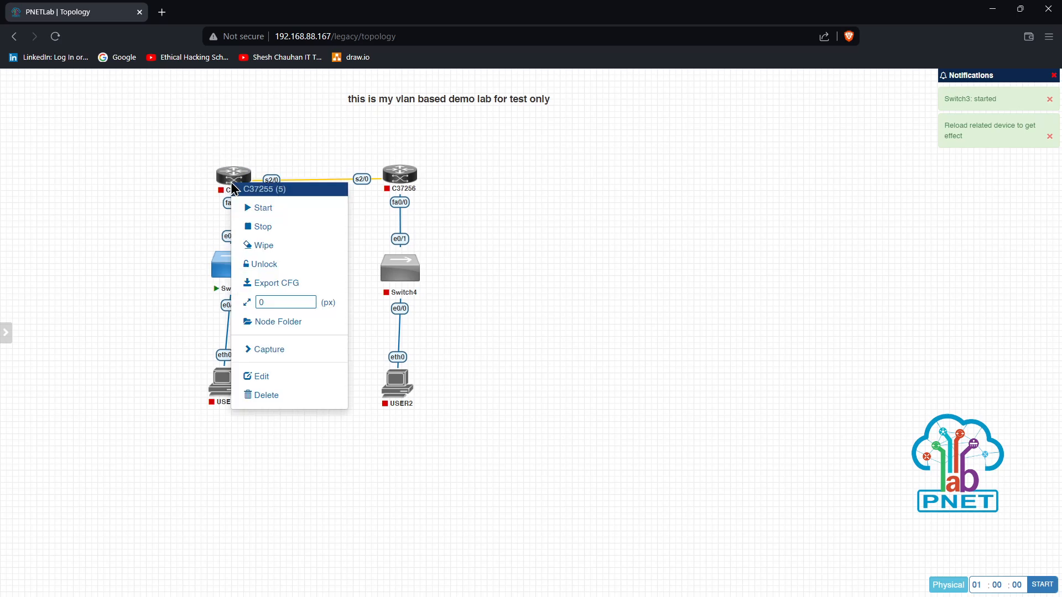
pyautogui.click(262, 208)
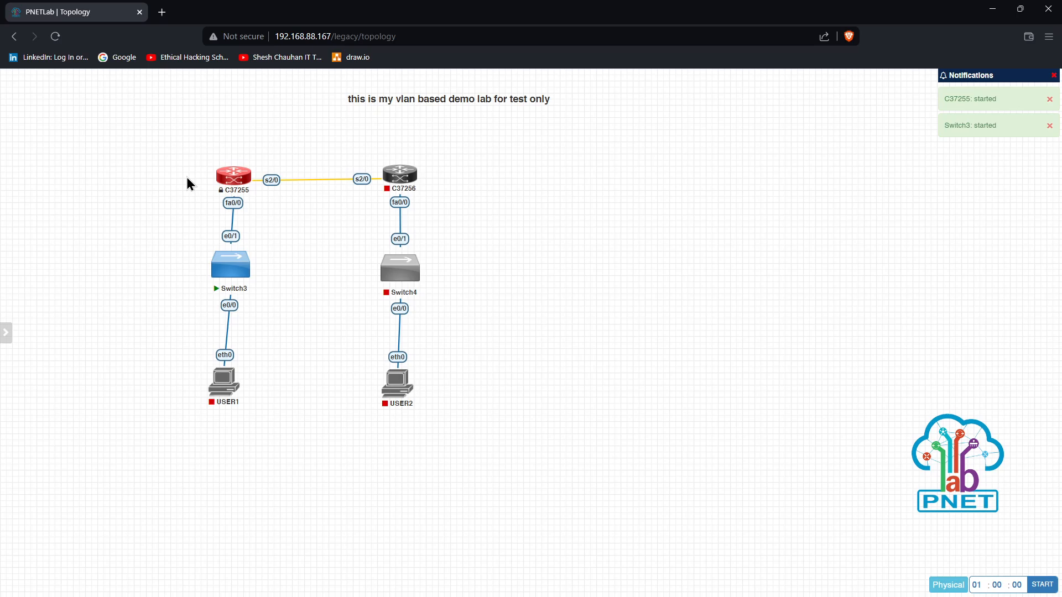
# Open console sessions to C37255 and Switch3, allowing the browser to launch the client
pyautogui.click(240, 184)
pyautogui.click(540, 128)
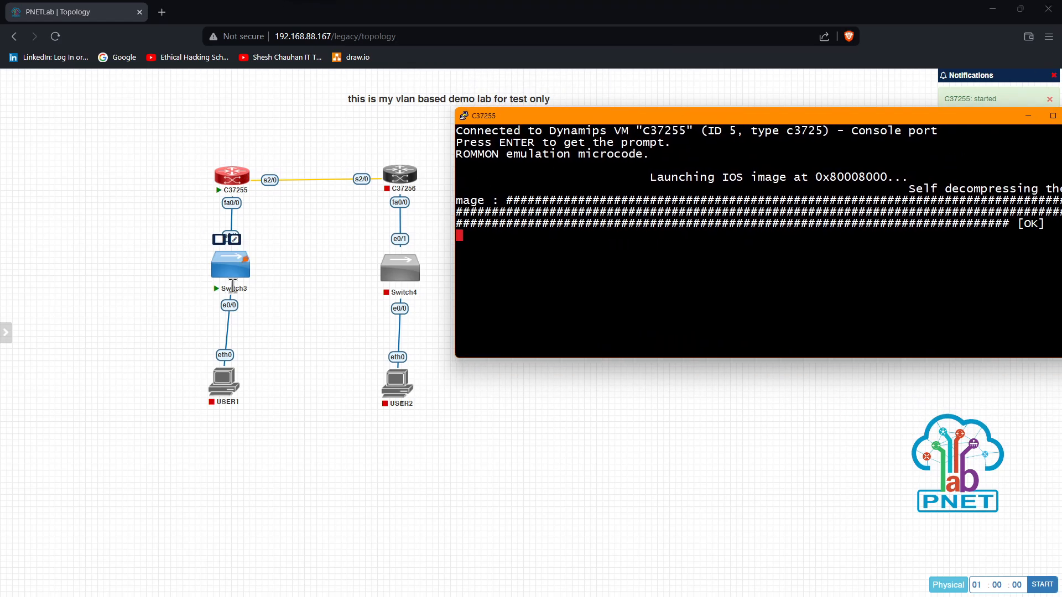
pyautogui.click(231, 275)
pyautogui.click(545, 120)
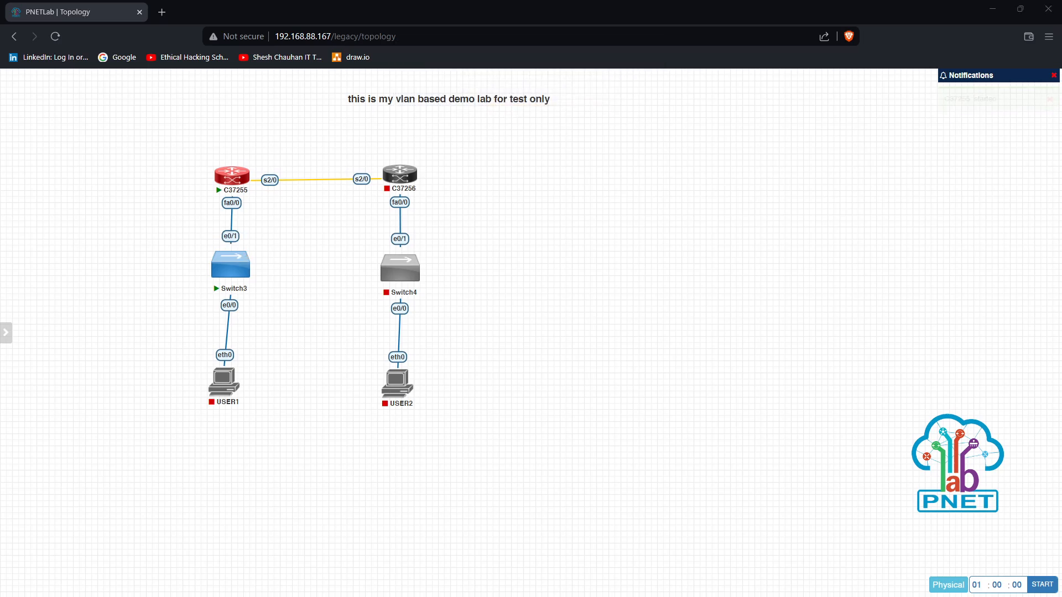
# On the Switch3 console, enter privileged mode with 'en' and run show running-config
pyautogui.press('Return')
pyautogui.press('Return')
pyautogui.press('Return')
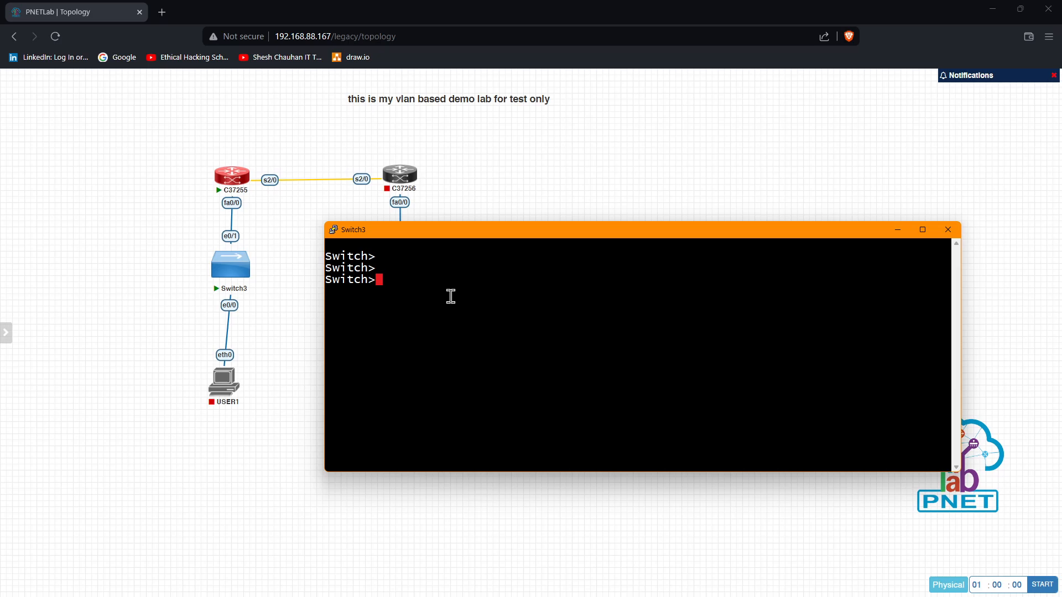
pyautogui.write('en')
pyautogui.press('Return')
pyautogui.press('Return')
pyautogui.write('show run')
pyautogui.press('Tab')
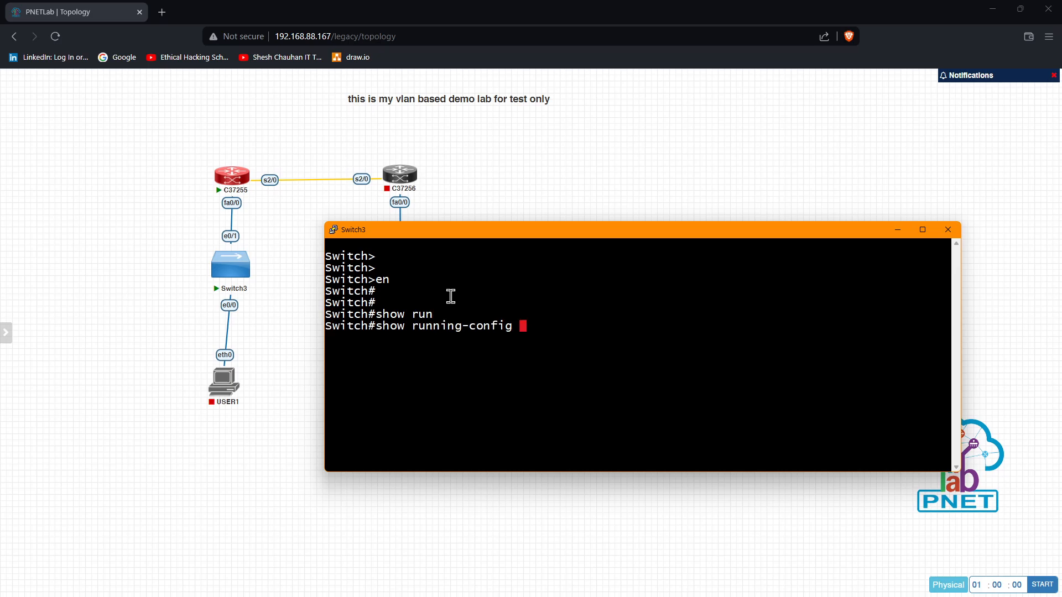
pyautogui.press('Return')
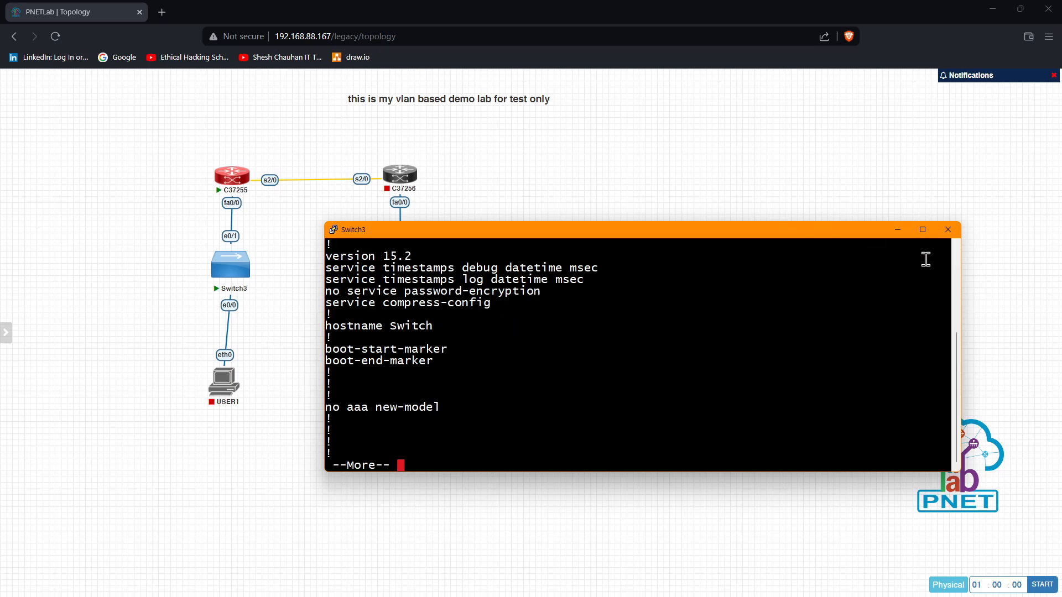
# Close the Switch3 console, then box-select Switch3 and C37255 and stop both
pyautogui.click(948, 229)
pyautogui.click(544, 346)
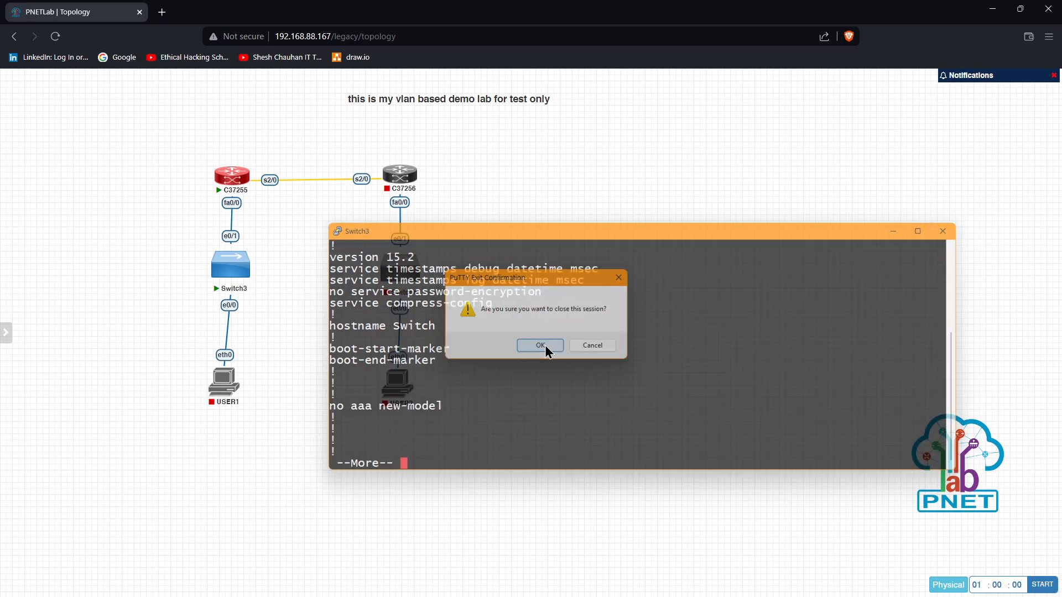
pyautogui.moveTo(133, 141); pyautogui.dragTo(261, 291)
pyautogui.rightClick(230, 185)
pyautogui.click(271, 226)
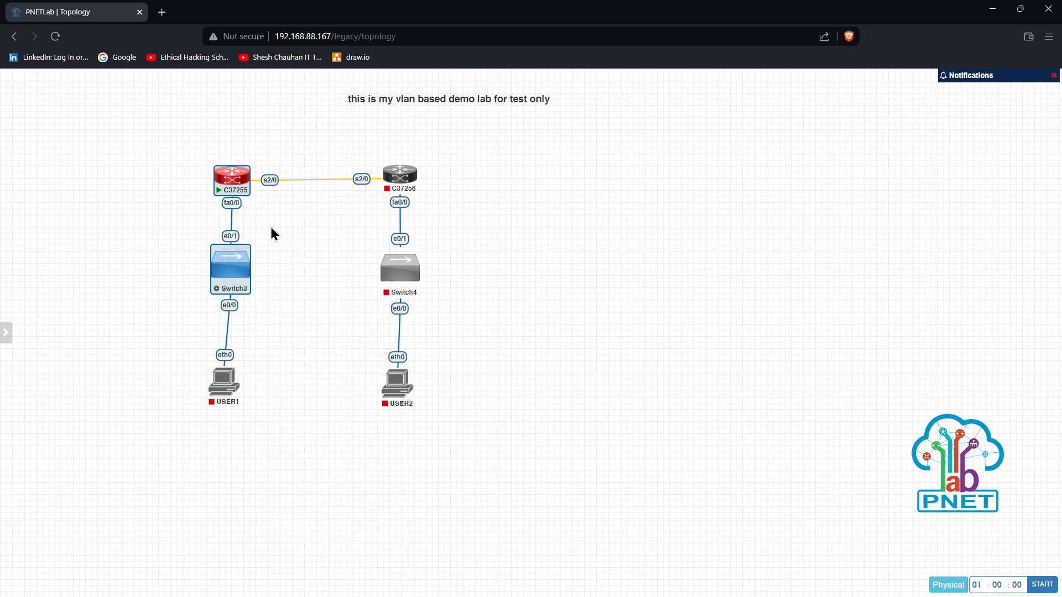